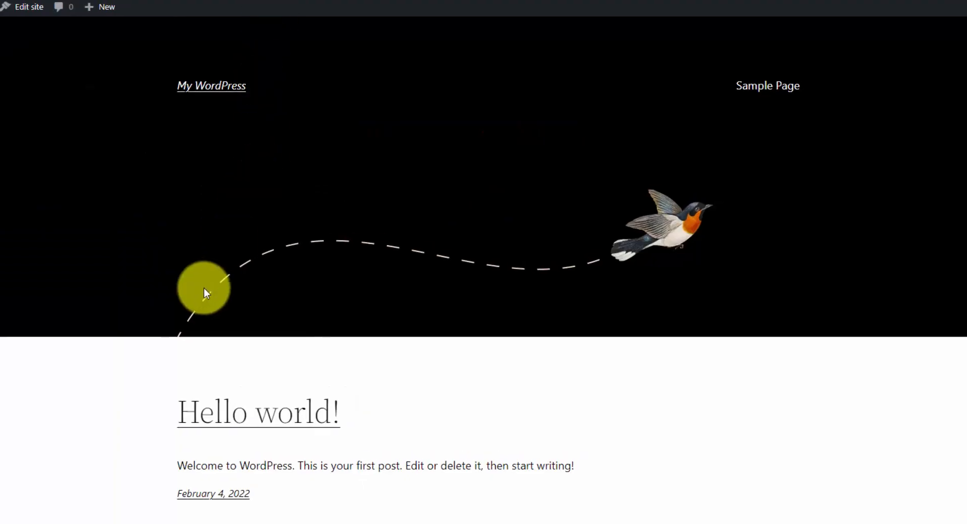
Step: Examine the default theme's front page and the finished Local Trail Guides example site, including its header, welcome section and latest posts
{"action": "scroll", "coordinate": [256, 264], "scroll_direction": "down", "scroll_amount": 4}
{"action": "scroll", "coordinate": [330, 81], "scroll_direction": "up", "scroll_amount": 4}
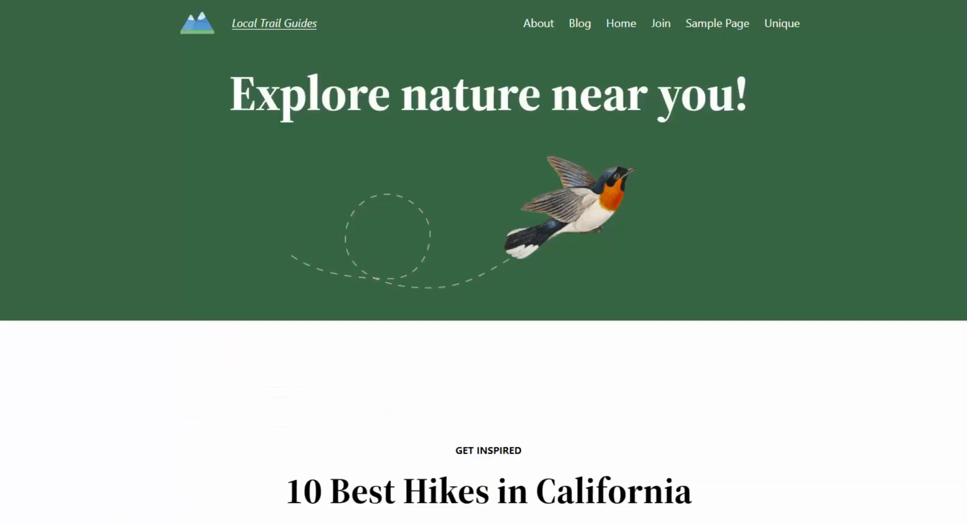
{"action": "scroll", "coordinate": [395, 134], "scroll_direction": "down", "scroll_amount": 4}
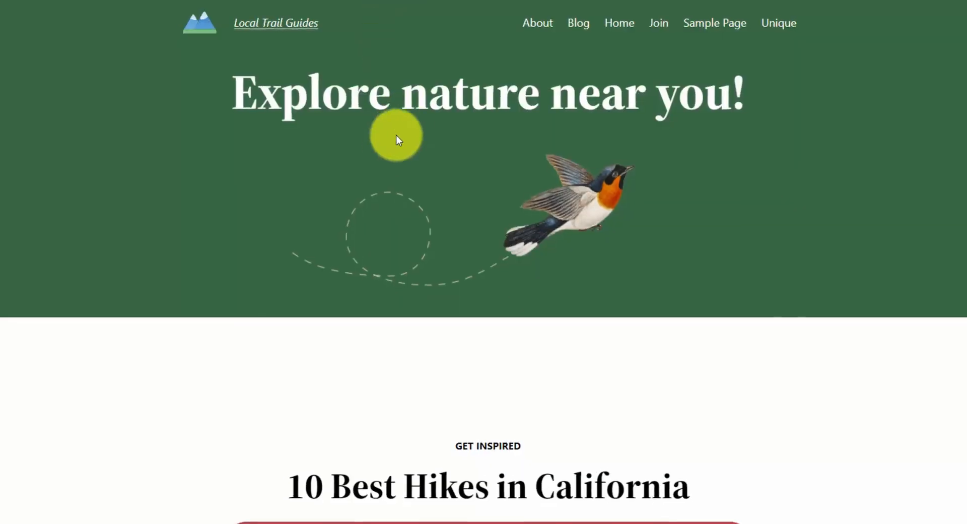
{"action": "scroll", "coordinate": [396, 139], "scroll_direction": "down", "scroll_amount": 15}
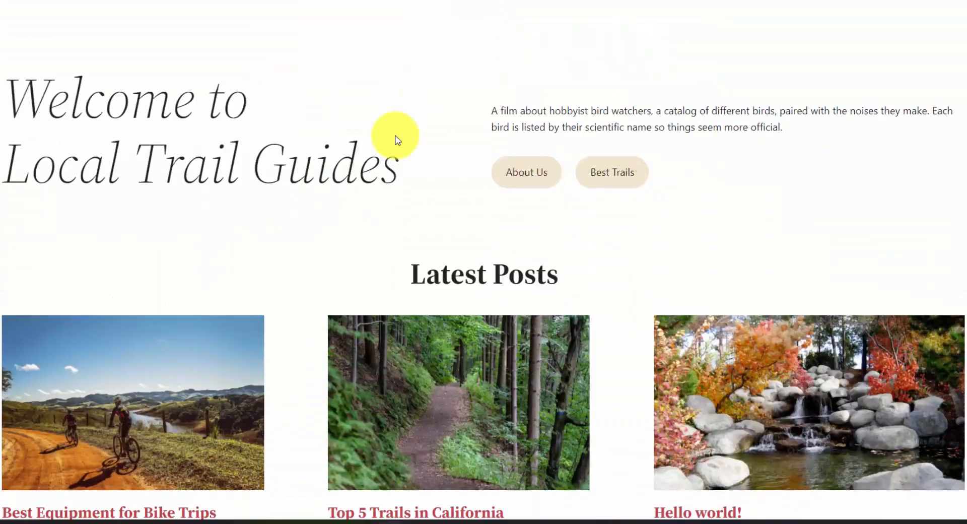
{"action": "scroll", "coordinate": [396, 138], "scroll_direction": "up", "scroll_amount": 10}
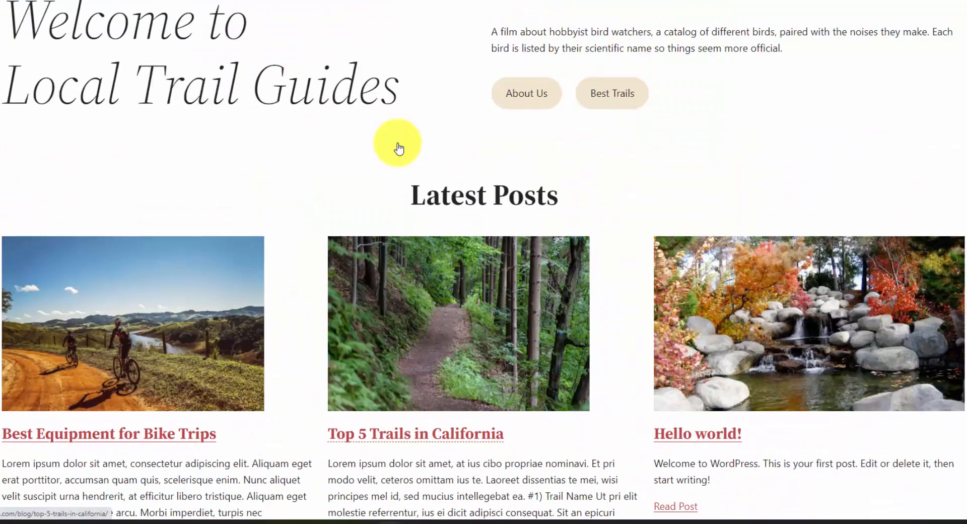
{"action": "scroll", "coordinate": [402, 147], "scroll_direction": "up", "scroll_amount": 7}
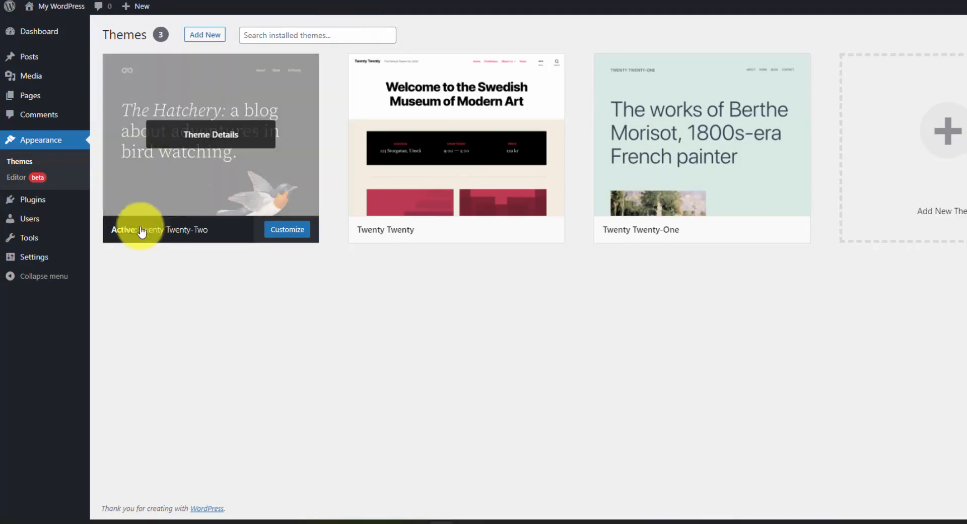
Step: Set the site title to "Local Trail Guides" in the General Settings
{"action": "mouse_move", "coordinate": [52, 263]}
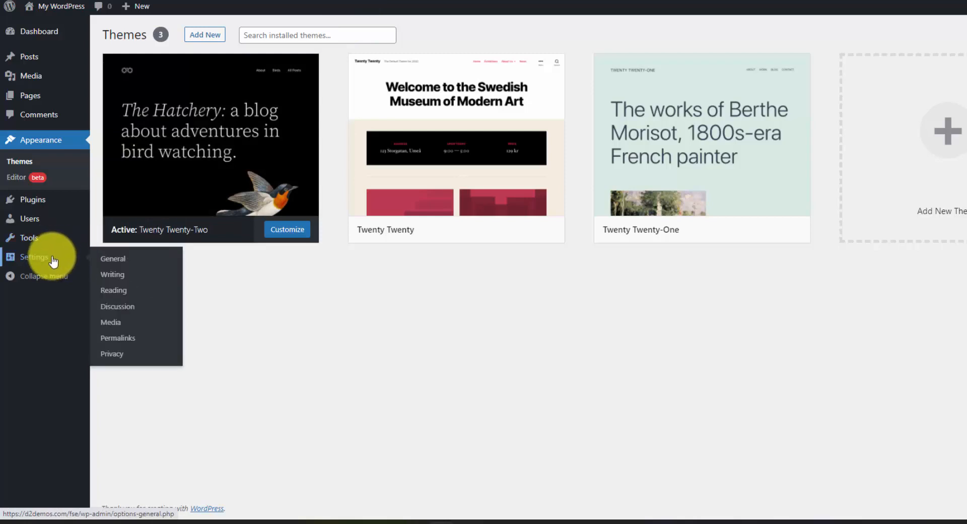
{"action": "left_click", "coordinate": [108, 259]}
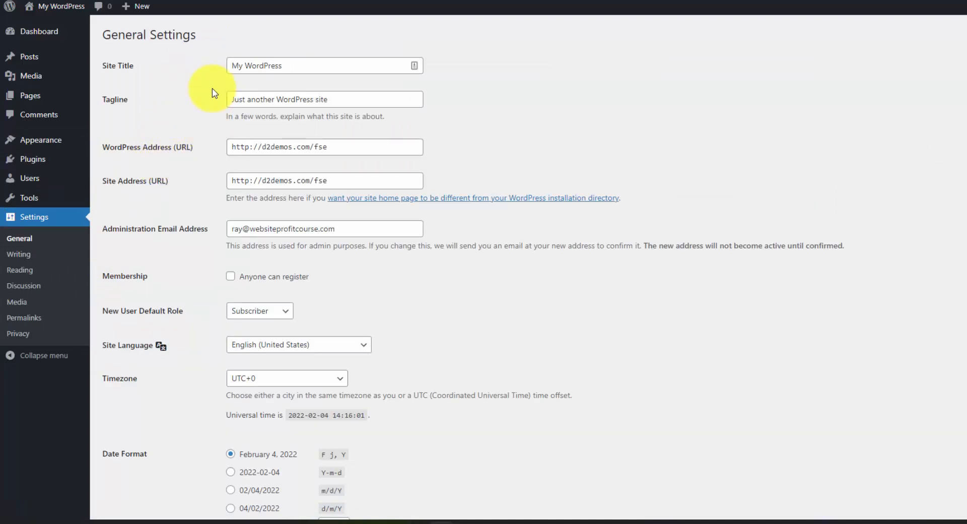
{"action": "triple_click", "coordinate": [309, 62]}
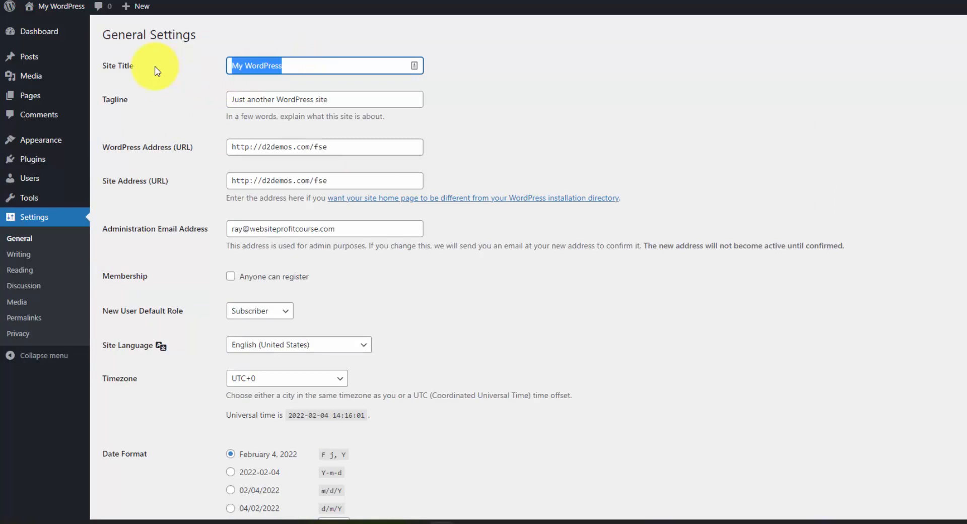
{"action": "type", "text": "Local Trail G"}
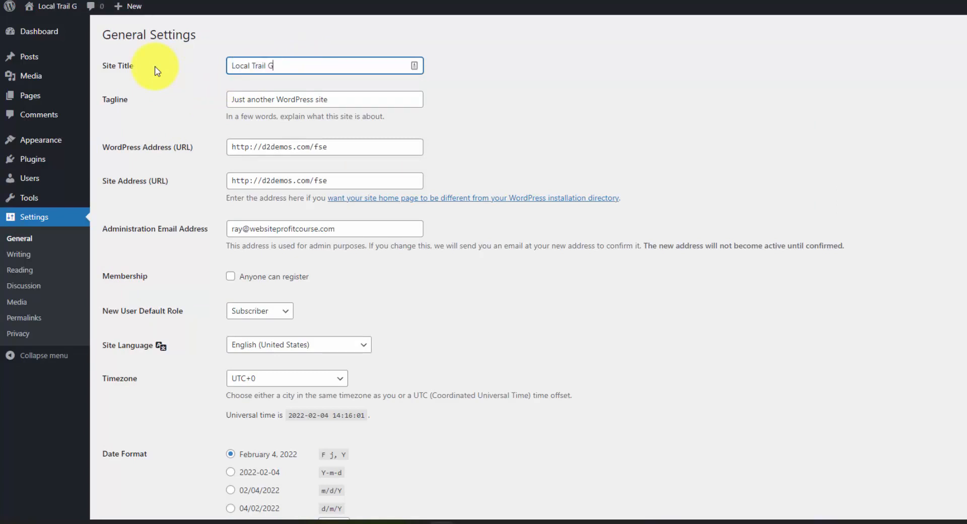
{"action": "type", "text": "uides"}
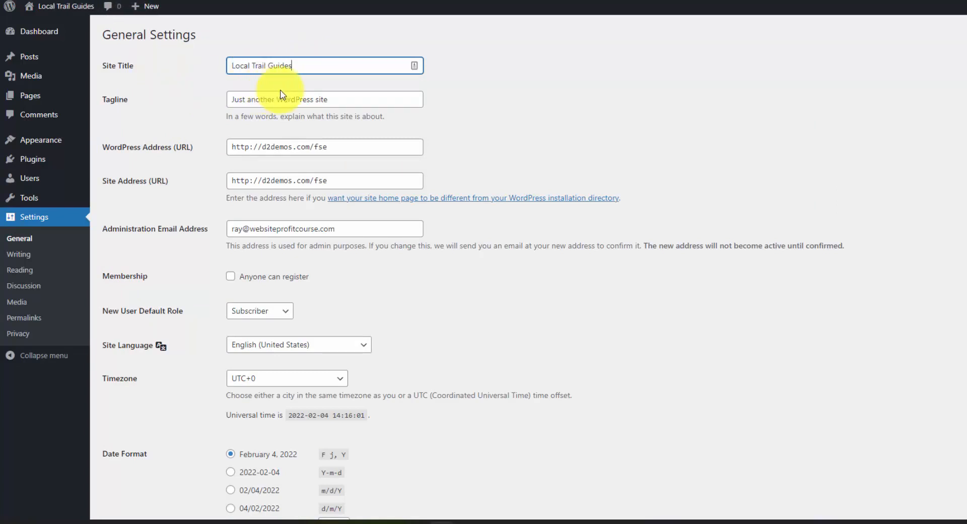
Step: Set the tagline to "Explore nature near you!" and save the general settings
{"action": "triple_click", "coordinate": [355, 98]}
{"action": "type", "text": "Explore nature near you!"}
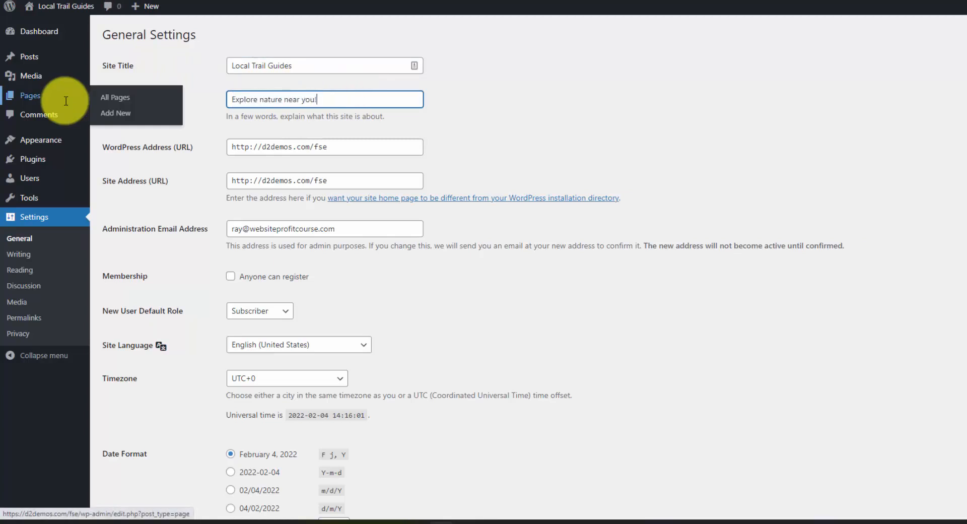
{"action": "left_click", "coordinate": [503, 115]}
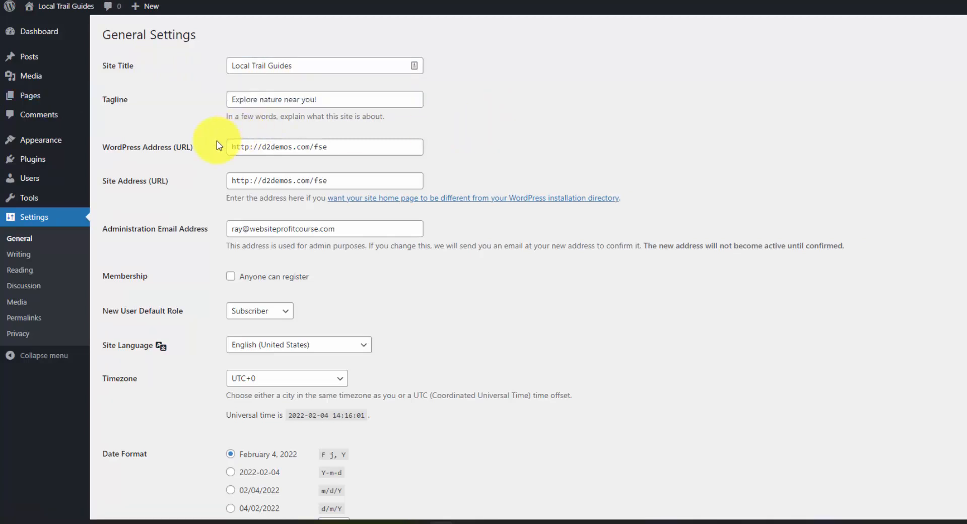
{"action": "scroll", "coordinate": [225, 219], "scroll_direction": "down", "scroll_amount": 2}
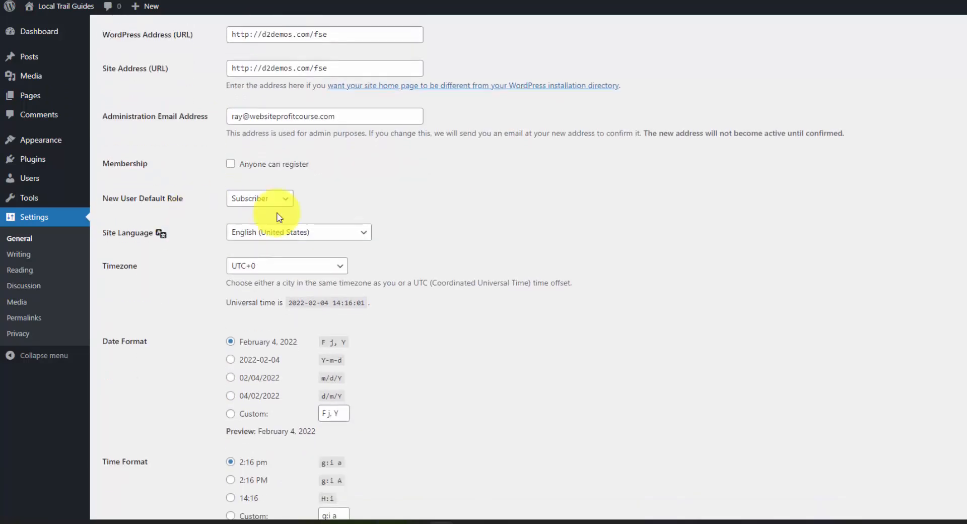
{"action": "scroll", "coordinate": [242, 231], "scroll_direction": "down", "scroll_amount": 3}
{"action": "left_click", "coordinate": [129, 465]}
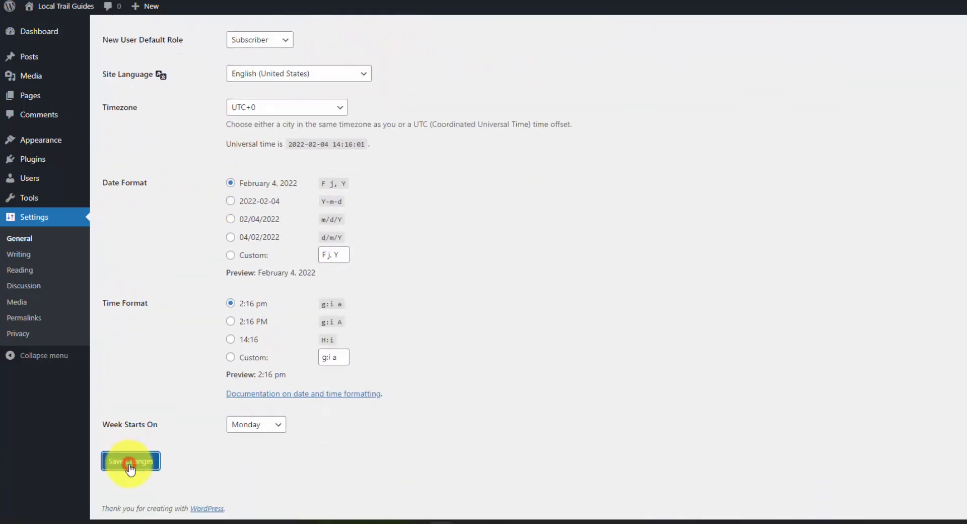
Step: Review the Writing Settings and the available choices for the default post category
{"action": "left_click", "coordinate": [40, 254]}
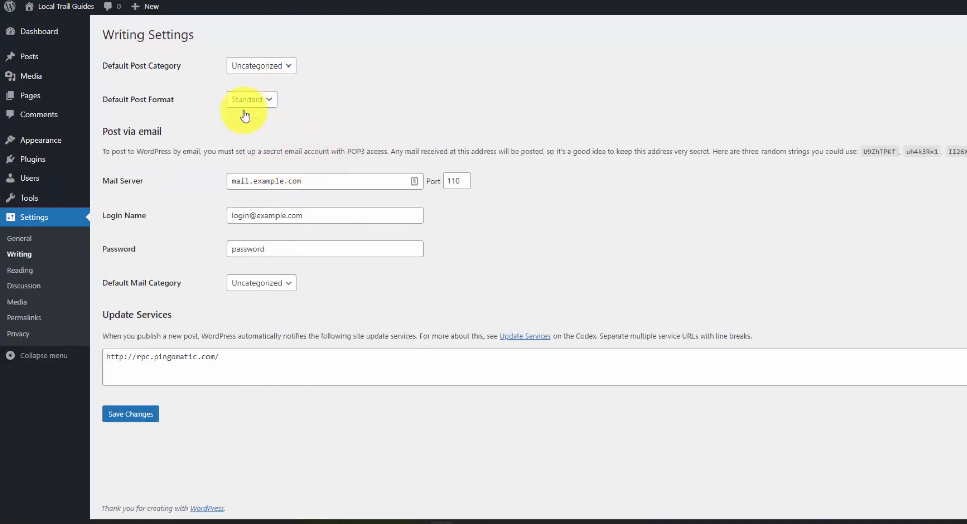
{"action": "left_click", "coordinate": [292, 74]}
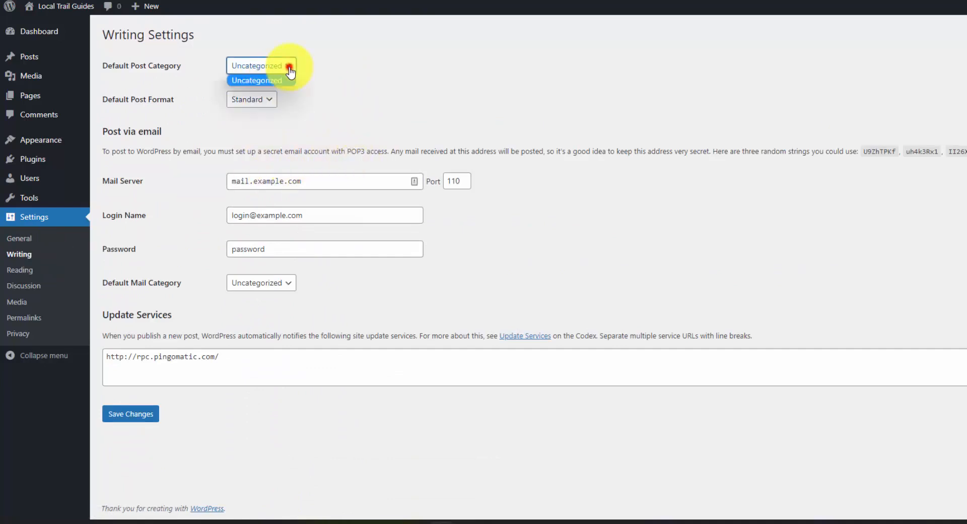
{"action": "left_click", "coordinate": [326, 63]}
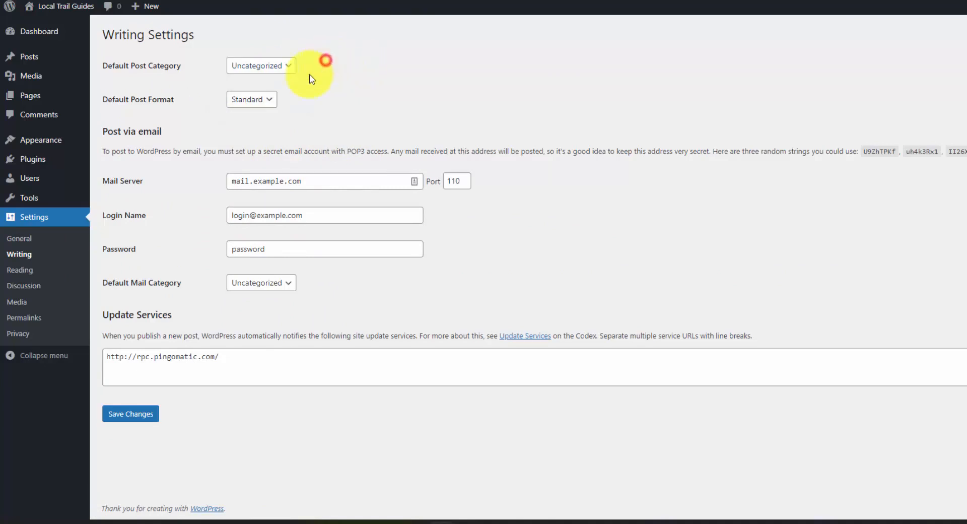
Step: Try to save the Reading Settings with a static page as the homepage display, leaving the homepage and posts page unselected
{"action": "left_click", "coordinate": [22, 269]}
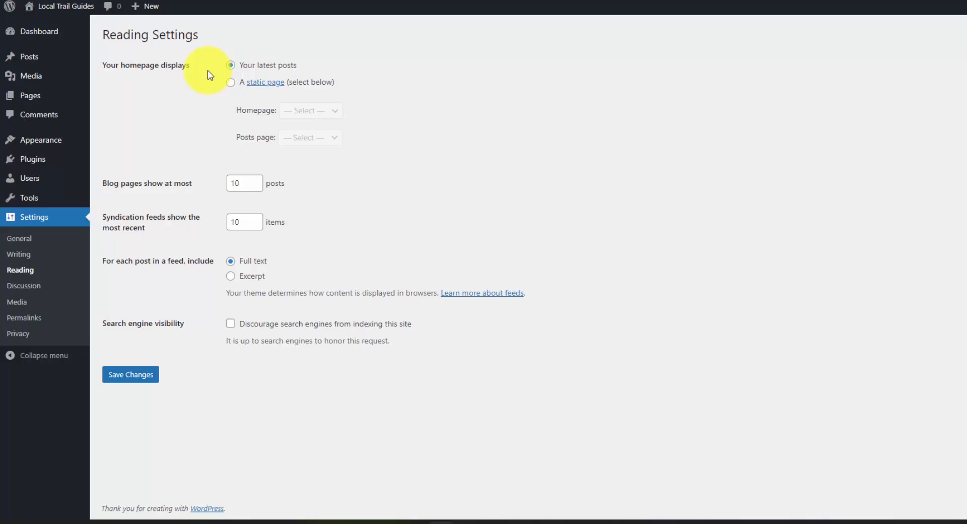
{"action": "left_click", "coordinate": [232, 83]}
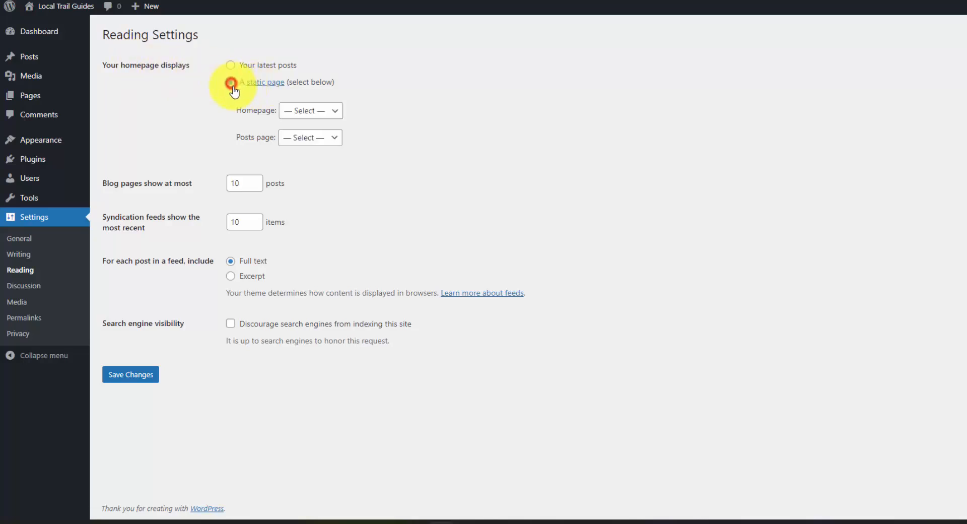
{"action": "left_click", "coordinate": [330, 111]}
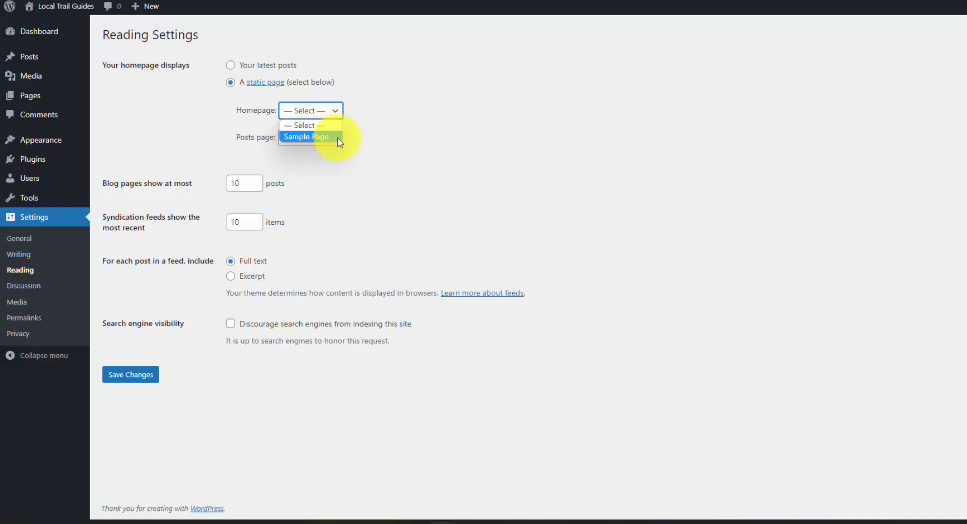
{"action": "left_click", "coordinate": [380, 121]}
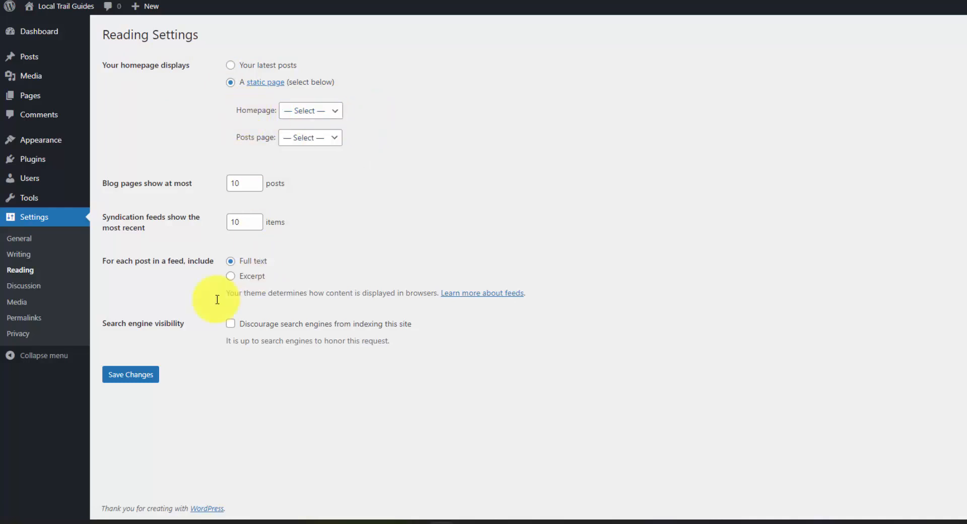
{"action": "left_click", "coordinate": [135, 375]}
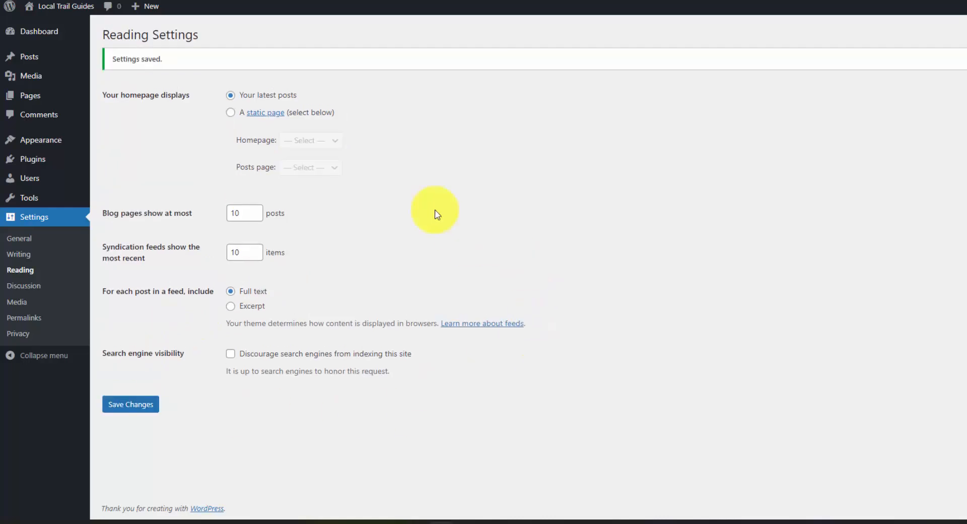
Step: Create and publish a new page titled "Home", dismissing the editor's welcome guide, and return to the list of pages
{"action": "left_click", "coordinate": [44, 101]}
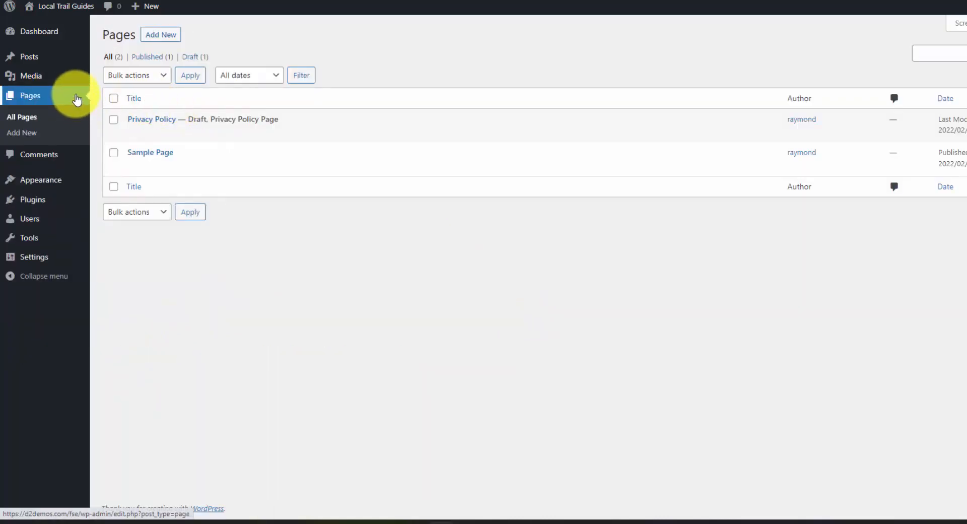
{"action": "mouse_move", "coordinate": [75, 81]}
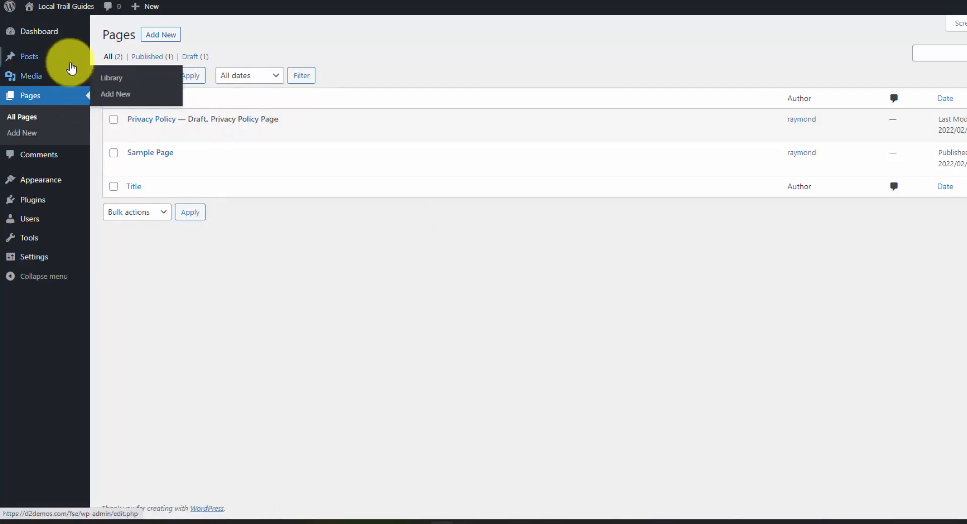
{"action": "mouse_move", "coordinate": [71, 62]}
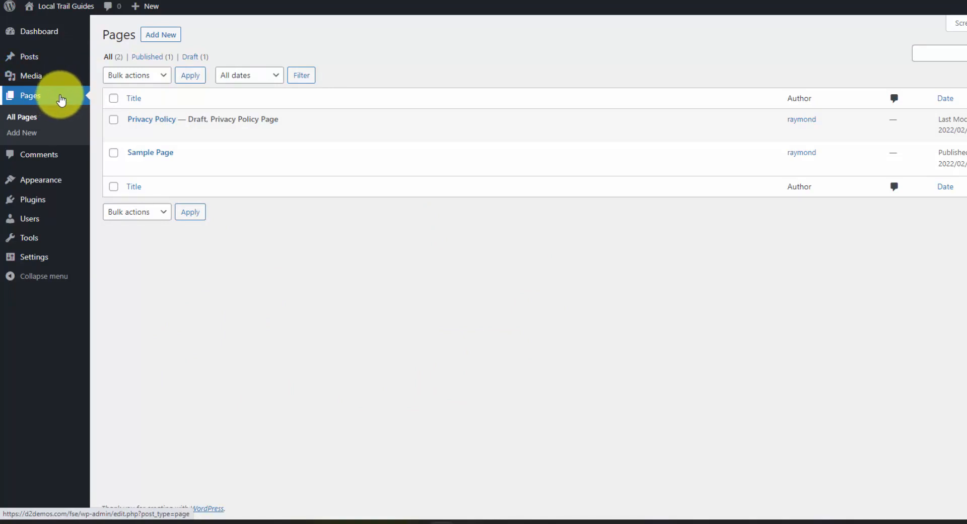
{"action": "left_click", "coordinate": [164, 35]}
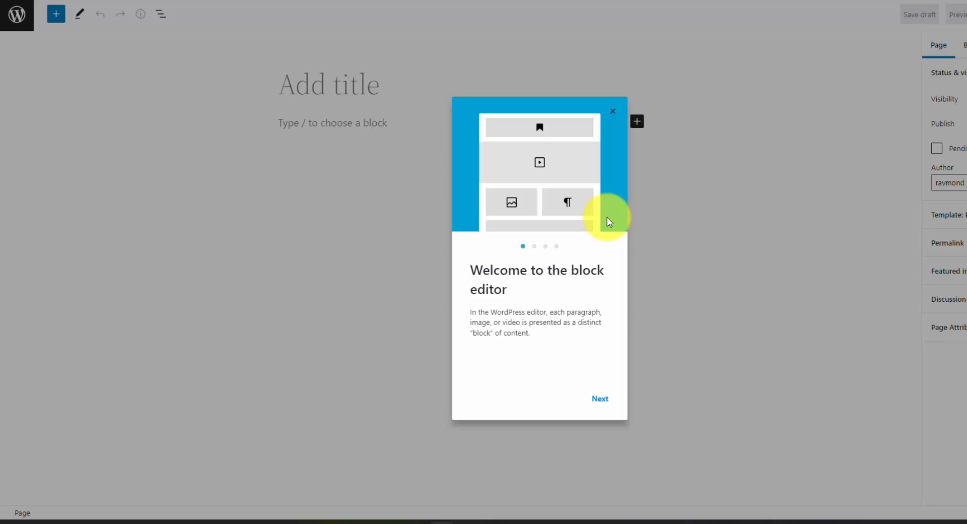
{"action": "left_click", "coordinate": [612, 111]}
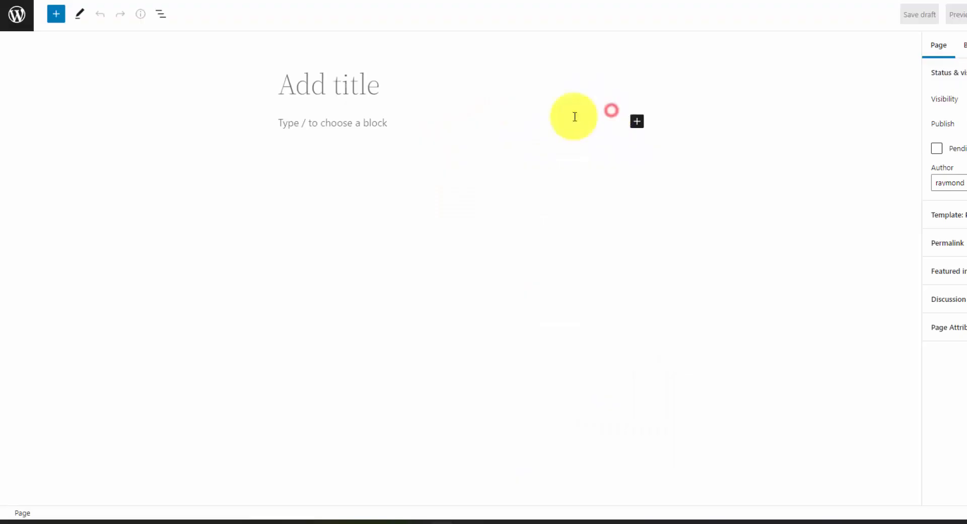
{"action": "left_click", "coordinate": [289, 94]}
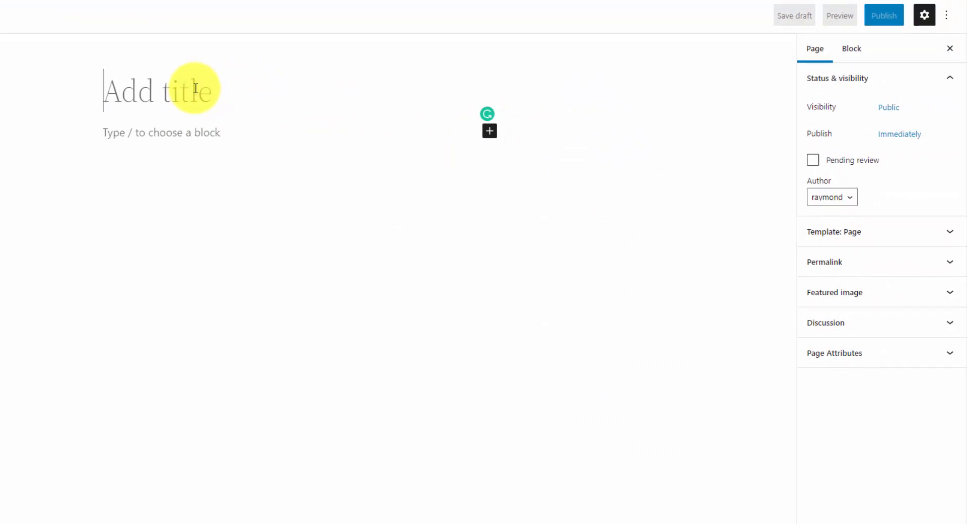
{"action": "type", "text": "Home"}
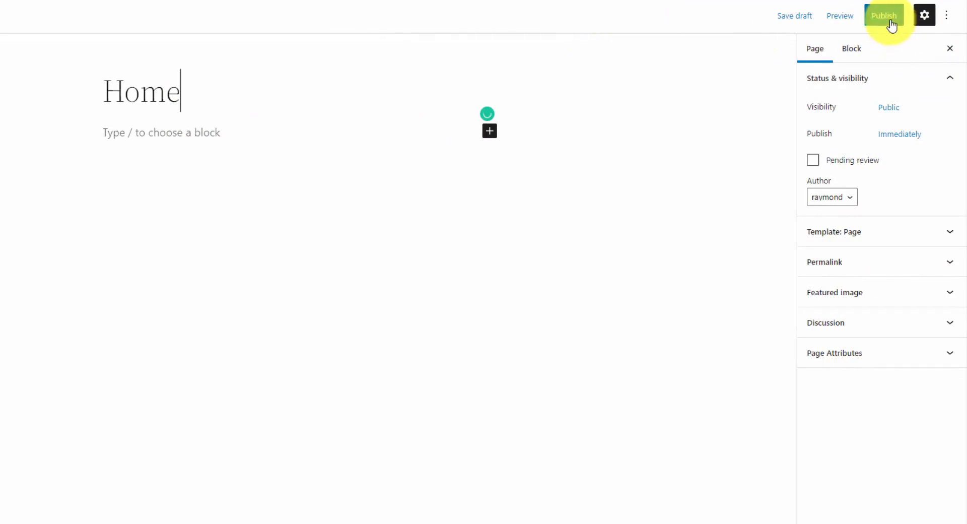
{"action": "left_click", "coordinate": [891, 24]}
{"action": "left_click", "coordinate": [842, 22]}
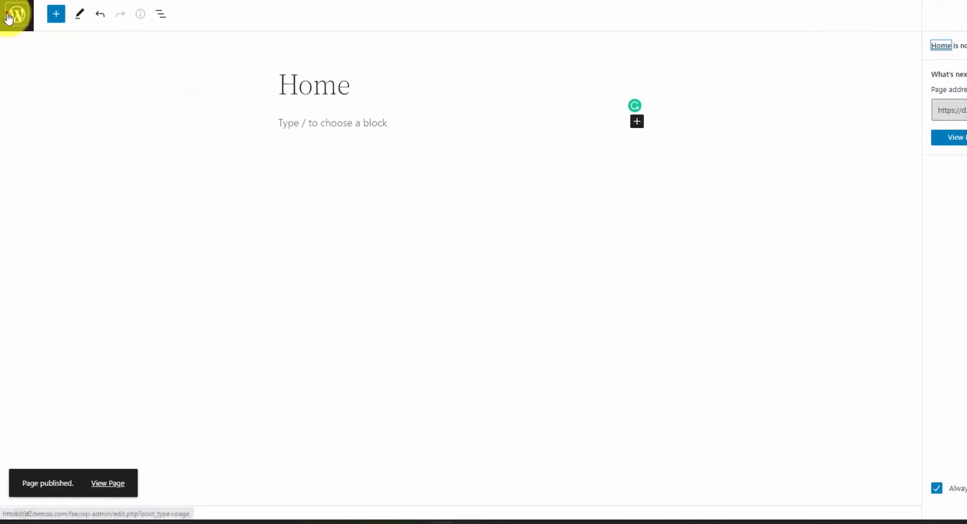
{"action": "left_click", "coordinate": [7, 16]}
Step: Create and publish another new page titled "Blog", and return to the list of pages
{"action": "left_click", "coordinate": [162, 41]}
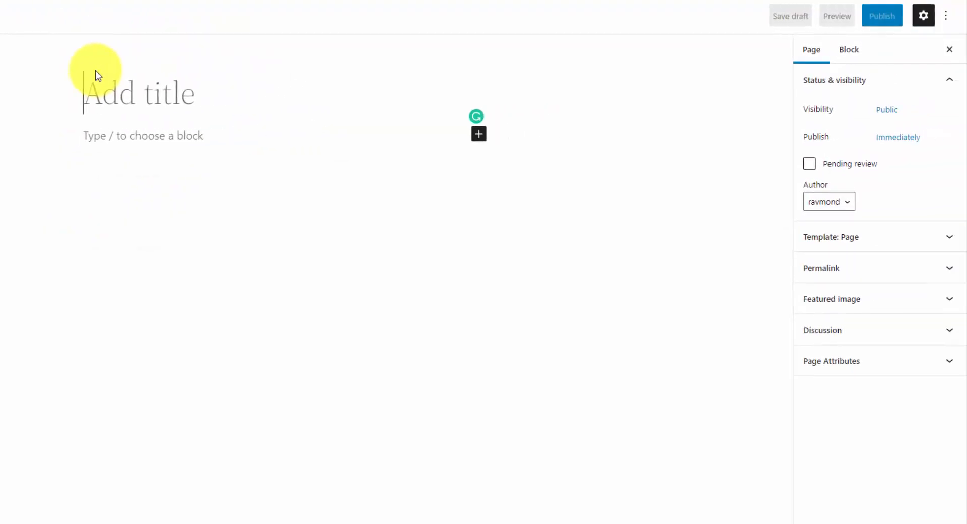
{"action": "type", "text": "Blog"}
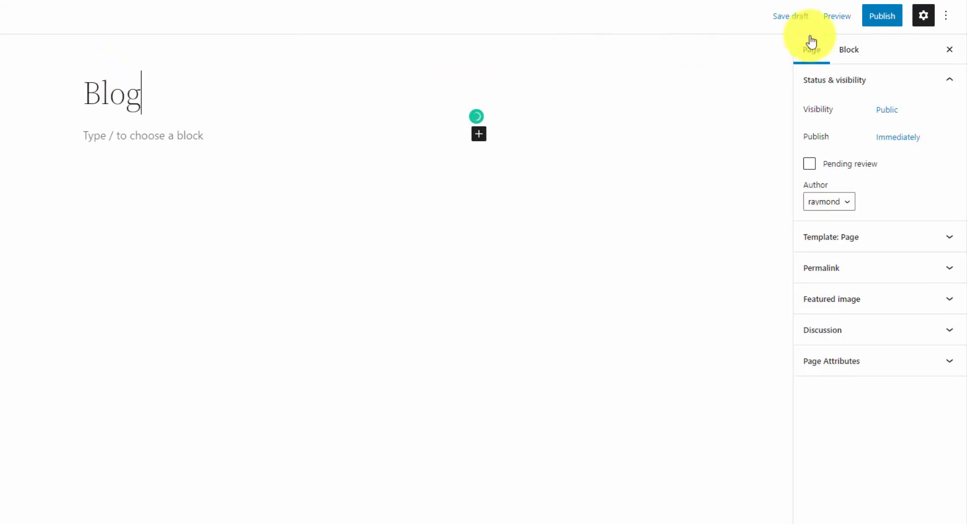
{"action": "left_click", "coordinate": [881, 16]}
{"action": "left_click", "coordinate": [827, 16]}
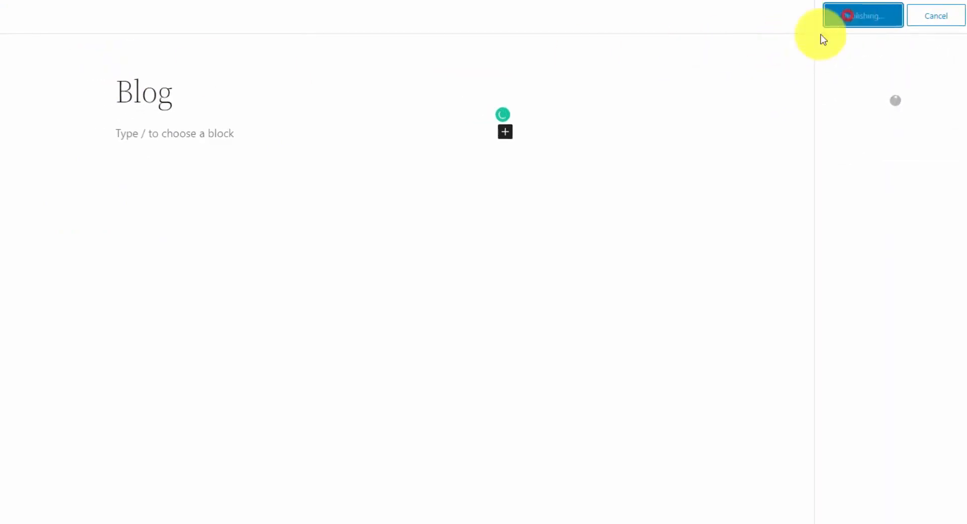
{"action": "left_click", "coordinate": [25, 18]}
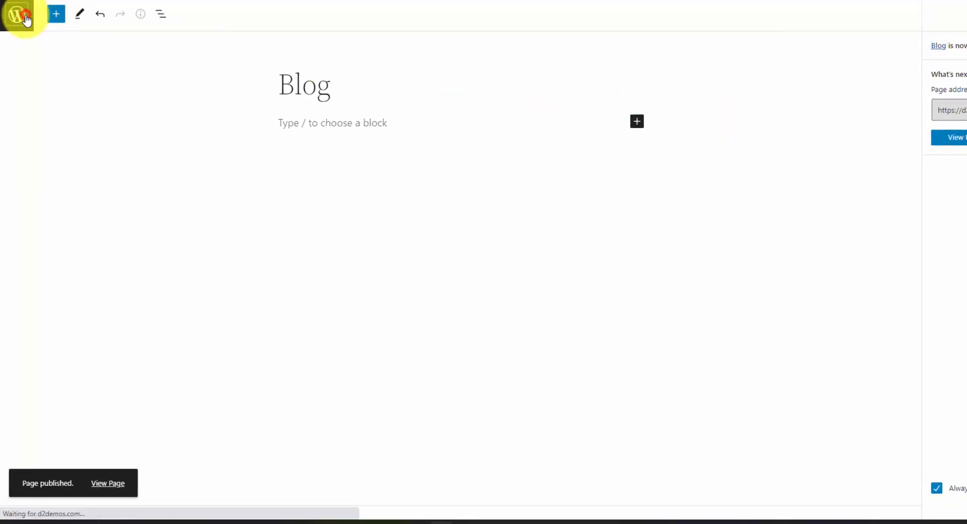
Step: Set the homepage to display a static page, with Home as the homepage and Blog as the posts page, and save the Reading Settings
{"action": "mouse_move", "coordinate": [41, 258]}
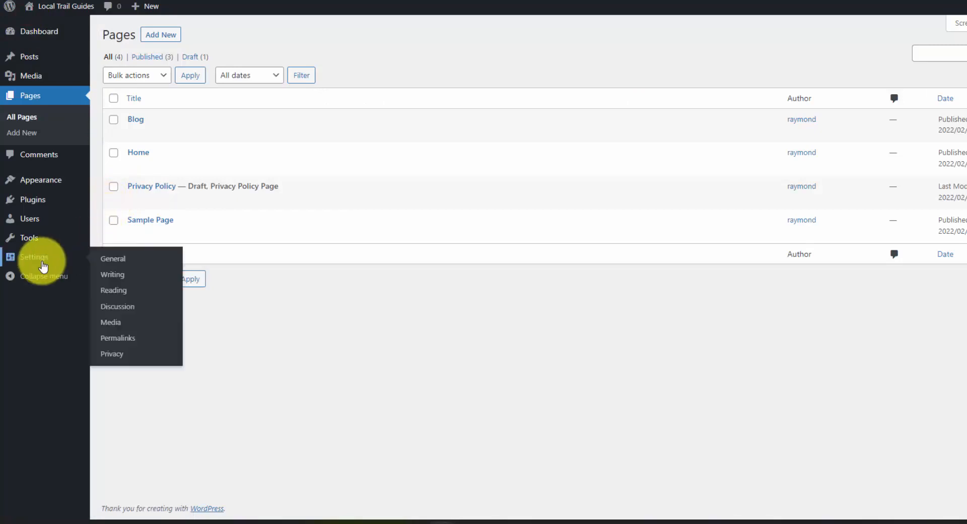
{"action": "left_click", "coordinate": [117, 291]}
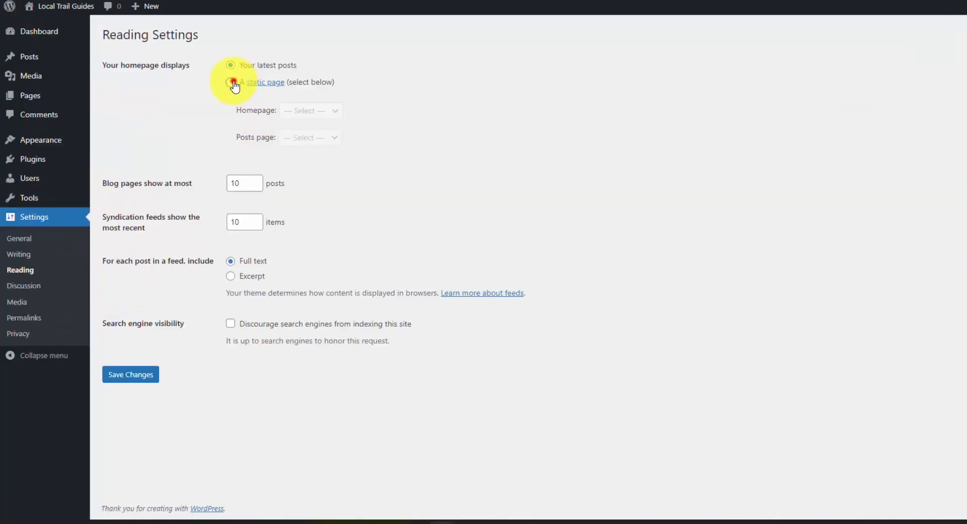
{"action": "left_click", "coordinate": [231, 82]}
{"action": "left_click", "coordinate": [335, 111]}
{"action": "left_click", "coordinate": [312, 150]}
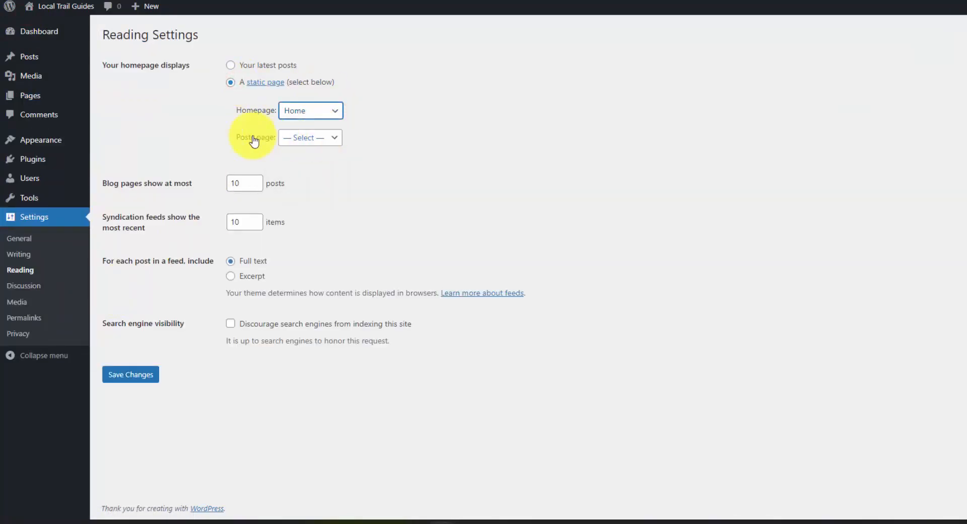
{"action": "left_click", "coordinate": [327, 139]}
{"action": "left_click", "coordinate": [326, 162]}
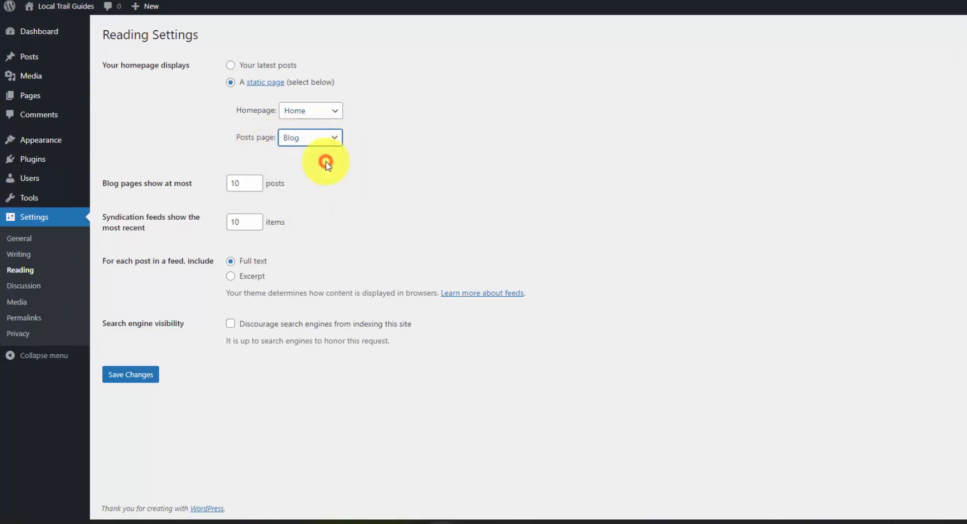
{"action": "left_click", "coordinate": [157, 377]}
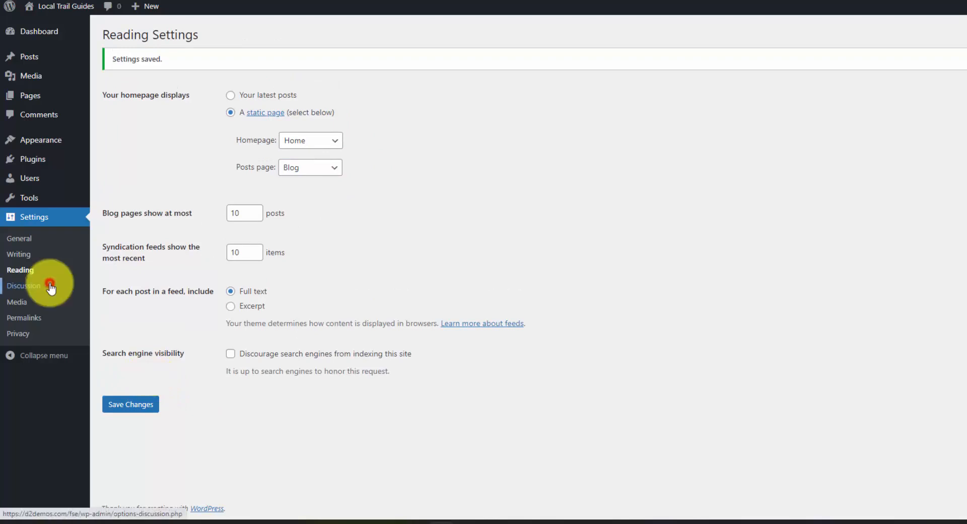
Step: Review the Discussion Settings and the image sizes in the Media Settings
{"action": "left_click", "coordinate": [51, 287]}
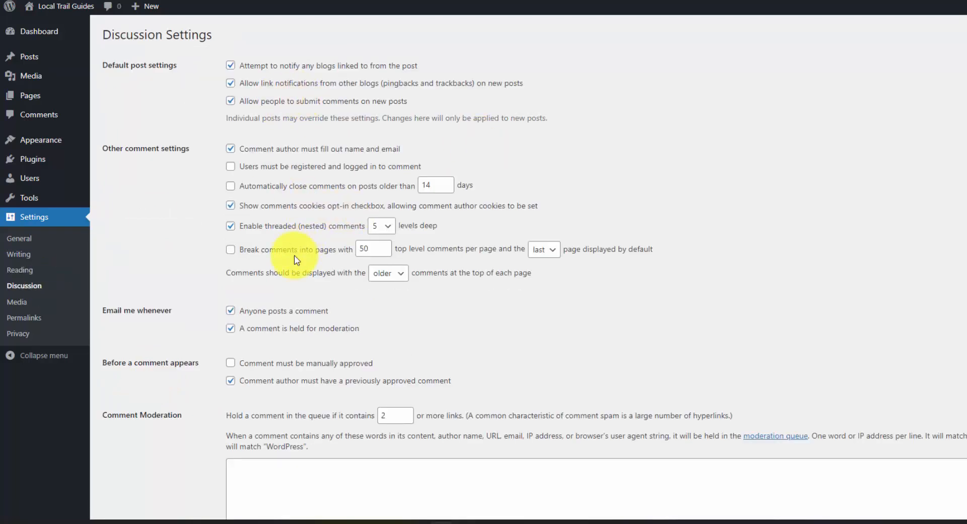
{"action": "scroll", "coordinate": [297, 262], "scroll_direction": "down", "scroll_amount": 2}
{"action": "scroll", "coordinate": [297, 263], "scroll_direction": "up", "scroll_amount": 1}
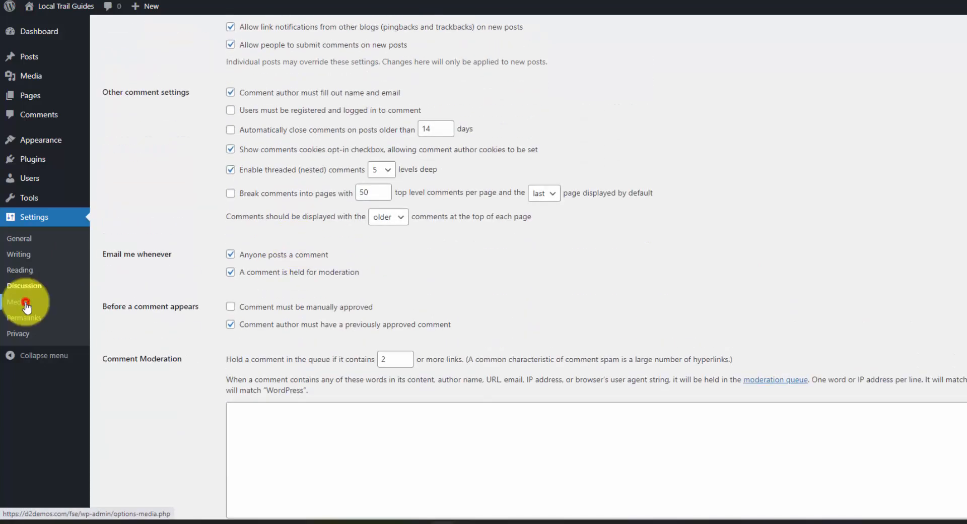
{"action": "left_click", "coordinate": [20, 302]}
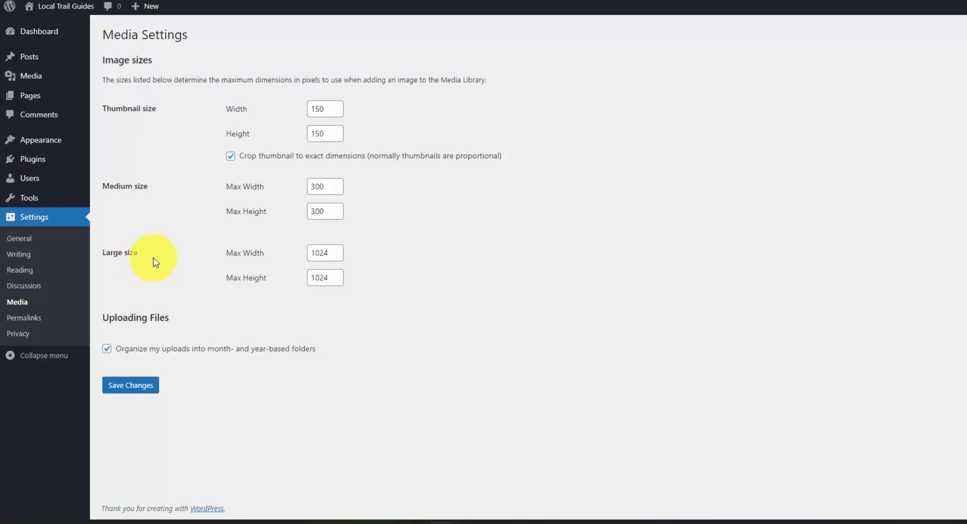
Step: Review the permalink structures in the Permalink Settings, including the ID part of the Plain URL example
{"action": "left_click", "coordinate": [42, 325]}
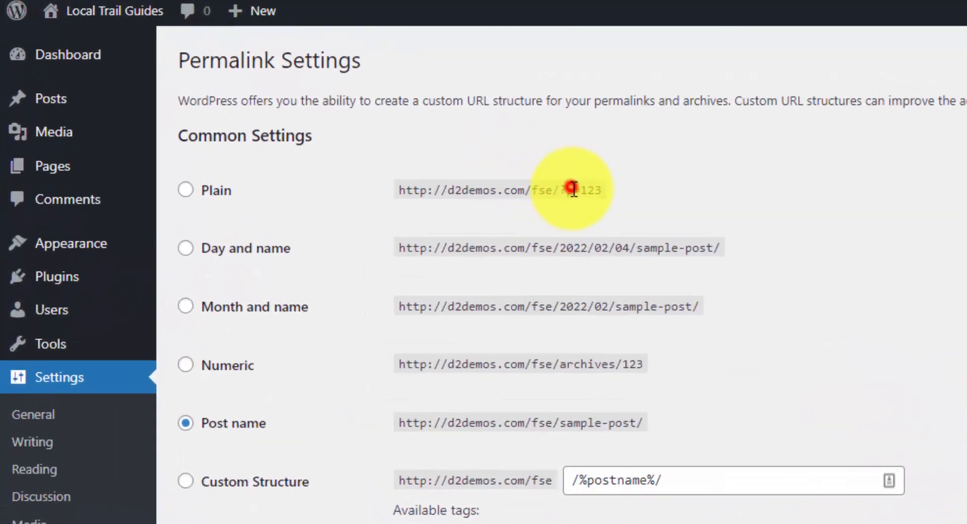
{"action": "left_click", "coordinate": [565, 193]}
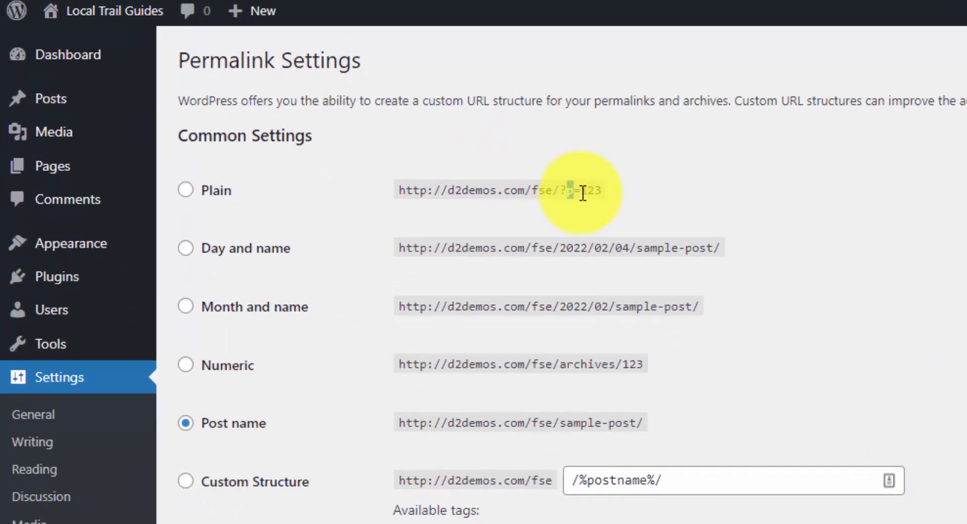
{"action": "left_click_drag", "start_coordinate": [592, 193], "coordinate": [570, 193]}
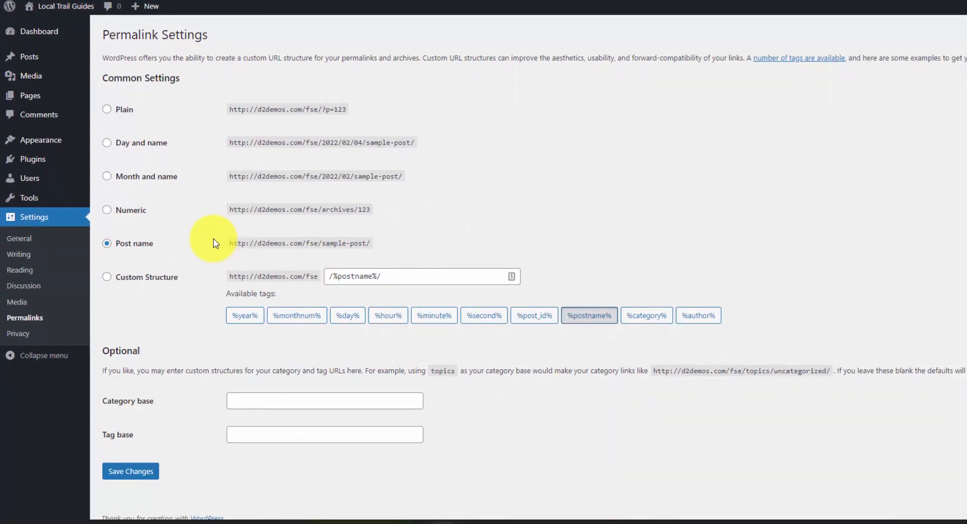
Step: Open the site editor and go from the Page template's details to the list of all templates
{"action": "mouse_move", "coordinate": [63, 143]}
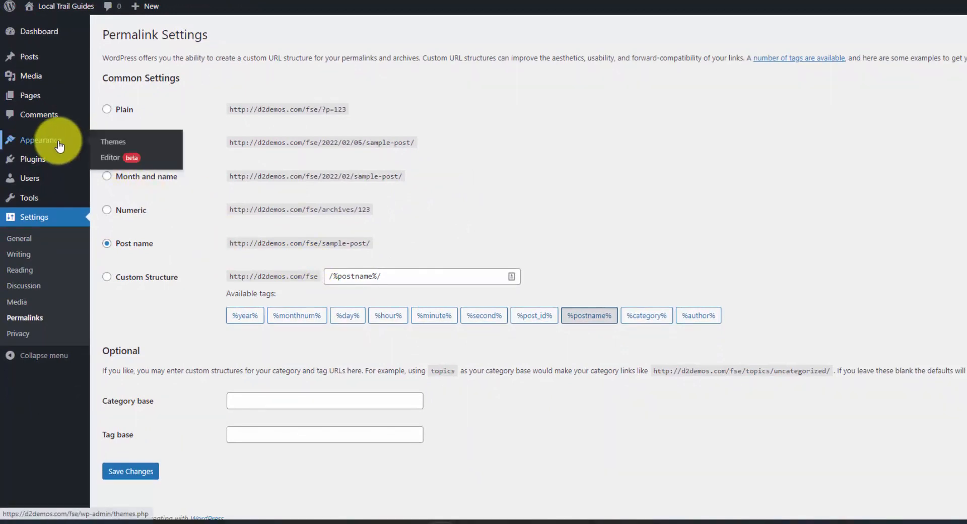
{"action": "left_click", "coordinate": [113, 159]}
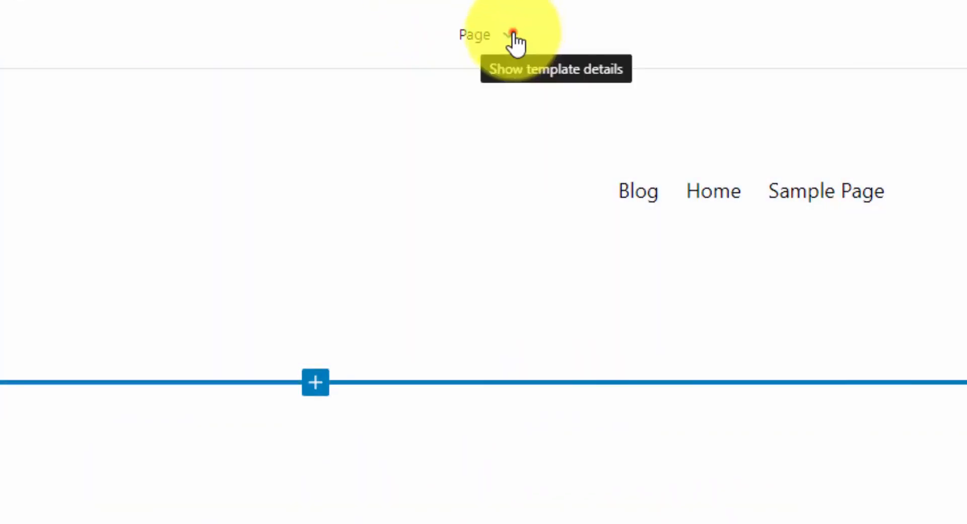
{"action": "left_click", "coordinate": [512, 36]}
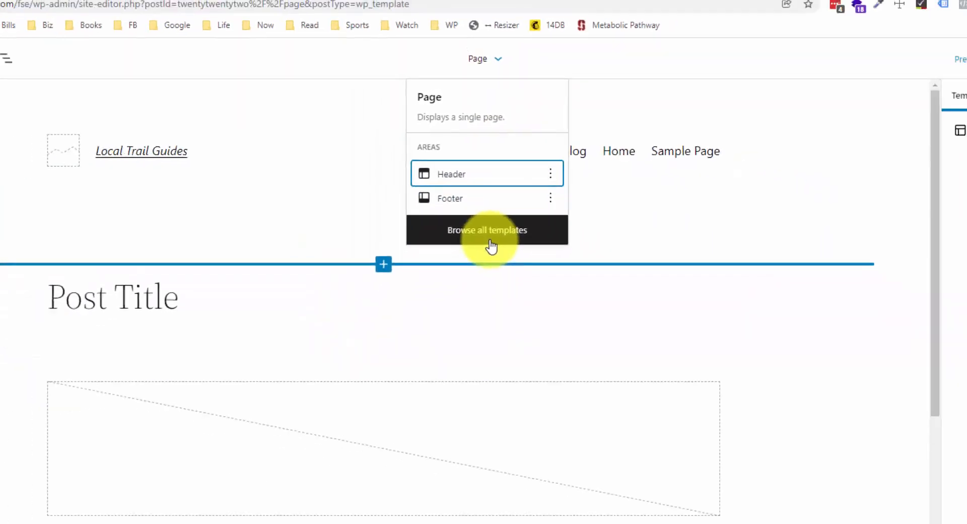
{"action": "left_click", "coordinate": [491, 246]}
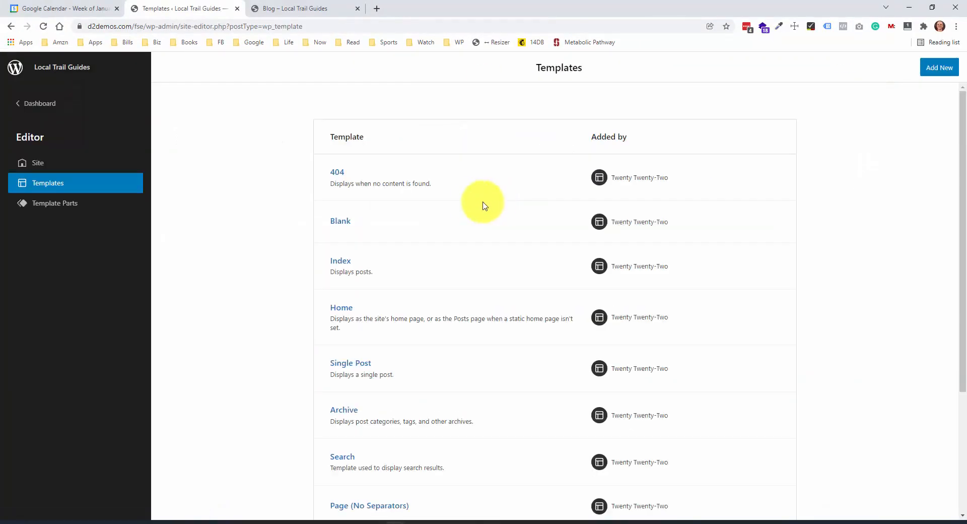
Step: Examine the Twenty Twenty-Two theme's templates and their descriptions, as well as its template parts
{"action": "scroll", "coordinate": [478, 196], "scroll_direction": "down", "scroll_amount": 2}
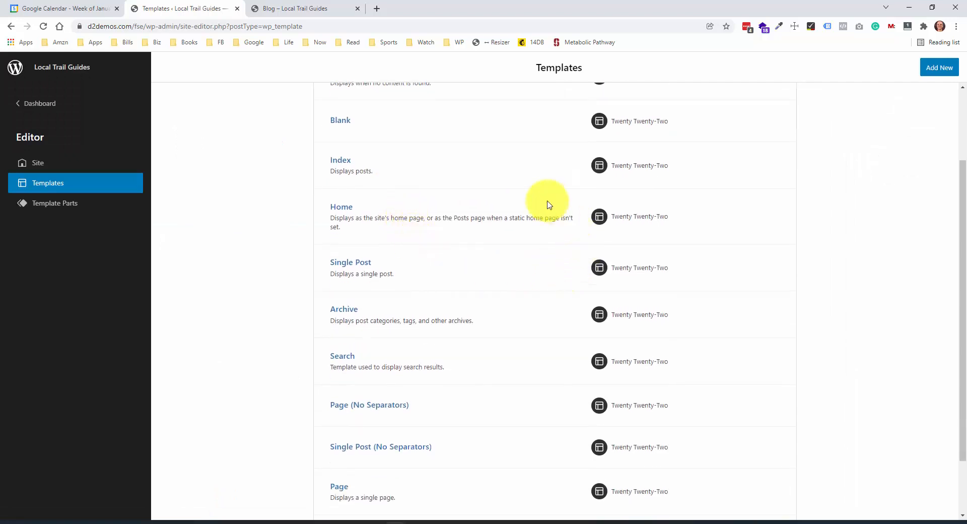
{"action": "scroll", "coordinate": [479, 195], "scroll_direction": "down", "scroll_amount": 2}
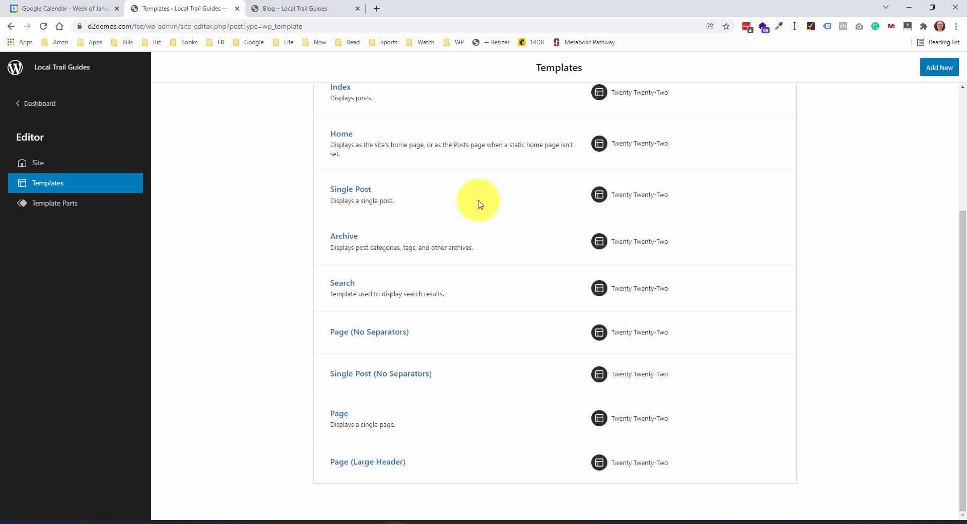
{"action": "scroll", "coordinate": [476, 203], "scroll_direction": "up", "scroll_amount": 3}
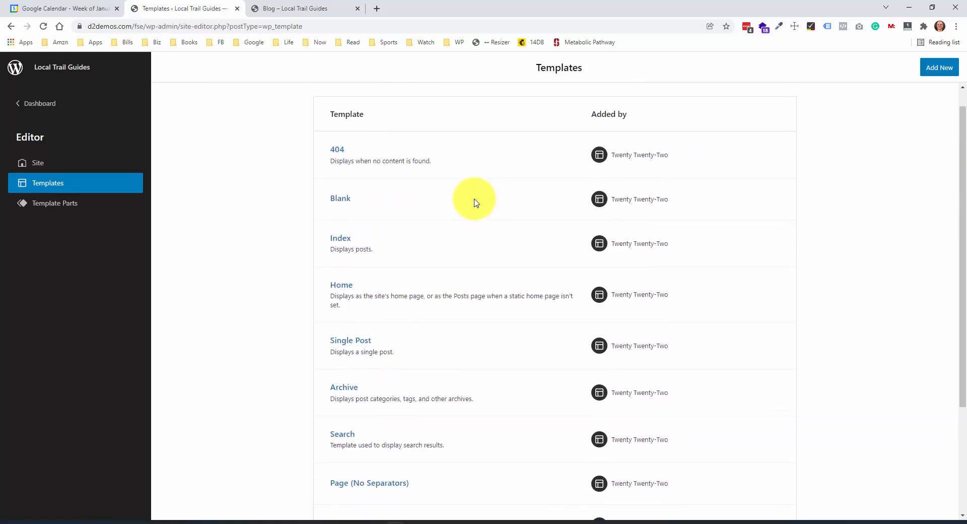
{"action": "scroll", "coordinate": [476, 202], "scroll_direction": "down", "scroll_amount": 1}
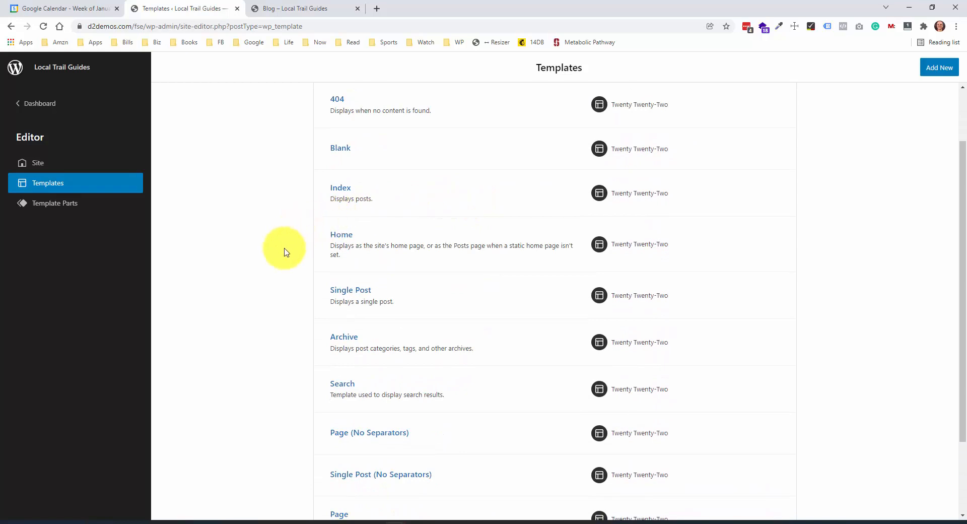
{"action": "left_click_drag", "start_coordinate": [399, 303], "coordinate": [333, 300]}
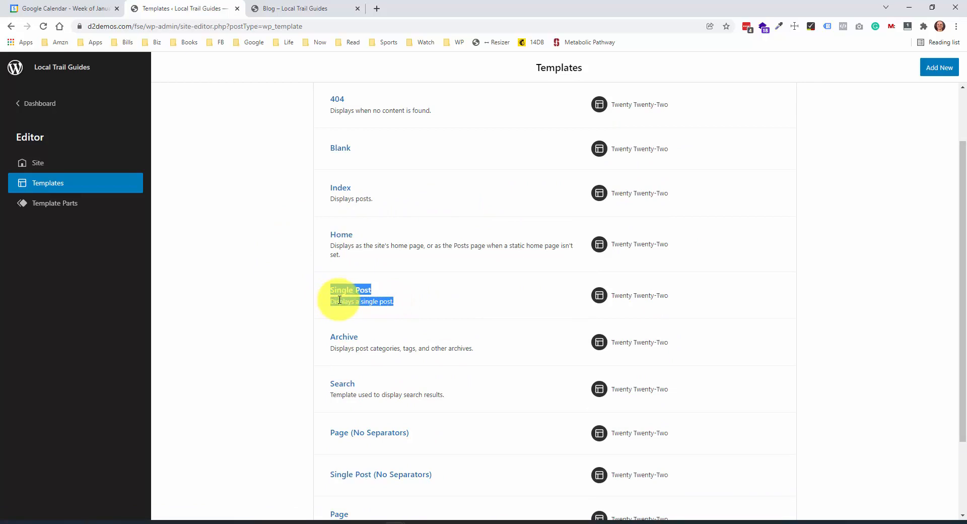
{"action": "left_click", "coordinate": [288, 275]}
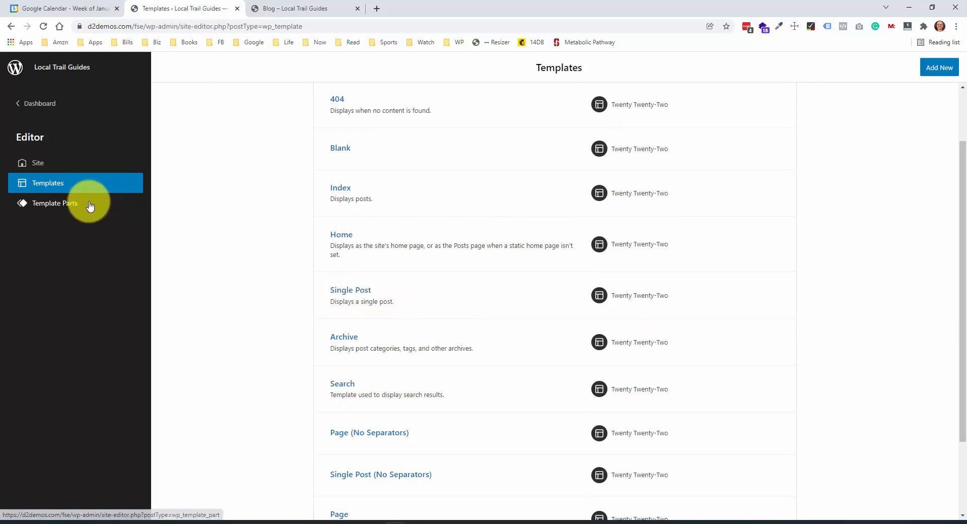
{"action": "left_click", "coordinate": [79, 208]}
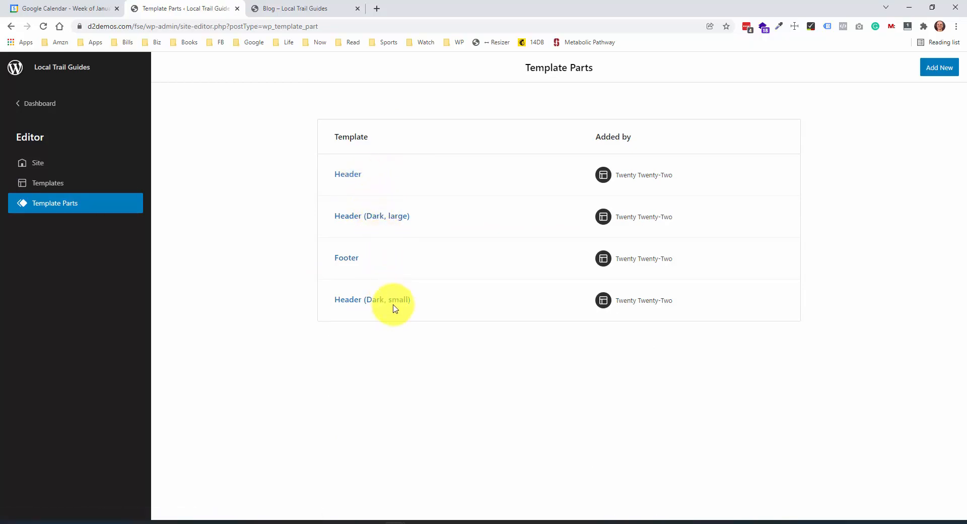
Step: Open the Home template from the templates list and examine its description of when it is used
{"action": "left_click", "coordinate": [93, 182]}
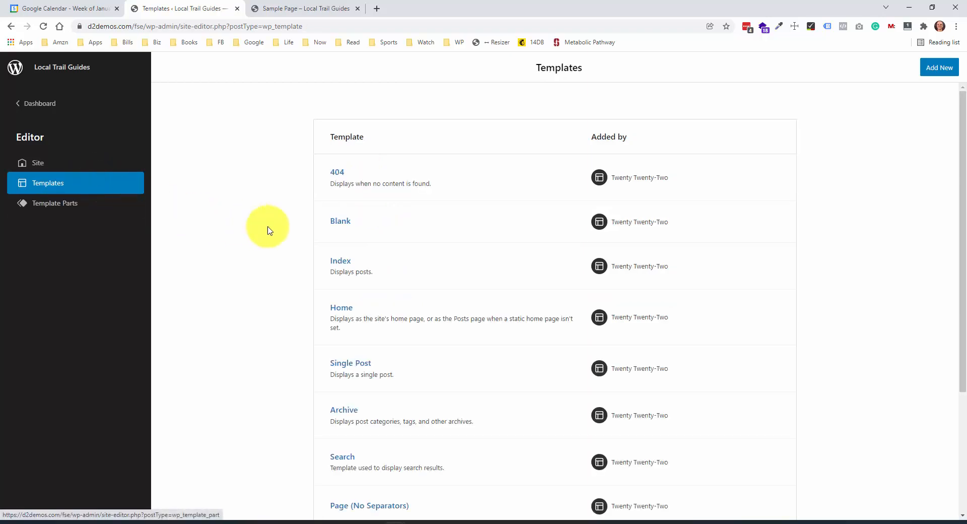
{"action": "scroll", "coordinate": [280, 225], "scroll_direction": "down", "scroll_amount": 2}
{"action": "left_click", "coordinate": [339, 207]}
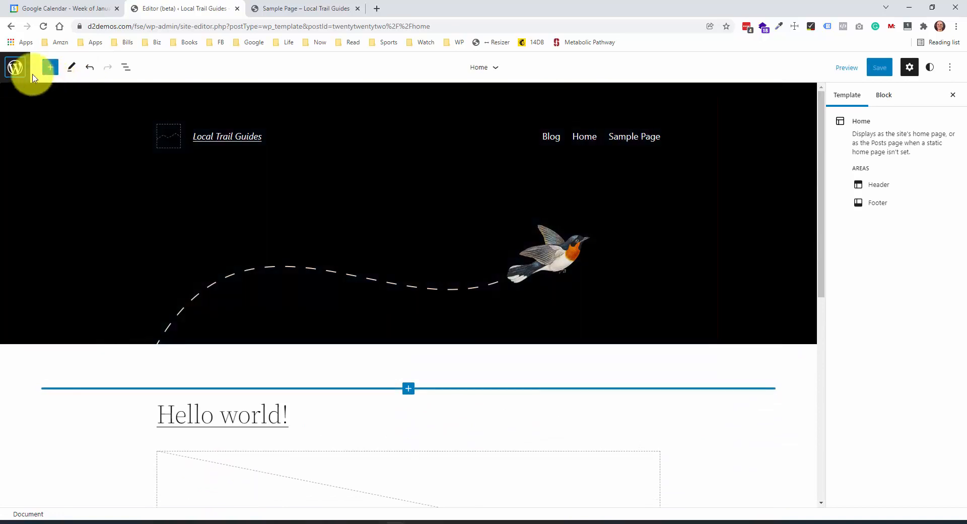
{"action": "left_click", "coordinate": [16, 67]}
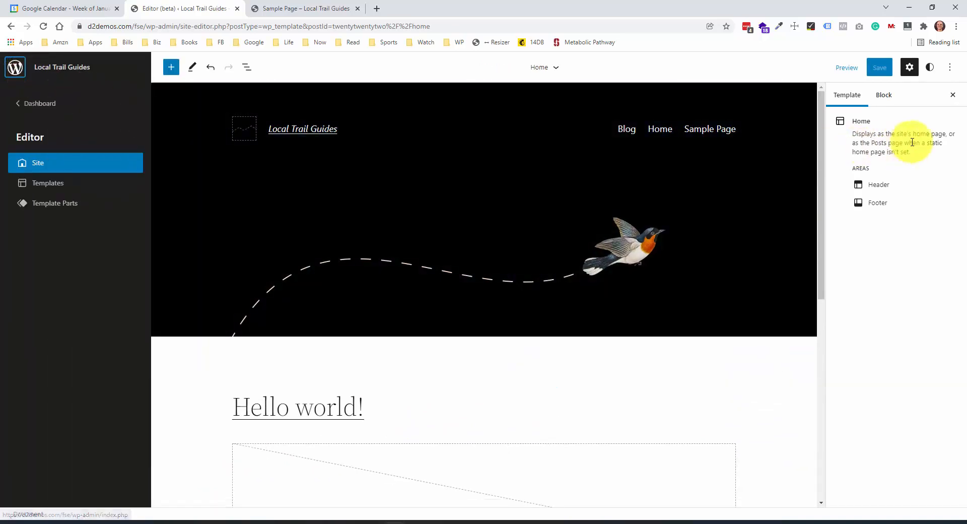
{"action": "left_click_drag", "start_coordinate": [851, 134], "coordinate": [935, 134]}
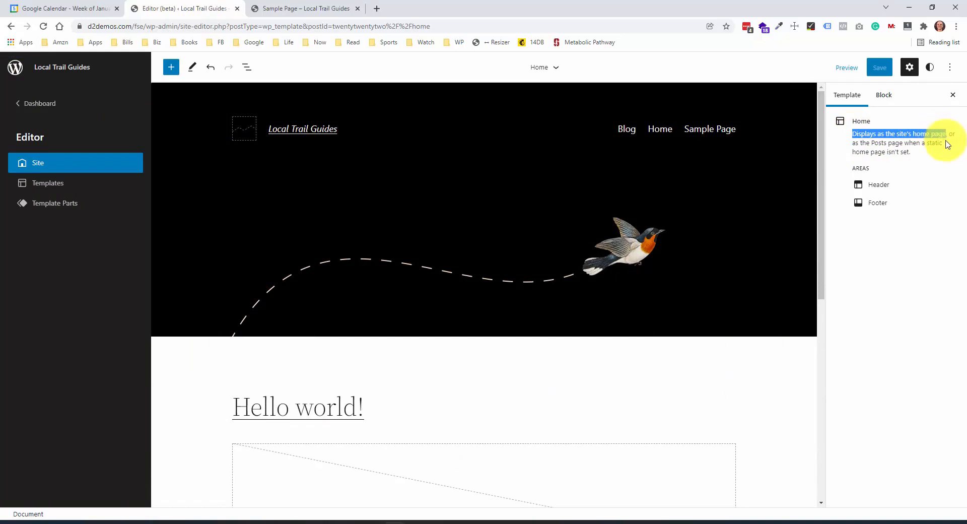
{"action": "left_click", "coordinate": [944, 142]}
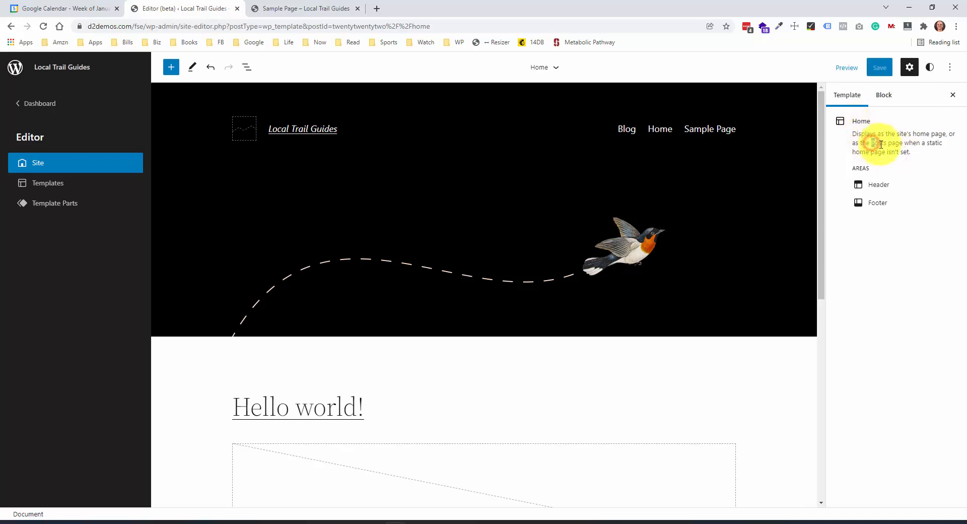
{"action": "left_click_drag", "start_coordinate": [880, 143], "coordinate": [902, 144]}
Step: View the Blog page on the live site to compare it with the Home template, and return to the site editor
{"action": "left_click", "coordinate": [335, 9]}
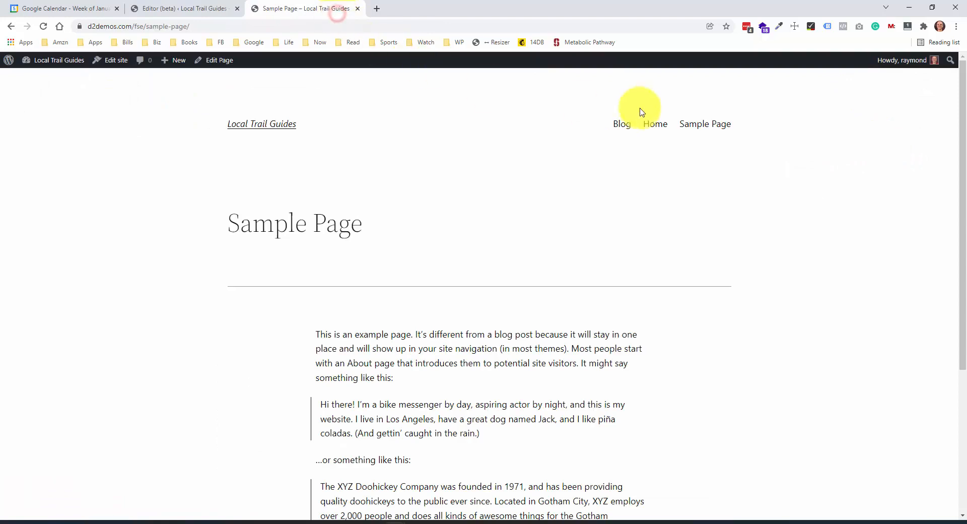
{"action": "left_click", "coordinate": [622, 132]}
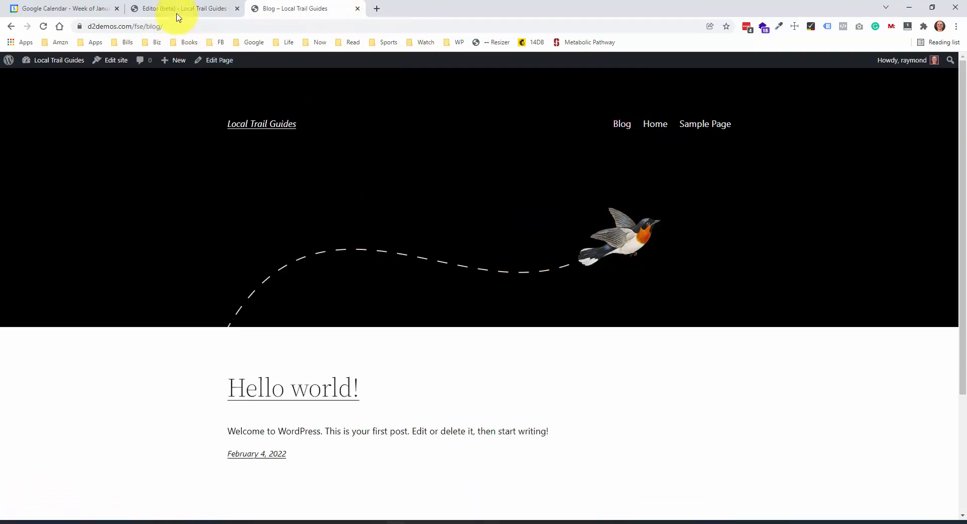
{"action": "left_click", "coordinate": [206, 9]}
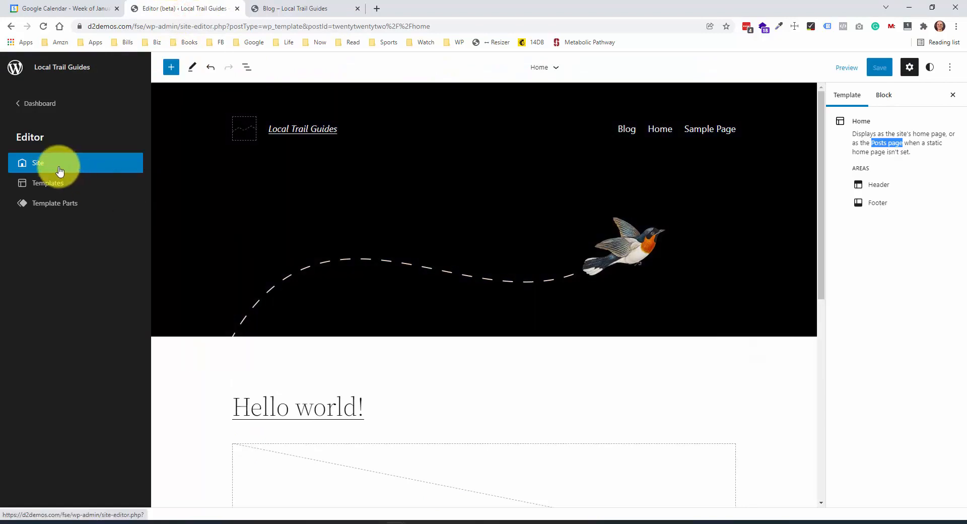
Step: Return to the dashboard, reopen the site editor, and browse all templates down to the page templates
{"action": "left_click", "coordinate": [35, 103]}
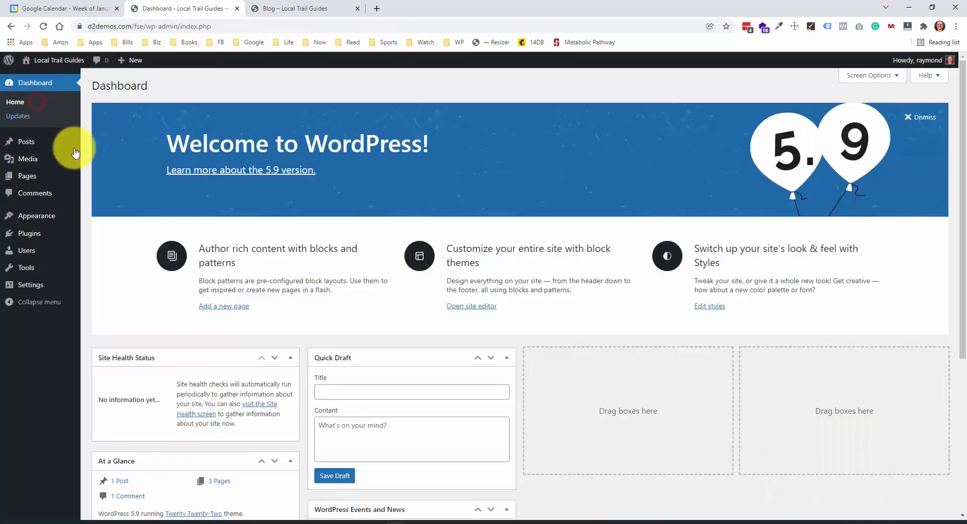
{"action": "mouse_move", "coordinate": [61, 216]}
{"action": "left_click", "coordinate": [98, 231]}
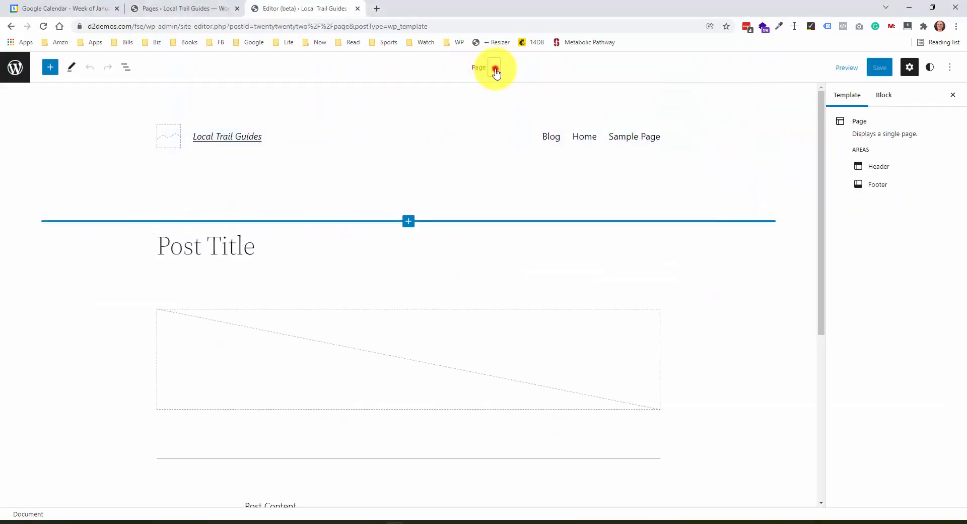
{"action": "left_click", "coordinate": [492, 68]}
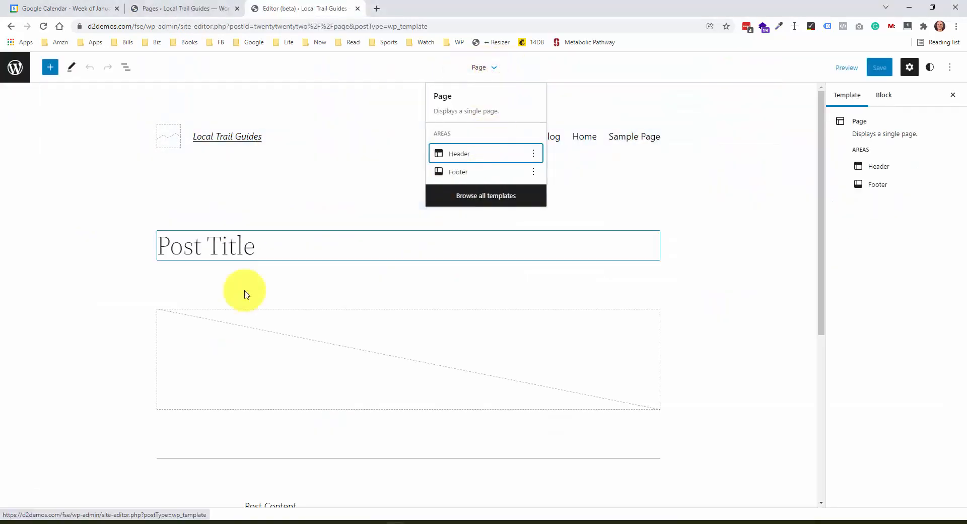
{"action": "left_click", "coordinate": [501, 194]}
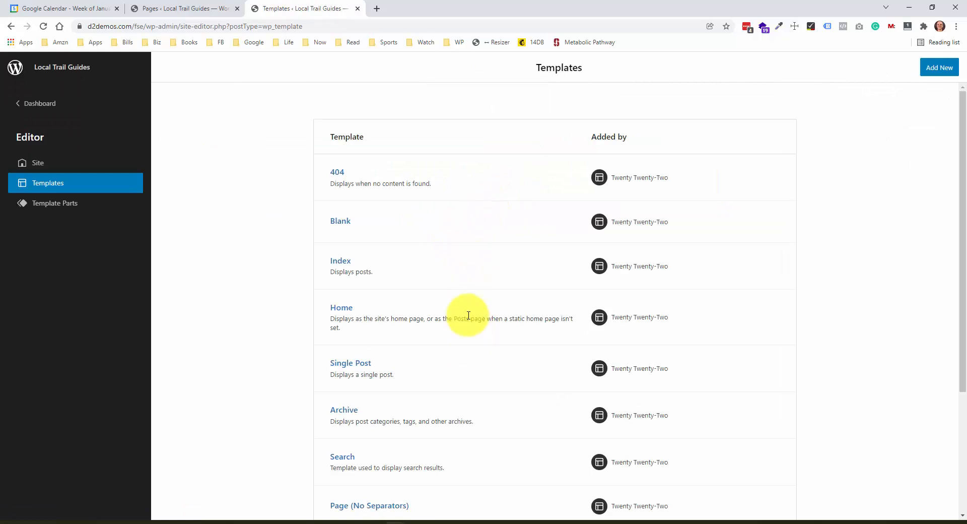
{"action": "scroll", "coordinate": [466, 347], "scroll_direction": "down", "scroll_amount": 4}
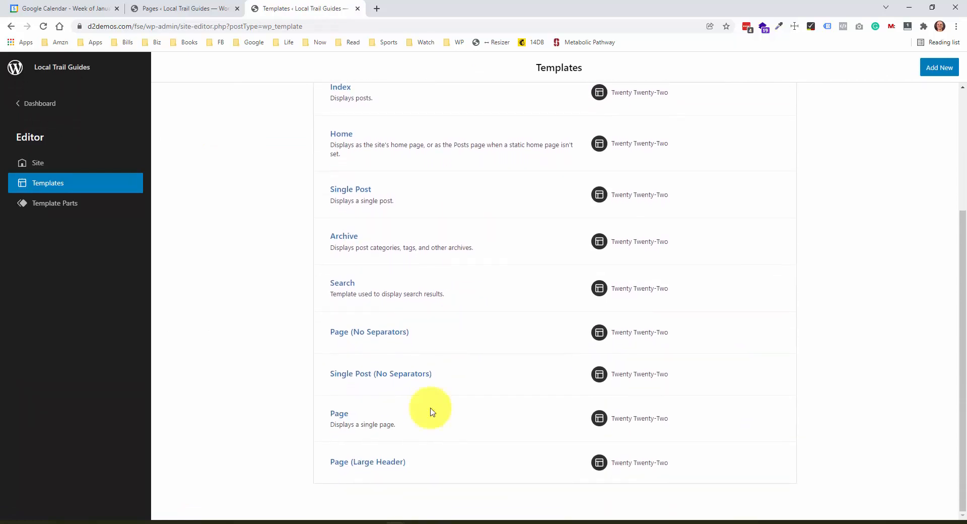
Step: Open the Page (Large Header) template and examine its header, bird image, post content area and footer
{"action": "left_click", "coordinate": [386, 460]}
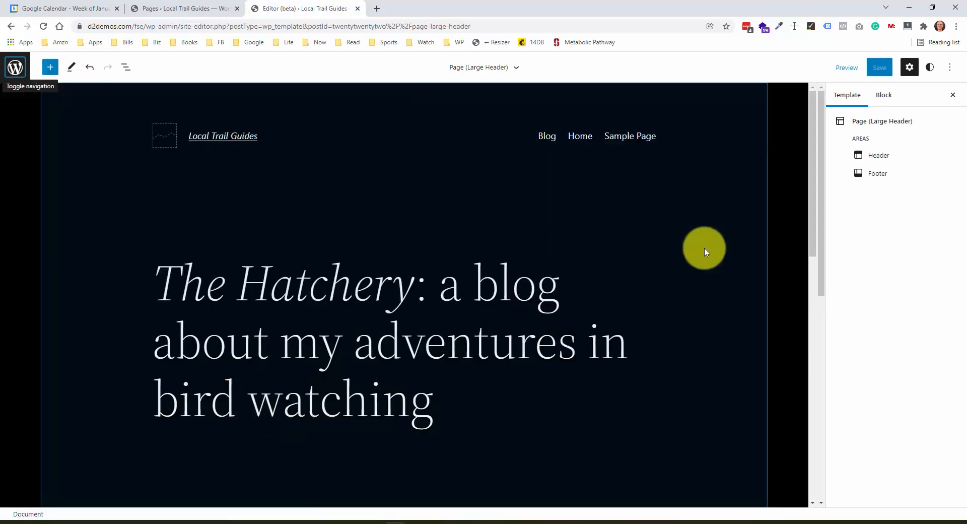
{"action": "scroll", "coordinate": [703, 248], "scroll_direction": "down", "scroll_amount": 4}
{"action": "scroll", "coordinate": [703, 247], "scroll_direction": "up", "scroll_amount": 3}
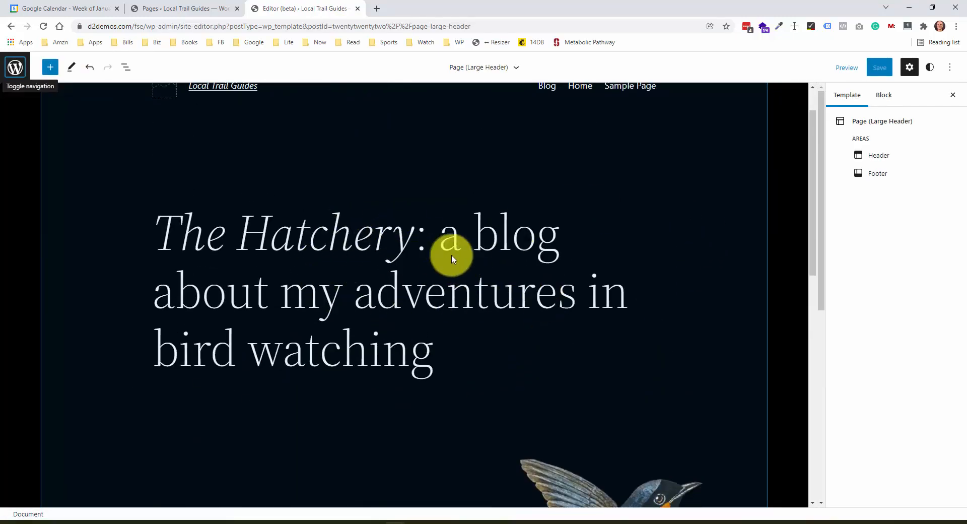
{"action": "scroll", "coordinate": [542, 237], "scroll_direction": "up", "scroll_amount": 1}
{"action": "scroll", "coordinate": [542, 242], "scroll_direction": "down", "scroll_amount": 10}
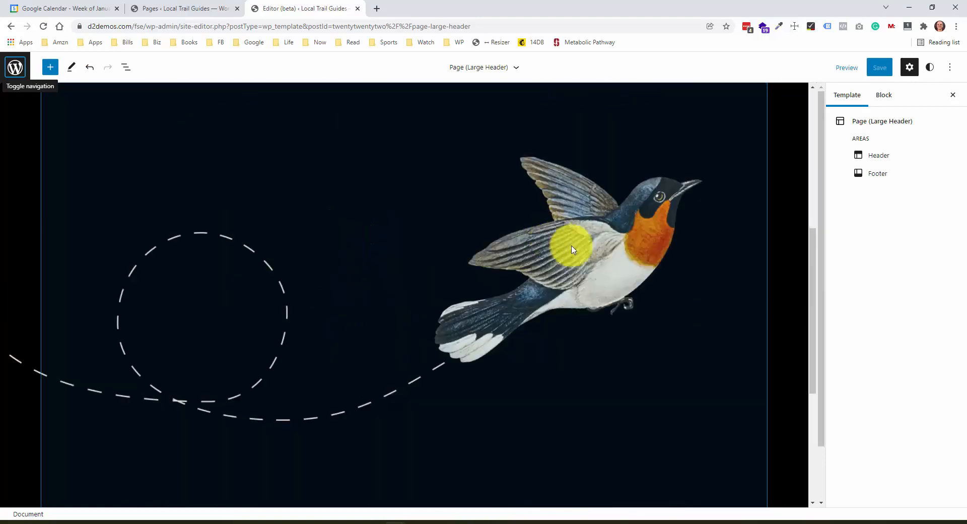
{"action": "scroll", "coordinate": [518, 221], "scroll_direction": "down", "scroll_amount": 1}
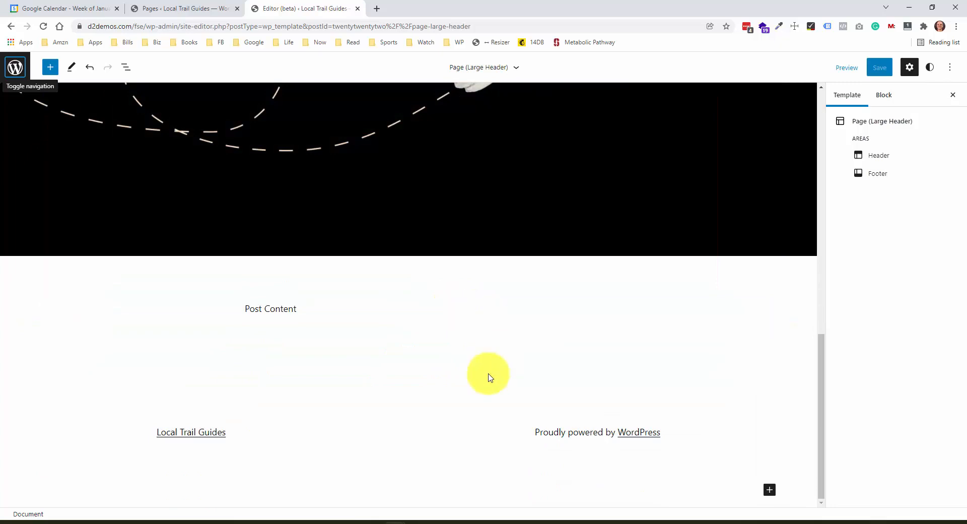
{"action": "scroll", "coordinate": [586, 312], "scroll_direction": "up", "scroll_amount": 6}
{"action": "scroll", "coordinate": [584, 302], "scroll_direction": "up", "scroll_amount": 6}
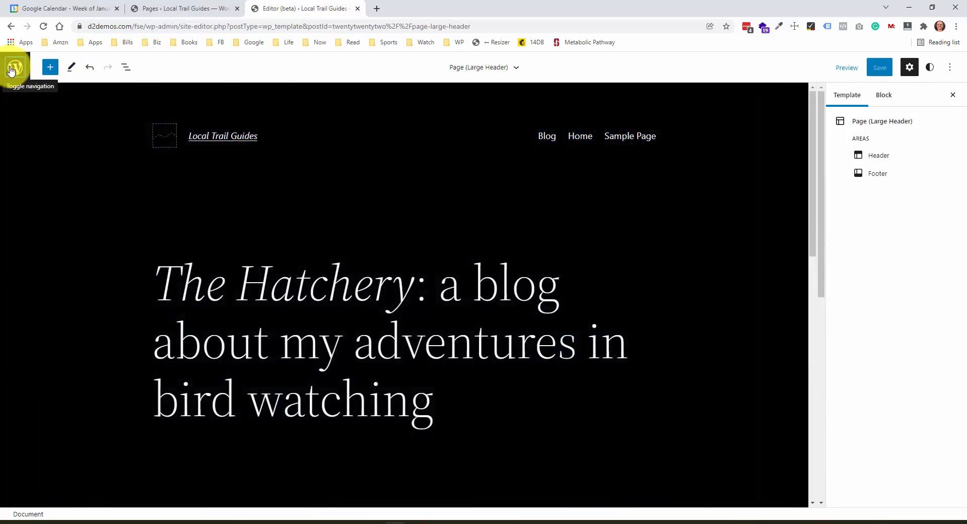
Step: Return to the dashboard, open the Home page for editing, assign it the Page (Large Header) template and update it
{"action": "left_click", "coordinate": [11, 69]}
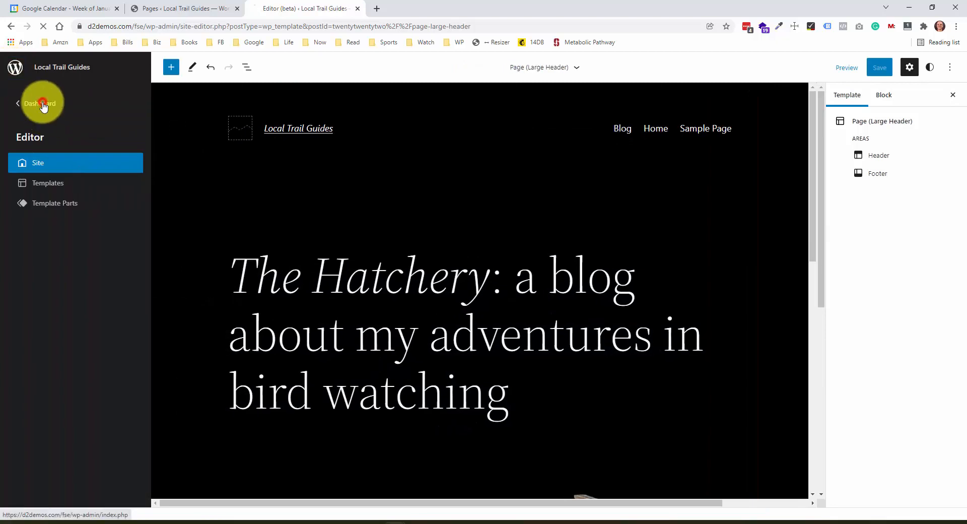
{"action": "left_click", "coordinate": [35, 99]}
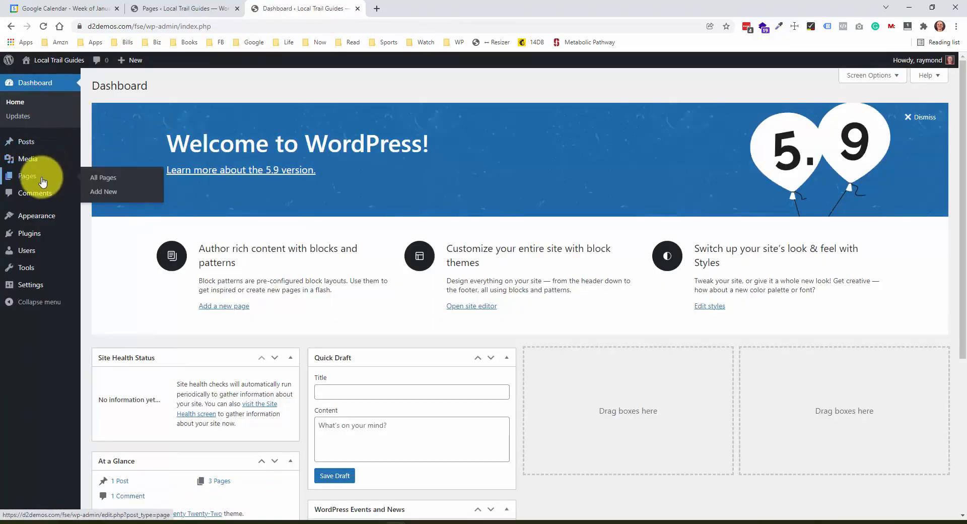
{"action": "left_click", "coordinate": [42, 180]}
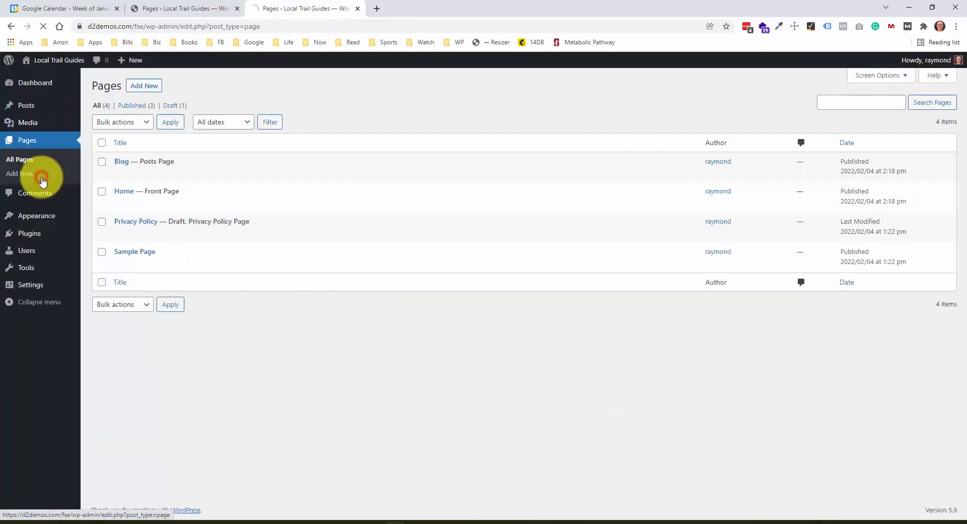
{"action": "left_click", "coordinate": [123, 193]}
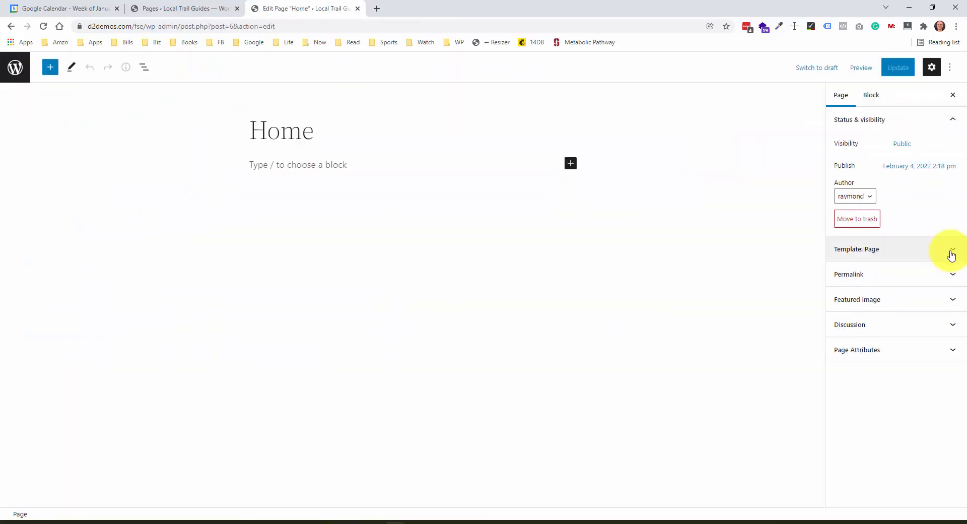
{"action": "left_click", "coordinate": [950, 251]}
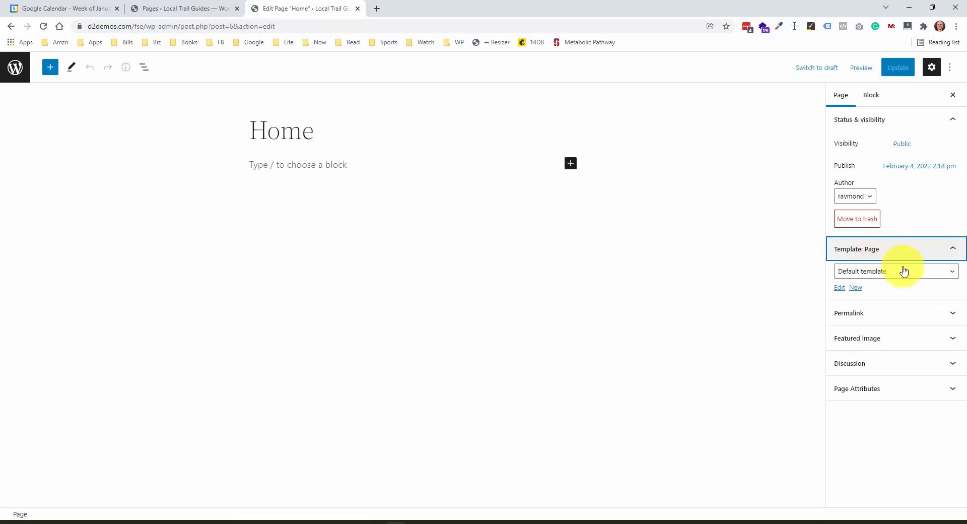
{"action": "left_click", "coordinate": [918, 272]}
{"action": "left_click", "coordinate": [899, 311]}
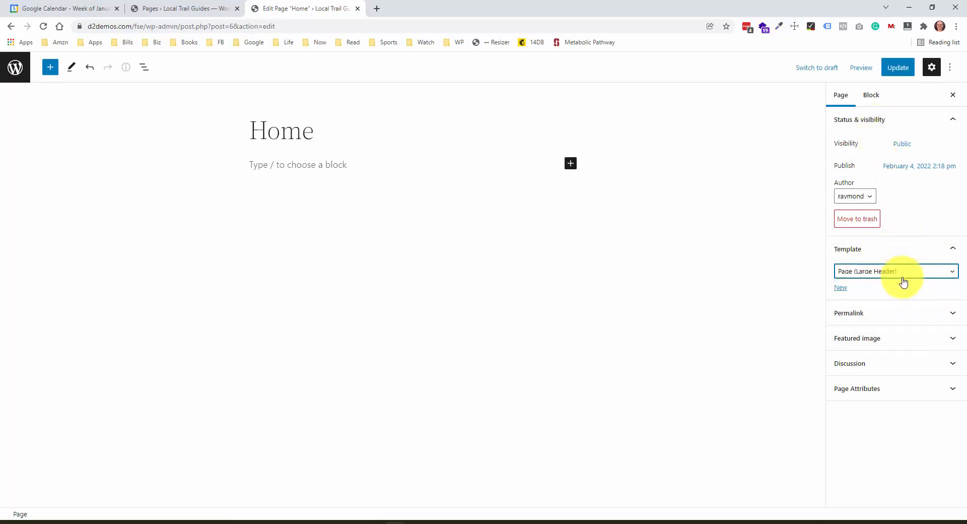
{"action": "left_click", "coordinate": [897, 66]}
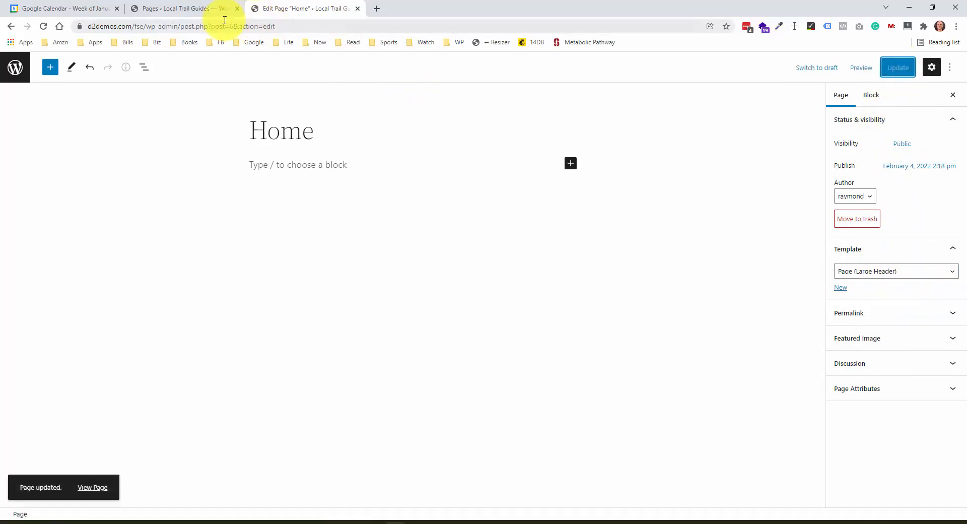
Step: View the updated Home page on the live site in a new browser tab and look through its large header
{"action": "left_click", "coordinate": [206, 10]}
{"action": "left_click", "coordinate": [297, 9]}
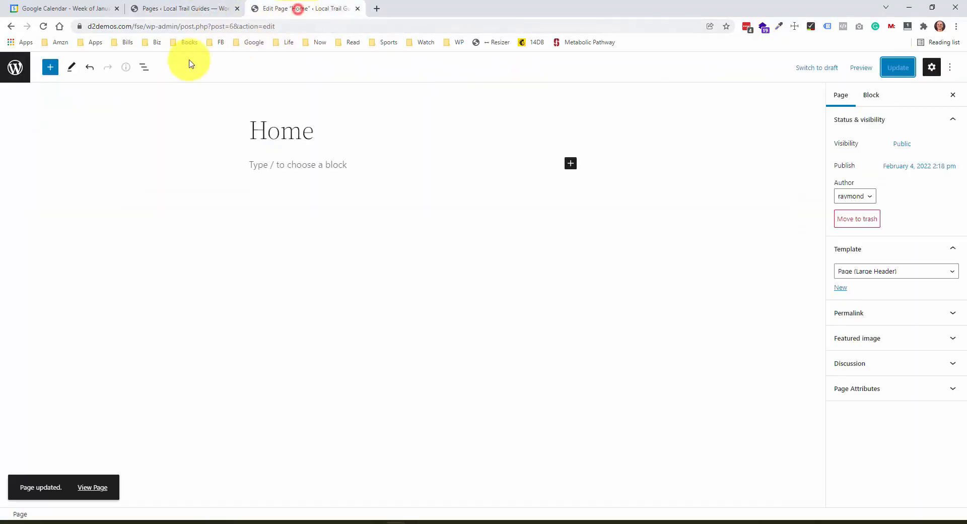
{"action": "left_click", "coordinate": [99, 488], "text": "ctrl"}
{"action": "left_click", "coordinate": [398, 10]}
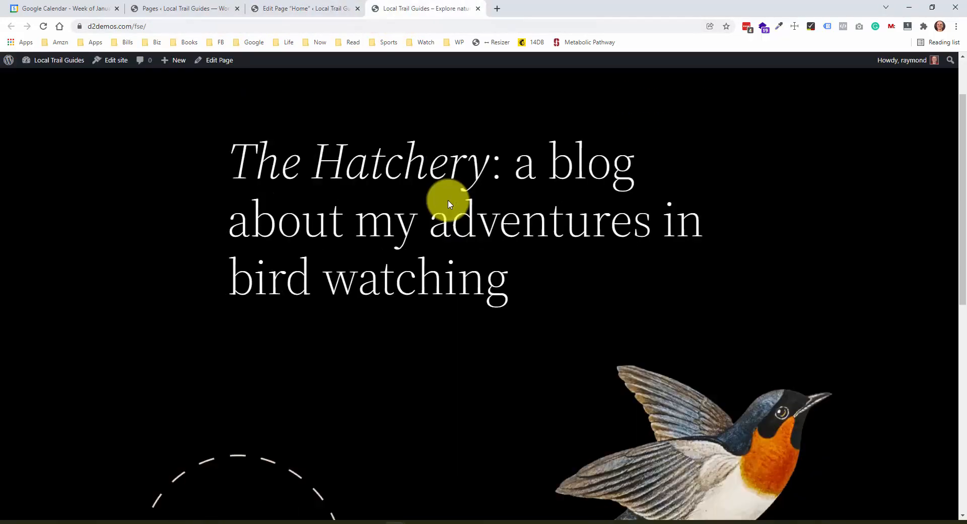
{"action": "scroll", "coordinate": [448, 200], "scroll_direction": "down", "scroll_amount": 3}
{"action": "scroll", "coordinate": [449, 200], "scroll_direction": "down", "scroll_amount": 5}
Step: Leave the Home page editor, reopen the site editor and select the template's Header Dark Large template part
{"action": "key", "text": "ctrl+shift+Tab"}
{"action": "left_click", "coordinate": [20, 70]}
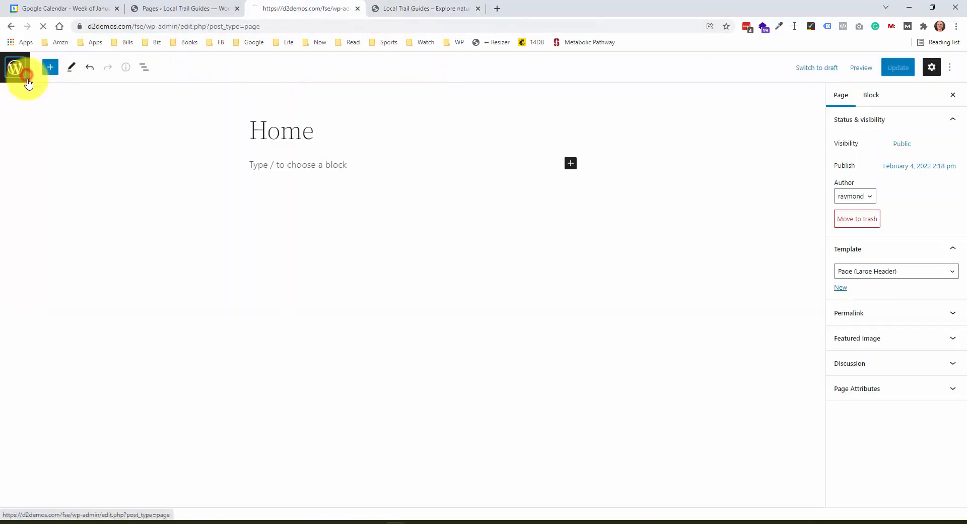
{"action": "mouse_move", "coordinate": [75, 217]}
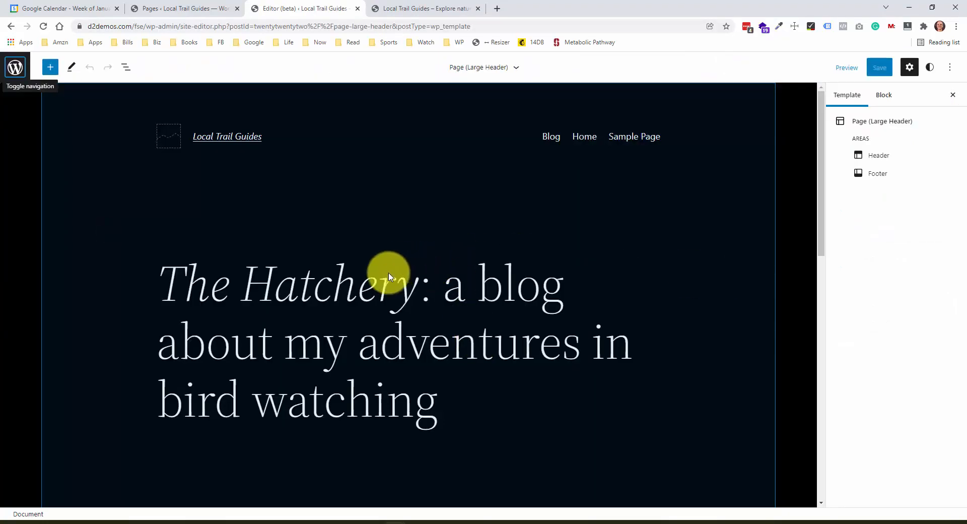
{"action": "left_click", "coordinate": [388, 270]}
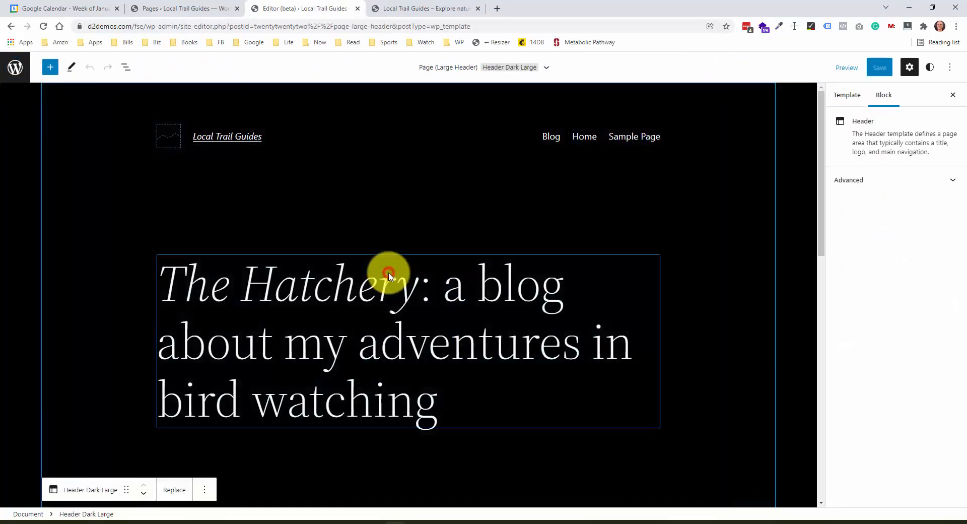
Step: Trace the header's block nesting from the Site Title up through the inner Group and Header to the outer Group
{"action": "left_click", "coordinate": [274, 153]}
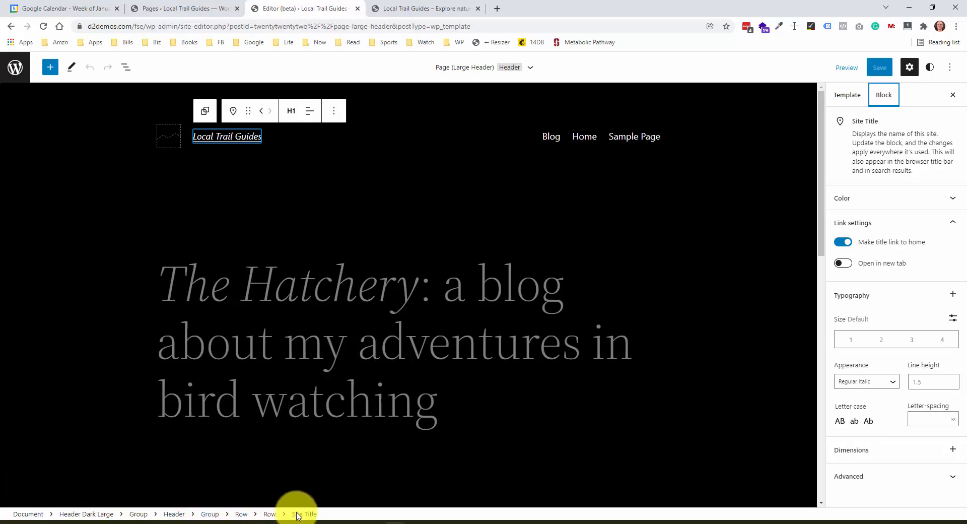
{"action": "left_click", "coordinate": [209, 514]}
{"action": "left_click", "coordinate": [174, 513]}
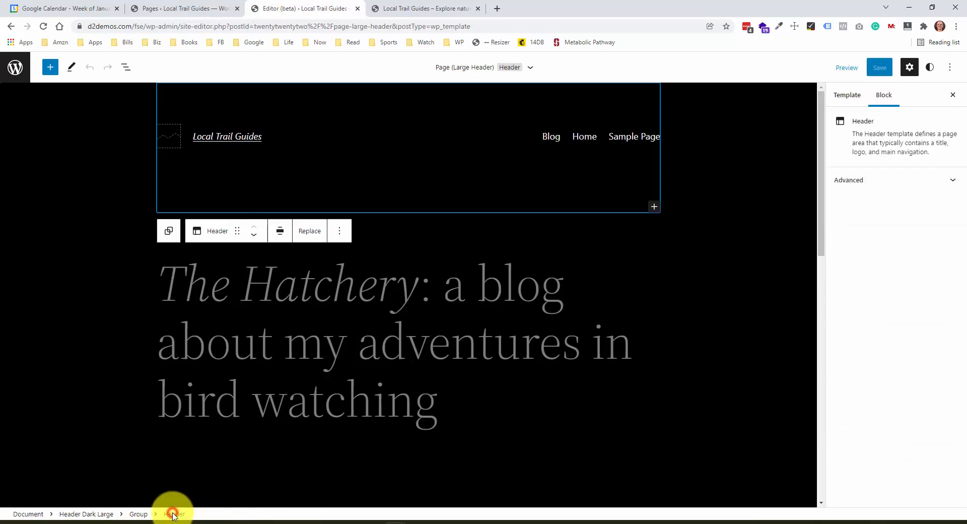
{"action": "left_click", "coordinate": [139, 513]}
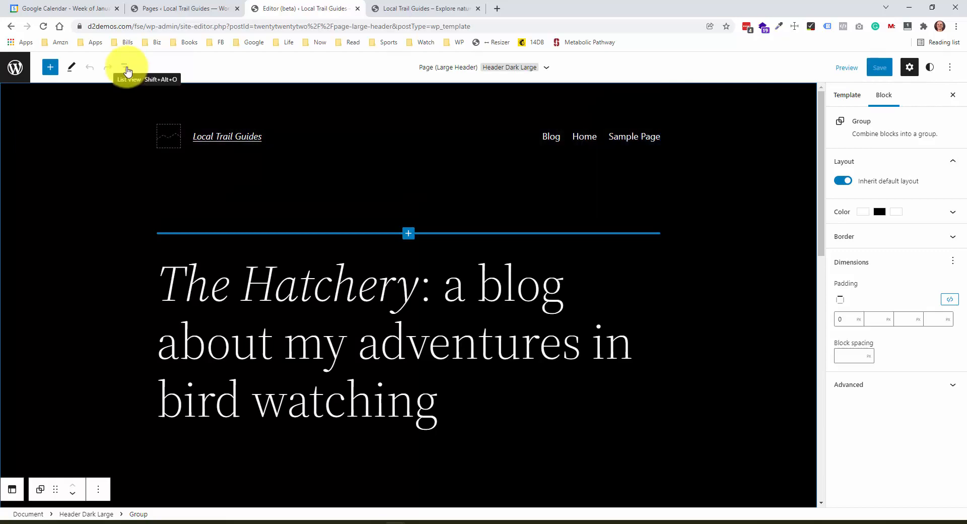
Step: Examine the template's block structure in List View, selecting the Site Title and Site Logo, and close the list
{"action": "left_click", "coordinate": [126, 67]}
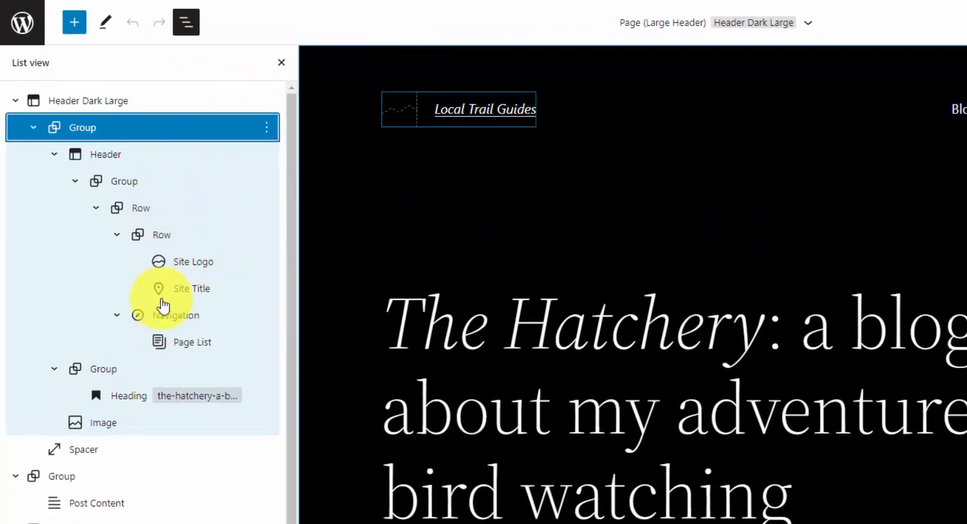
{"action": "left_click", "coordinate": [176, 286]}
{"action": "left_click", "coordinate": [193, 262]}
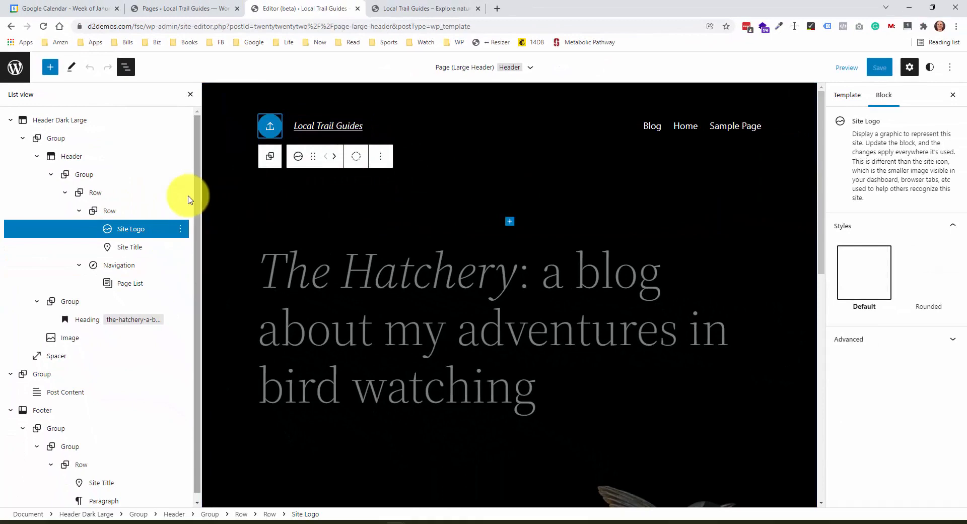
{"action": "left_click", "coordinate": [191, 94]}
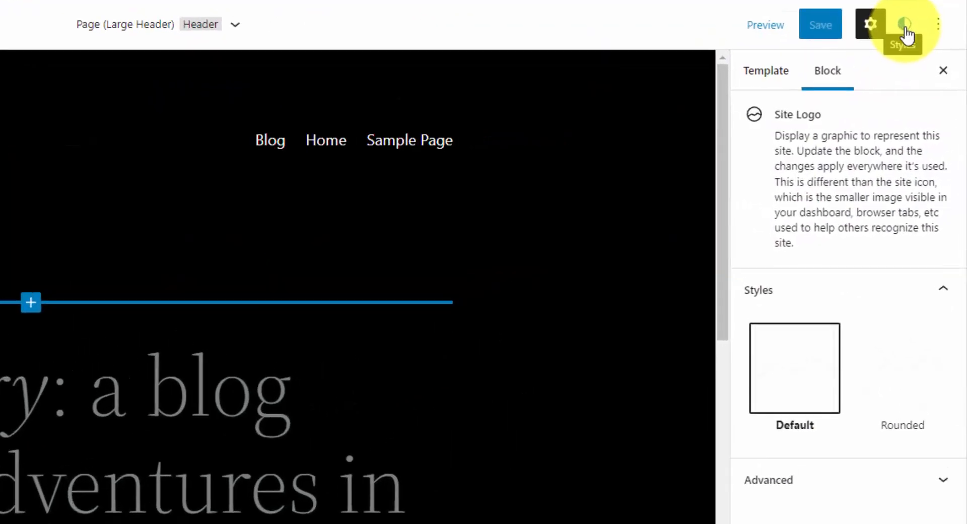
Step: Examine the global typography styles for text, including the font appearance options, and open the global color styles
{"action": "left_click", "coordinate": [904, 29]}
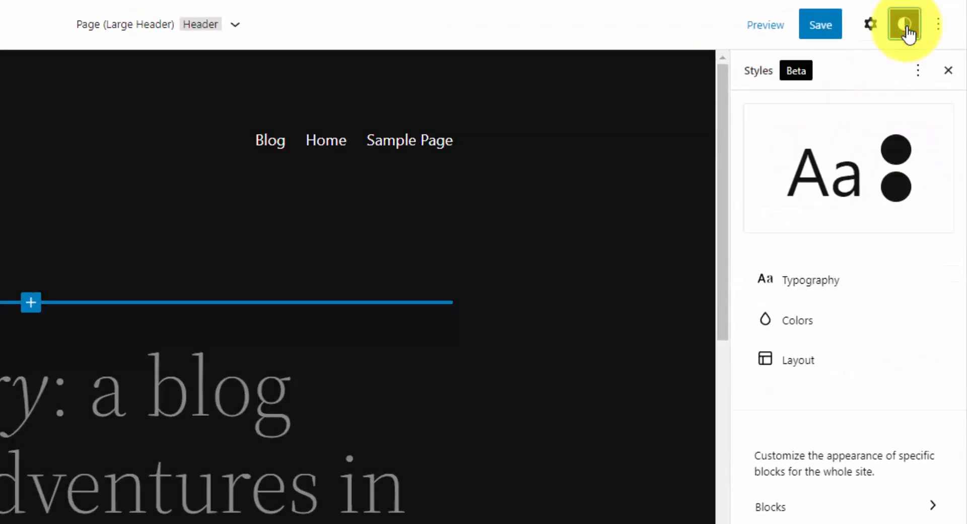
{"action": "left_click", "coordinate": [856, 282]}
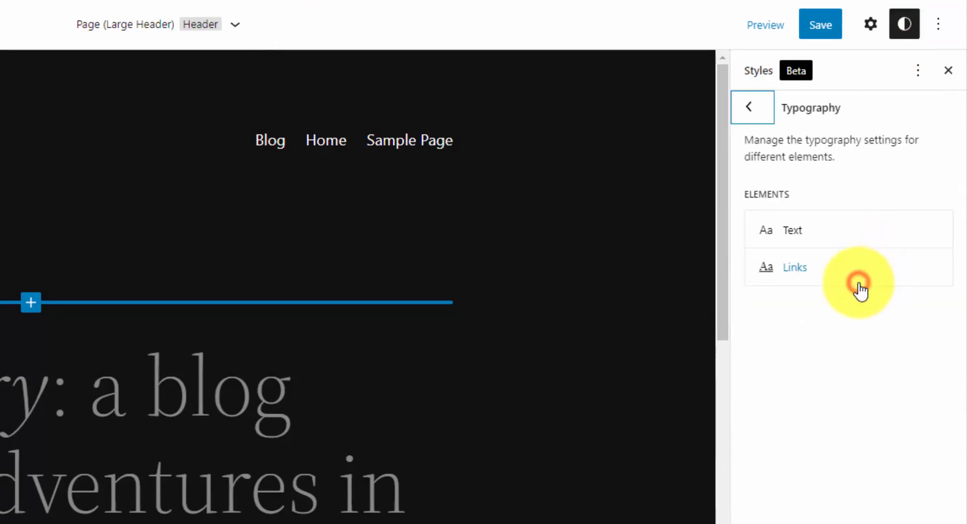
{"action": "left_click", "coordinate": [839, 240]}
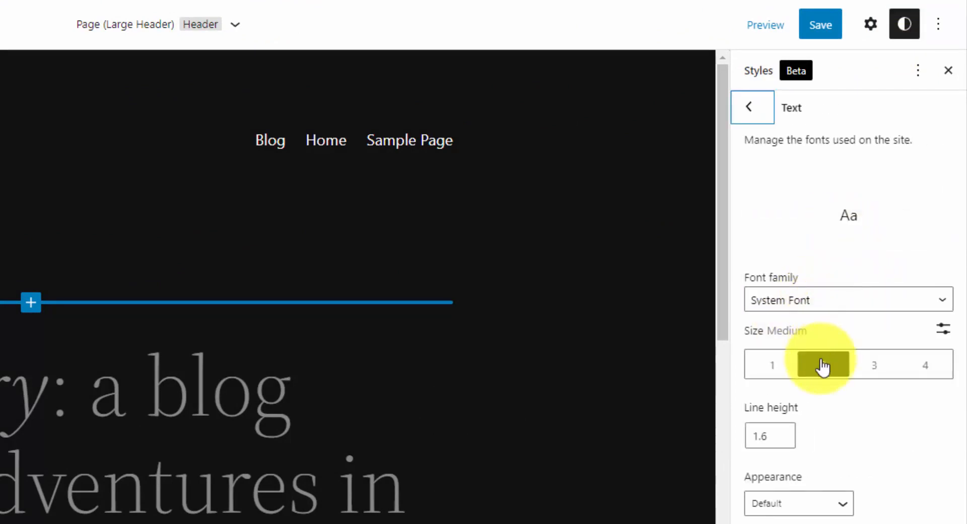
{"action": "left_click", "coordinate": [832, 501]}
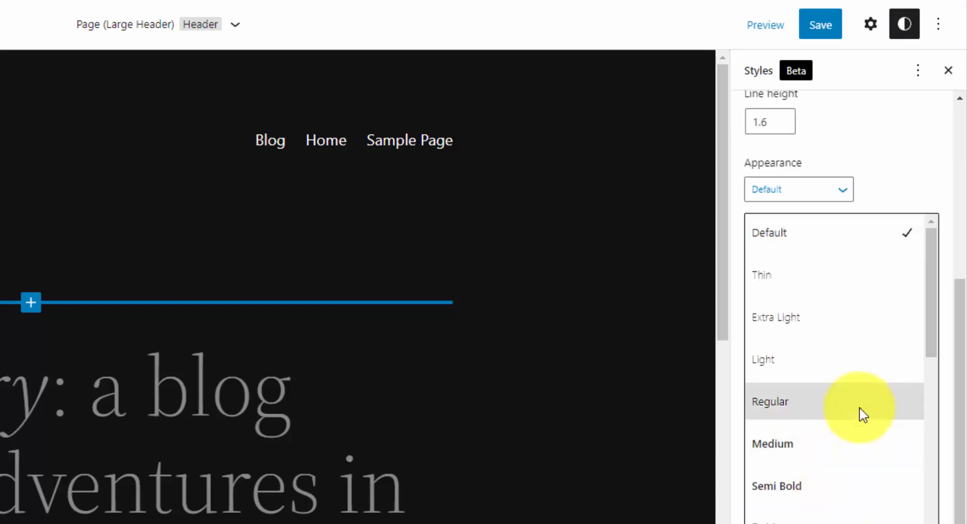
{"action": "scroll", "coordinate": [856, 513], "scroll_direction": "down", "scroll_amount": 5}
{"action": "left_click", "coordinate": [729, 110]}
{"action": "left_click", "coordinate": [747, 106]}
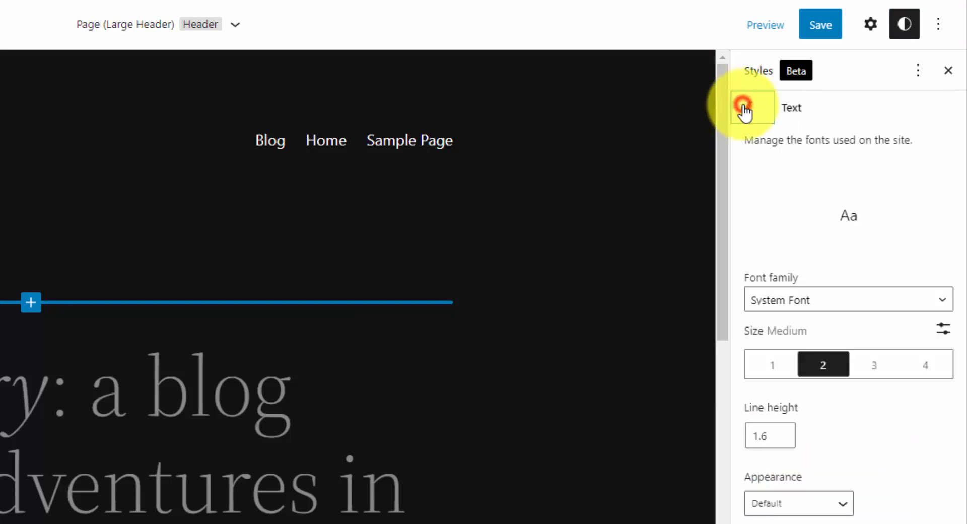
{"action": "left_click", "coordinate": [751, 109]}
{"action": "left_click", "coordinate": [876, 319]}
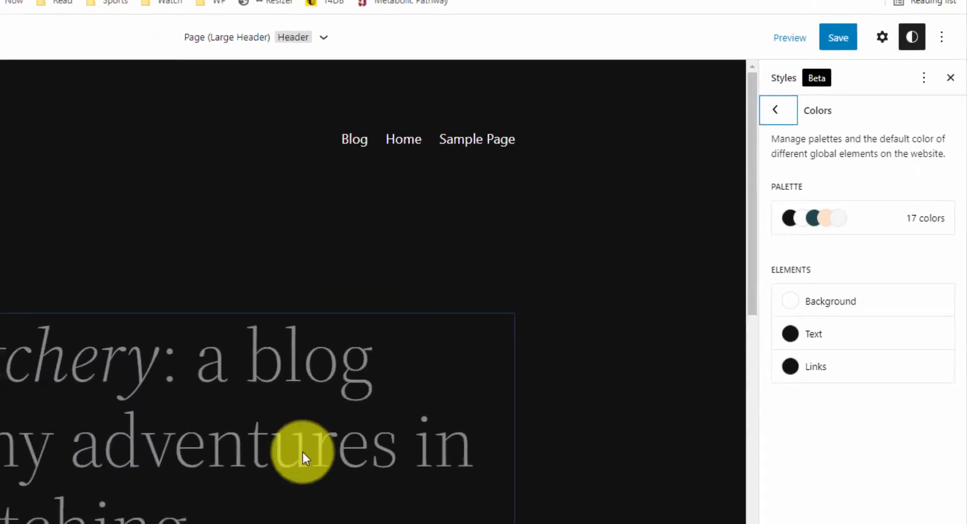
Step: Switch to Adobe Acrobat and copy the HEX code of Color 1 from Palette.pdf
{"action": "left_click", "coordinate": [506, 521]}
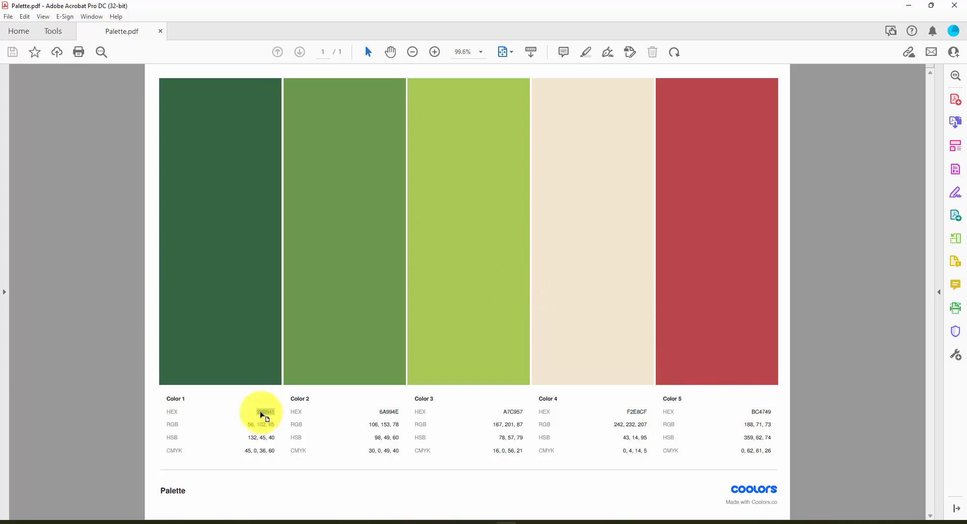
{"action": "double_click", "coordinate": [261, 412]}
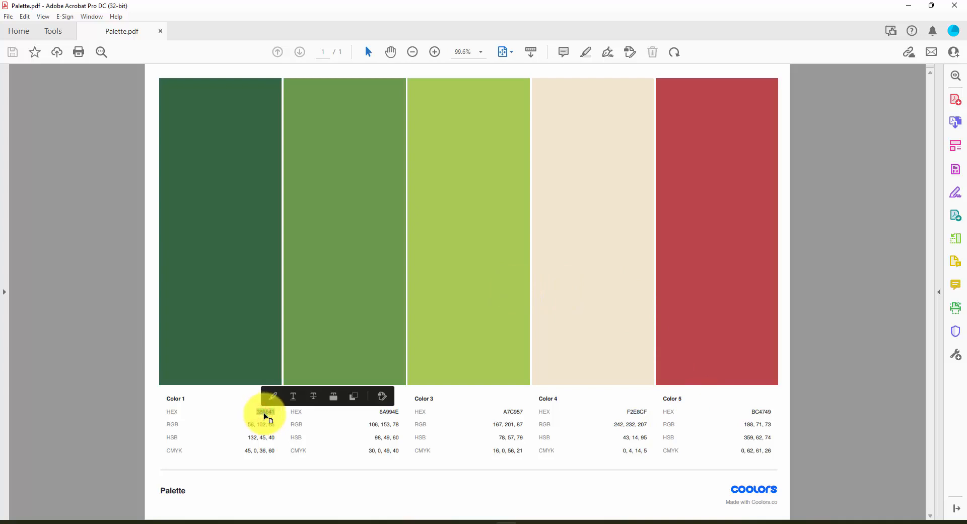
{"action": "right_click", "coordinate": [265, 414]}
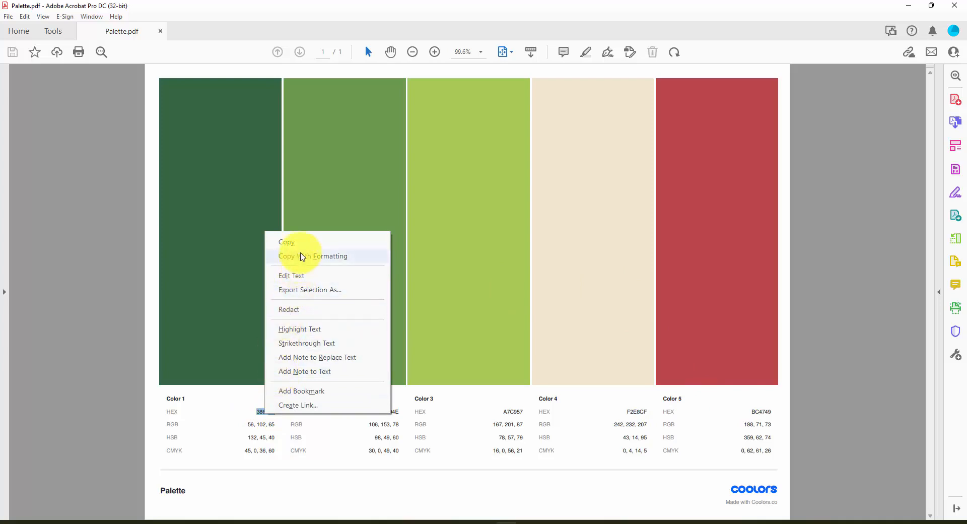
{"action": "left_click", "coordinate": [302, 245]}
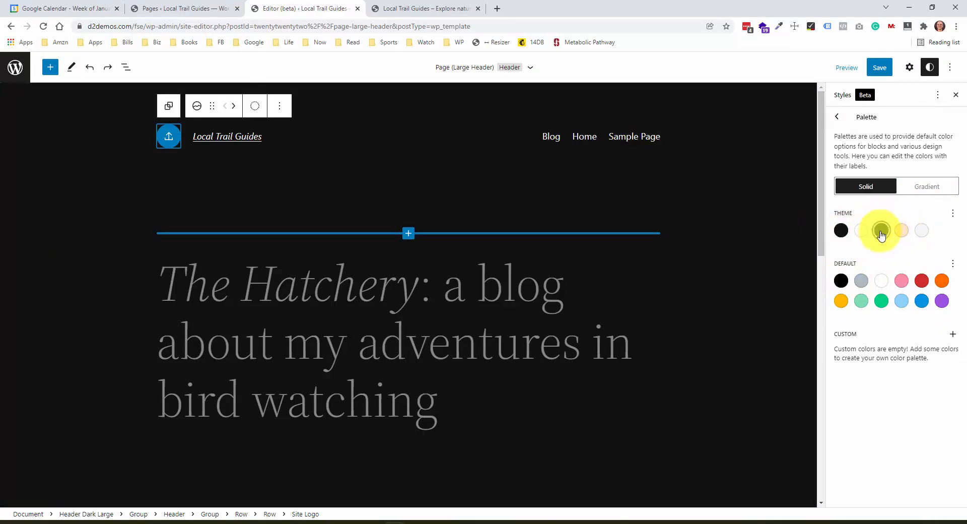
Step: Edit the theme palette and set its Primary color to HEX 386641, copied from Color 1 in Palette.pdf
{"action": "left_click", "coordinate": [952, 215]}
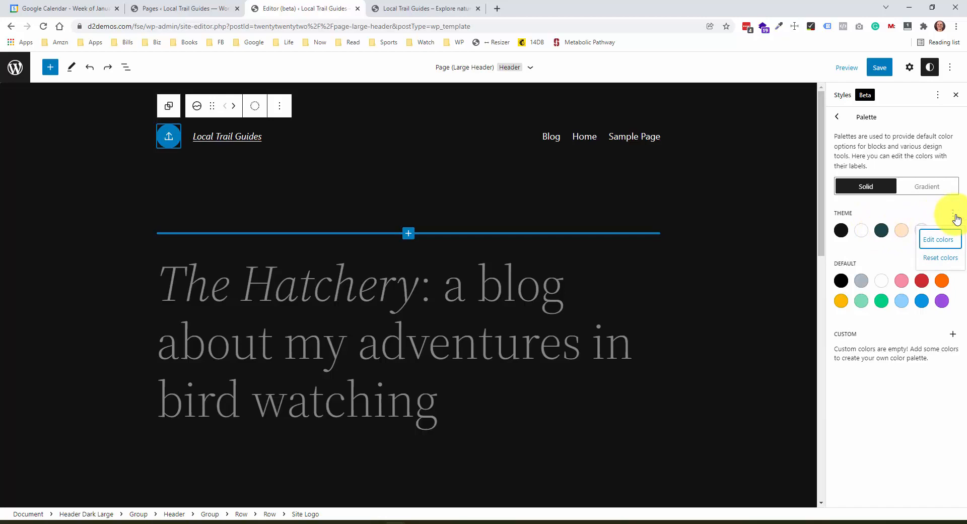
{"action": "left_click", "coordinate": [933, 244]}
{"action": "left_click", "coordinate": [890, 271]}
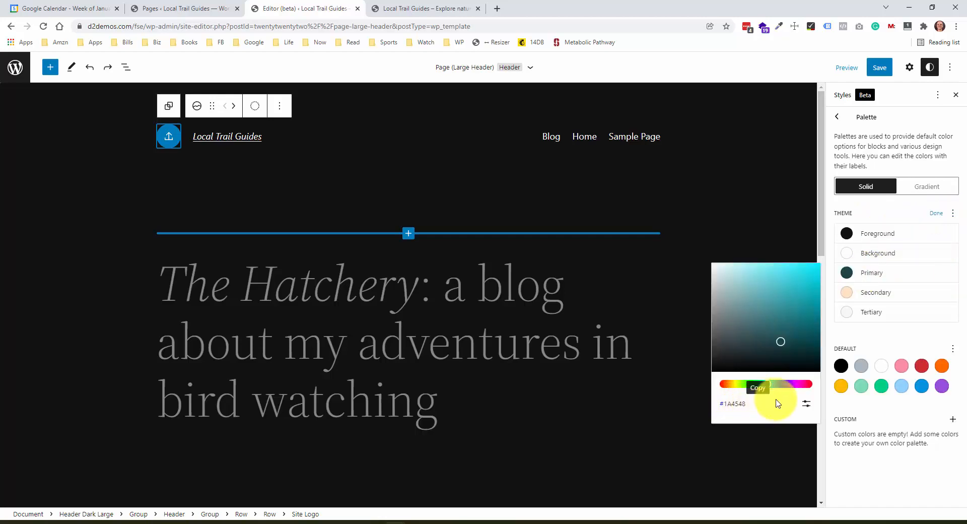
{"action": "left_click", "coordinate": [807, 407]}
{"action": "left_click", "coordinate": [749, 429]}
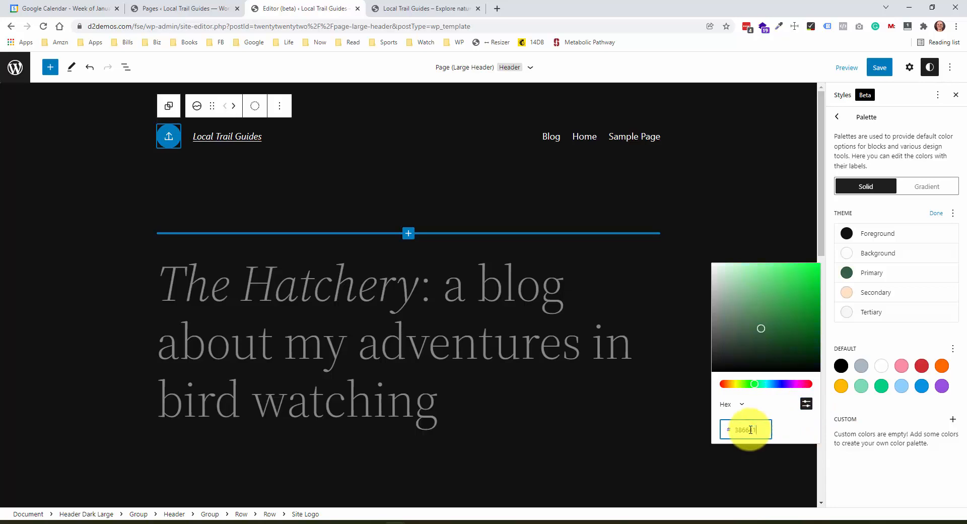
{"action": "left_click", "coordinate": [507, 508]}
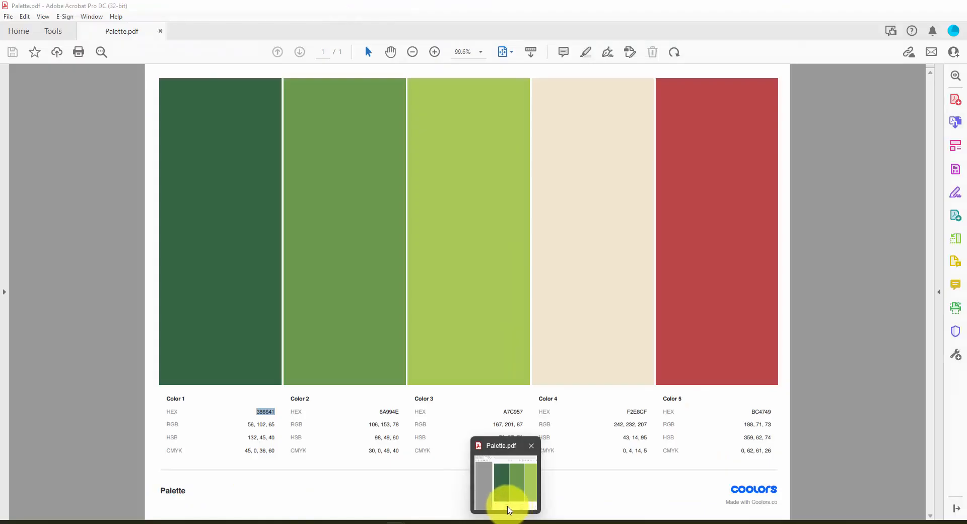
{"action": "key", "text": "ctrl+c"}
{"action": "key", "text": "alt+Tab"}
{"action": "key", "text": "ctrl+v"}
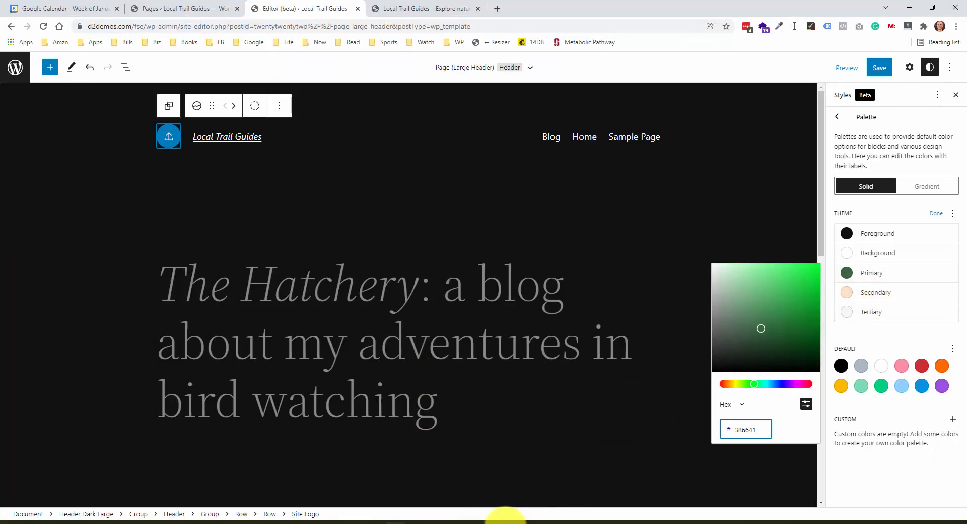
Step: Copy the HEX code of Color 4 from Palette.pdf and set the theme's Secondary color to F2E8CF
{"action": "left_click", "coordinate": [505, 519]}
{"action": "double_click", "coordinate": [637, 412]}
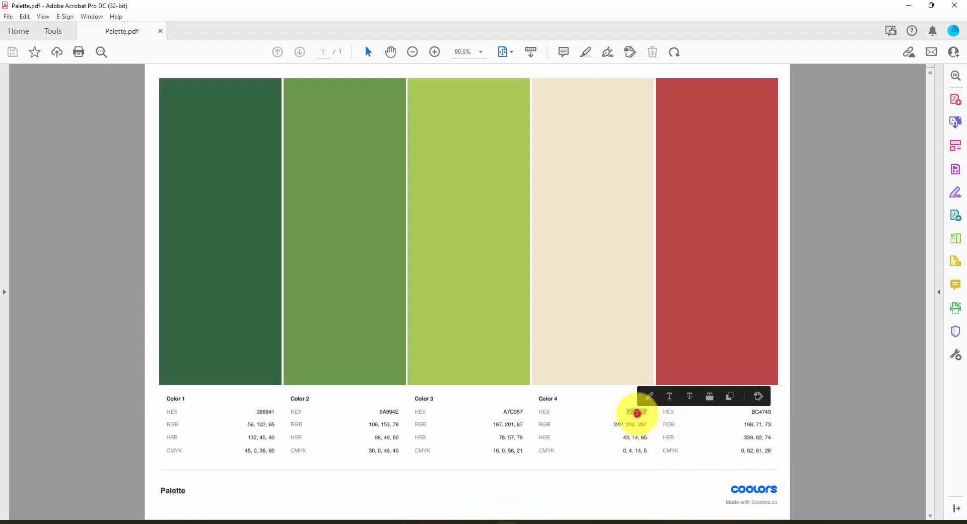
{"action": "mouse_move", "coordinate": [395, 518]}
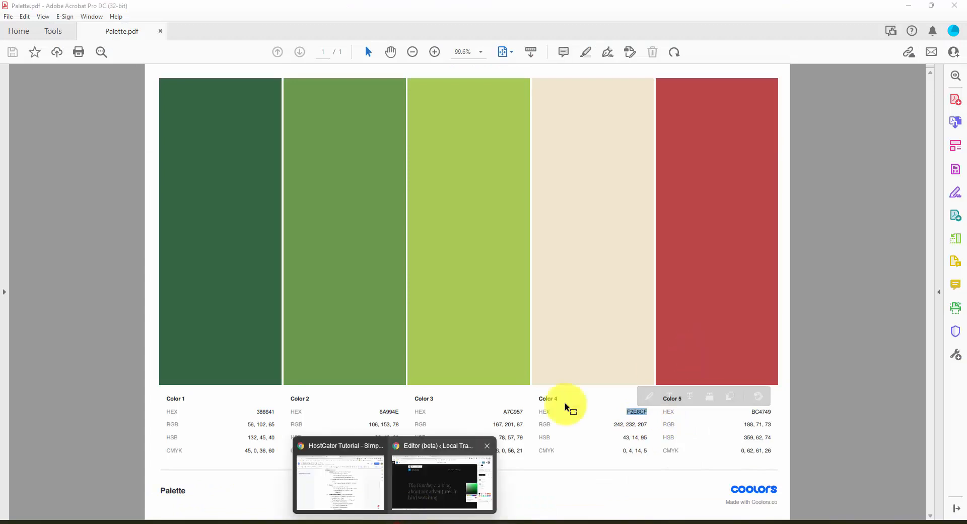
{"action": "left_click", "coordinate": [424, 482]}
{"action": "left_click", "coordinate": [871, 294]}
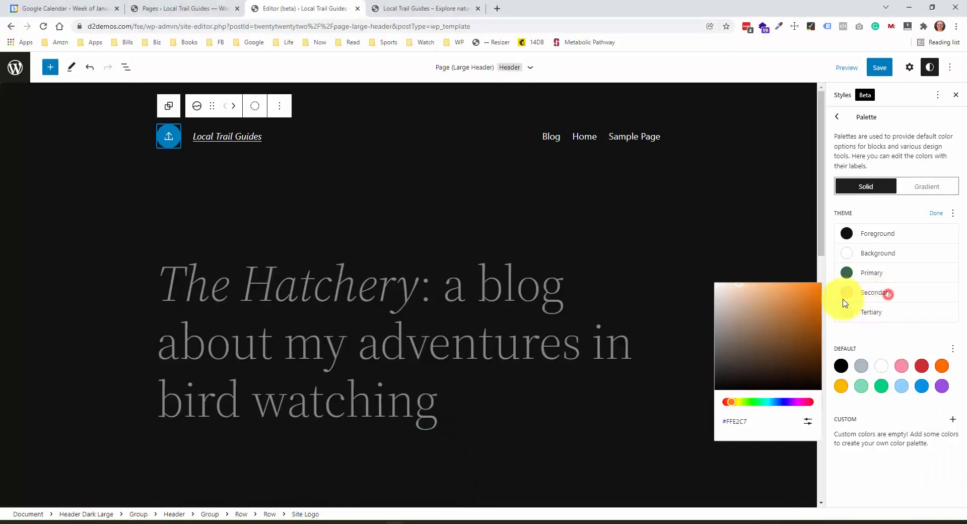
{"action": "left_click", "coordinate": [805, 423]}
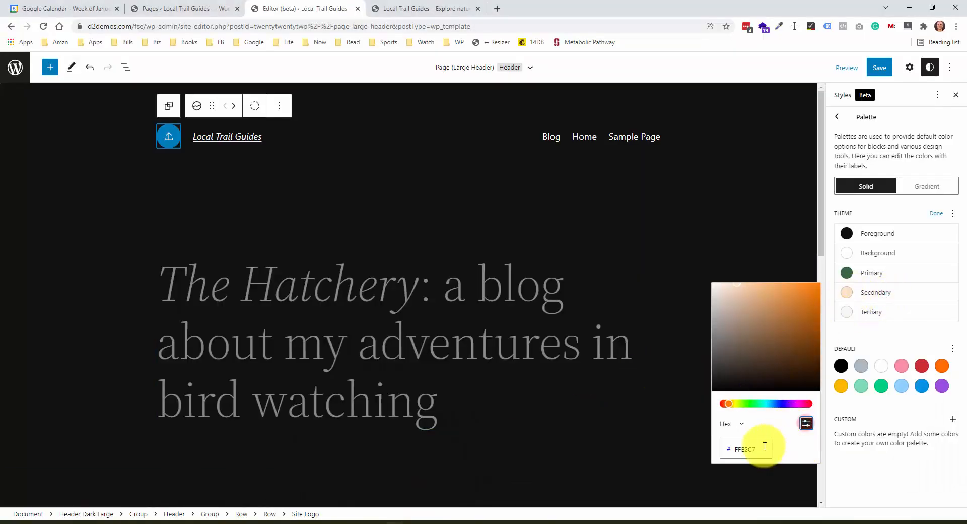
Step: Set the theme's Tertiary color to HEX BC4749, taken from Color 5 in Palette.pdf
{"action": "left_click", "coordinate": [847, 312]}
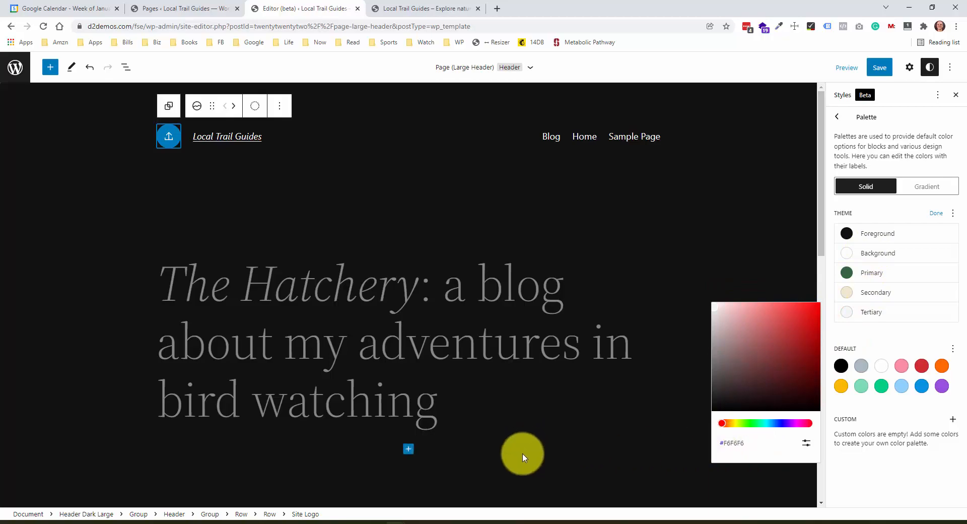
{"action": "left_click", "coordinate": [505, 522]}
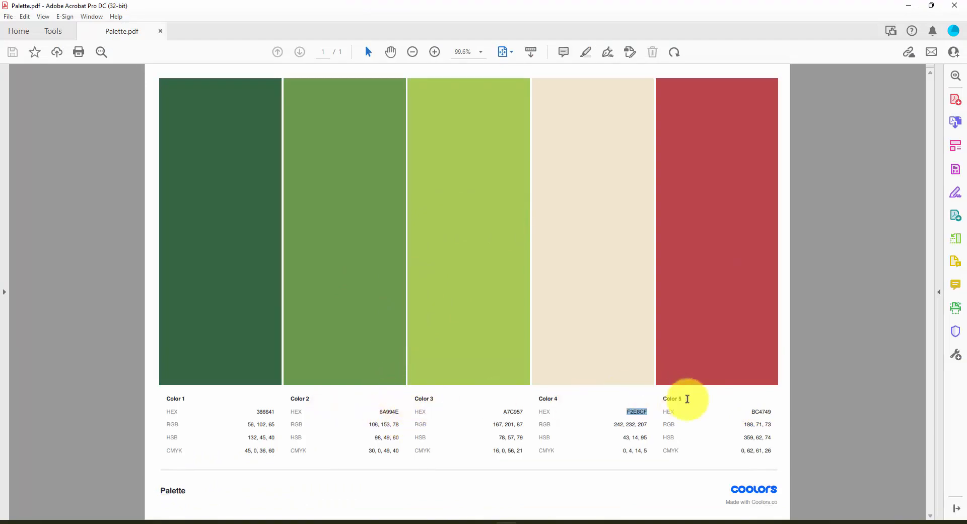
{"action": "key", "text": "alt+Tab"}
{"action": "key", "text": "ctrl+v"}
{"action": "left_click", "coordinate": [900, 332]}
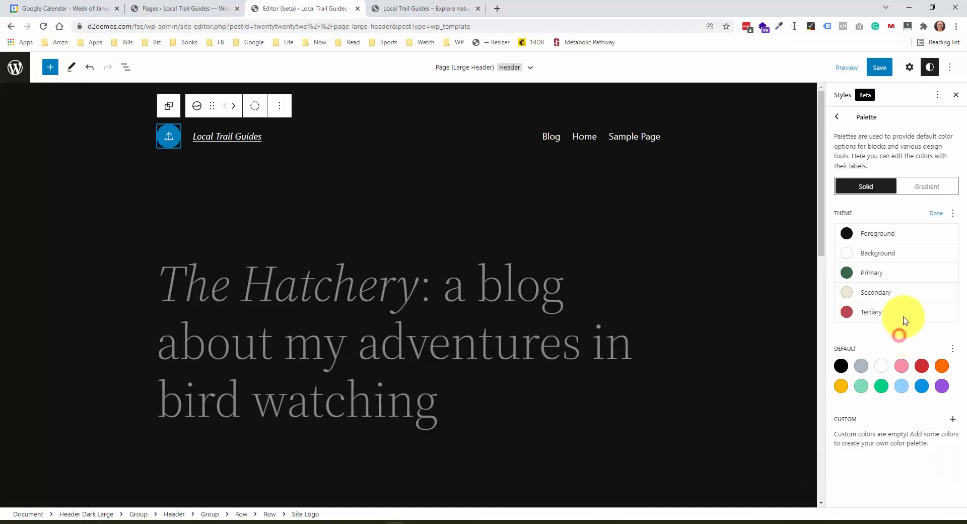
Step: Set the global default link color to the red Tertiary theme color
{"action": "left_click", "coordinate": [837, 117]}
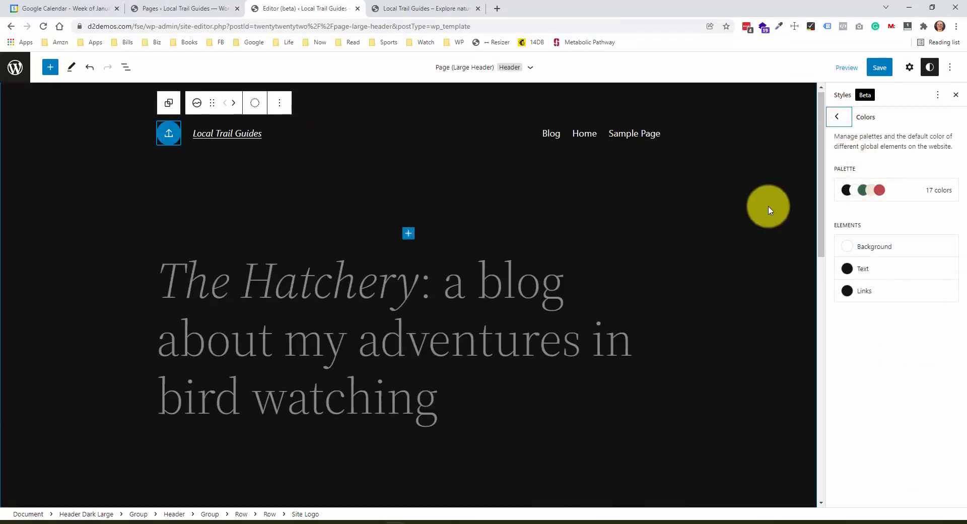
{"action": "scroll", "coordinate": [769, 205], "scroll_direction": "down", "scroll_amount": 1}
{"action": "scroll", "coordinate": [626, 274], "scroll_direction": "down", "scroll_amount": 3}
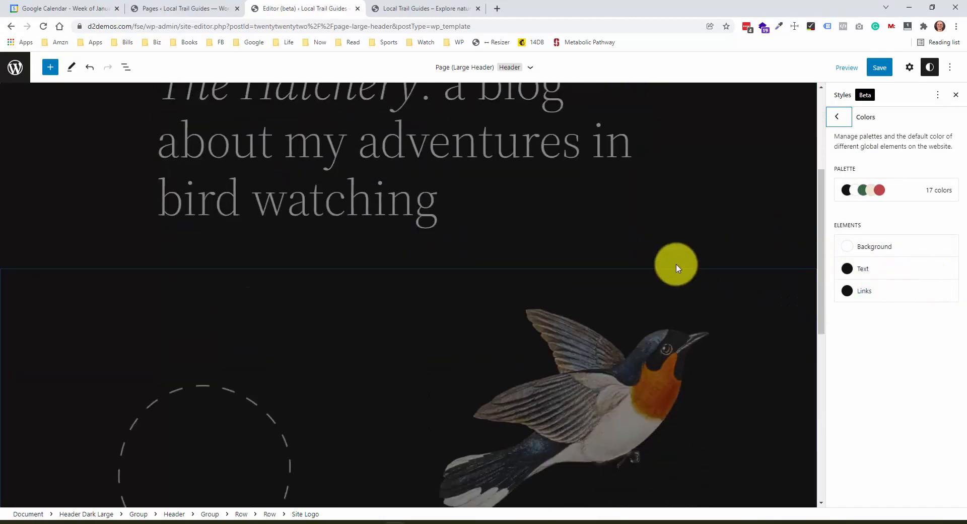
{"action": "scroll", "coordinate": [675, 262], "scroll_direction": "down", "scroll_amount": 4}
{"action": "left_click", "coordinate": [847, 292]}
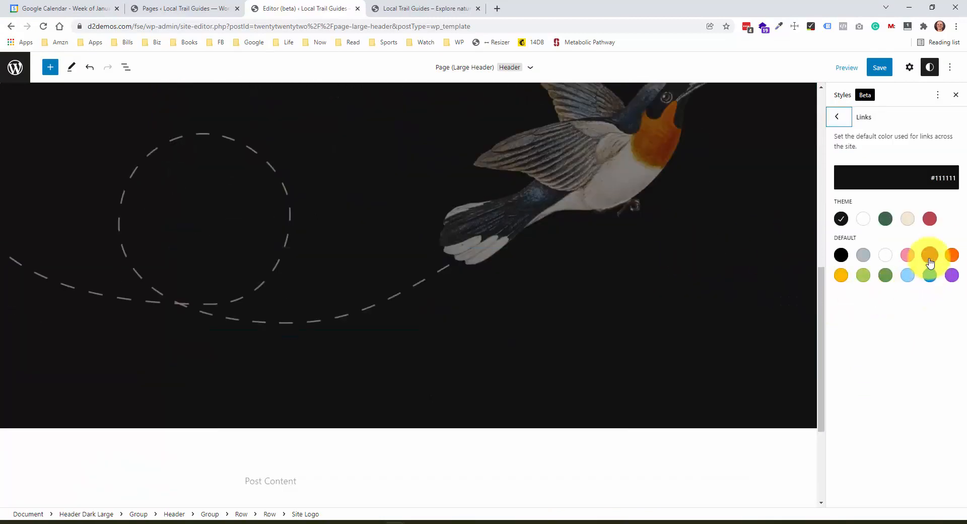
{"action": "left_click", "coordinate": [929, 218]}
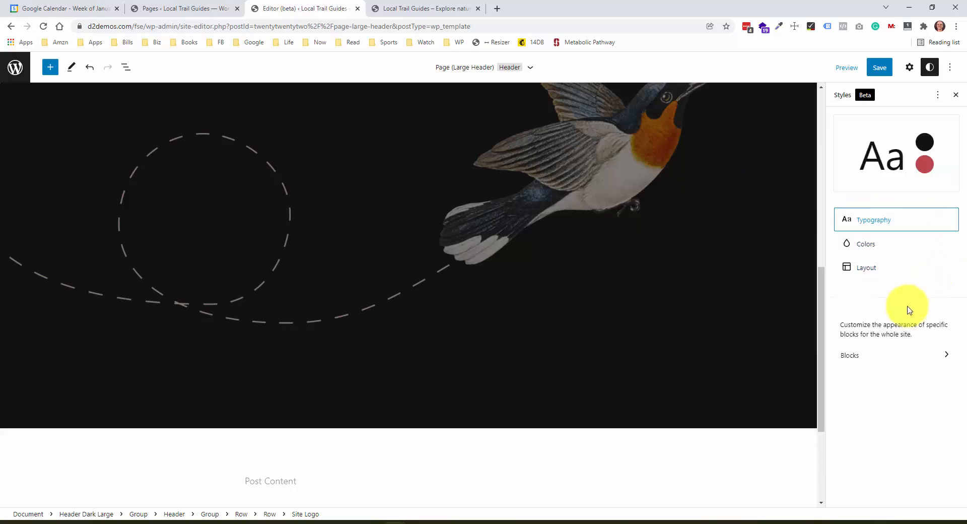
Step: Examine the list of blocks whose appearance can be customized site-wide and return to the main styles overview
{"action": "left_click", "coordinate": [880, 355]}
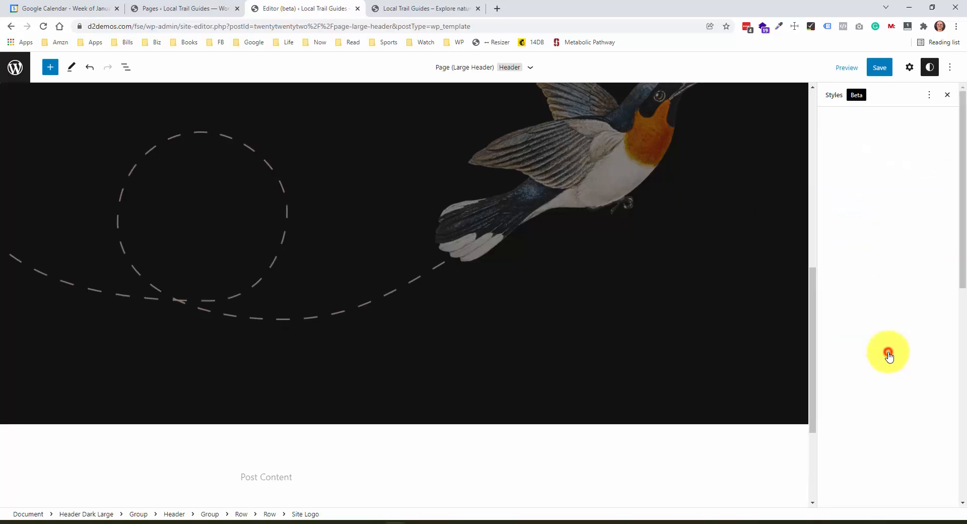
{"action": "scroll", "coordinate": [896, 247], "scroll_direction": "down", "scroll_amount": 5}
{"action": "scroll", "coordinate": [901, 257], "scroll_direction": "down", "scroll_amount": 3}
{"action": "scroll", "coordinate": [881, 217], "scroll_direction": "up", "scroll_amount": 10}
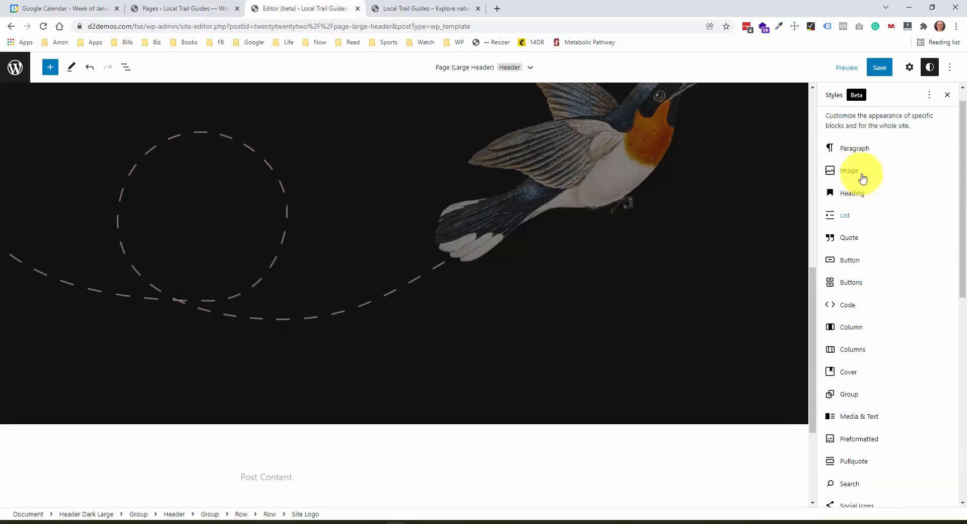
{"action": "left_click", "coordinate": [831, 118]}
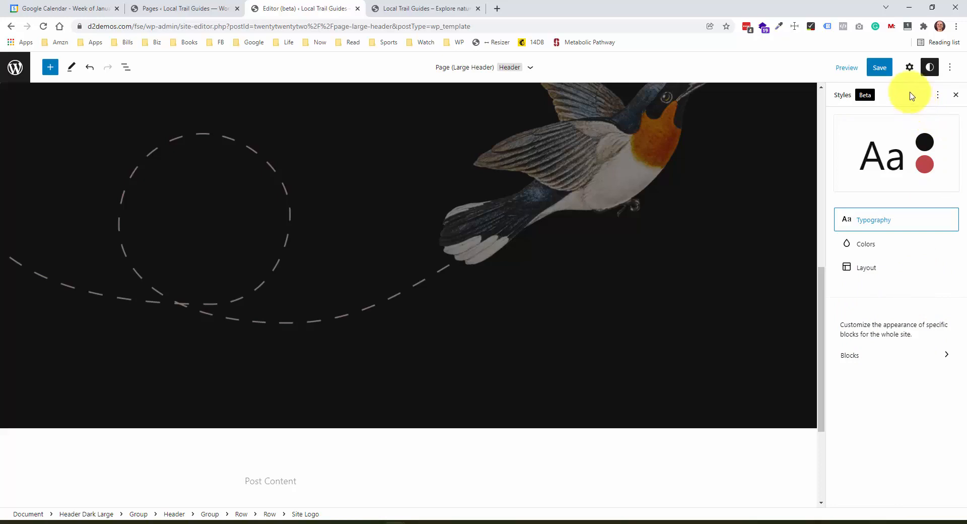
{"action": "left_click", "coordinate": [884, 71]}
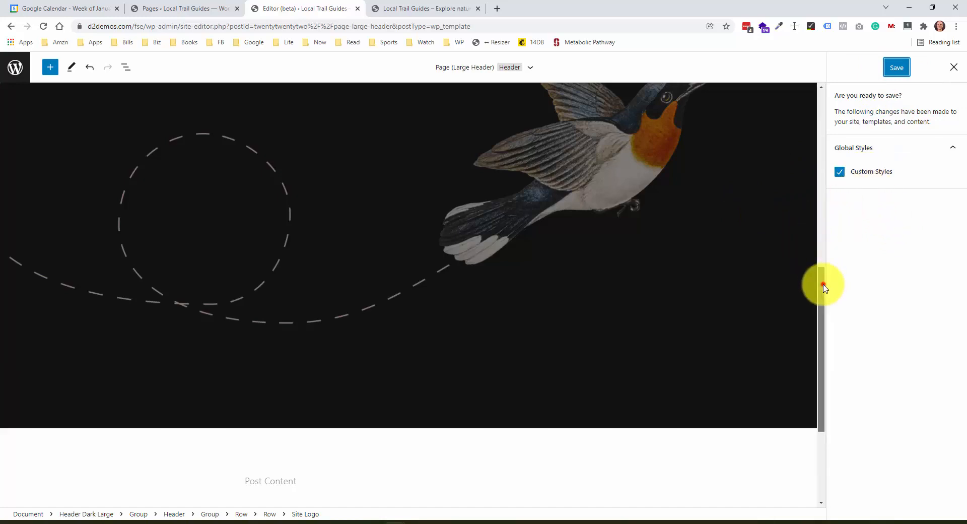
{"action": "mouse_move", "coordinate": [822, 282]}
{"action": "left_mouse_down"}
{"action": "mouse_move", "coordinate": [815, 119]}
{"action": "mouse_move", "coordinate": [752, 164]}
{"action": "left_mouse_up"}
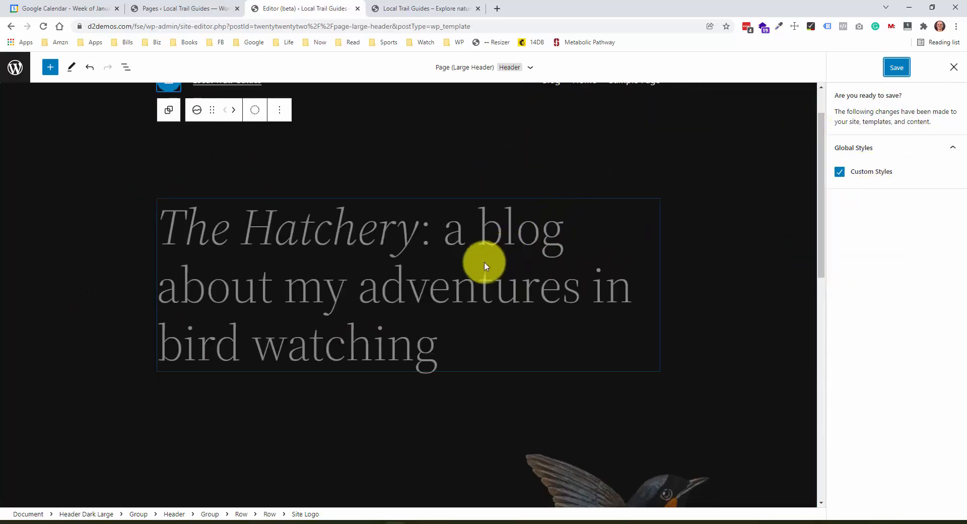
{"action": "scroll", "coordinate": [500, 254], "scroll_direction": "up", "scroll_amount": 1}
{"action": "scroll", "coordinate": [502, 258], "scroll_direction": "down", "scroll_amount": 6}
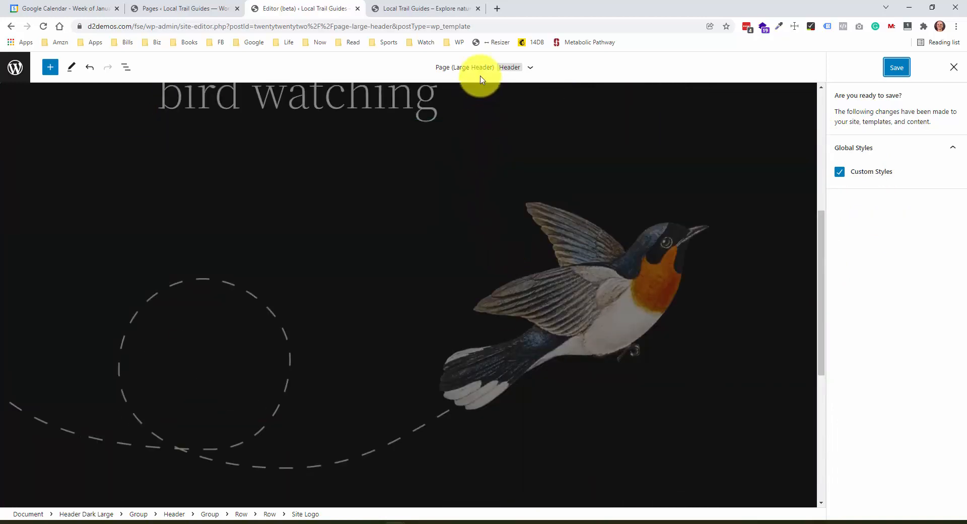
{"action": "scroll", "coordinate": [491, 194], "scroll_direction": "up", "scroll_amount": 6}
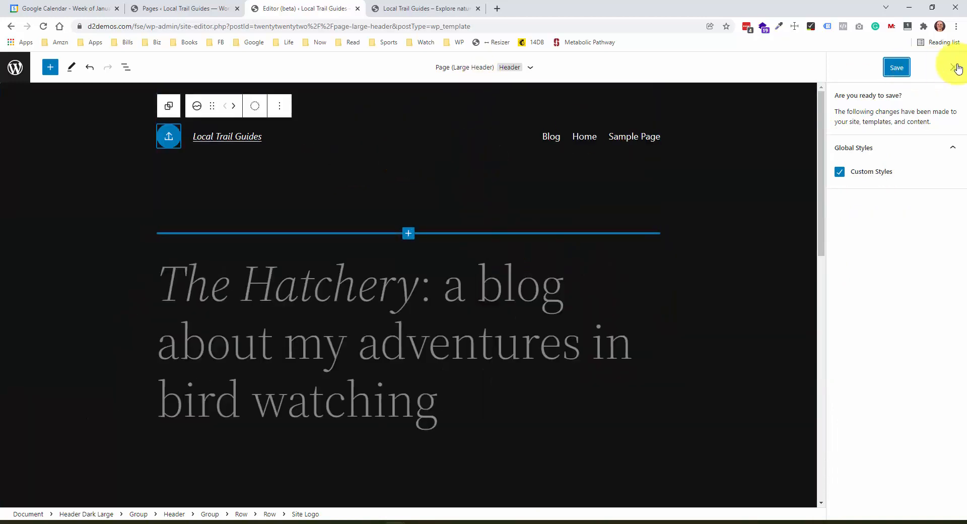
{"action": "left_click", "coordinate": [954, 68]}
Step: Replace the large header heading with "Explore nature near you!" and make it bold and centered
{"action": "left_click", "coordinate": [266, 307]}
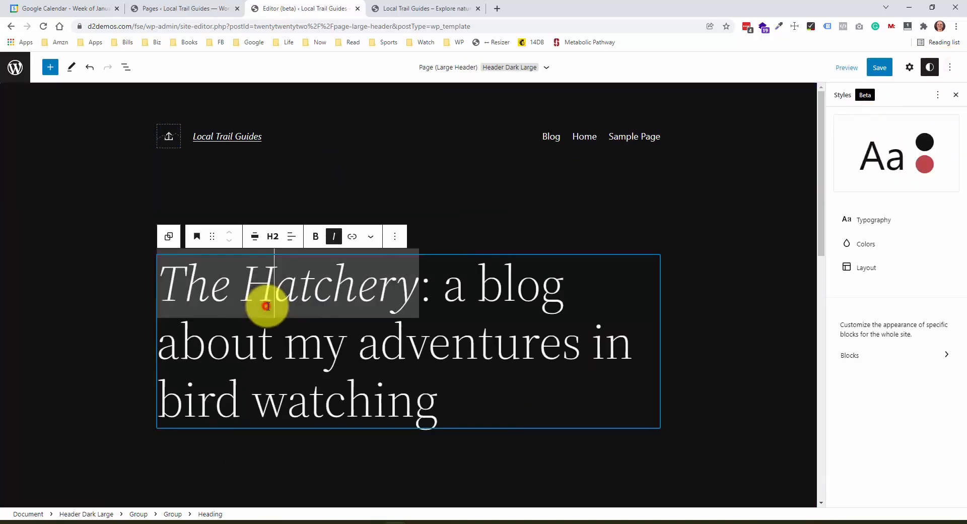
{"action": "left_click", "coordinate": [458, 281]}
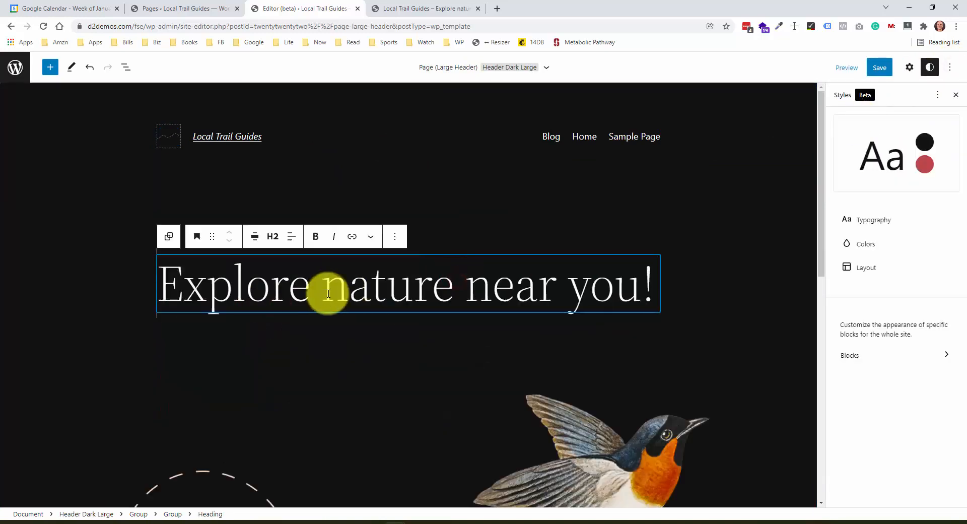
{"action": "triple_click", "coordinate": [328, 294]}
{"action": "left_click", "coordinate": [316, 236]}
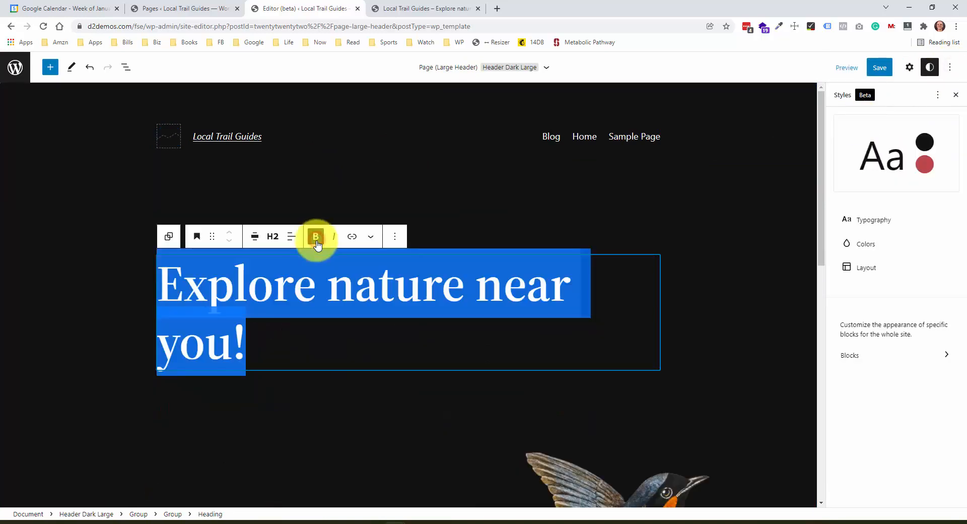
{"action": "left_click", "coordinate": [293, 239]}
{"action": "left_click", "coordinate": [317, 283]}
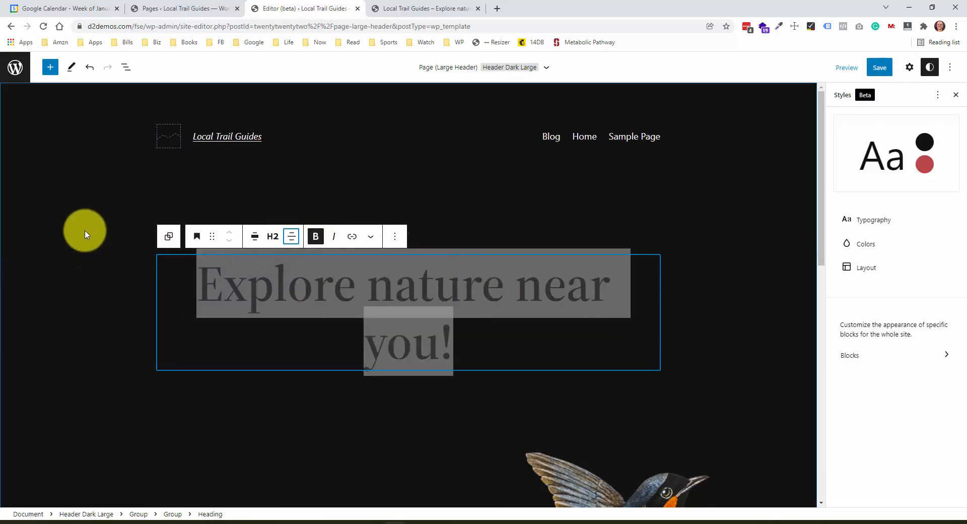
Step: Set the background color of the header's outer Group to the green Primary theme color, #386641, and close the block settings
{"action": "left_click", "coordinate": [83, 231]}
{"action": "left_click", "coordinate": [27, 221]}
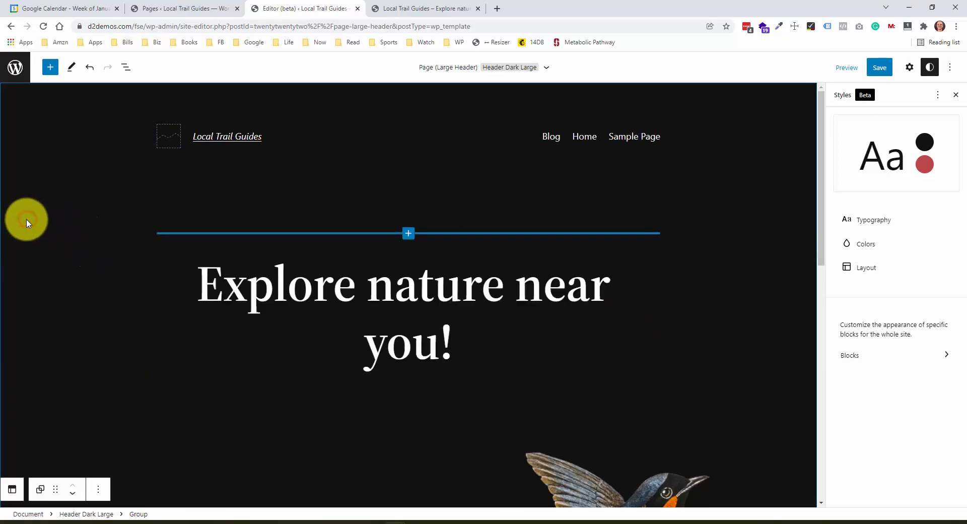
{"action": "left_click", "coordinate": [929, 67]}
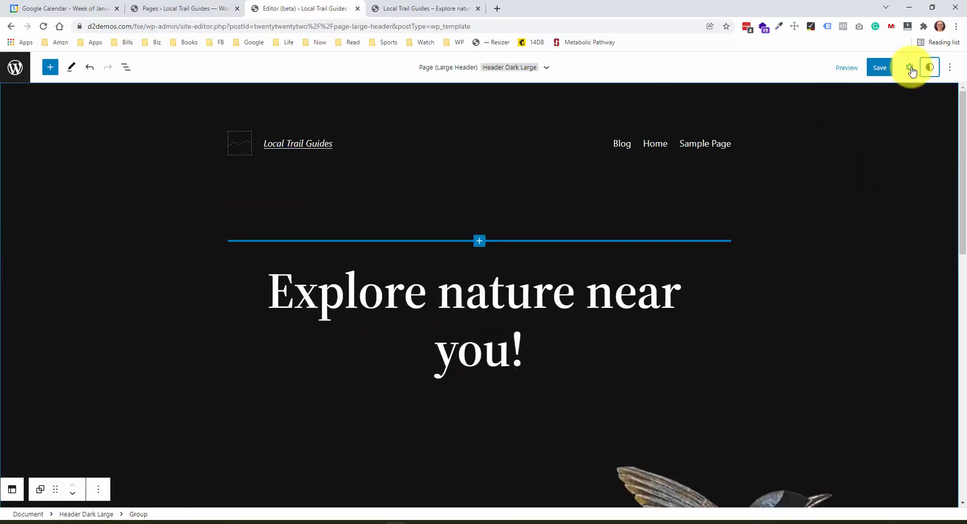
{"action": "left_click", "coordinate": [909, 67]}
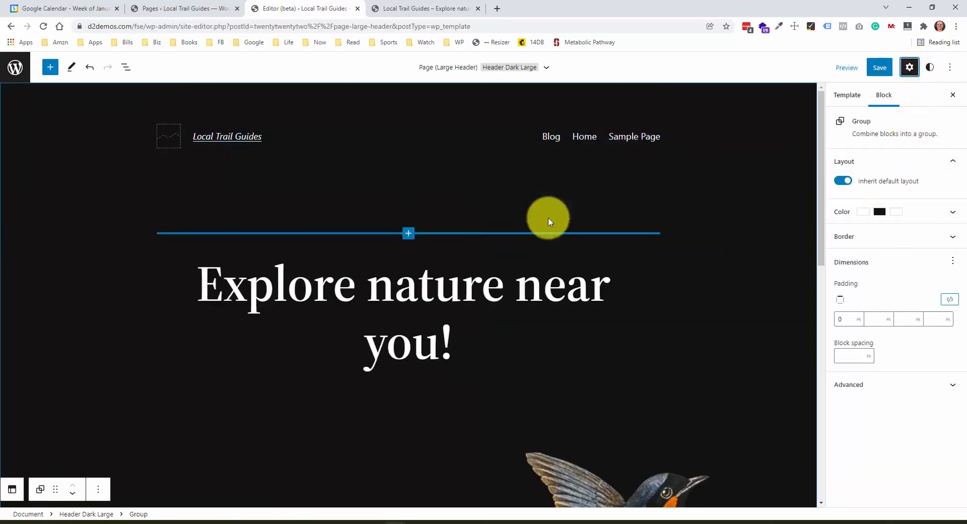
{"action": "left_click", "coordinate": [955, 214]}
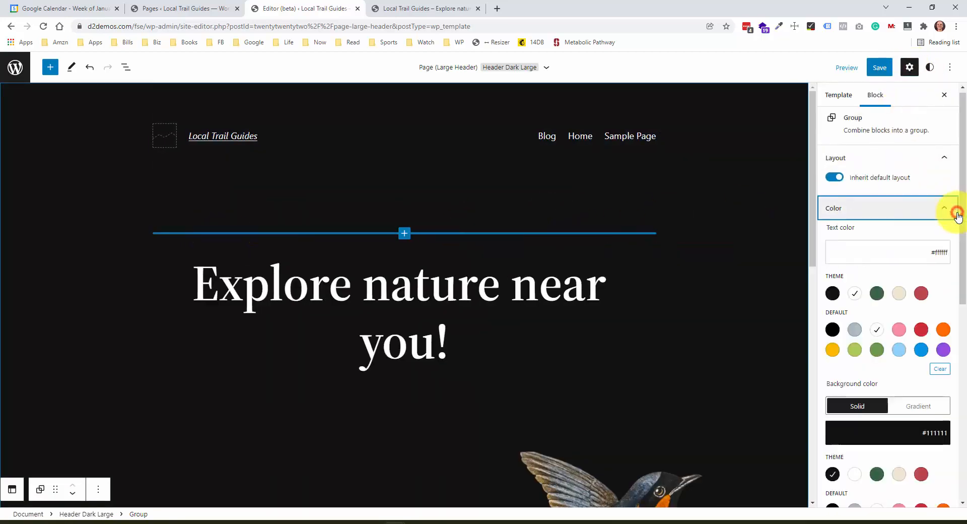
{"action": "scroll", "coordinate": [868, 170], "scroll_direction": "up", "scroll_amount": 1}
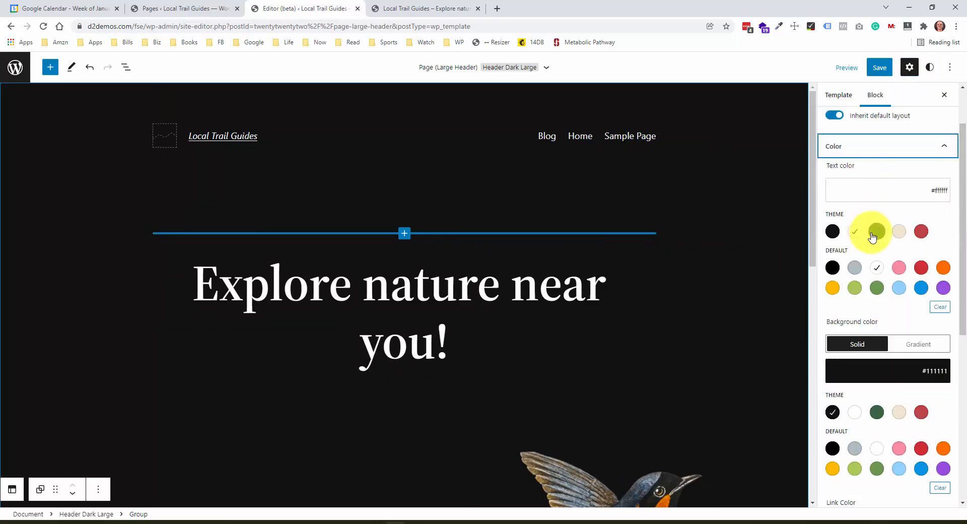
{"action": "scroll", "coordinate": [872, 237], "scroll_direction": "down", "scroll_amount": 3}
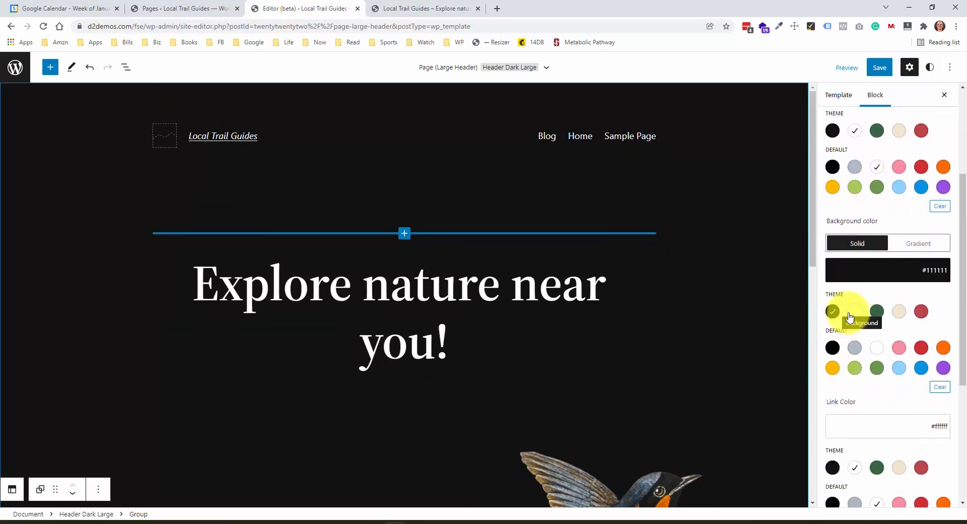
{"action": "left_click", "coordinate": [876, 311]}
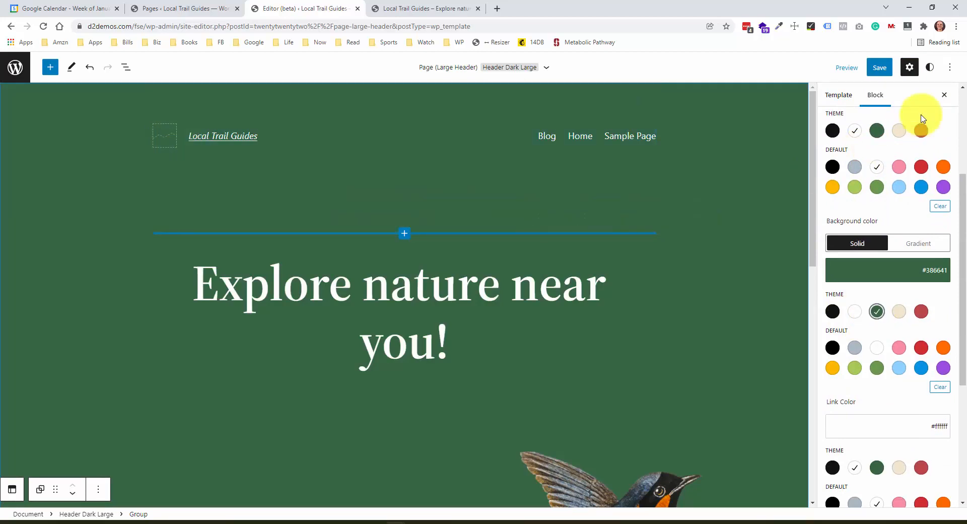
{"action": "left_click", "coordinate": [908, 67]}
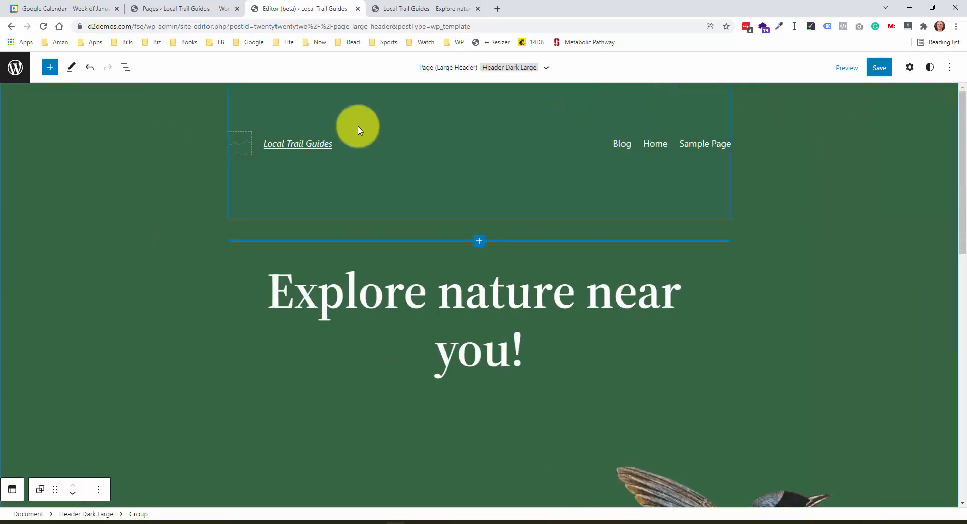
Step: Upload 8610351_winter_mountain_icon.png from the HostGator Tutorial 2022 - Simple Blog folder and set it as the header's Site Logo
{"action": "left_click", "coordinate": [125, 67]}
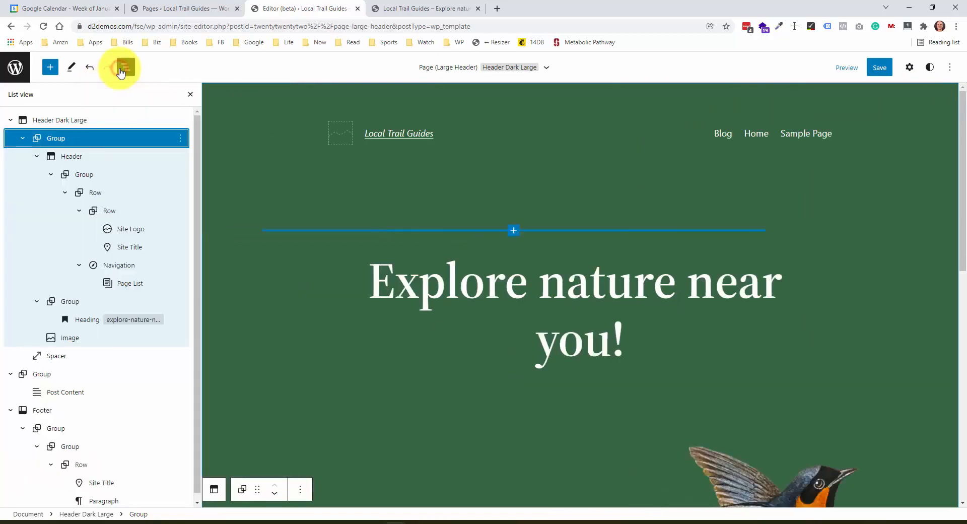
{"action": "left_click", "coordinate": [131, 230]}
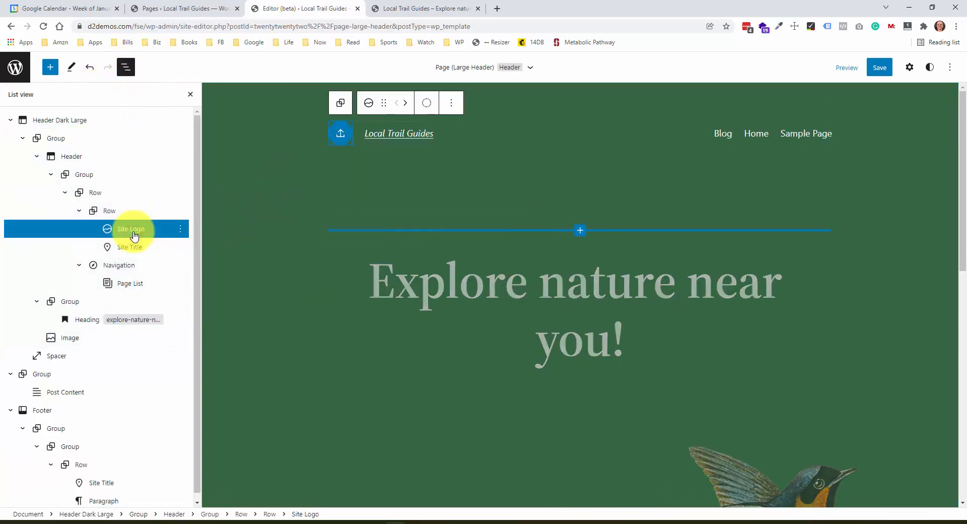
{"action": "left_click", "coordinate": [341, 132]}
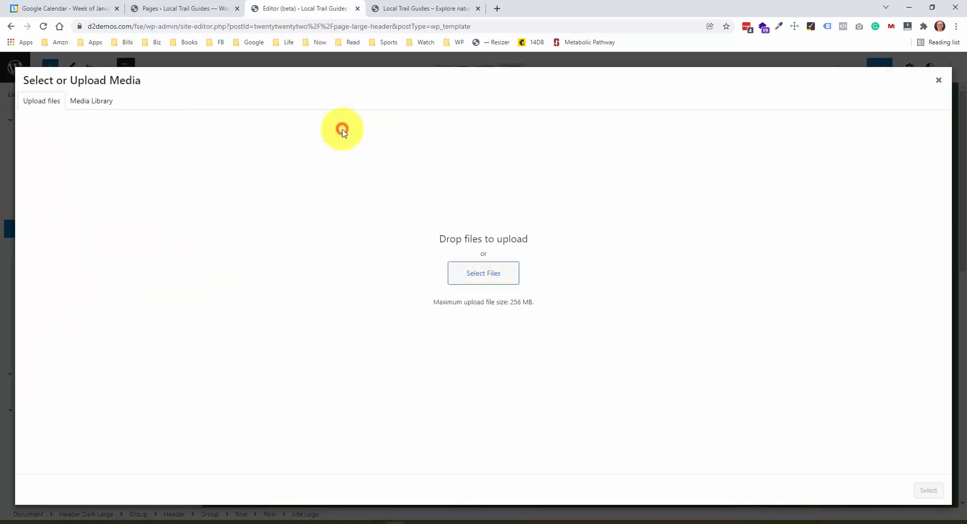
{"action": "left_click", "coordinate": [82, 102]}
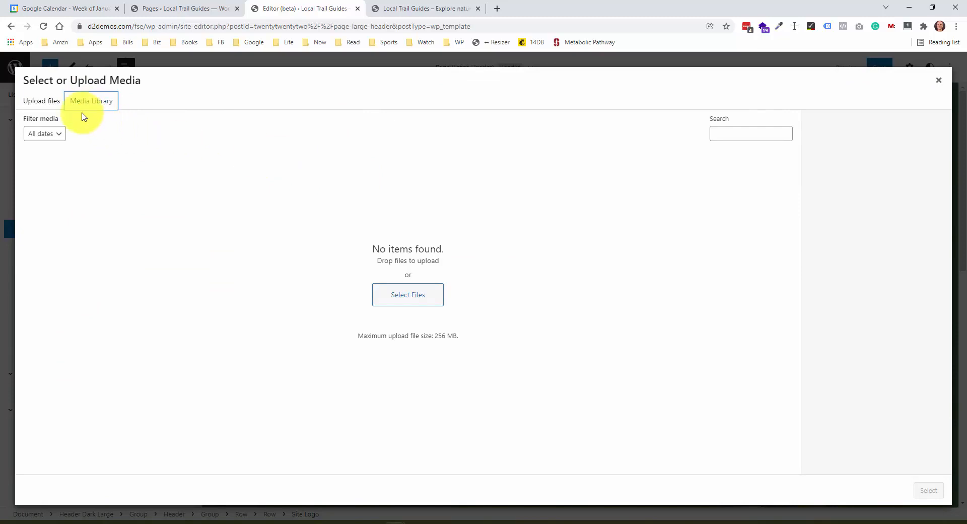
{"action": "mouse_move", "coordinate": [355, 521]}
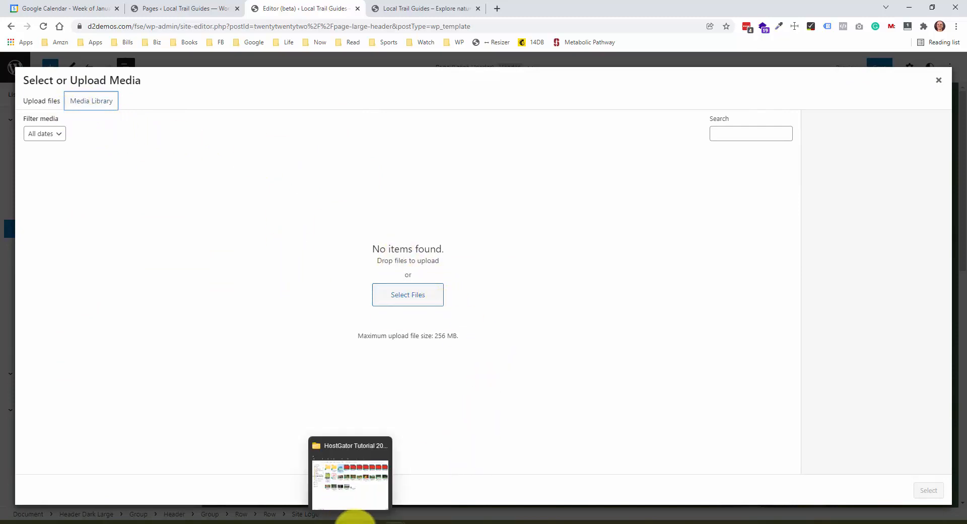
{"action": "left_click", "coordinate": [352, 495]}
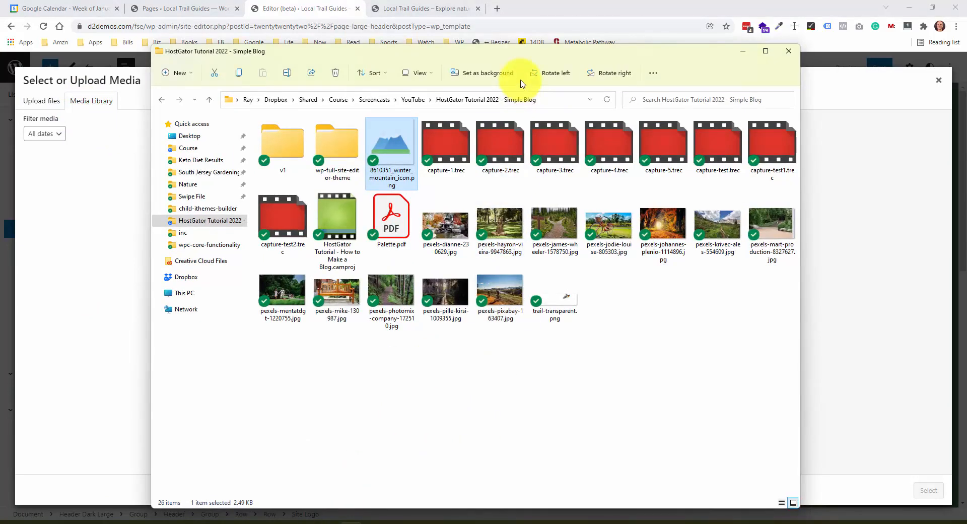
{"action": "left_click_drag", "start_coordinate": [521, 60], "coordinate": [575, 77]}
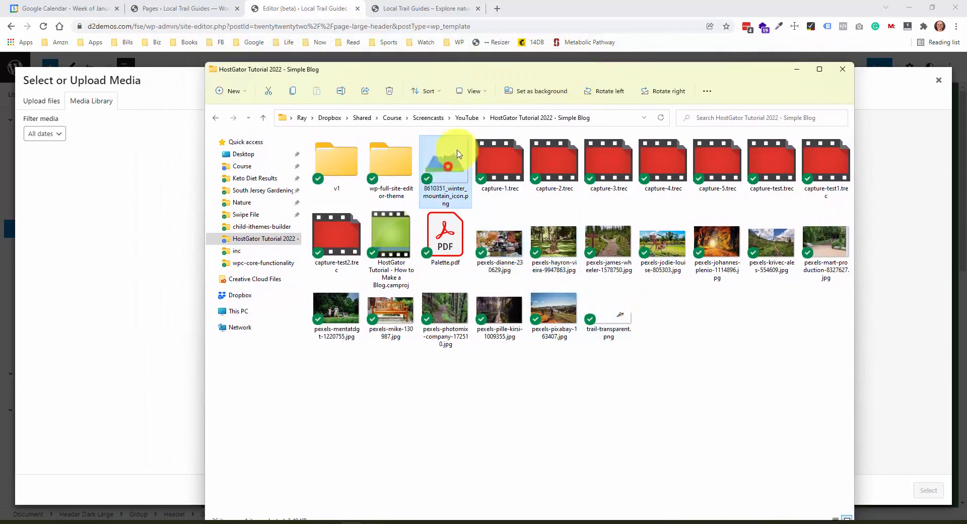
{"action": "left_click_drag", "start_coordinate": [505, 75], "coordinate": [638, 71]}
{"action": "left_click_drag", "start_coordinate": [572, 156], "coordinate": [223, 212]}
{"action": "left_click", "coordinate": [938, 489]}
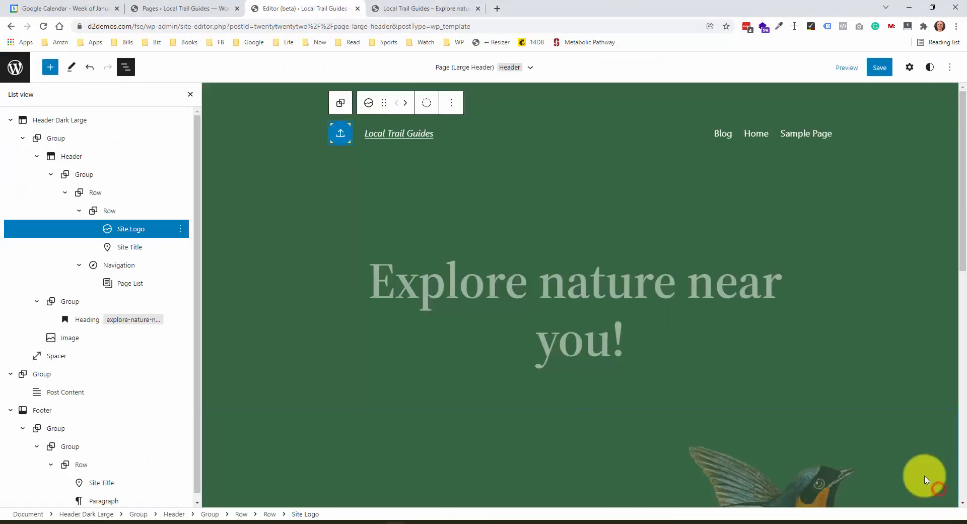
Step: Show the Site Logo's block settings, hide the block list, and save the icon, logo, both header template parts and custom styles
{"action": "left_click", "coordinate": [909, 67]}
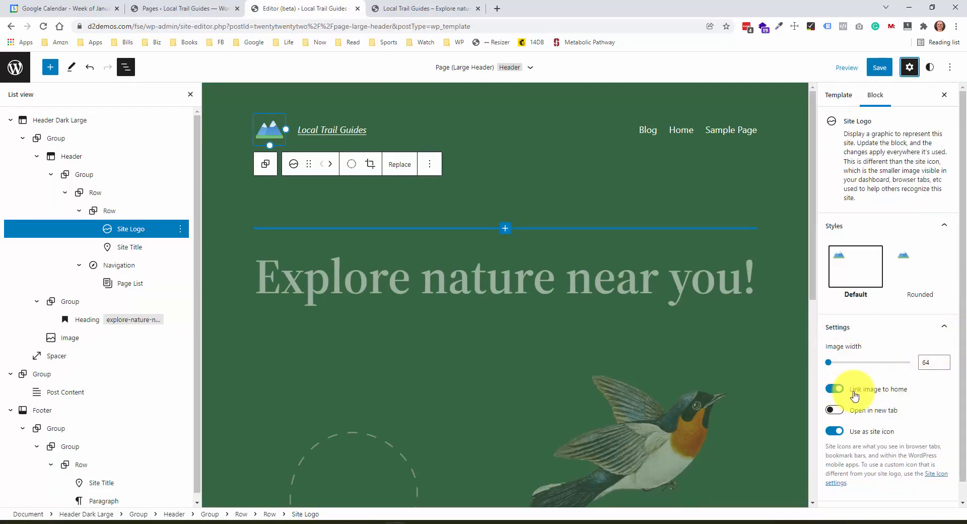
{"action": "scroll", "coordinate": [854, 396], "scroll_direction": "down", "scroll_amount": 1}
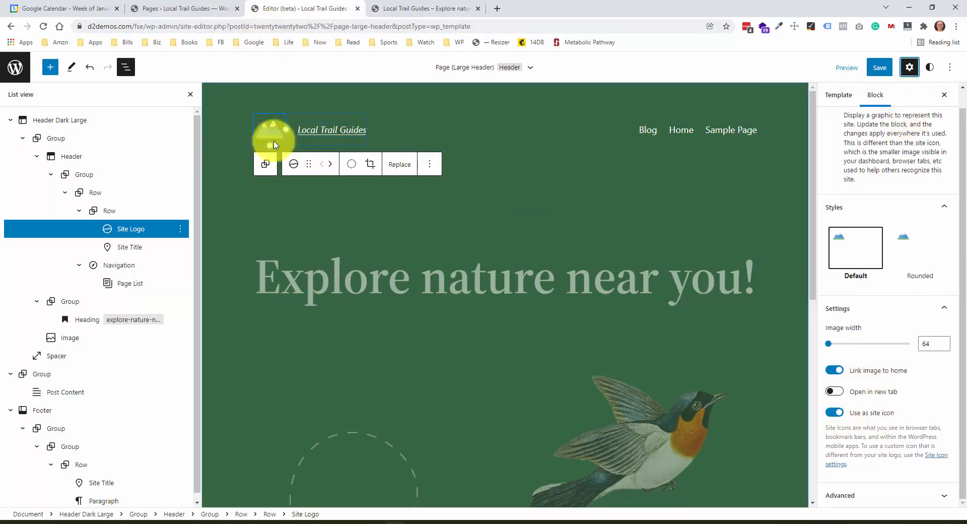
{"action": "left_click", "coordinate": [126, 66]}
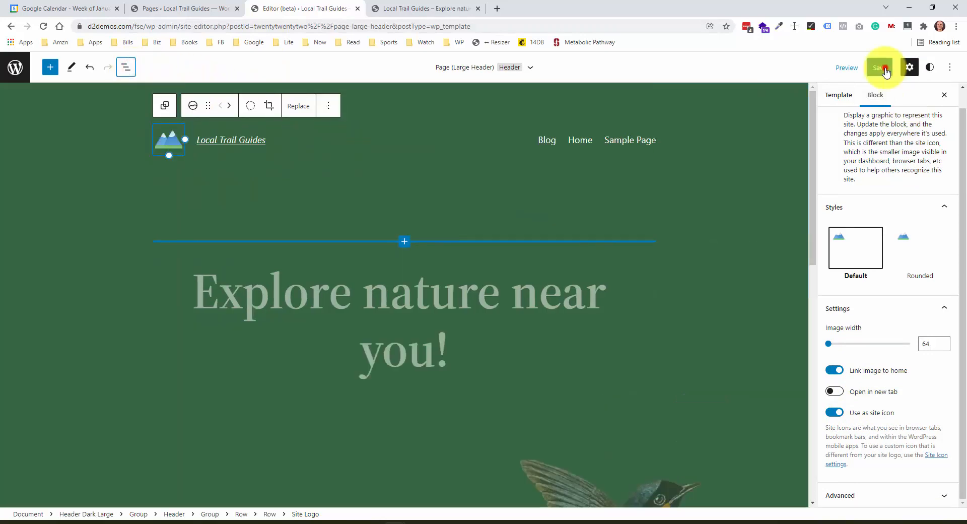
{"action": "left_click", "coordinate": [883, 68]}
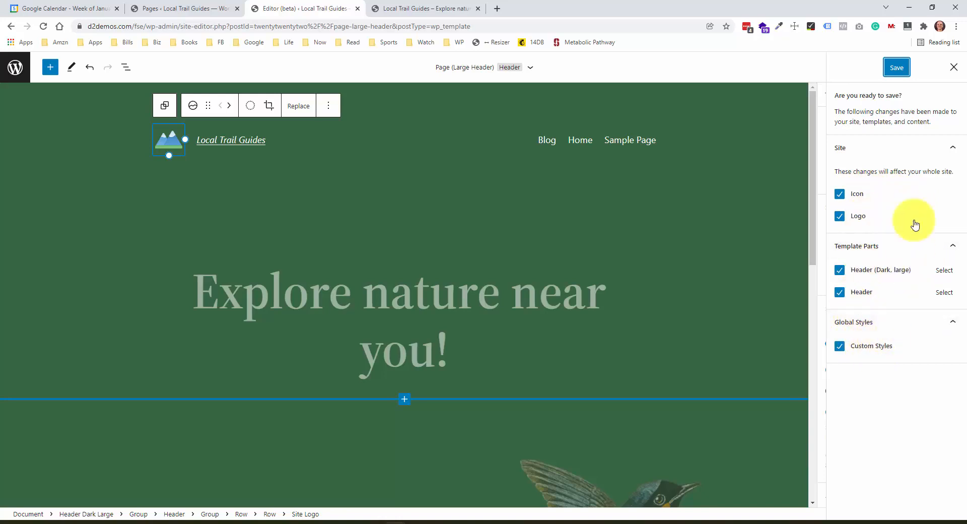
{"action": "left_click", "coordinate": [896, 67]}
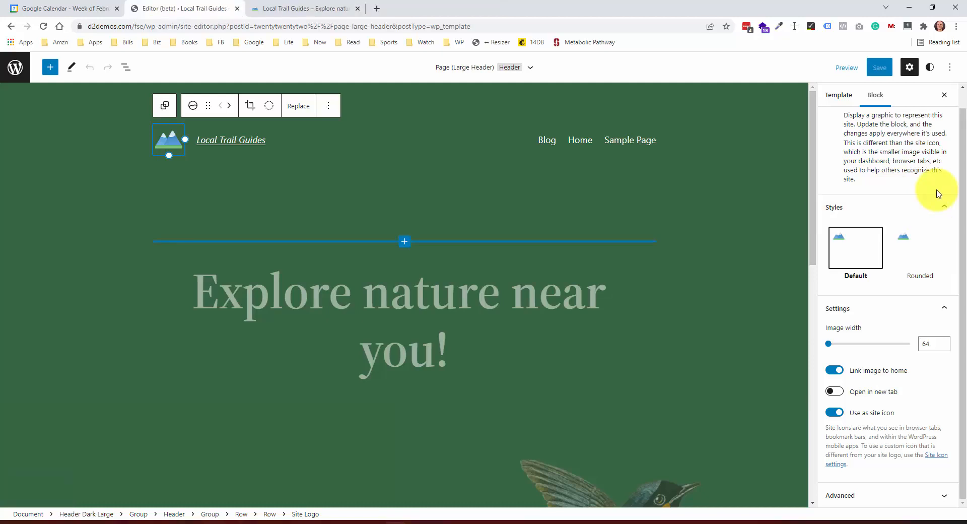
Step: Set the top and bottom padding of the outer Row holding the logo, site title and navigation to 10
{"action": "left_click", "coordinate": [320, 198]}
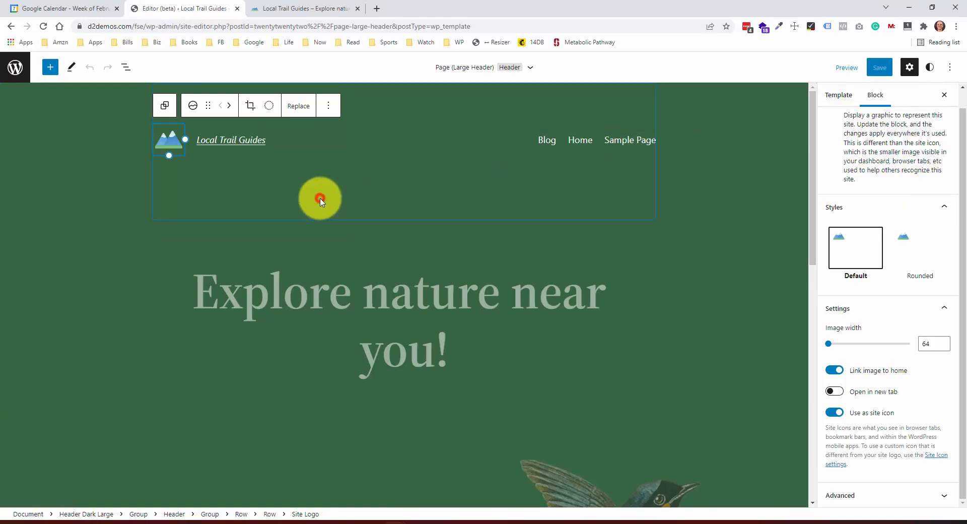
{"action": "left_click", "coordinate": [116, 208]}
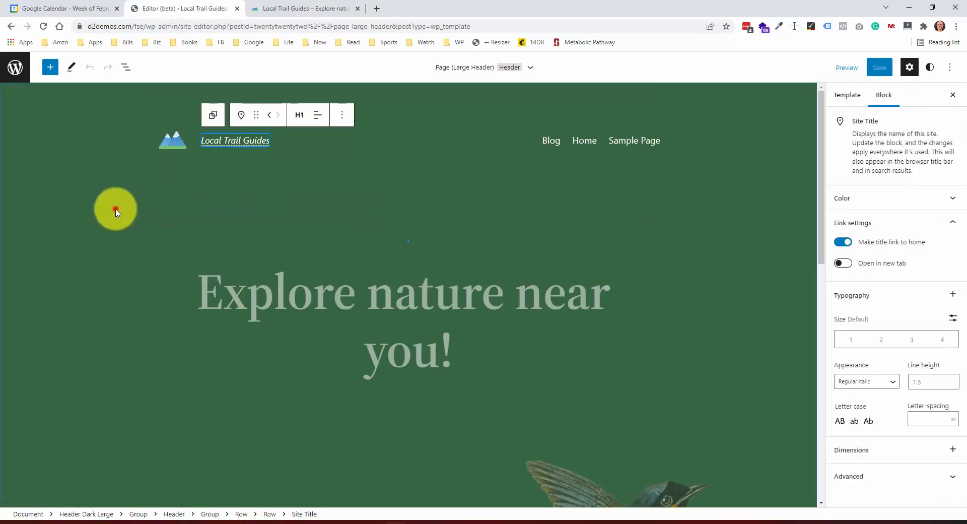
{"action": "left_click", "coordinate": [284, 193]}
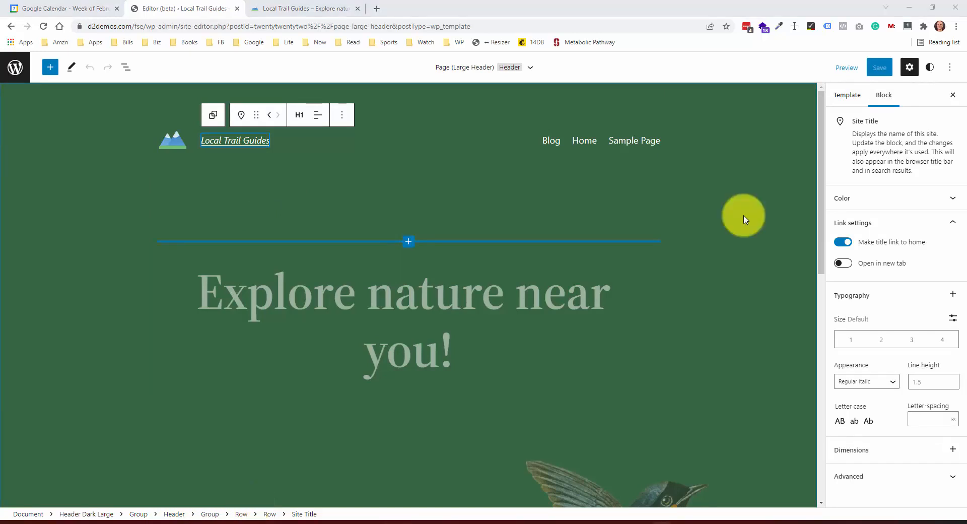
{"action": "left_click", "coordinate": [241, 514]}
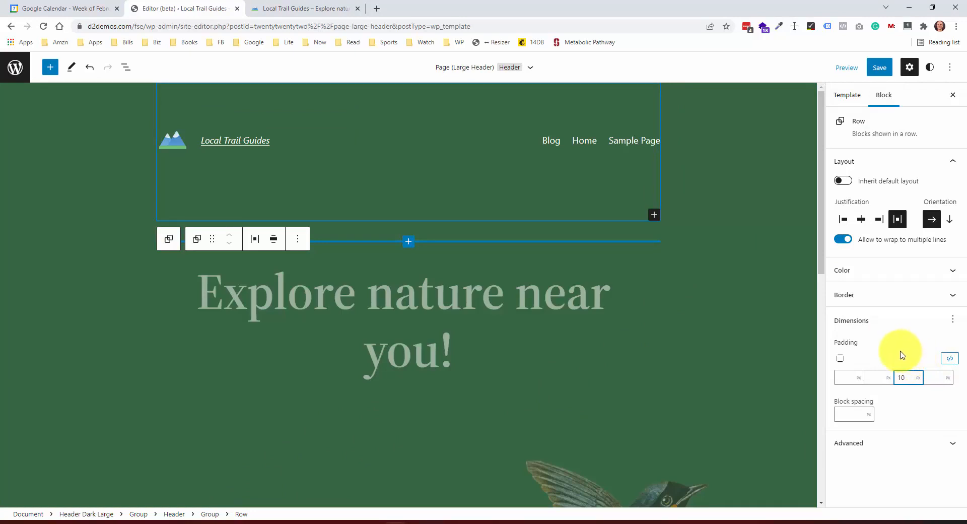
{"action": "left_click", "coordinate": [871, 378]}
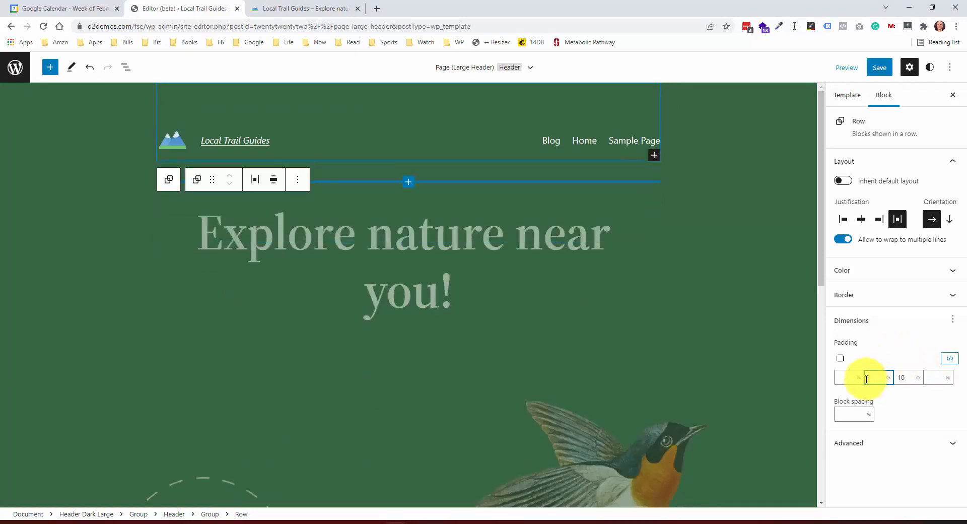
{"action": "left_click", "coordinate": [895, 350]}
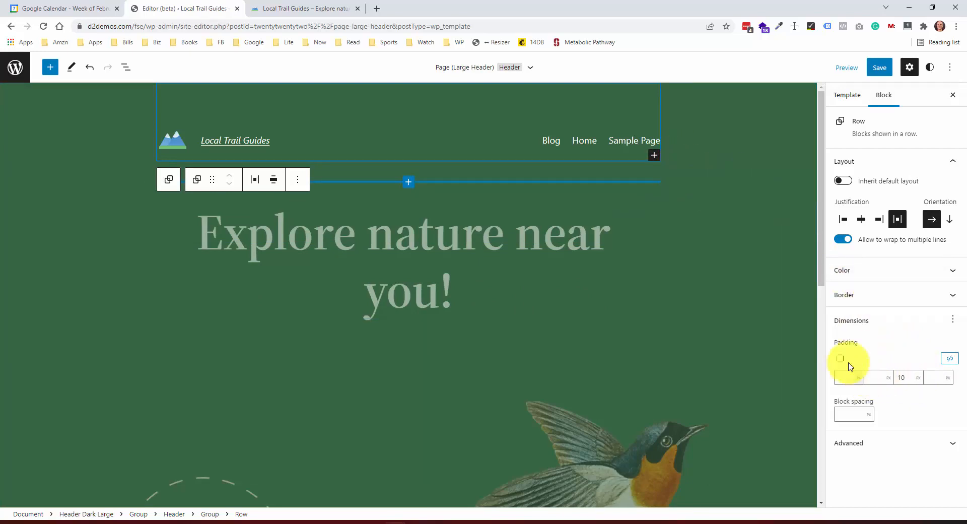
{"action": "left_click", "coordinate": [937, 377]}
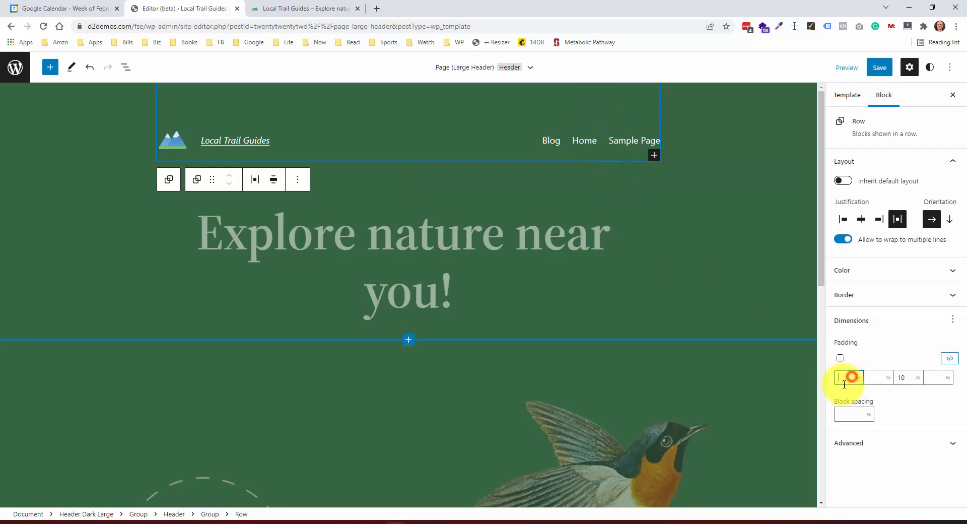
{"action": "type", "text": "10"}
{"action": "left_click", "coordinate": [873, 378]}
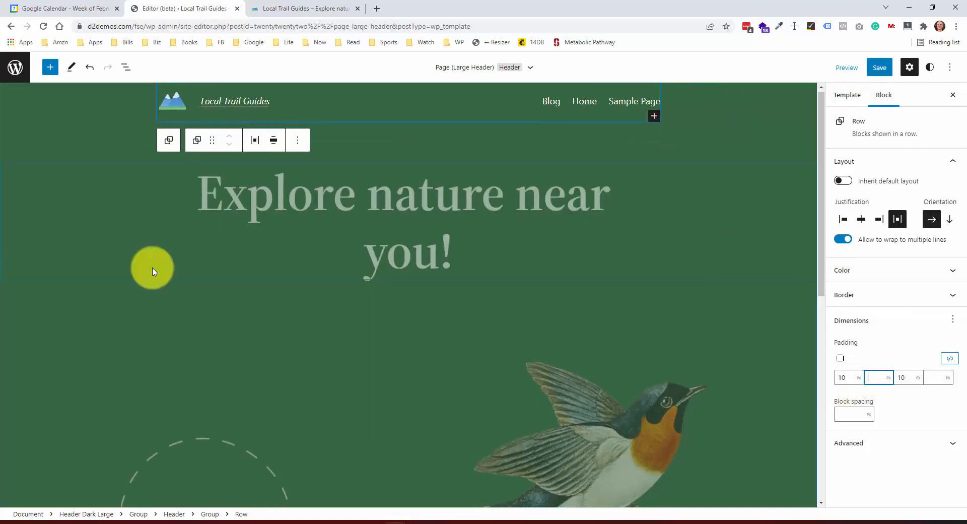
Step: Set the alignment of the header's flying bird image to Wide width
{"action": "scroll", "coordinate": [468, 367], "scroll_direction": "down", "scroll_amount": 2}
{"action": "scroll", "coordinate": [567, 348], "scroll_direction": "down", "scroll_amount": 1}
{"action": "left_click", "coordinate": [564, 386]}
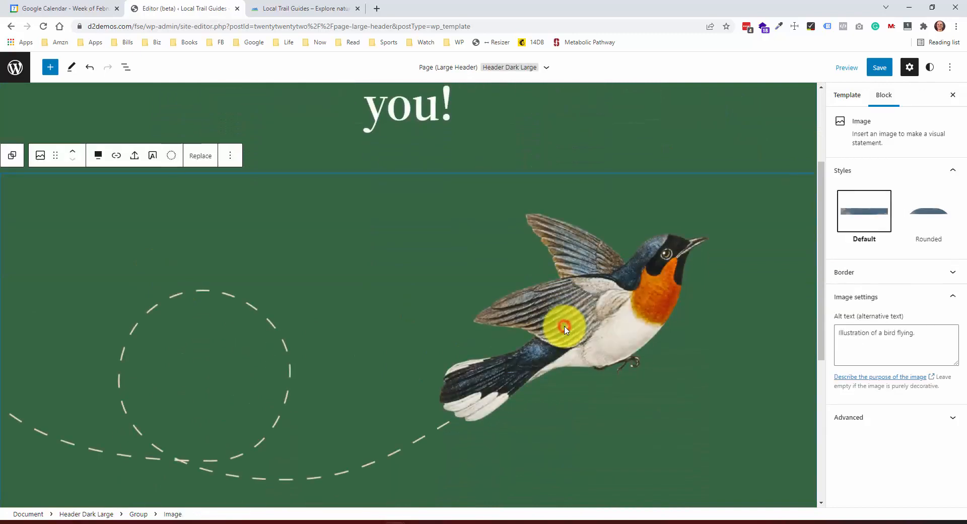
{"action": "scroll", "coordinate": [559, 318], "scroll_direction": "up", "scroll_amount": 2}
{"action": "scroll", "coordinate": [515, 301], "scroll_direction": "down", "scroll_amount": 2}
{"action": "scroll", "coordinate": [551, 259], "scroll_direction": "down", "scroll_amount": 1}
{"action": "scroll", "coordinate": [265, 194], "scroll_direction": "up", "scroll_amount": 1}
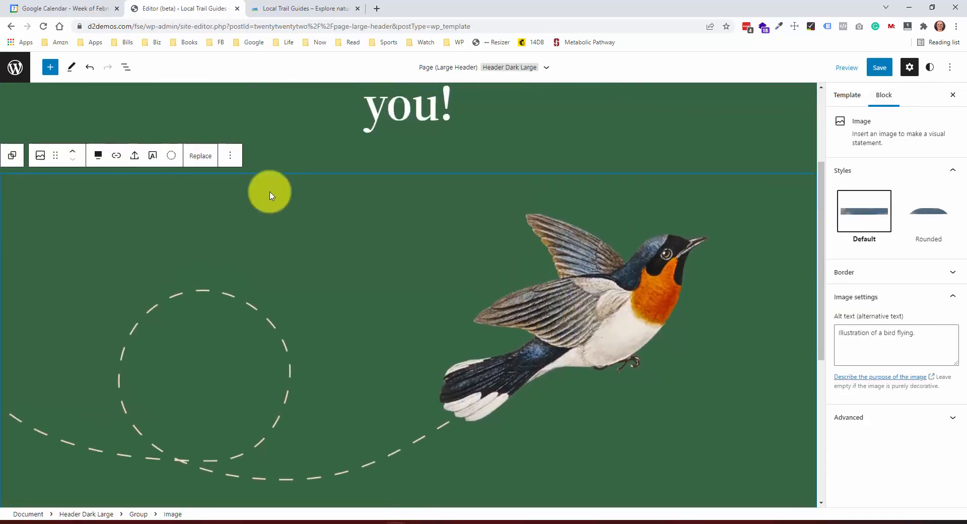
{"action": "scroll", "coordinate": [147, 151], "scroll_direction": "down", "scroll_amount": 1}
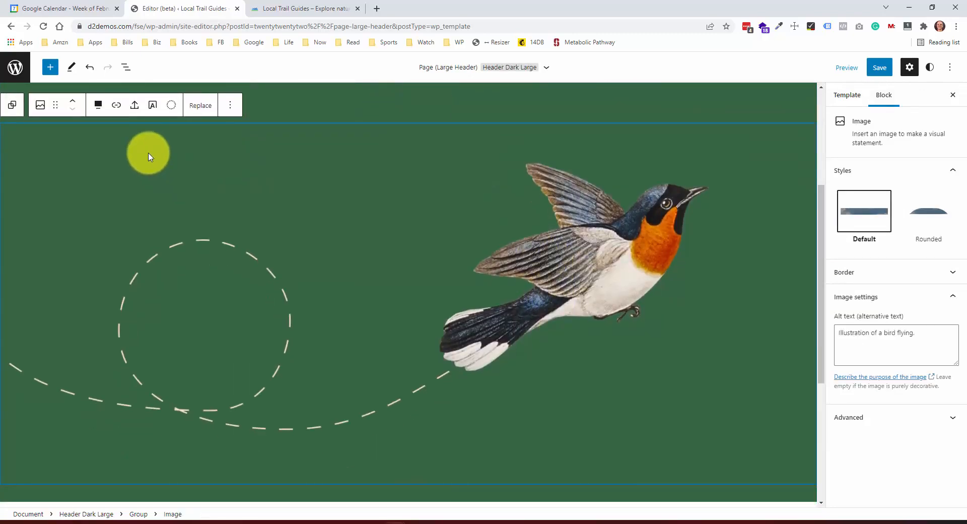
{"action": "left_click", "coordinate": [99, 107]}
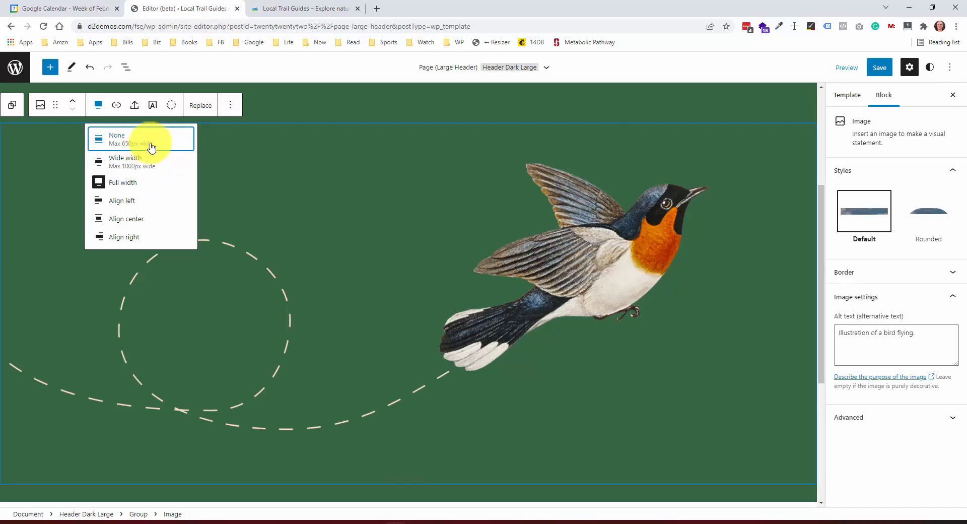
{"action": "left_click", "coordinate": [150, 164]}
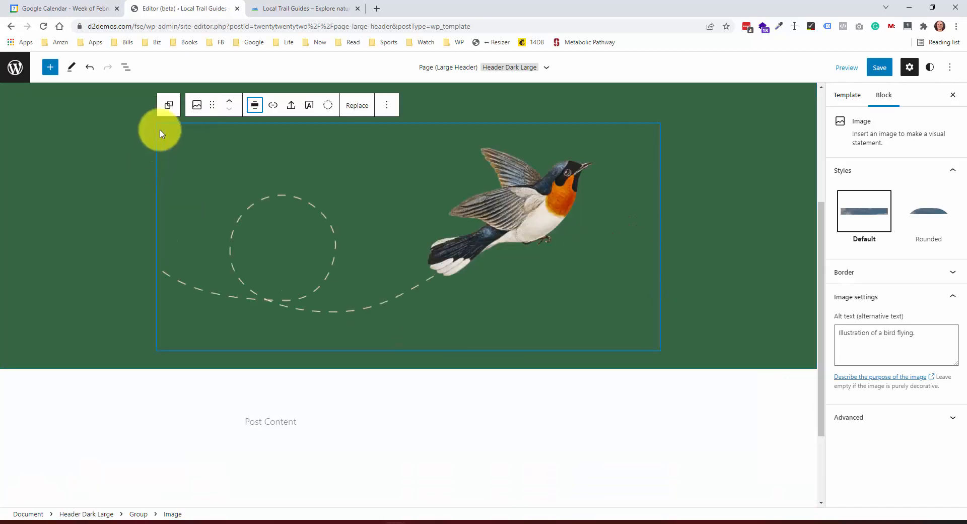
Step: Shrink the flying bird image by setting its alignment to None, max 650px wide
{"action": "scroll", "coordinate": [593, 302], "scroll_direction": "up", "scroll_amount": 3}
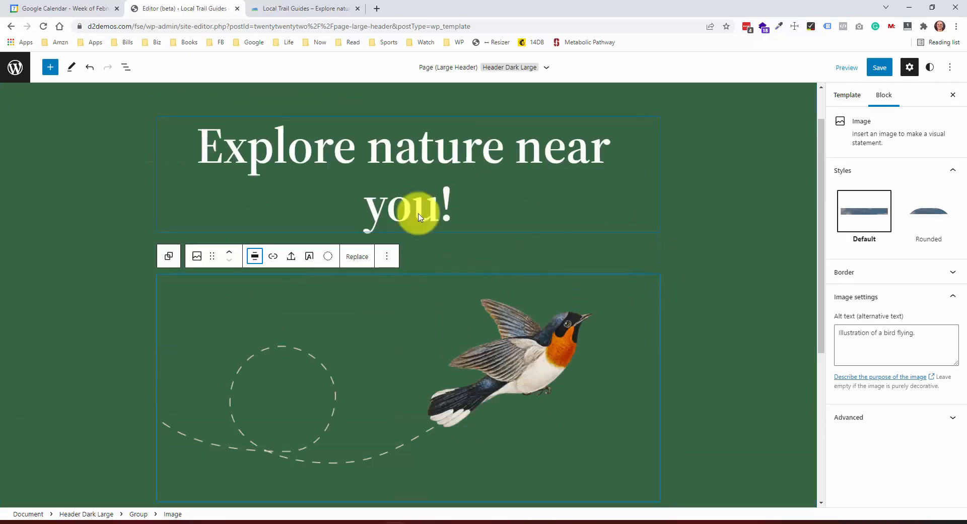
{"action": "left_click", "coordinate": [253, 258]}
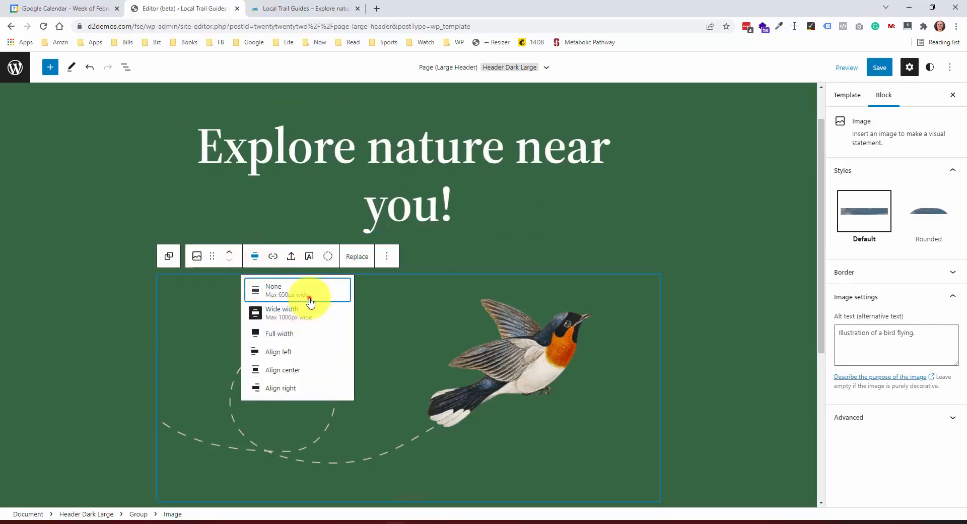
{"action": "left_click", "coordinate": [255, 285]}
{"action": "scroll", "coordinate": [498, 247], "scroll_direction": "up", "scroll_amount": 1}
{"action": "scroll", "coordinate": [533, 231], "scroll_direction": "down", "scroll_amount": 1}
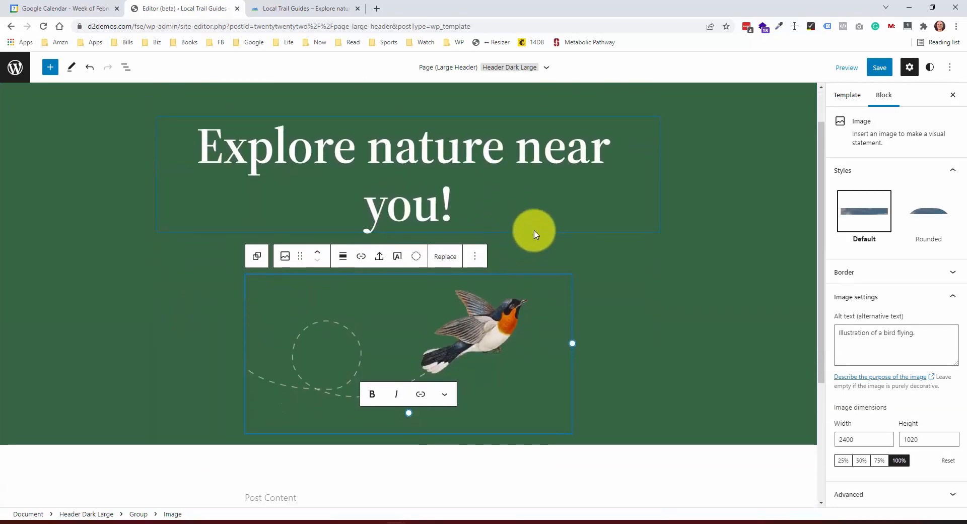
{"action": "scroll", "coordinate": [529, 226], "scroll_direction": "down", "scroll_amount": 1}
{"action": "scroll", "coordinate": [396, 209], "scroll_direction": "up", "scroll_amount": 2}
Step: Reduce the custom font size of the "Explore nature near you!" heading so it fits on one line
{"action": "left_click", "coordinate": [397, 208]}
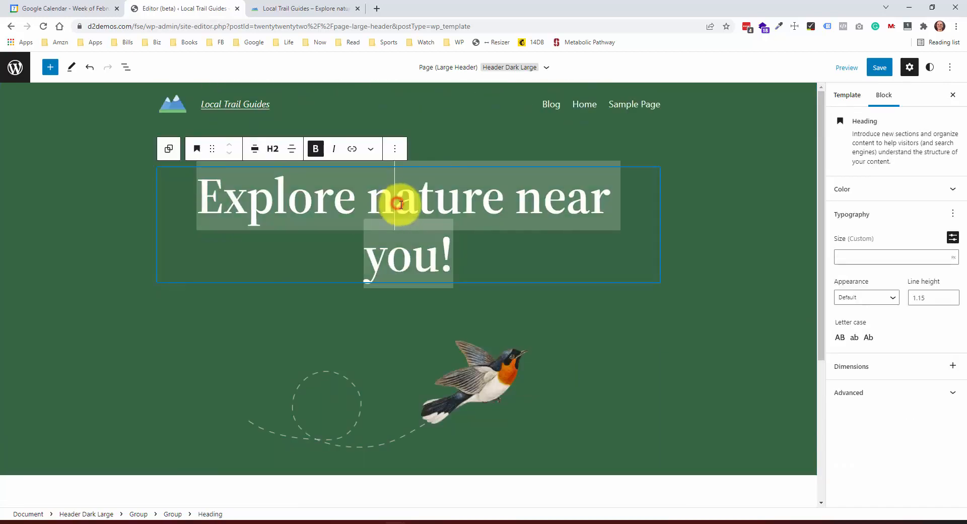
{"action": "left_click_drag", "start_coordinate": [468, 261], "coordinate": [173, 204]}
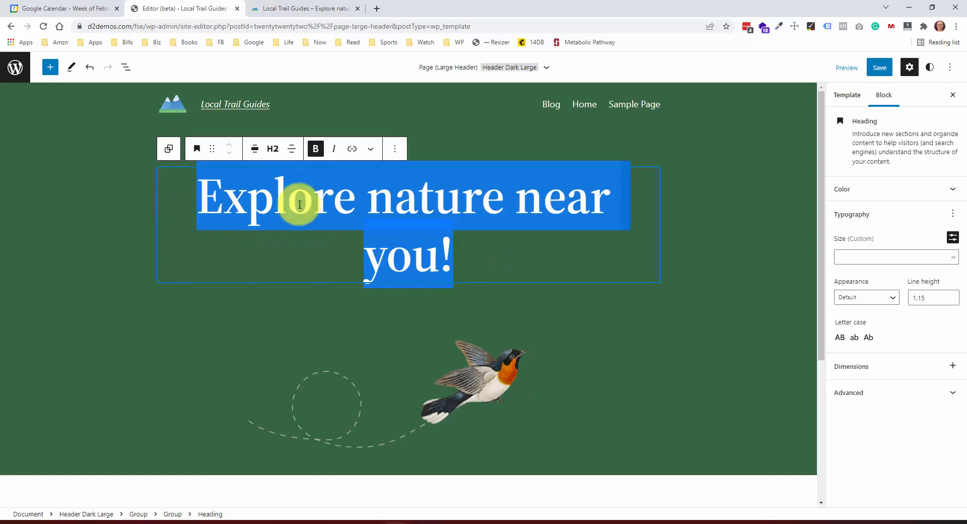
{"action": "left_click", "coordinate": [879, 257]}
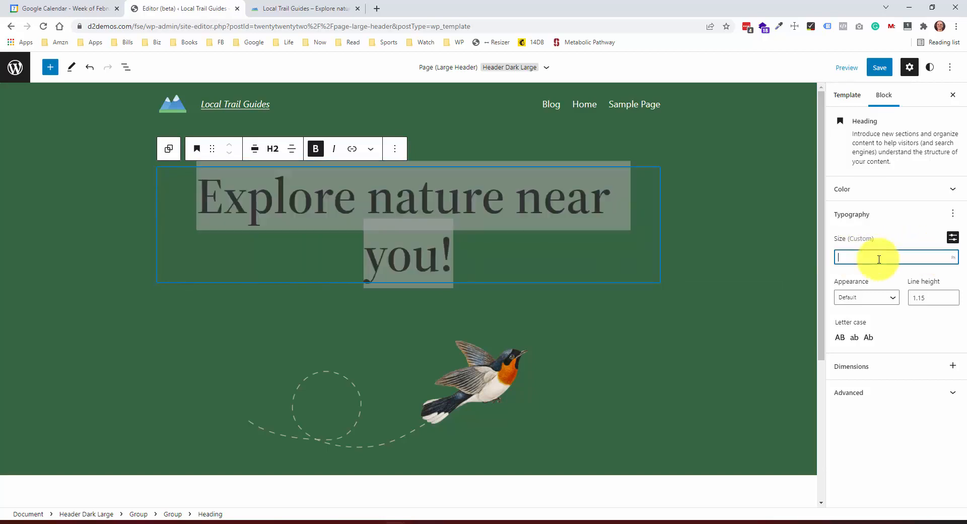
{"action": "left_click", "coordinate": [130, 233]}
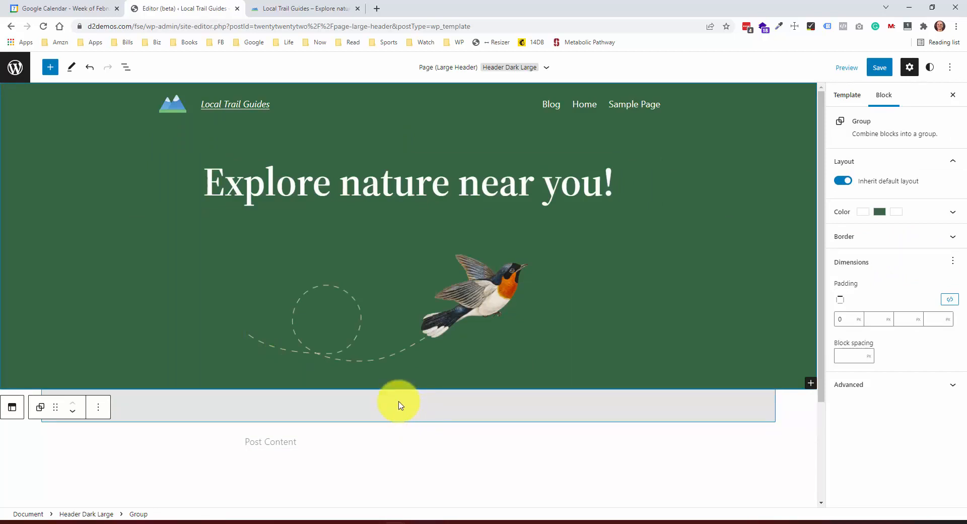
Step: Insert the "Simple call to action" pattern above the Post Content block in the large header page template
{"action": "scroll", "coordinate": [398, 403], "scroll_direction": "down", "scroll_amount": 1}
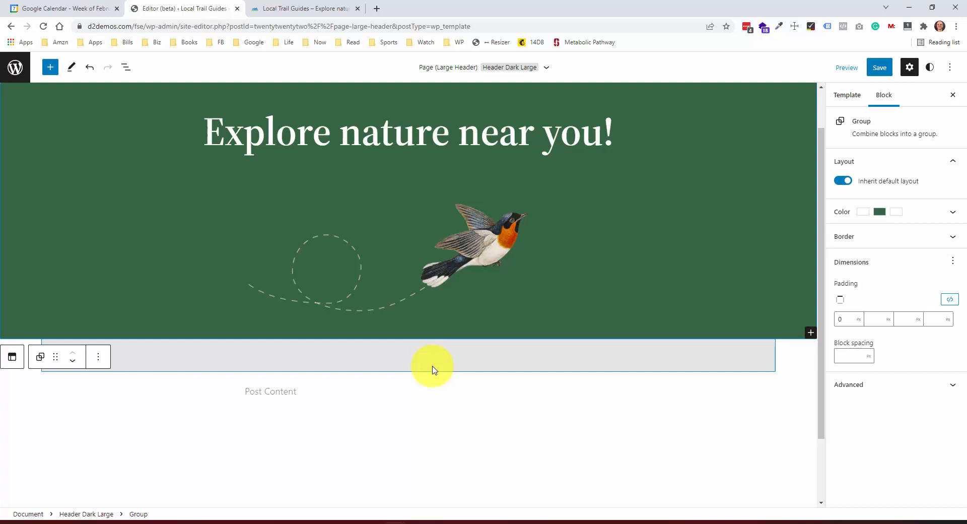
{"action": "left_click", "coordinate": [379, 396]}
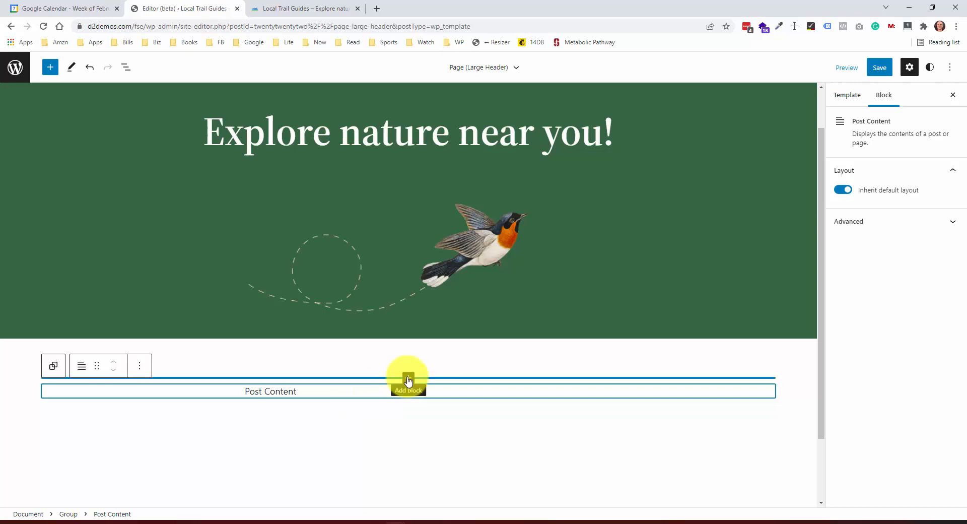
{"action": "left_click", "coordinate": [408, 380]}
{"action": "scroll", "coordinate": [409, 381], "scroll_direction": "down", "scroll_amount": 1}
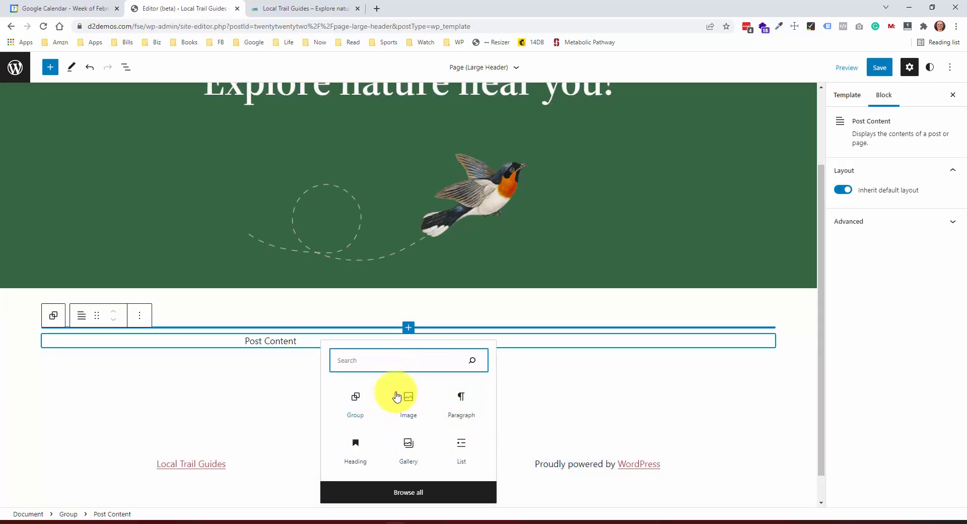
{"action": "left_click", "coordinate": [426, 491]}
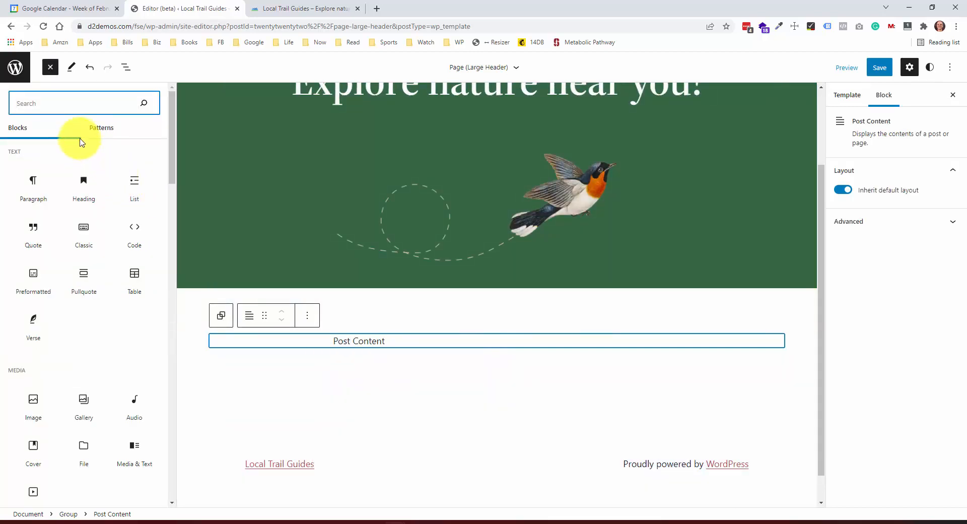
{"action": "scroll", "coordinate": [42, 212], "scroll_direction": "down", "scroll_amount": 3}
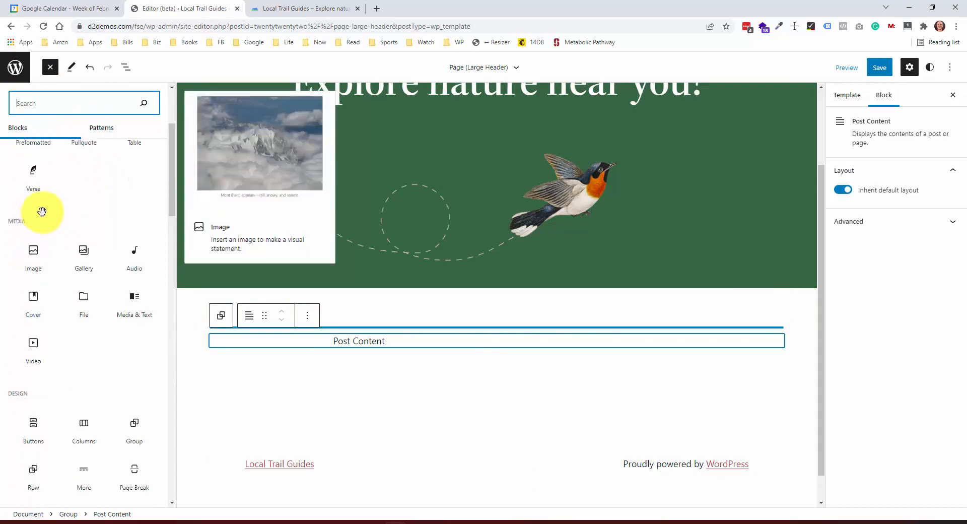
{"action": "scroll", "coordinate": [42, 212], "scroll_direction": "up", "scroll_amount": 3}
{"action": "left_click", "coordinate": [107, 132]}
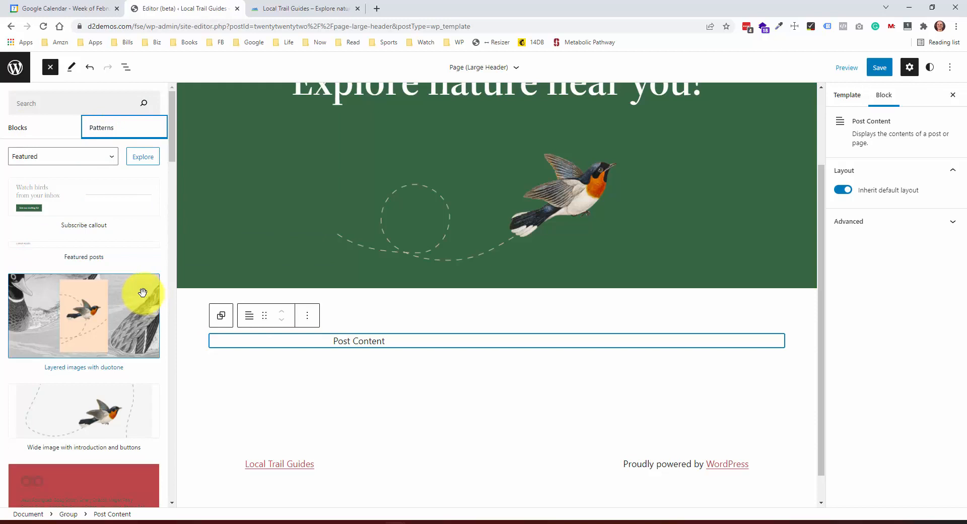
{"action": "scroll", "coordinate": [84, 302], "scroll_direction": "down", "scroll_amount": 8}
{"action": "scroll", "coordinate": [345, 190], "scroll_direction": "down", "scroll_amount": 1}
{"action": "scroll", "coordinate": [80, 300], "scroll_direction": "down", "scroll_amount": 1}
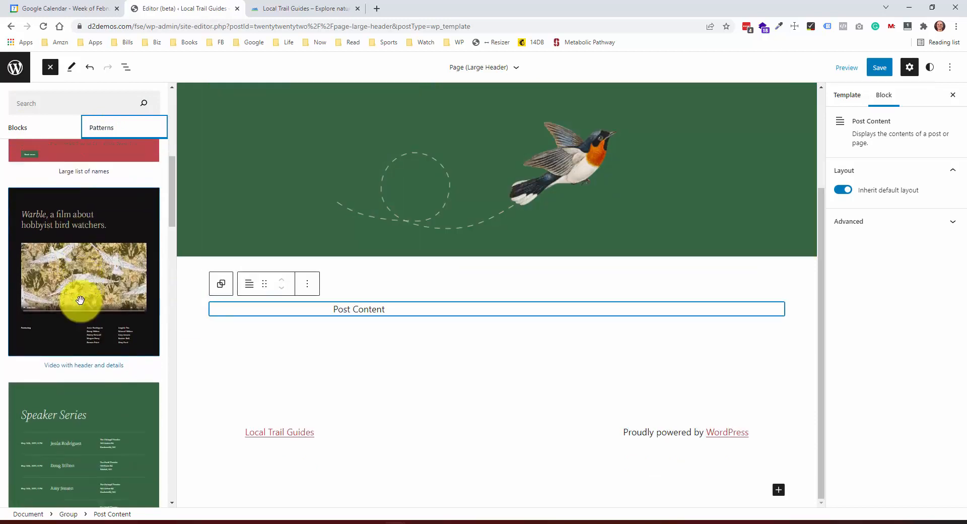
{"action": "scroll", "coordinate": [80, 300], "scroll_direction": "down", "scroll_amount": 10}
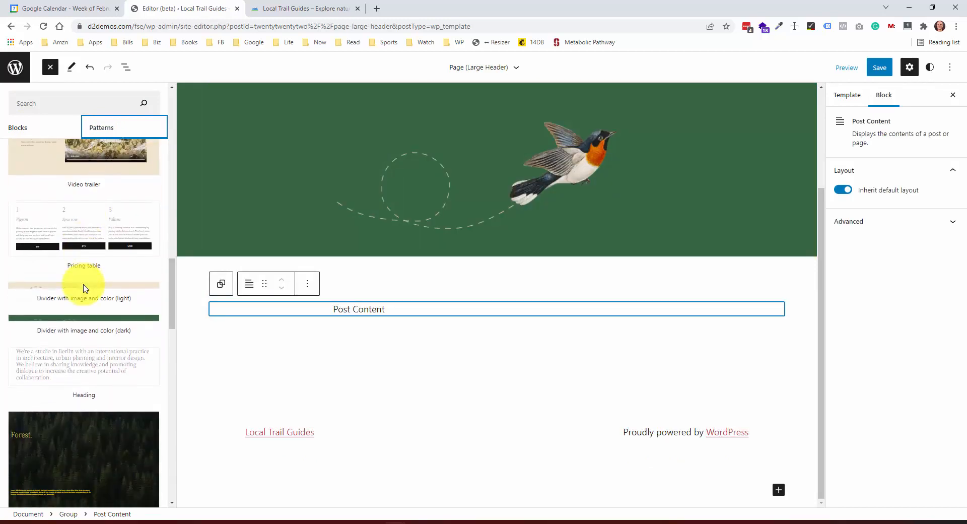
{"action": "scroll", "coordinate": [84, 287], "scroll_direction": "down", "scroll_amount": 10}
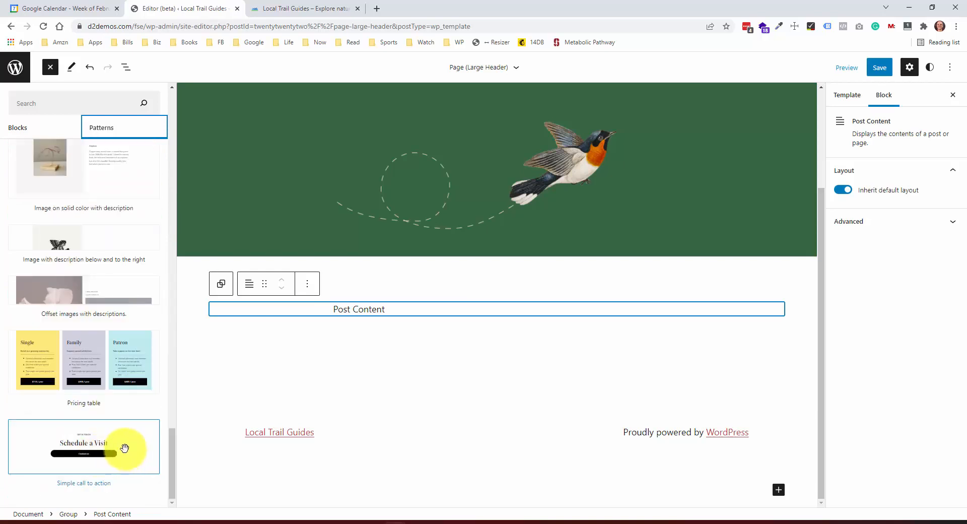
{"action": "left_click", "coordinate": [125, 448]}
Step: Set the Contact us button's background to the theme's red color, #bc4749
{"action": "left_click", "coordinate": [604, 374]}
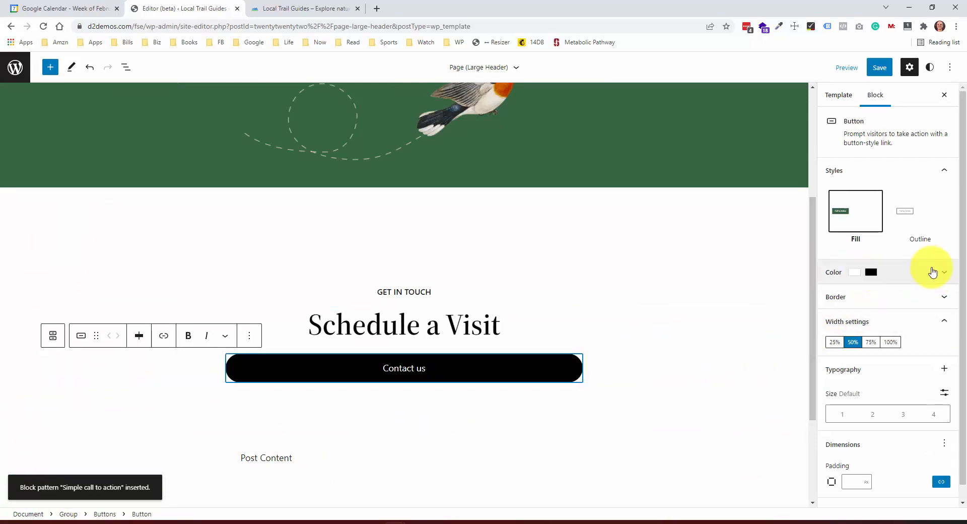
{"action": "left_click", "coordinate": [932, 272]}
{"action": "scroll", "coordinate": [932, 352], "scroll_direction": "down", "scroll_amount": 1}
{"action": "left_click", "coordinate": [921, 413]}
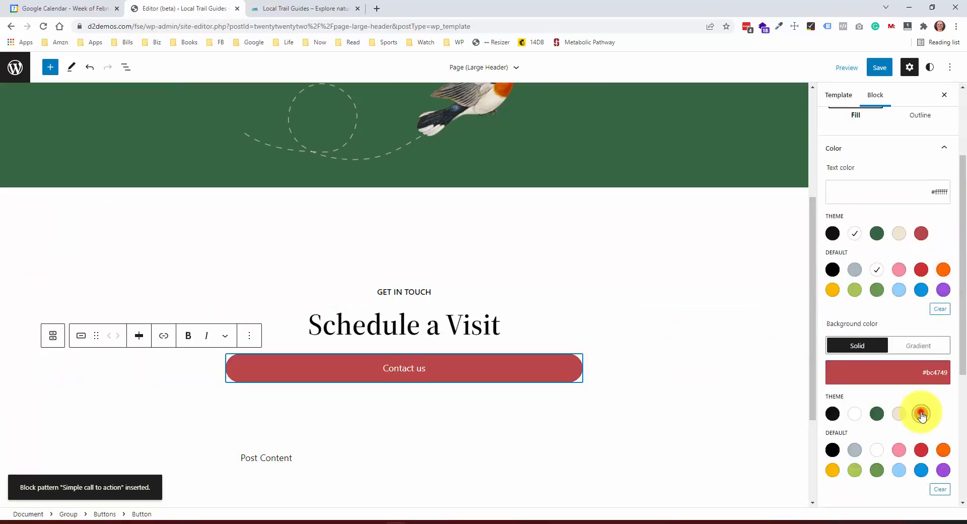
Step: Change the call to action's GET IN TOUCH line to "GET INSPIRED" and its heading to "10 Best Hikes in California"
{"action": "left_click", "coordinate": [398, 290]}
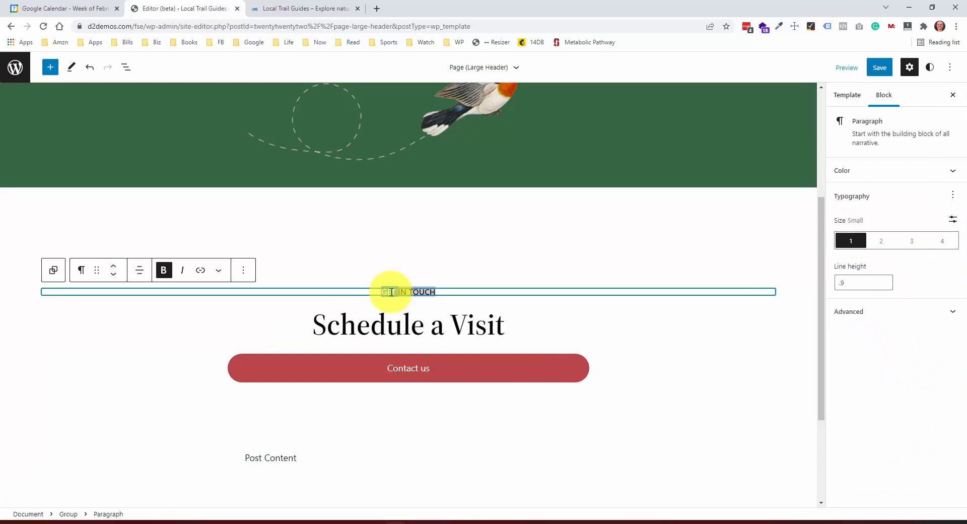
{"action": "triple_click", "coordinate": [391, 292]}
{"action": "key", "text": "shift+Right"}
{"action": "key", "text": "shift+Right"}
{"action": "key", "text": "shift+Right"}
{"action": "key", "text": "shift+Right"}
{"action": "key", "text": "shift+Right"}
{"action": "key", "text": "shift+Right"}
{"action": "key", "text": "shift+Right"}
{"action": "key", "text": "BackSpace"}
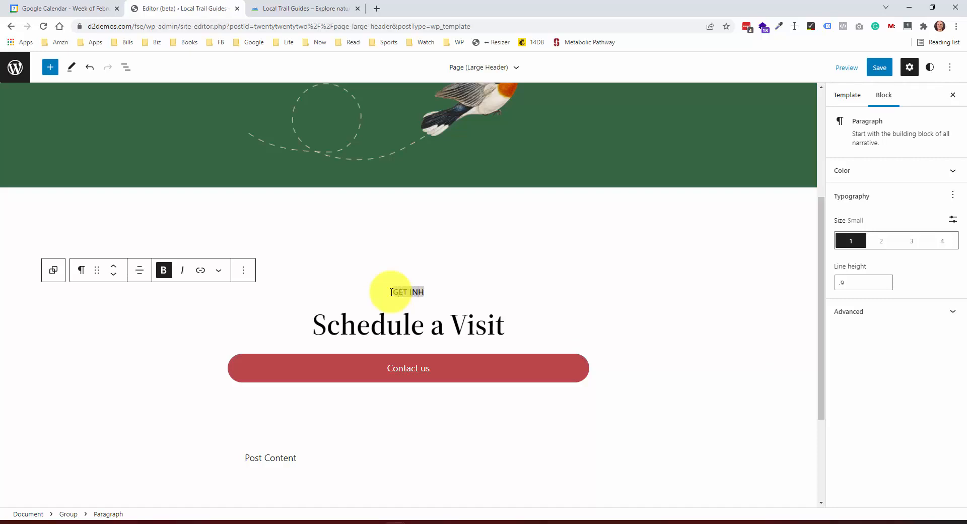
Step: Replace the Contact us button's label with "Download Now"
{"action": "left_click", "coordinate": [409, 369]}
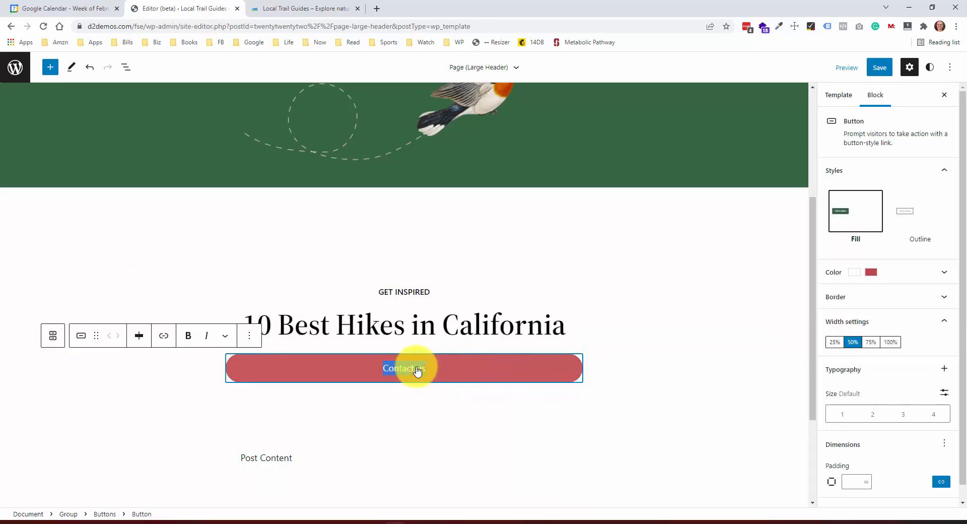
{"action": "type", "text": "Dow"}
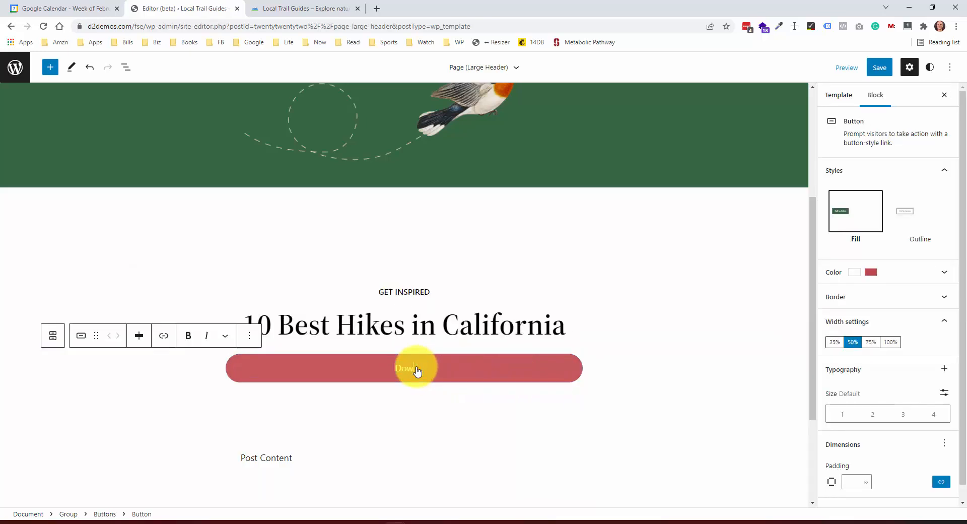
{"action": "type", "text": "n"}
{"action": "type", "text": "load Now"}
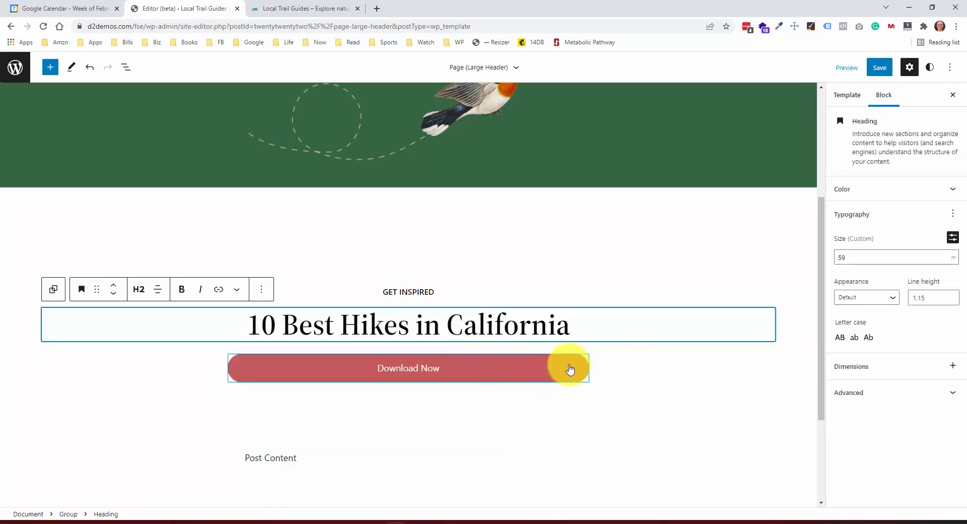
{"action": "left_click", "coordinate": [538, 371]}
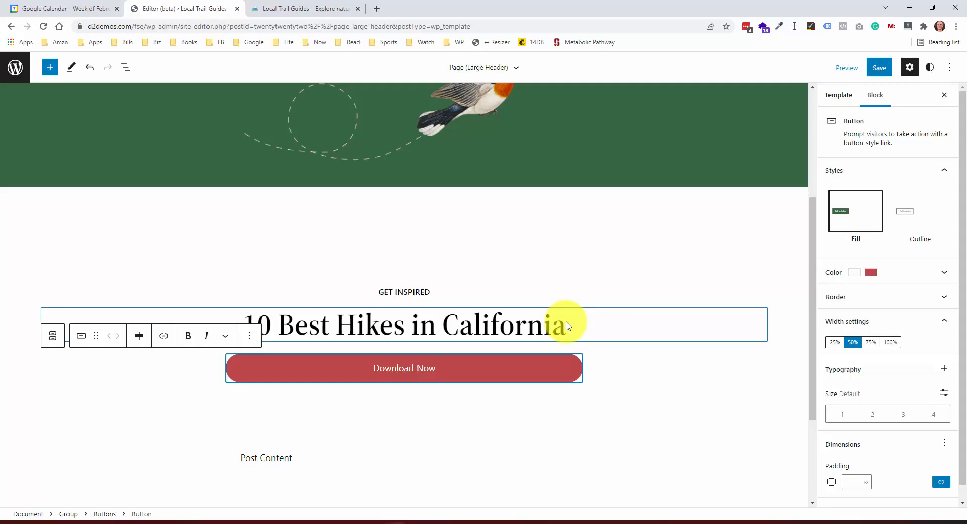
Step: Insert the "Wide image with introduction and buttons" pattern between the call to action and the Post Content block
{"action": "scroll", "coordinate": [414, 282], "scroll_direction": "down", "scroll_amount": 3}
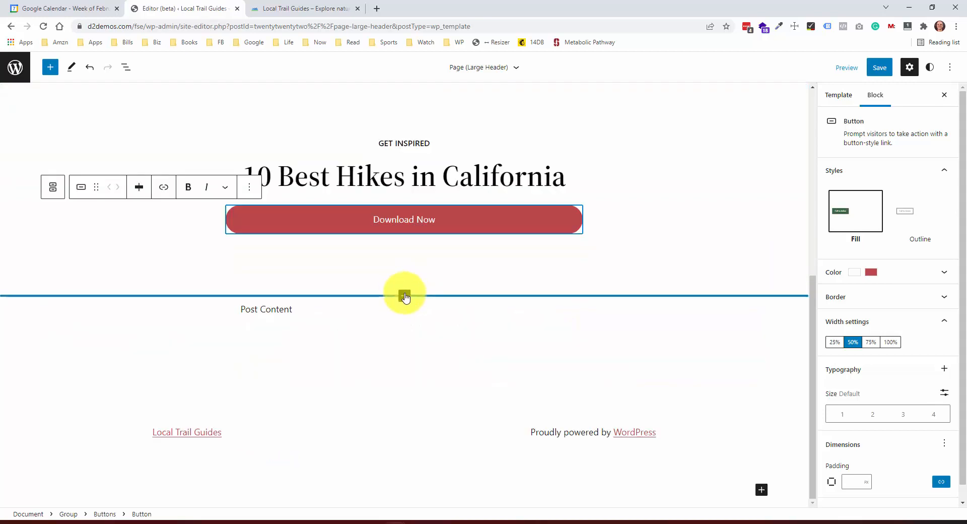
{"action": "left_click", "coordinate": [405, 295]}
{"action": "left_click", "coordinate": [404, 460]}
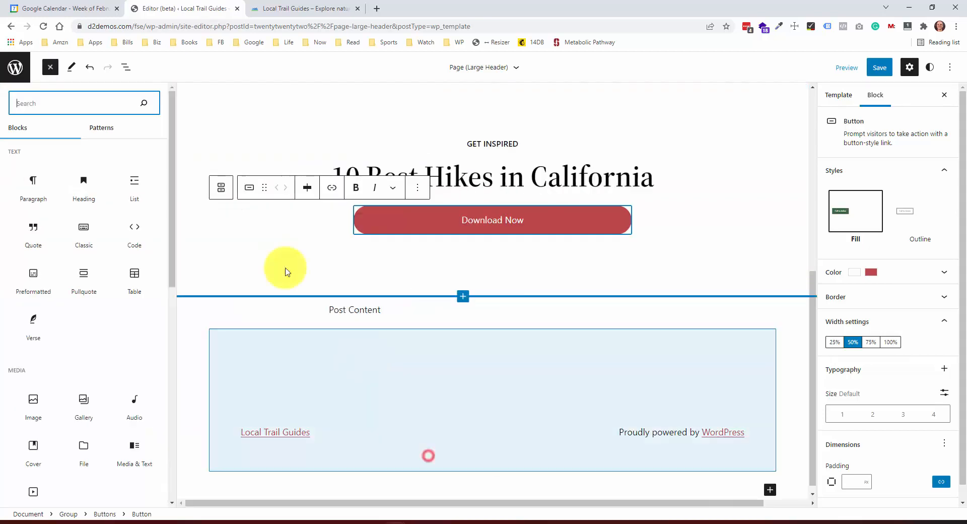
{"action": "left_click", "coordinate": [112, 129]}
{"action": "scroll", "coordinate": [130, 228], "scroll_direction": "down", "scroll_amount": 4}
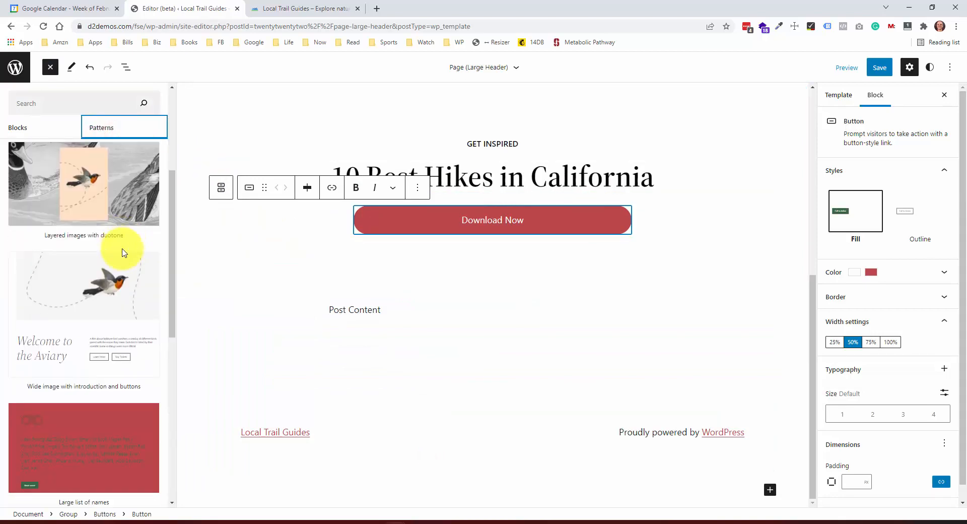
{"action": "left_click", "coordinate": [103, 331]}
{"action": "scroll", "coordinate": [630, 266], "scroll_direction": "down", "scroll_amount": 3}
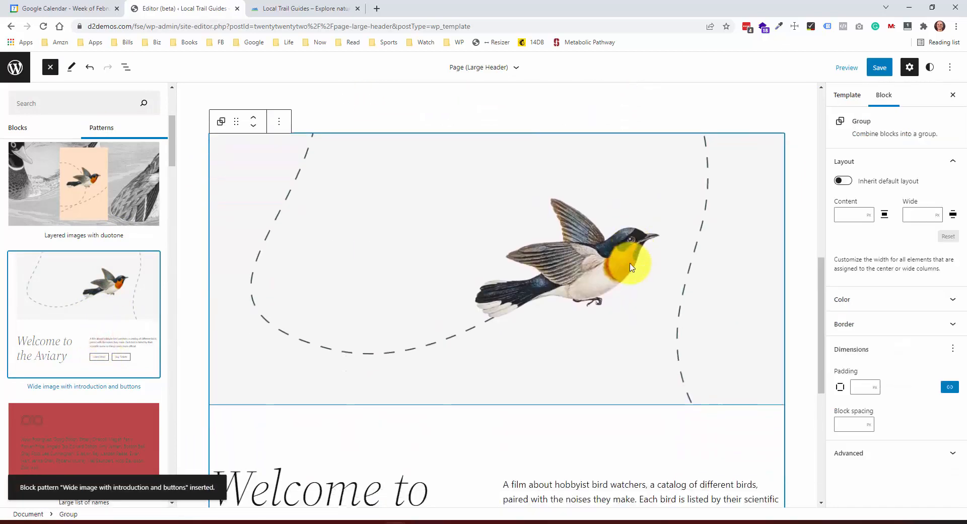
{"action": "scroll", "coordinate": [624, 261], "scroll_direction": "up", "scroll_amount": 3}
{"action": "scroll", "coordinate": [307, 280], "scroll_direction": "down", "scroll_amount": 1}
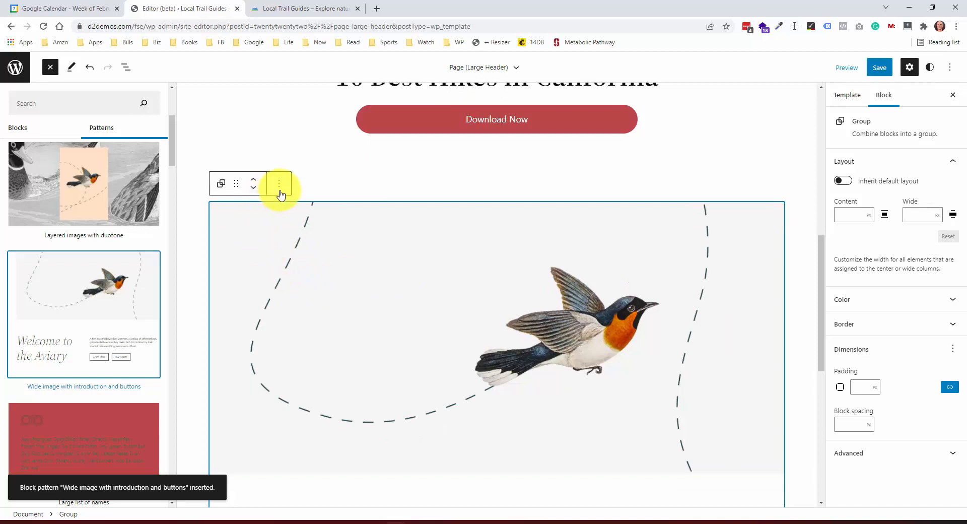
Step: Remove the large flying bird image from the newly inserted introduction pattern
{"action": "left_click", "coordinate": [289, 242]}
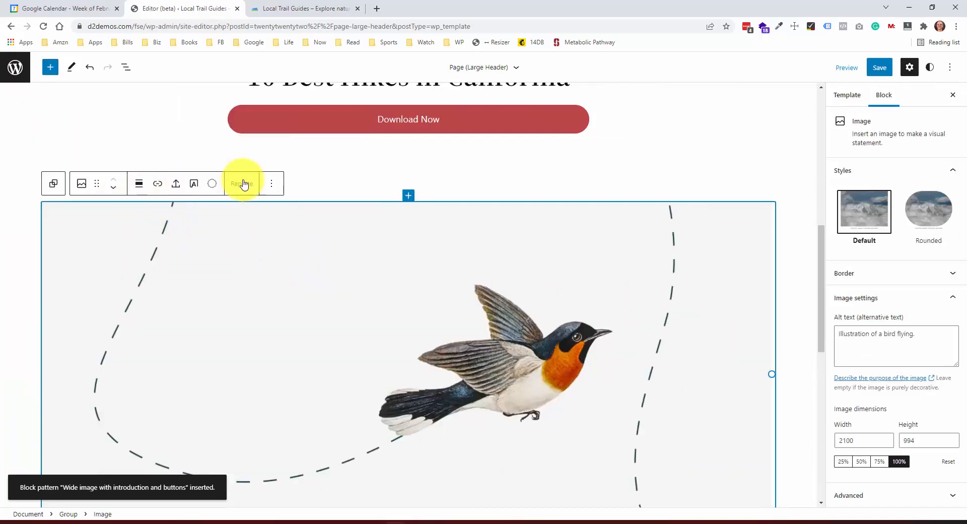
{"action": "left_click", "coordinate": [272, 187]}
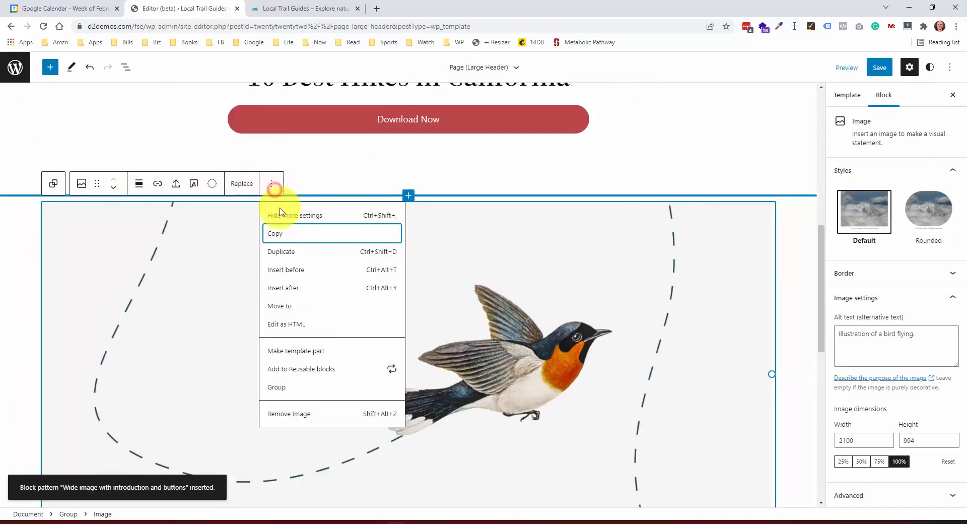
{"action": "left_click", "coordinate": [301, 414]}
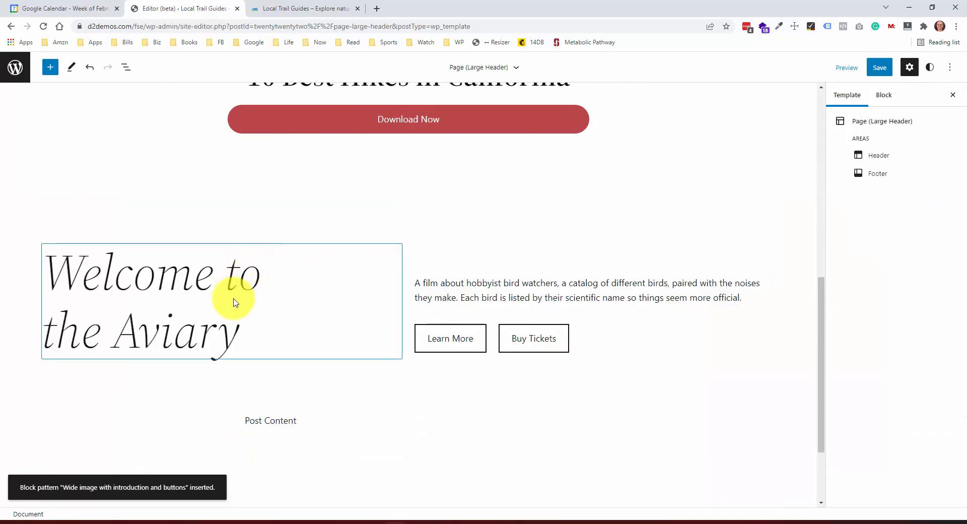
Step: Replace "the Aviary" in the introduction heading with "Local Trail Guides", keeping "Welcome to" on the first line
{"action": "triple_click", "coordinate": [226, 348]}
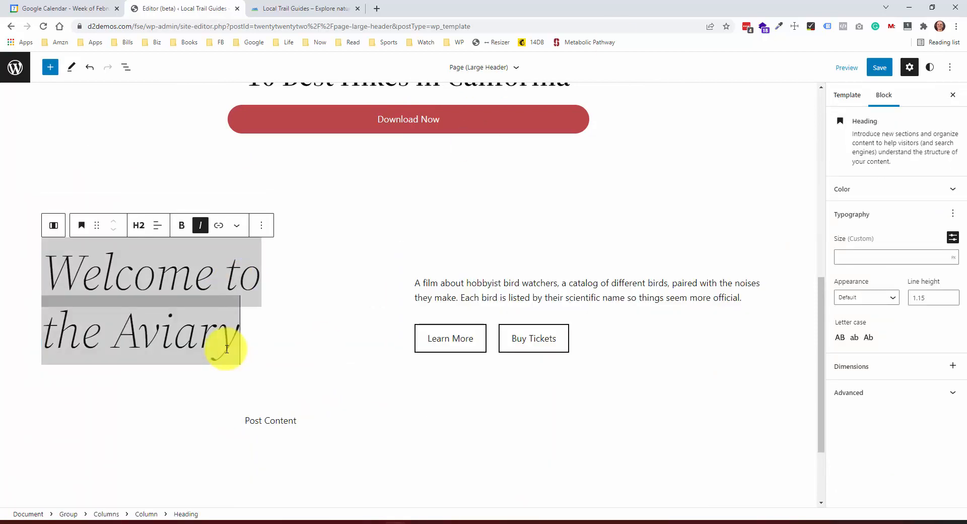
{"action": "key", "text": "BackSpace"}
{"action": "key", "text": "BackSpace"}
{"action": "key", "text": "BackSpace"}
{"action": "key", "text": "BackSpace"}
{"action": "key", "text": "BackSpace"}
{"action": "key", "text": "BackSpace"}
{"action": "key", "text": "BackSpace"}
{"action": "key", "text": "BackSpace"}
{"action": "key", "text": "BackSpace"}
{"action": "key", "text": "BackSpace"}
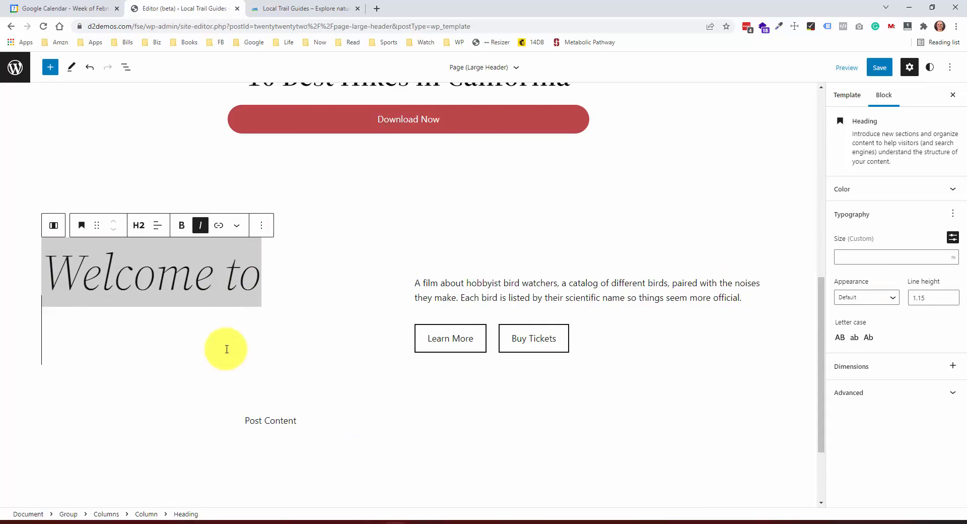
{"action": "type", "text": "Local Trail Guides"}
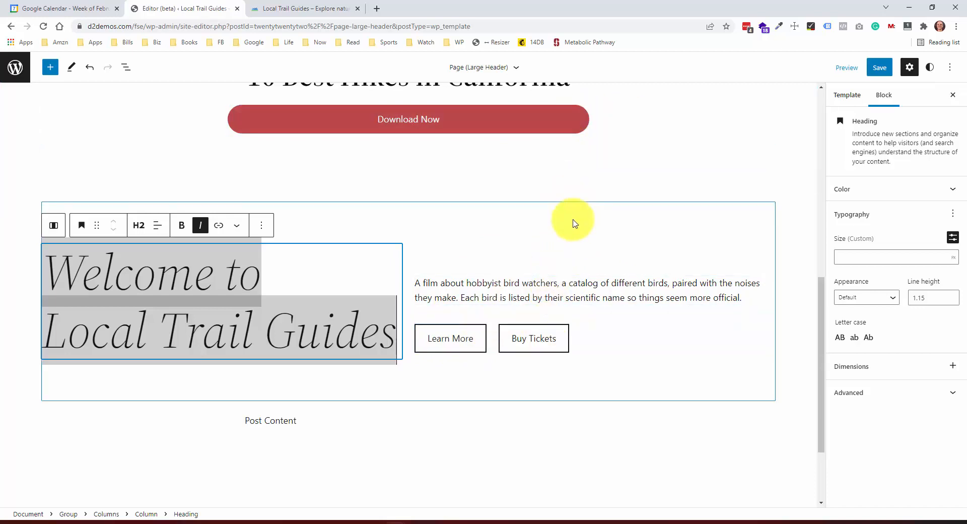
Step: Switch the Learn More button to the Fill style with the theme's black background, #111111
{"action": "scroll", "coordinate": [574, 223], "scroll_direction": "up", "scroll_amount": 2}
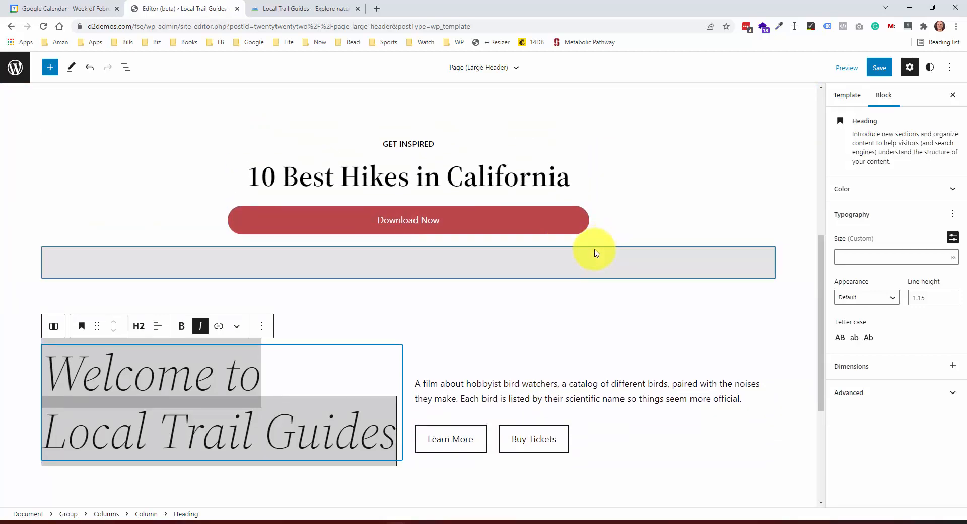
{"action": "left_click", "coordinate": [478, 441]}
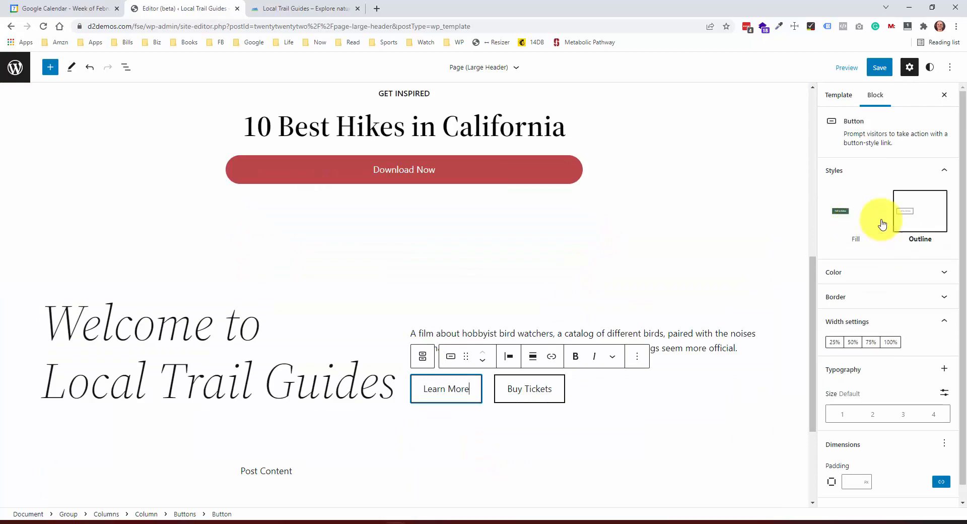
{"action": "left_click", "coordinate": [845, 222]}
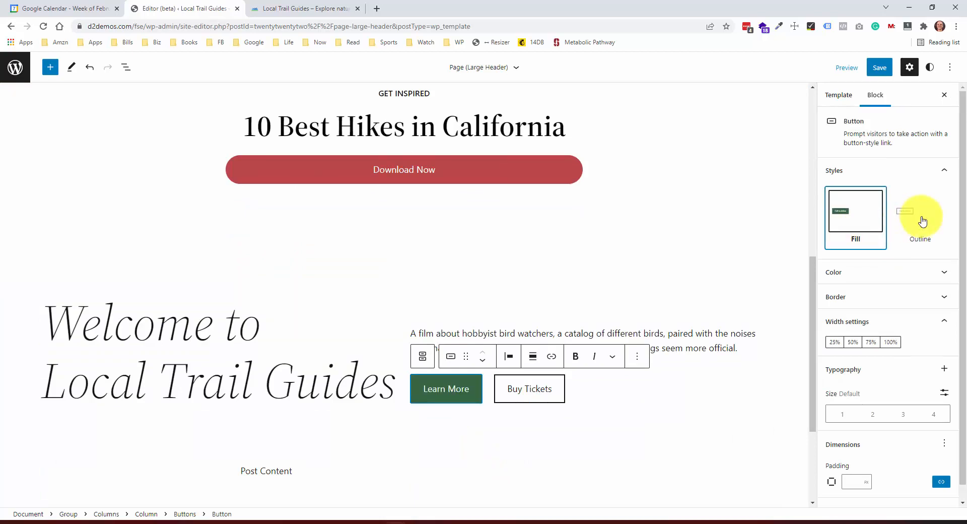
{"action": "left_click", "coordinate": [898, 273]}
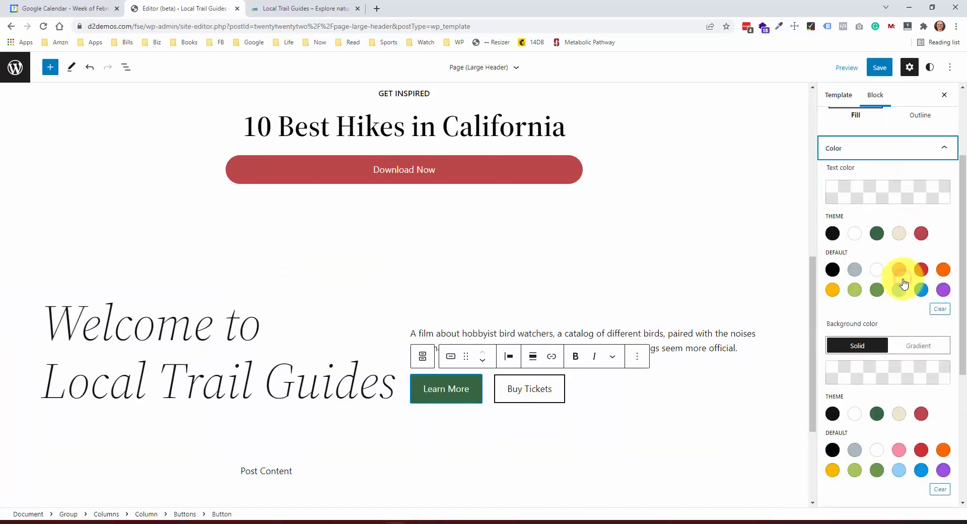
{"action": "scroll", "coordinate": [897, 294], "scroll_direction": "down", "scroll_amount": 1}
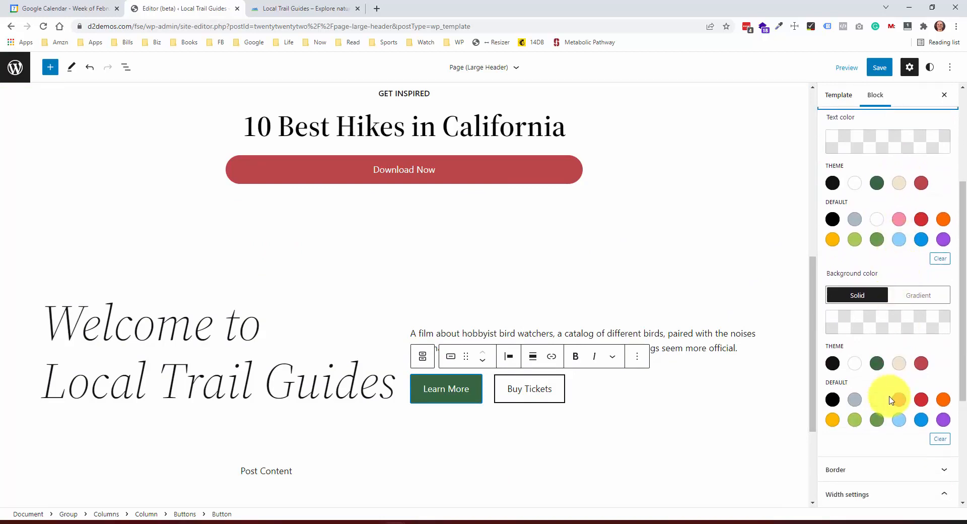
{"action": "left_click", "coordinate": [834, 363]}
Step: Change the Learn More button's background from the theme colour to a custom medium grey
{"action": "left_click", "coordinate": [932, 321]}
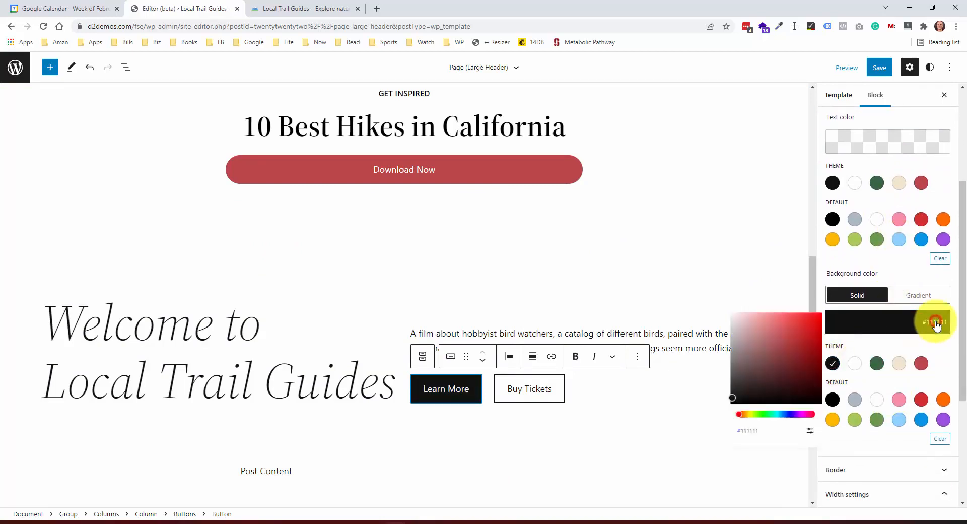
{"action": "left_click", "coordinate": [902, 330]}
{"action": "left_click", "coordinate": [858, 333]}
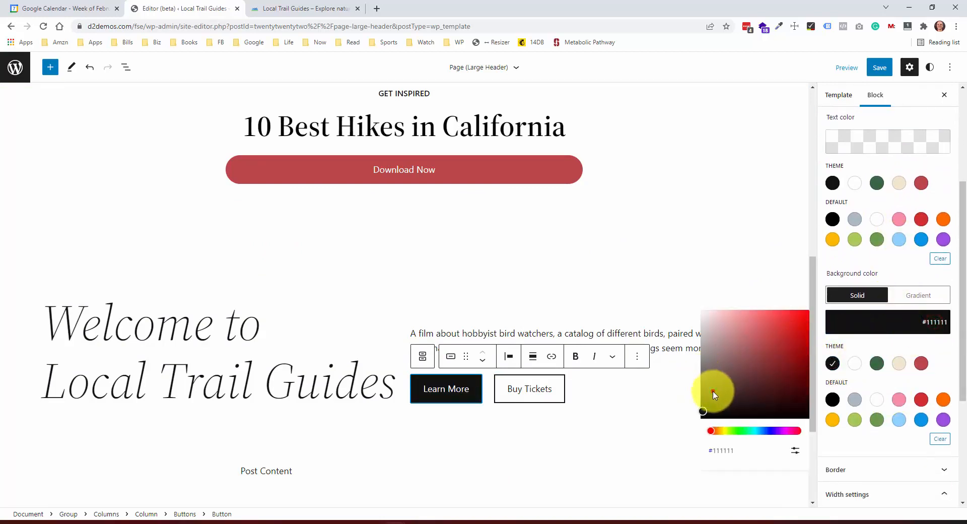
{"action": "left_click_drag", "start_coordinate": [712, 388], "coordinate": [703, 356]}
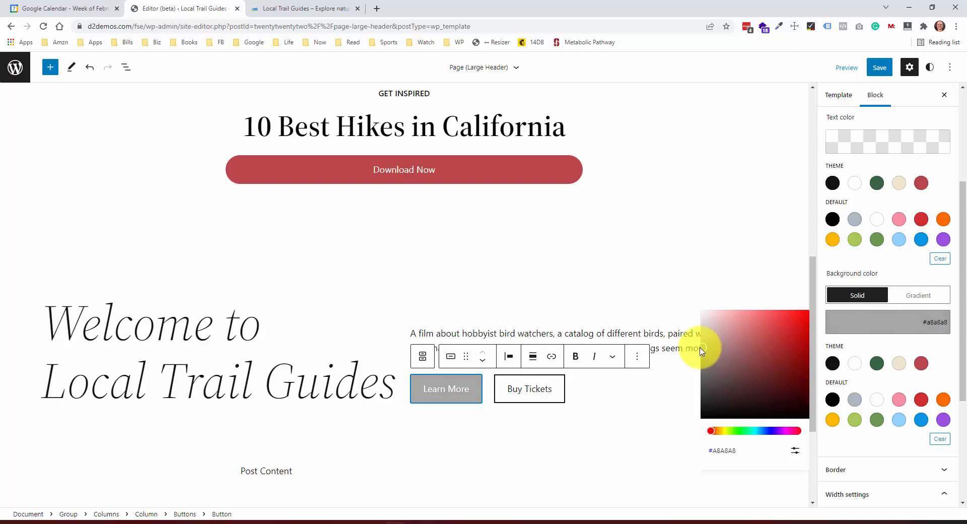
{"action": "left_click_drag", "start_coordinate": [701, 351], "coordinate": [695, 356]}
Step: Switch the Buy Tickets button to the Fill style with the same grey background as Learn More
{"action": "left_click", "coordinate": [731, 452]}
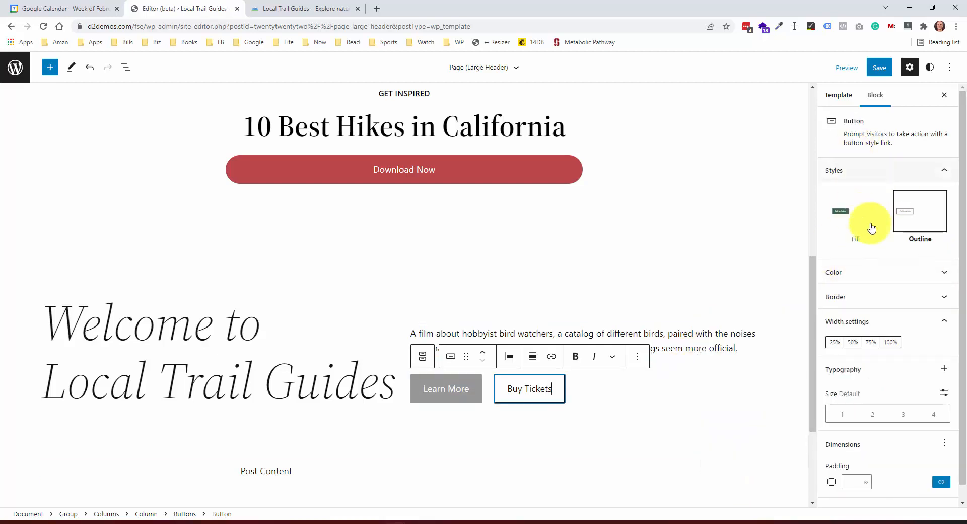
{"action": "left_click", "coordinate": [862, 224]}
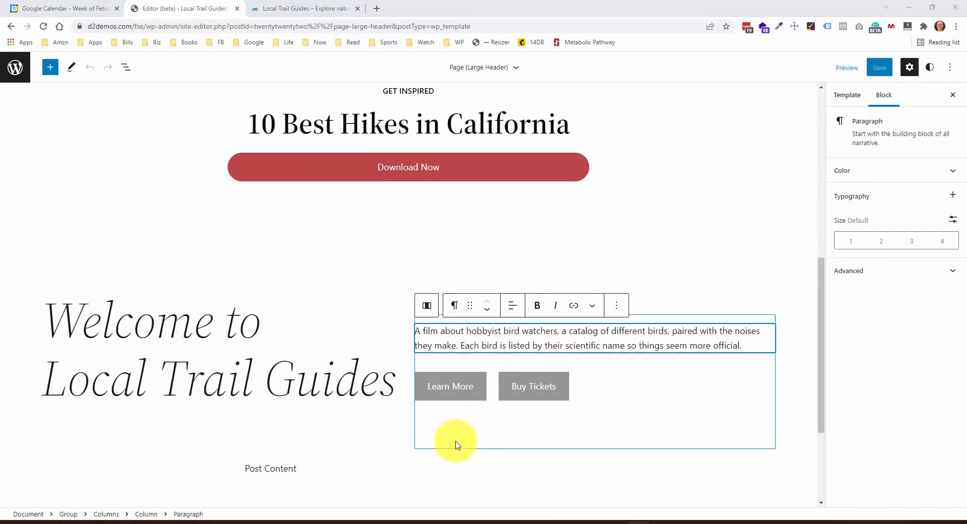
Step: Insert the "Featured posts" pattern between the Local Trail Guides introduction and the Post Content block
{"action": "scroll", "coordinate": [453, 442], "scroll_direction": "down", "scroll_amount": 1}
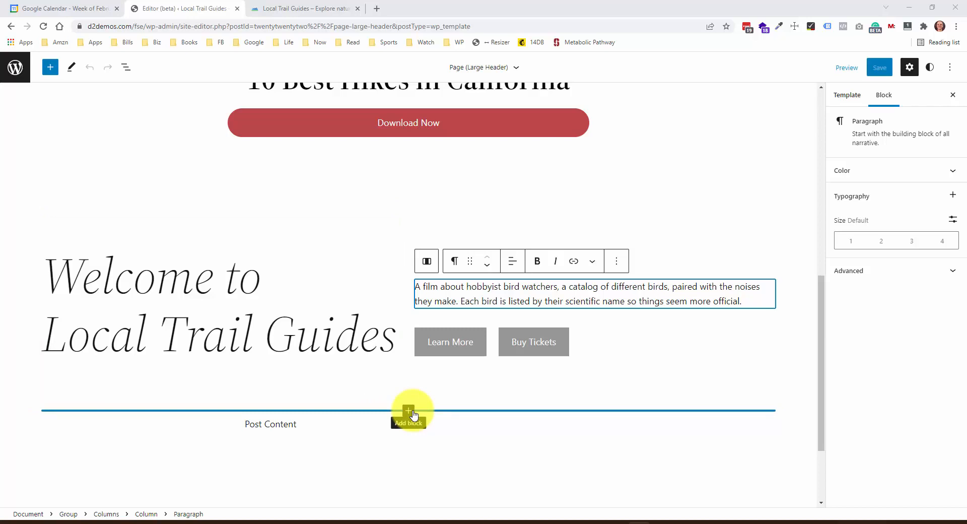
{"action": "left_click", "coordinate": [409, 412]}
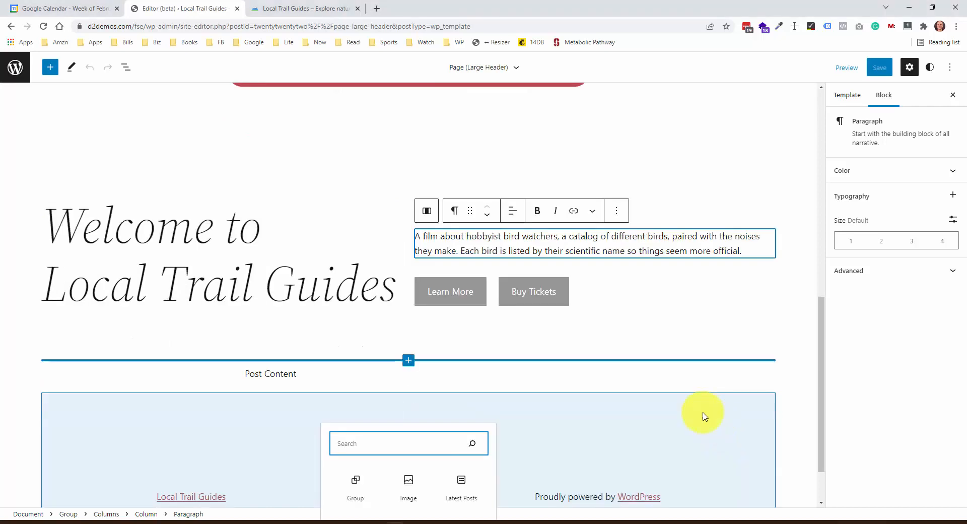
{"action": "left_click", "coordinate": [408, 362]}
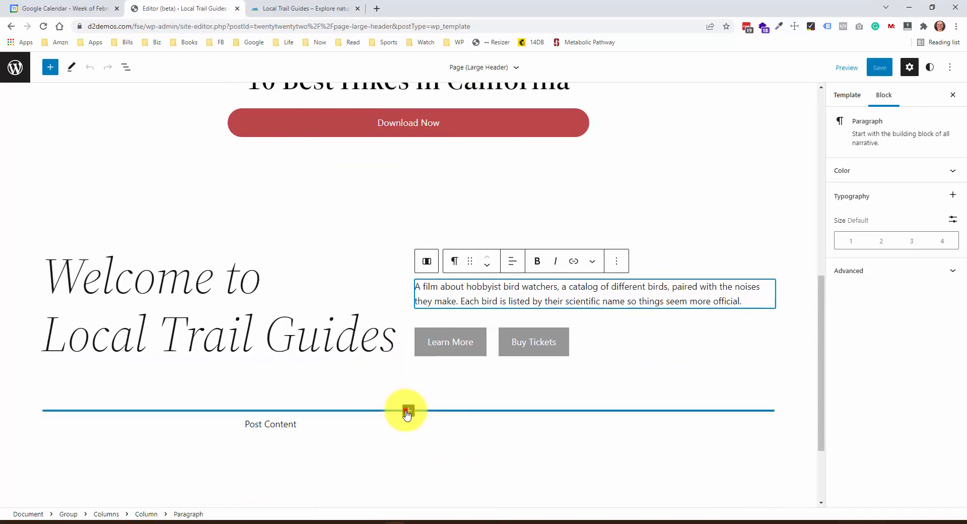
{"action": "left_click", "coordinate": [407, 412]}
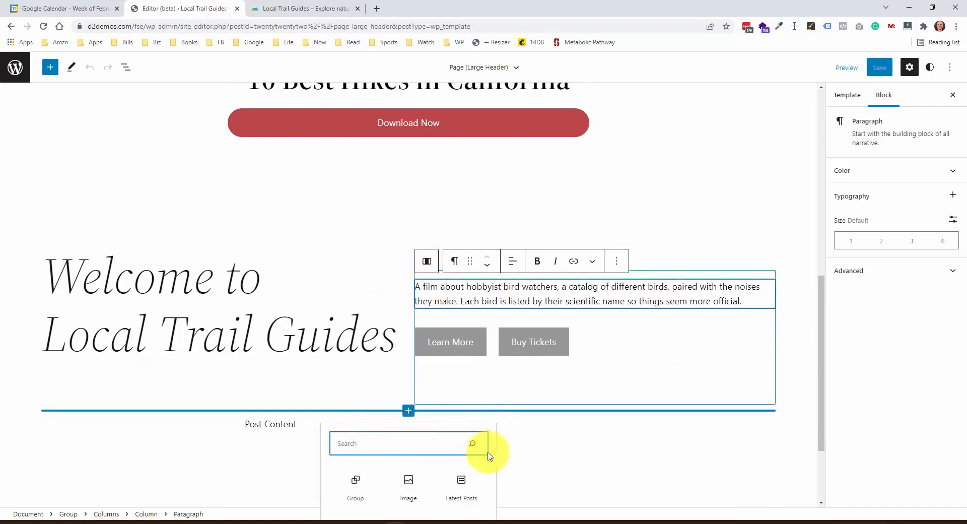
{"action": "scroll", "coordinate": [587, 358], "scroll_direction": "down", "scroll_amount": 3}
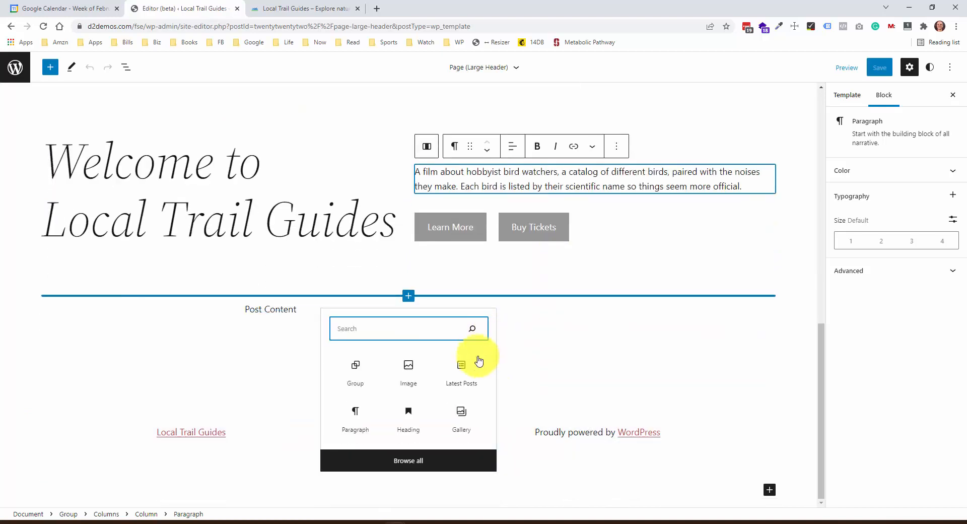
{"action": "left_click", "coordinate": [418, 461]}
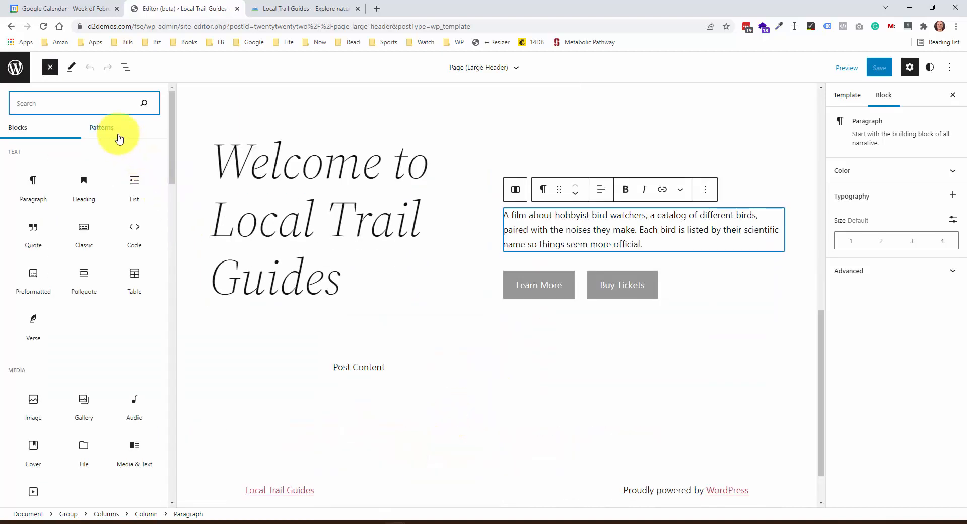
{"action": "left_click", "coordinate": [104, 130]}
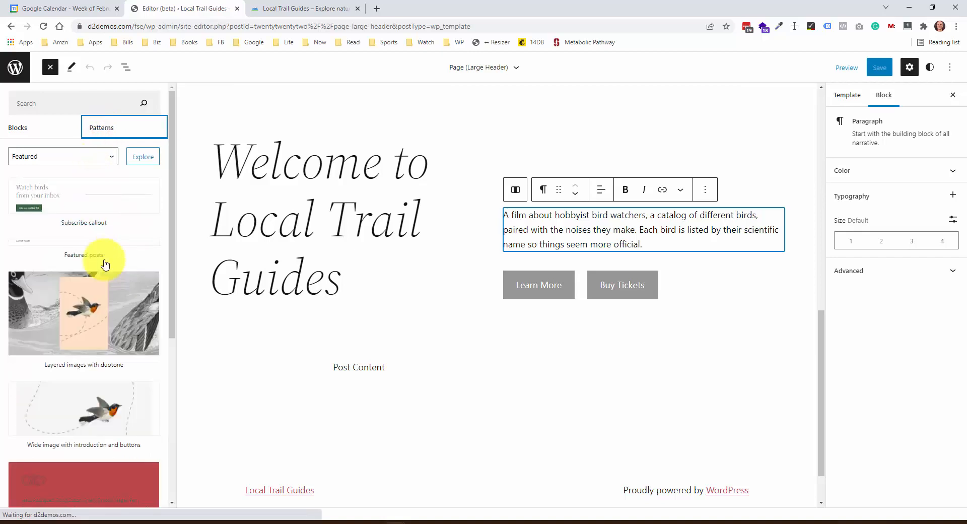
{"action": "scroll", "coordinate": [103, 272], "scroll_direction": "down", "scroll_amount": 3}
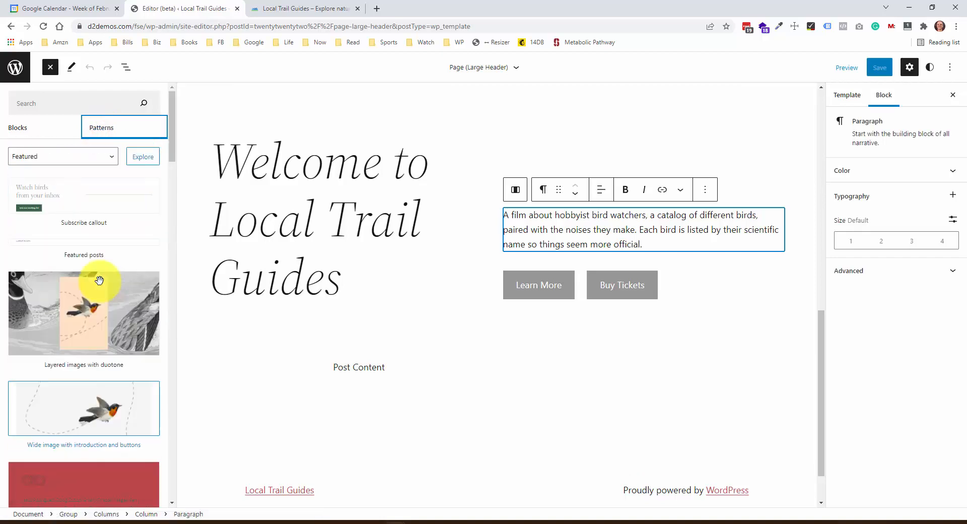
{"action": "scroll", "coordinate": [99, 280], "scroll_direction": "down", "scroll_amount": 10}
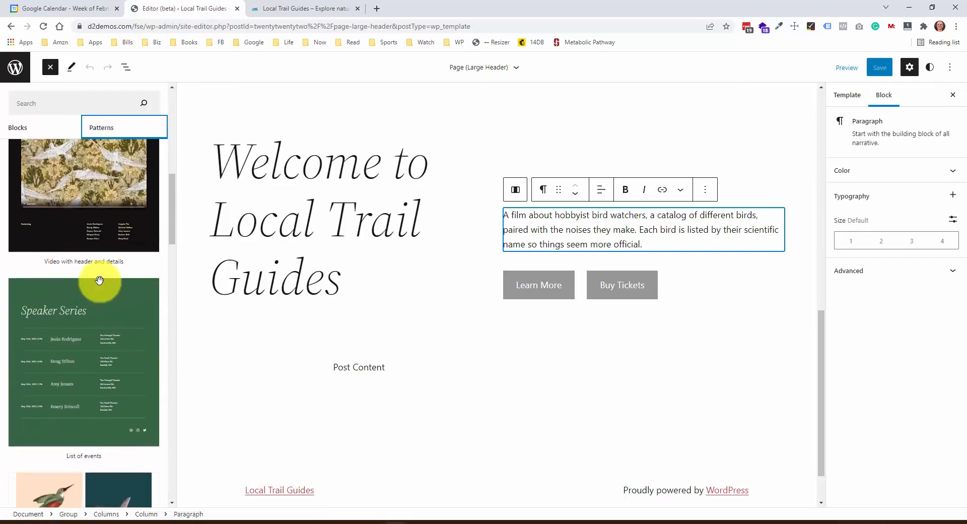
{"action": "scroll", "coordinate": [99, 281], "scroll_direction": "down", "scroll_amount": 10}
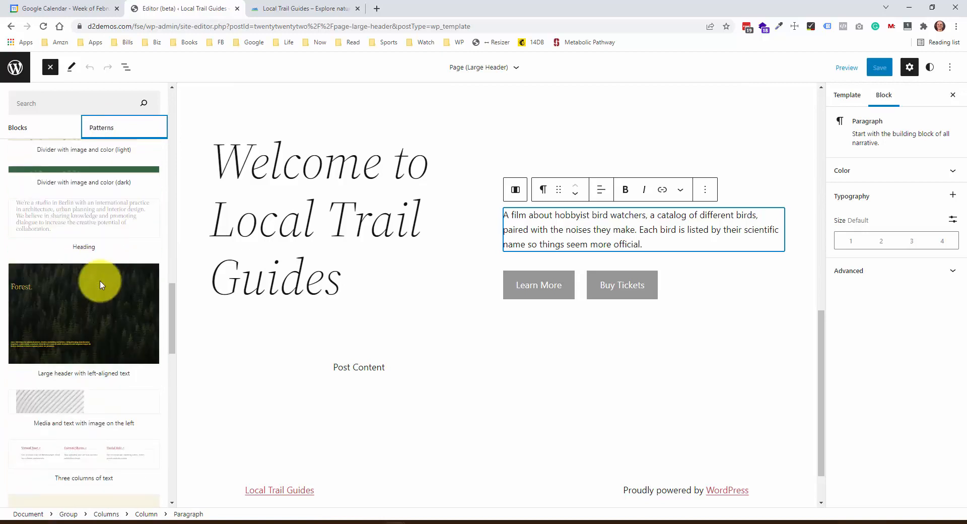
{"action": "scroll", "coordinate": [99, 280], "scroll_direction": "down", "scroll_amount": 5}
{"action": "scroll", "coordinate": [99, 277], "scroll_direction": "up", "scroll_amount": 2}
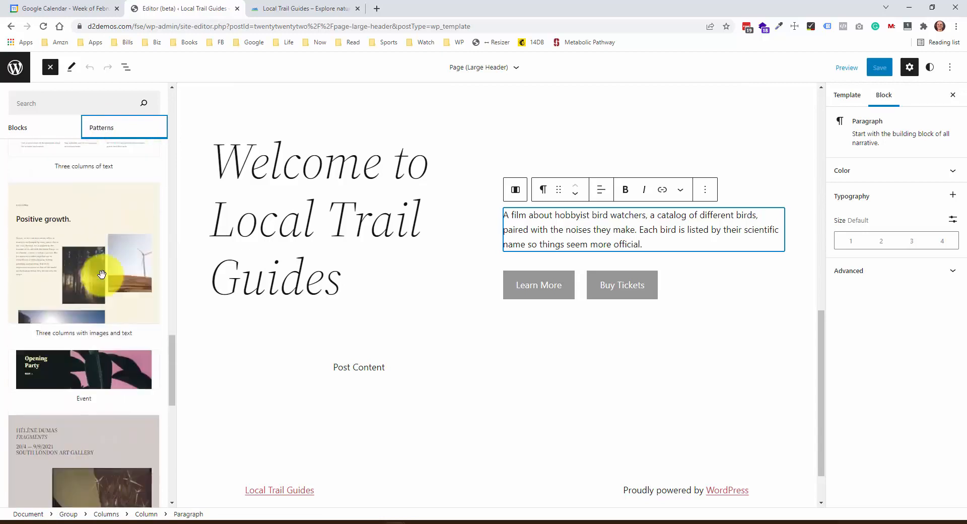
{"action": "scroll", "coordinate": [99, 278], "scroll_direction": "up", "scroll_amount": 20}
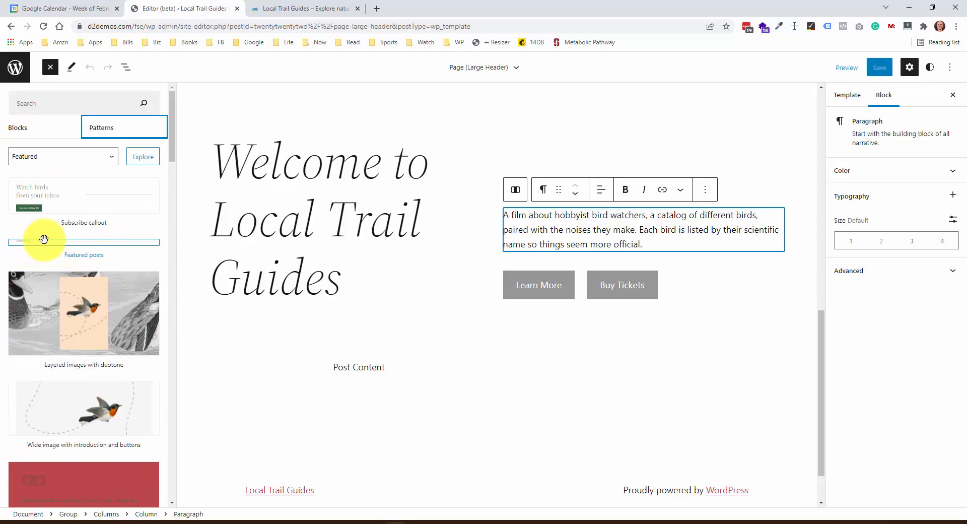
{"action": "left_click", "coordinate": [62, 240]}
{"action": "scroll", "coordinate": [388, 334], "scroll_direction": "down", "scroll_amount": 2}
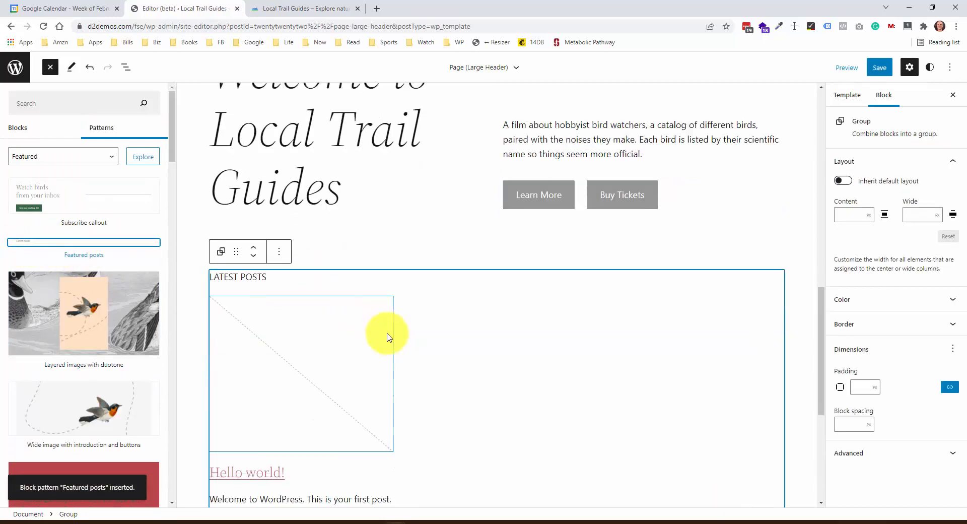
{"action": "scroll", "coordinate": [276, 270], "scroll_direction": "down", "scroll_amount": 1}
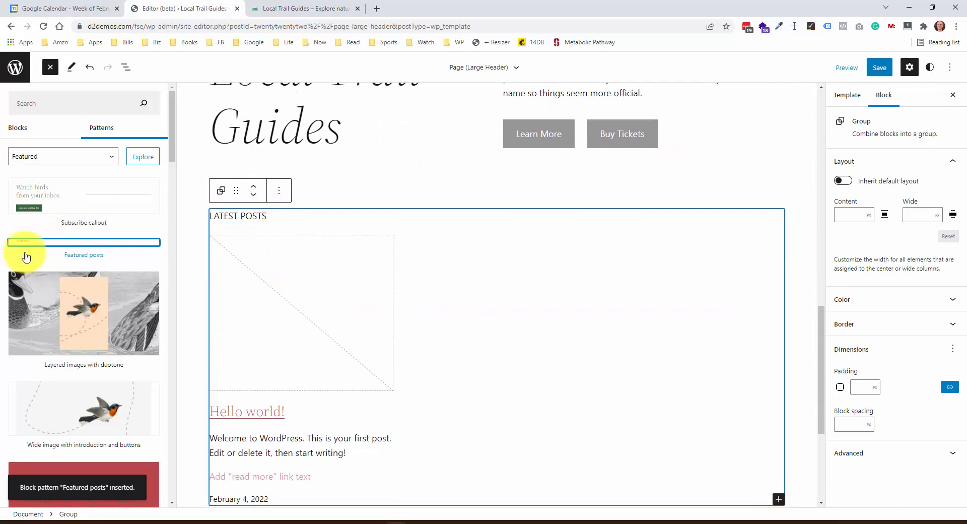
Step: Transform the "Latest posts" paragraph above the post grid into a heading and capitalize it as "Latest Posts"
{"action": "scroll", "coordinate": [571, 303], "scroll_direction": "down", "scroll_amount": 2}
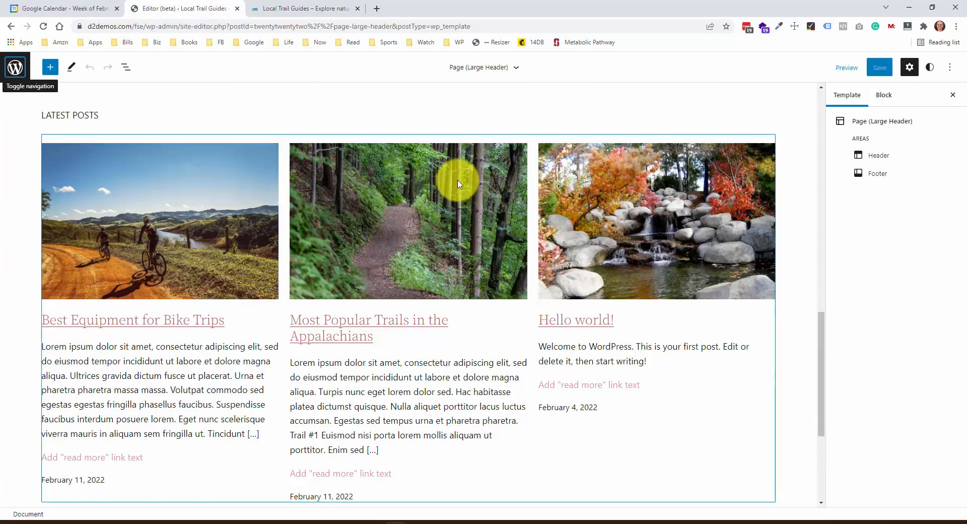
{"action": "scroll", "coordinate": [443, 178], "scroll_direction": "up", "scroll_amount": 3}
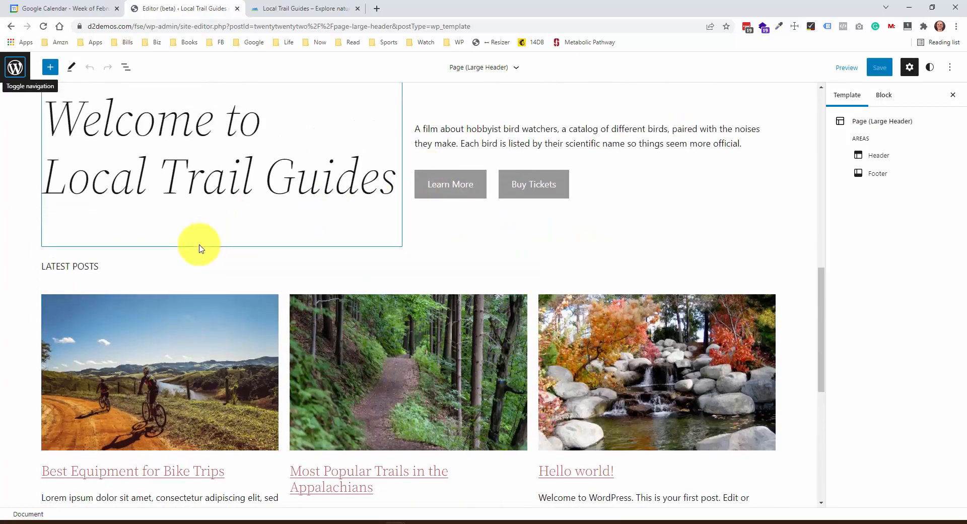
{"action": "left_click", "coordinate": [96, 267]}
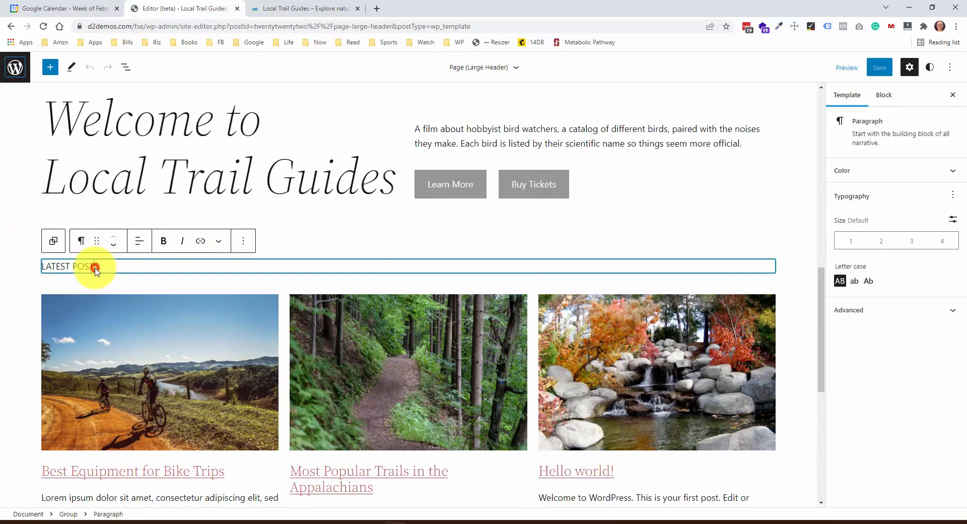
{"action": "left_click", "coordinate": [81, 244]}
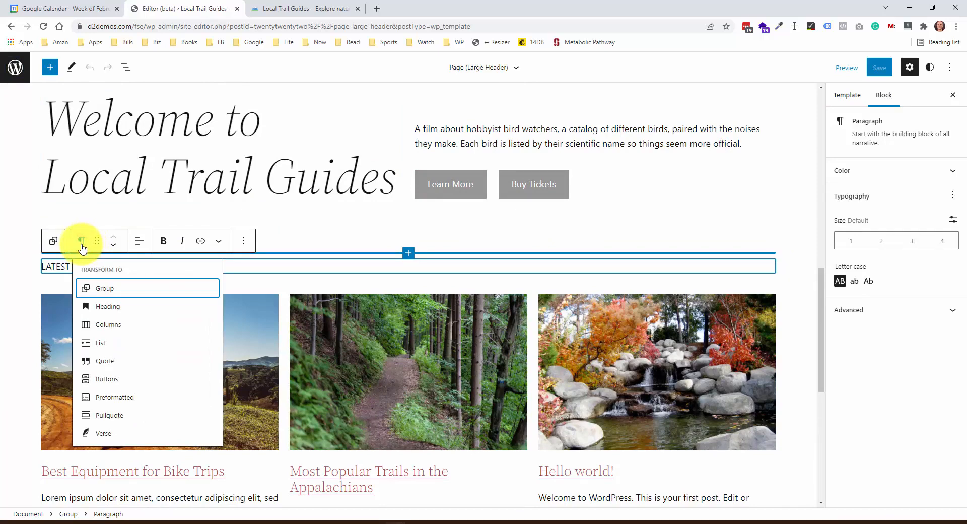
{"action": "left_click", "coordinate": [109, 308]}
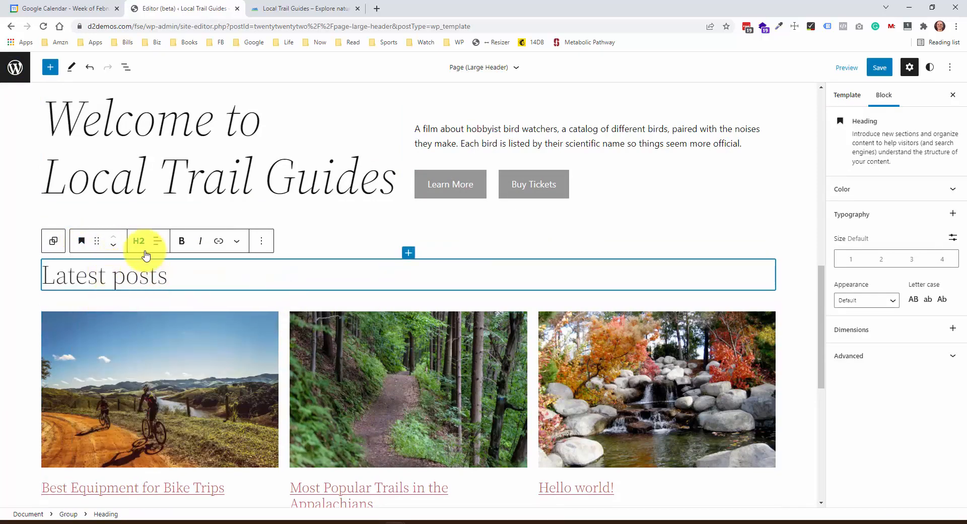
{"action": "left_click_drag", "start_coordinate": [127, 274], "coordinate": [117, 276]}
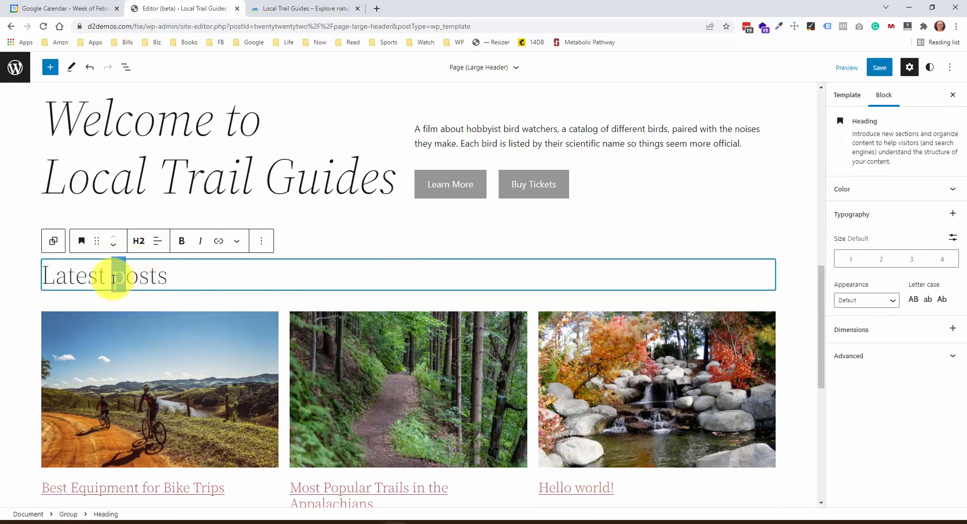
{"action": "type", "text": "P"}
Step: Make the "Latest Posts" heading bold and center its text
{"action": "triple_click", "coordinate": [114, 278]}
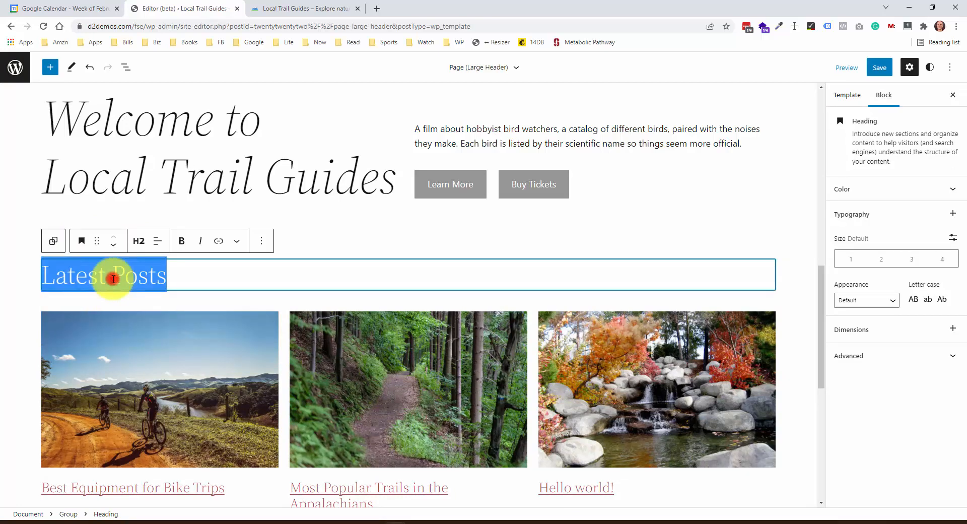
{"action": "left_click", "coordinate": [182, 240]}
{"action": "left_click", "coordinate": [159, 241]}
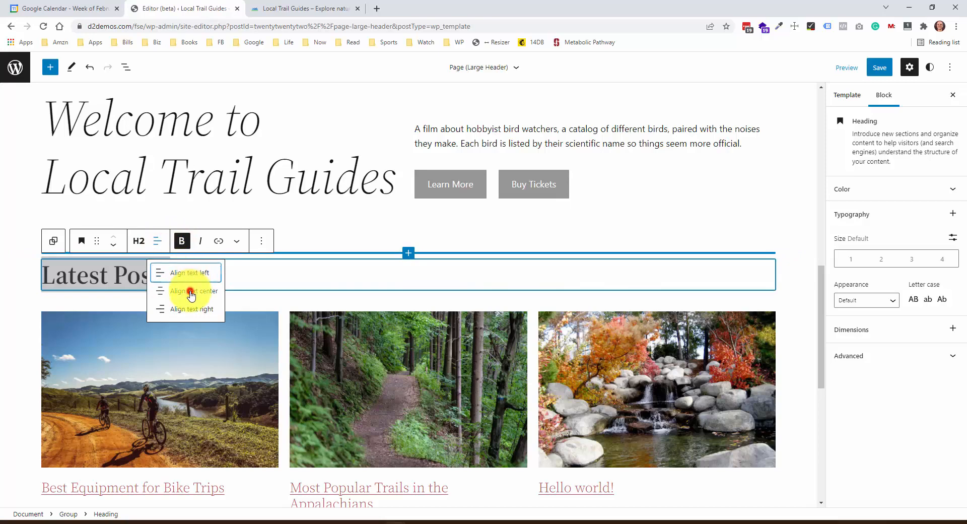
{"action": "left_click", "coordinate": [191, 291]}
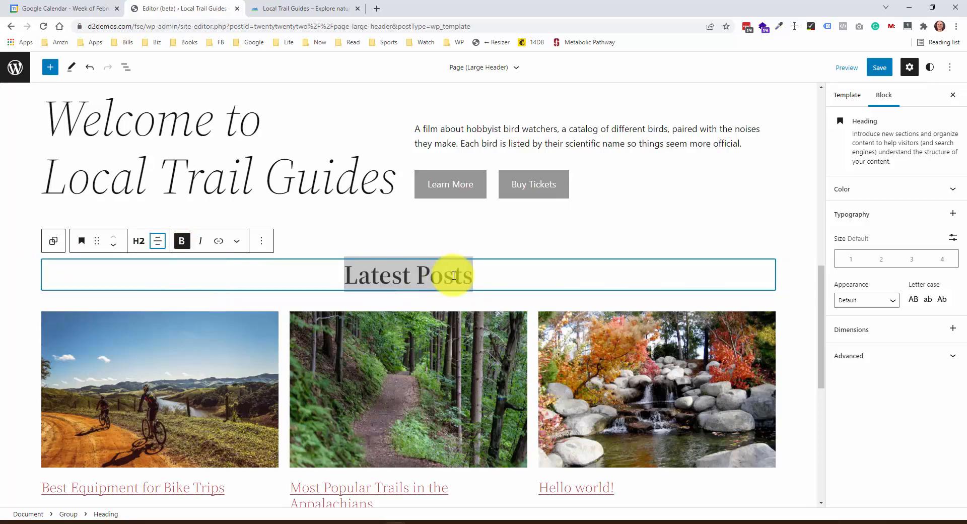
Step: Set the appearance of the post titles in the Latest Posts grid to Bold
{"action": "scroll", "coordinate": [454, 275], "scroll_direction": "down", "scroll_amount": 2}
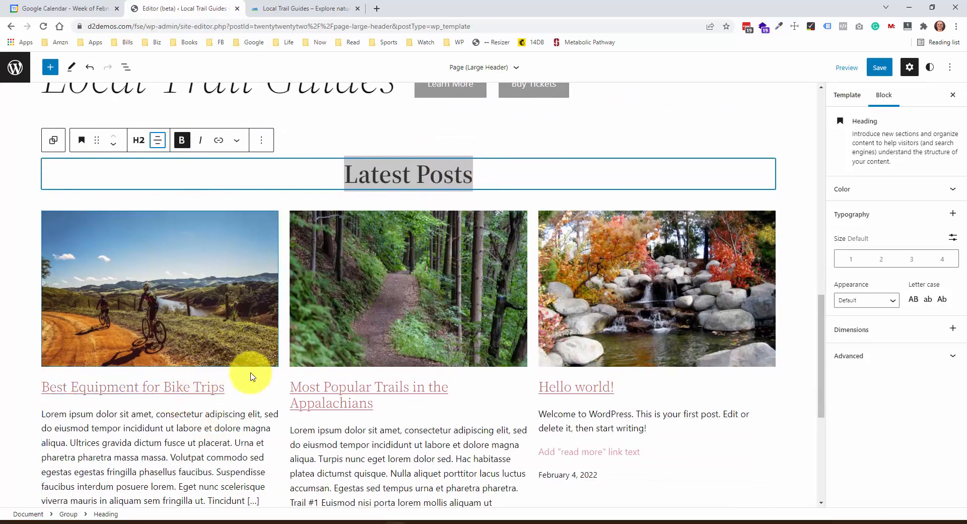
{"action": "left_click", "coordinate": [245, 386]}
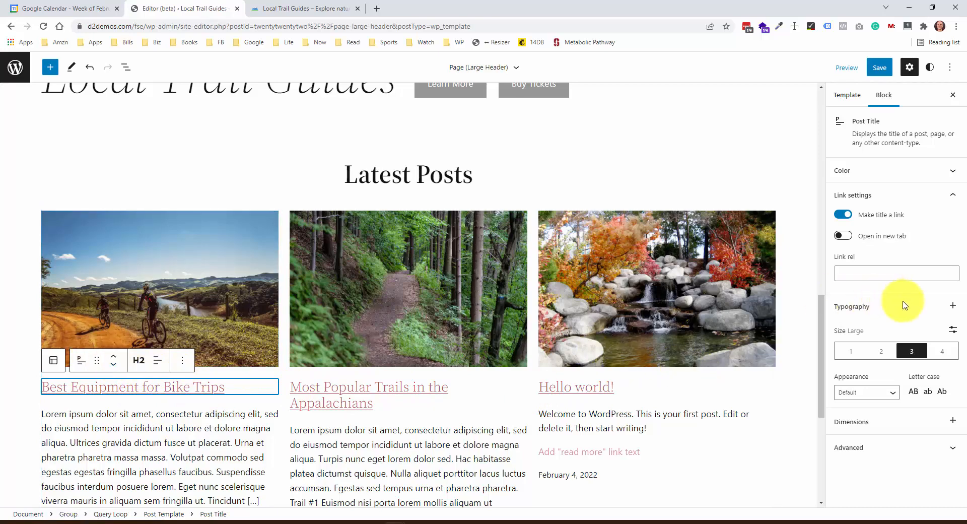
{"action": "left_click", "coordinate": [886, 393]}
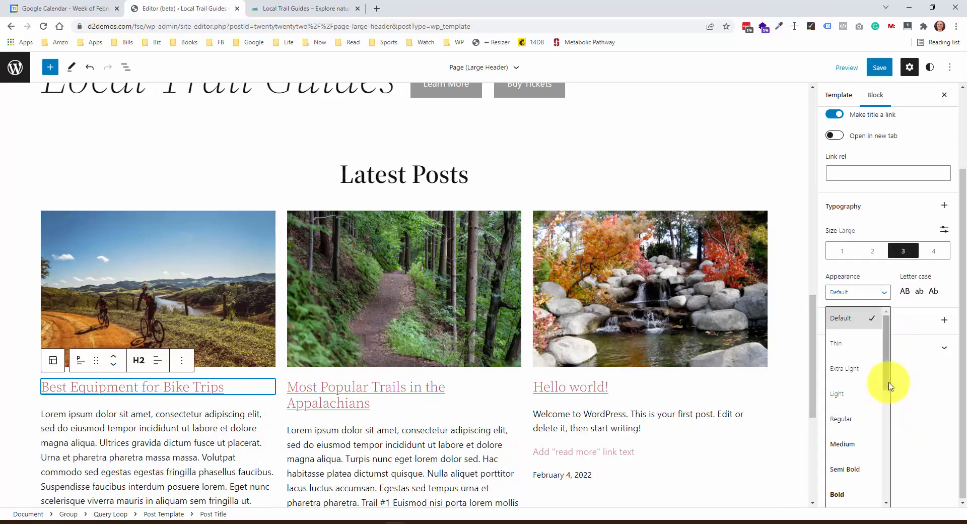
{"action": "left_click", "coordinate": [849, 493]}
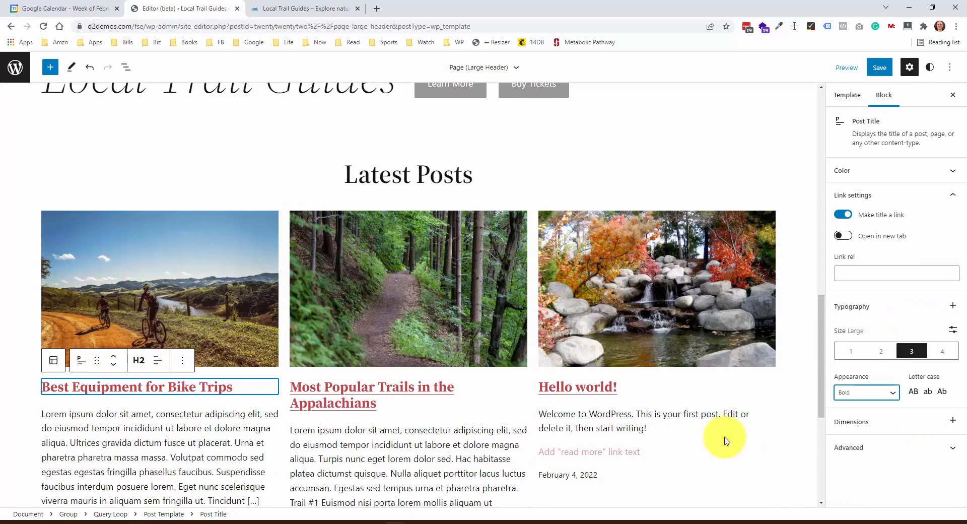
Step: Add "Read more..." as the link text of the post excerpts in the Latest Posts grid
{"action": "scroll", "coordinate": [705, 409], "scroll_direction": "down", "scroll_amount": 2}
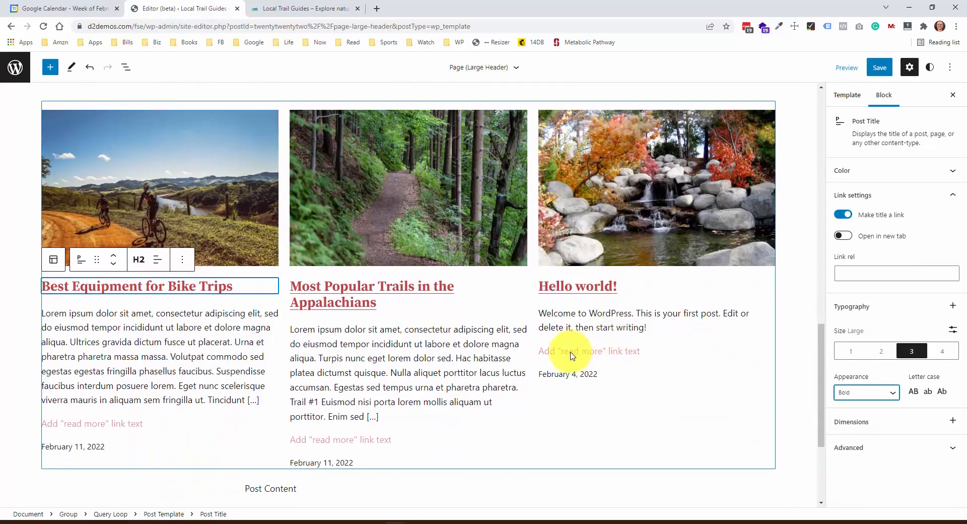
{"action": "left_click", "coordinate": [569, 356]}
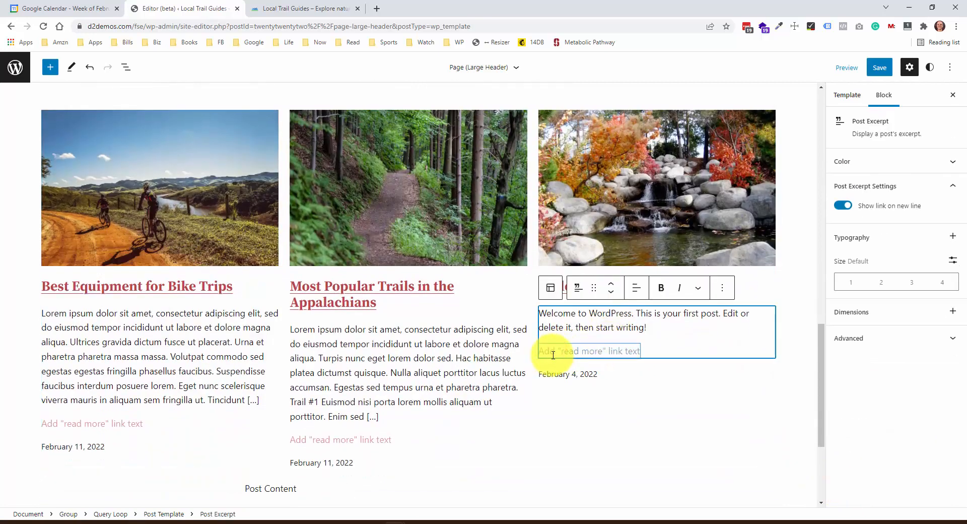
{"action": "type", "text": "T"}
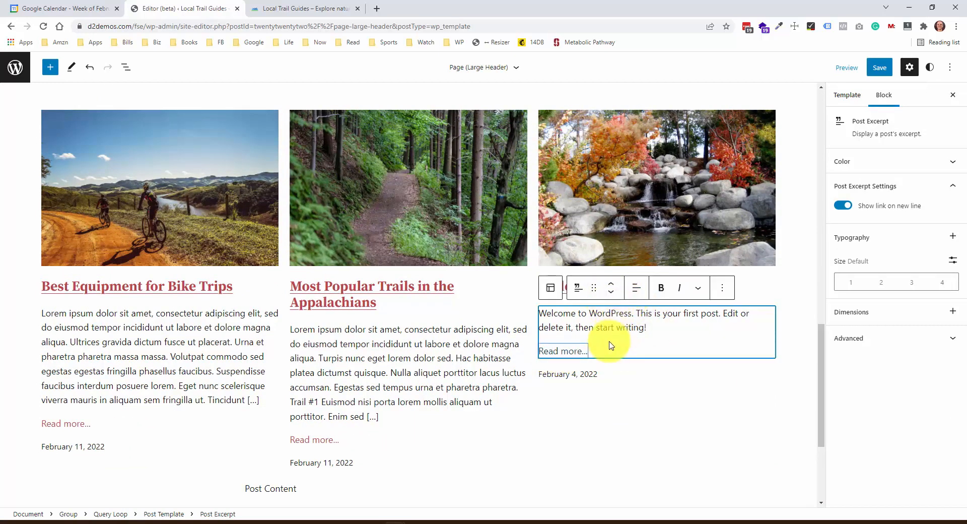
Step: Clear the "Read more..." link text from the post excerpts and remove the Post Date block from the Latest Posts grid
{"action": "triple_click", "coordinate": [574, 350]}
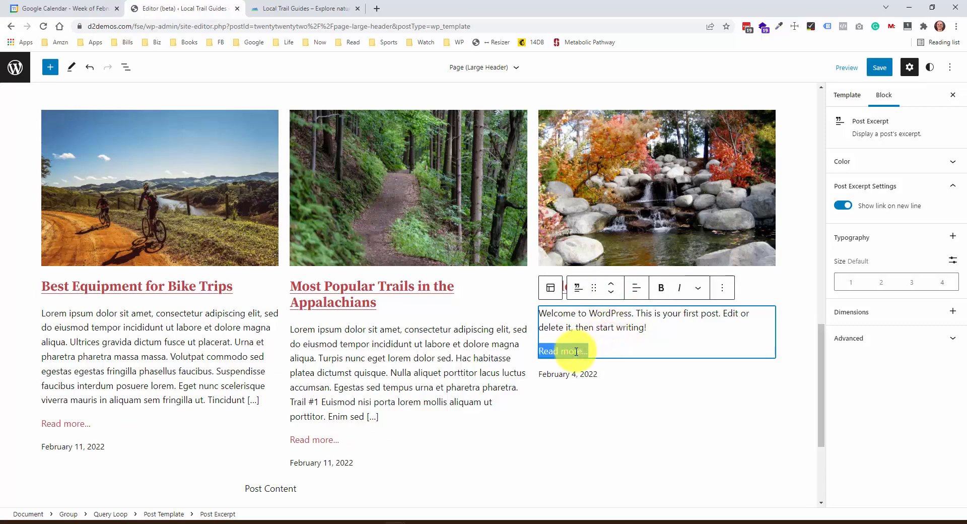
{"action": "key", "text": "BackSpace"}
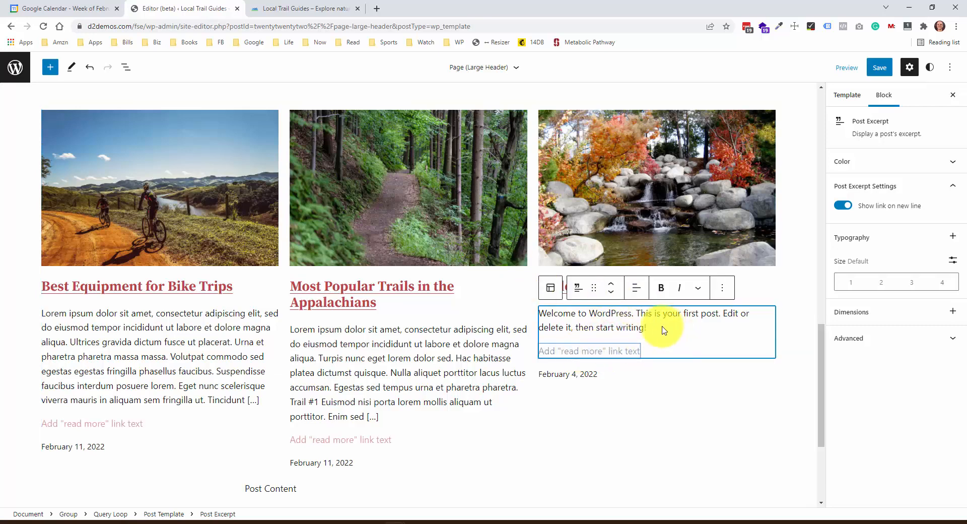
{"action": "left_click", "coordinate": [599, 374]}
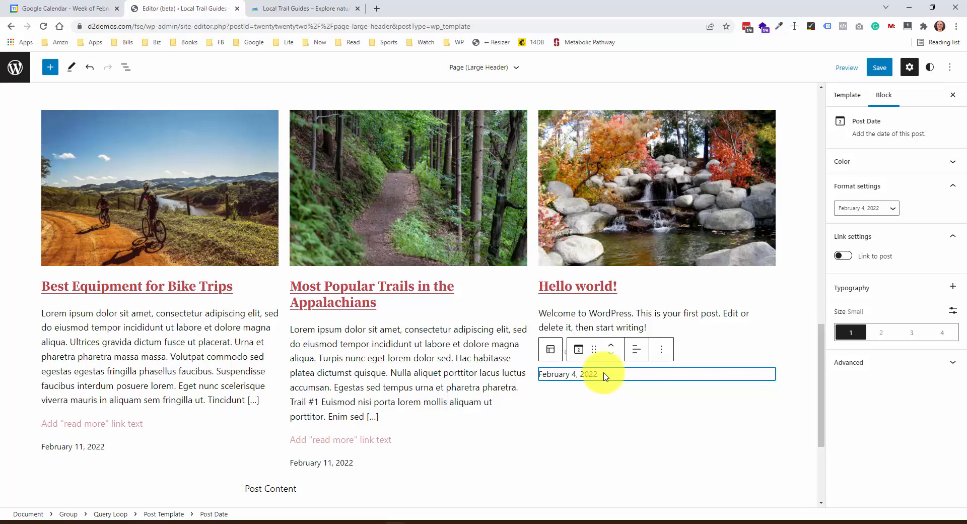
{"action": "left_click", "coordinate": [661, 349]}
{"action": "scroll", "coordinate": [690, 438], "scroll_direction": "down", "scroll_amount": 3}
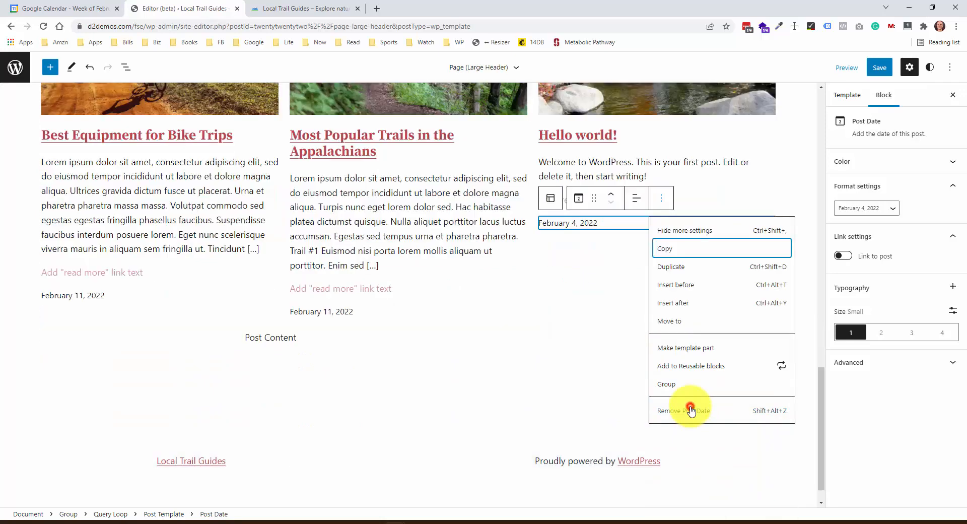
{"action": "left_click", "coordinate": [686, 411]}
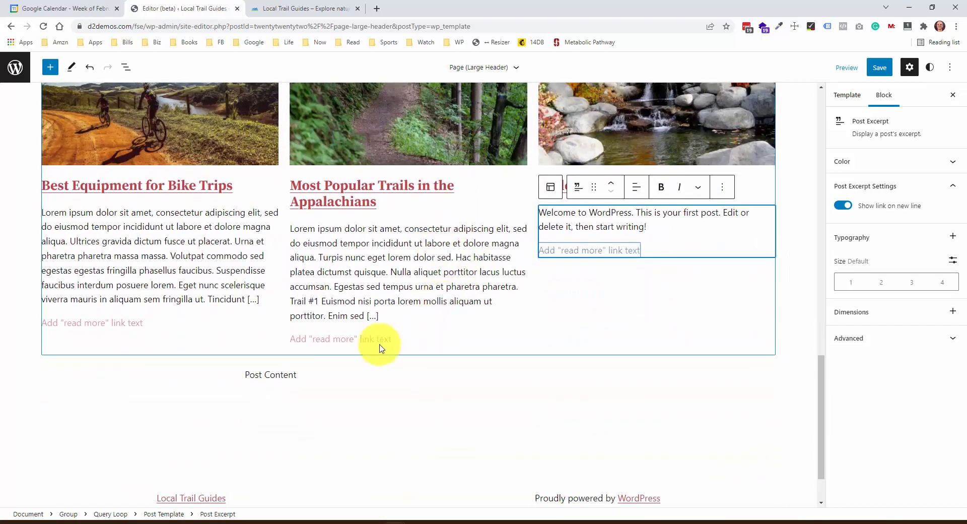
Step: Save the changes made to the Page (Large Header) template
{"action": "left_click", "coordinate": [285, 375]}
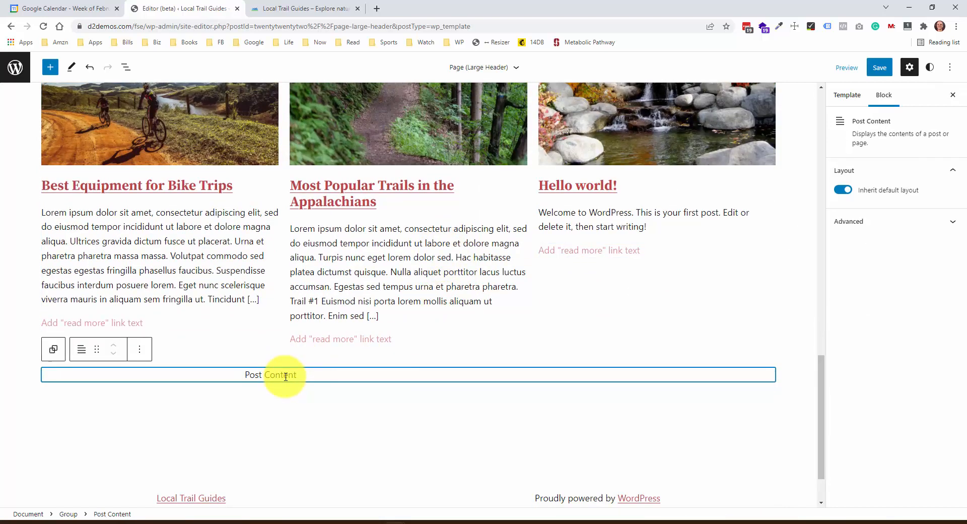
{"action": "left_click", "coordinate": [878, 70]}
{"action": "left_click", "coordinate": [877, 71]}
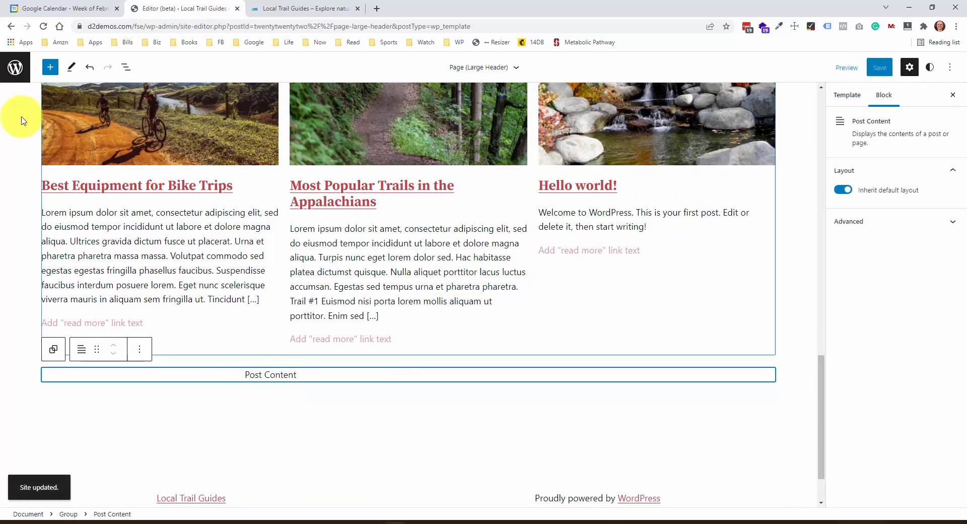
Step: Leave the site editor for the dashboard and open the Home page for editing
{"action": "left_click", "coordinate": [19, 71]}
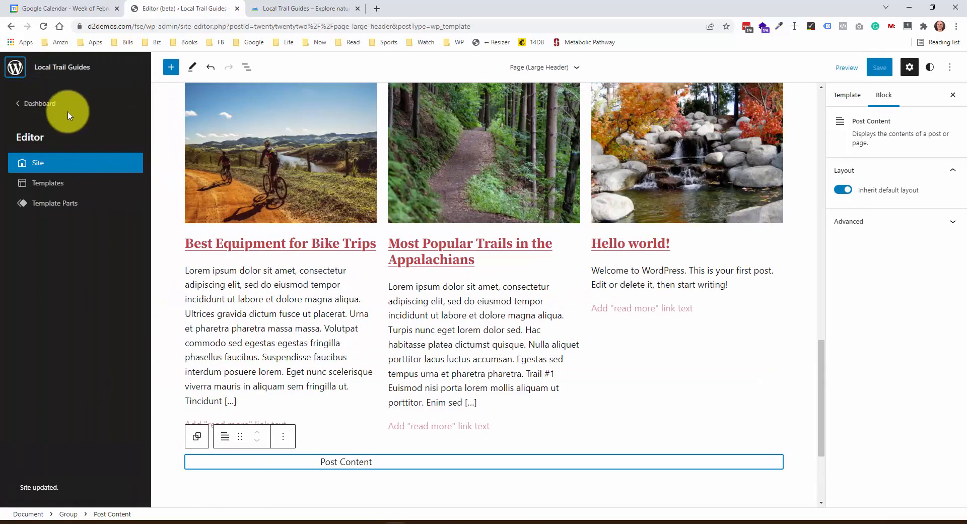
{"action": "left_click", "coordinate": [50, 100]}
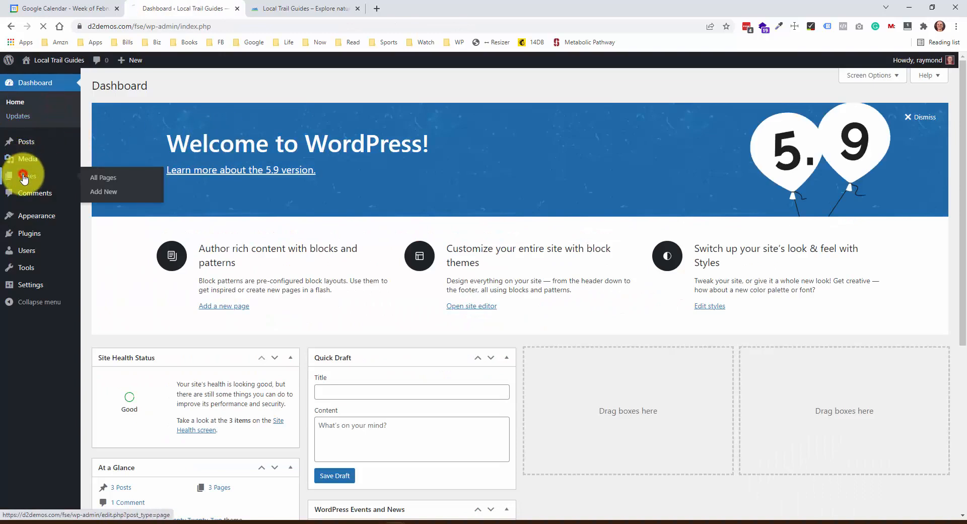
{"action": "left_click", "coordinate": [25, 176]}
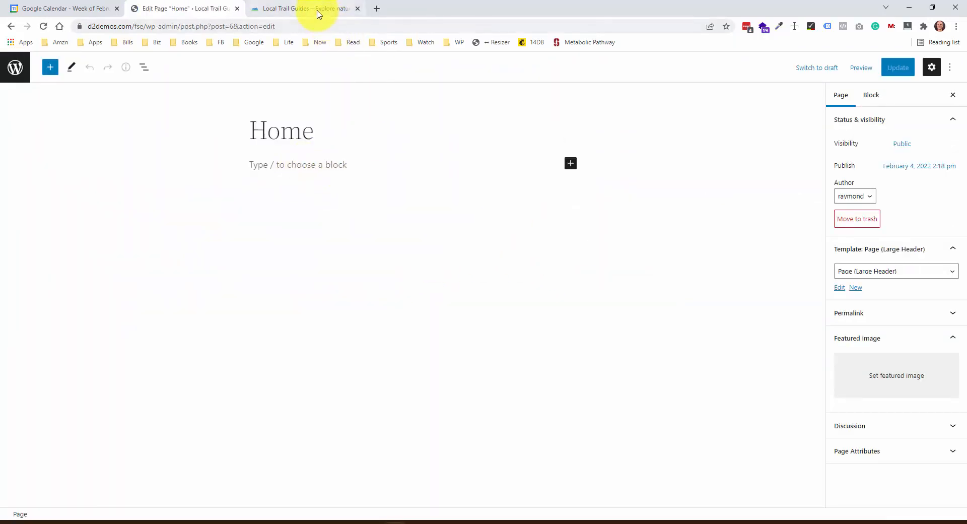
Step: Return to the site editor and bring up the Page (Large Header) template's footer area
{"action": "left_click", "coordinate": [14, 67]}
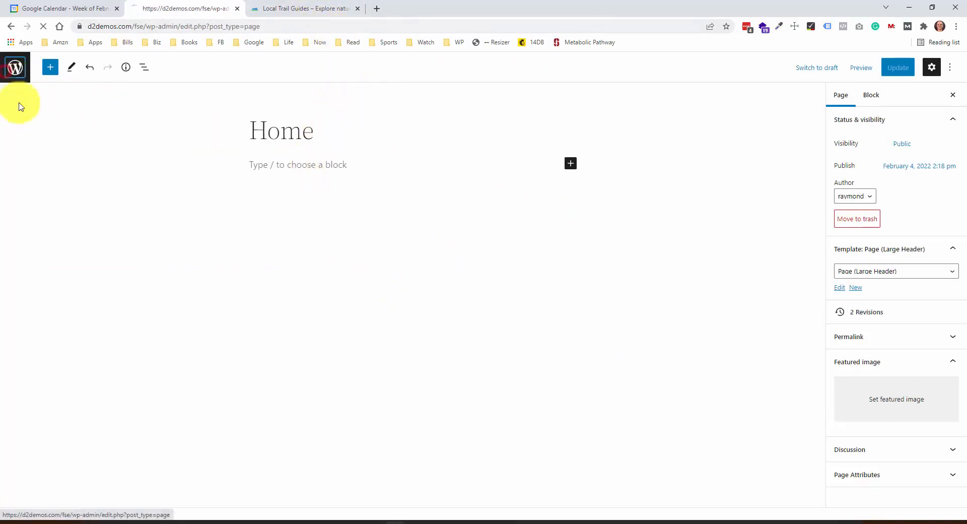
{"action": "left_click", "coordinate": [95, 232]}
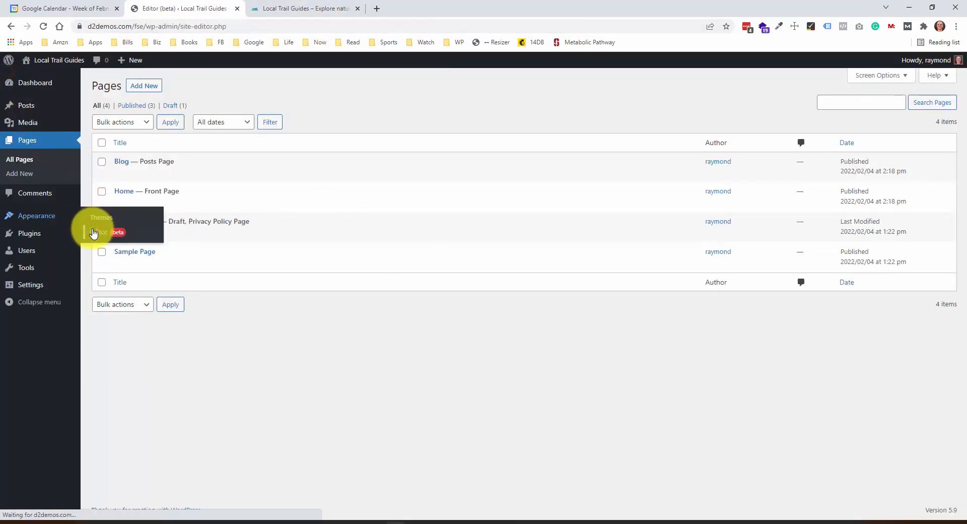
{"action": "scroll", "coordinate": [519, 334], "scroll_direction": "down", "scroll_amount": 5}
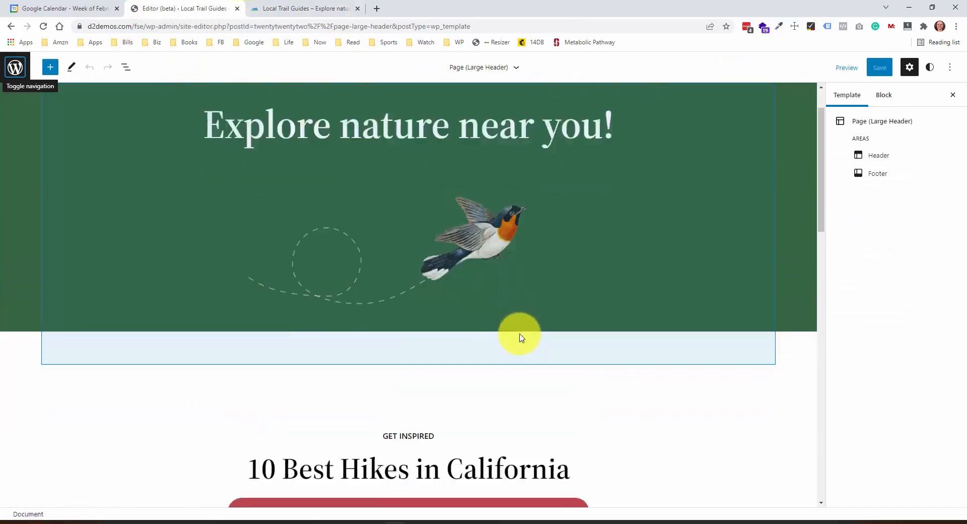
{"action": "scroll", "coordinate": [521, 335], "scroll_direction": "down", "scroll_amount": 14}
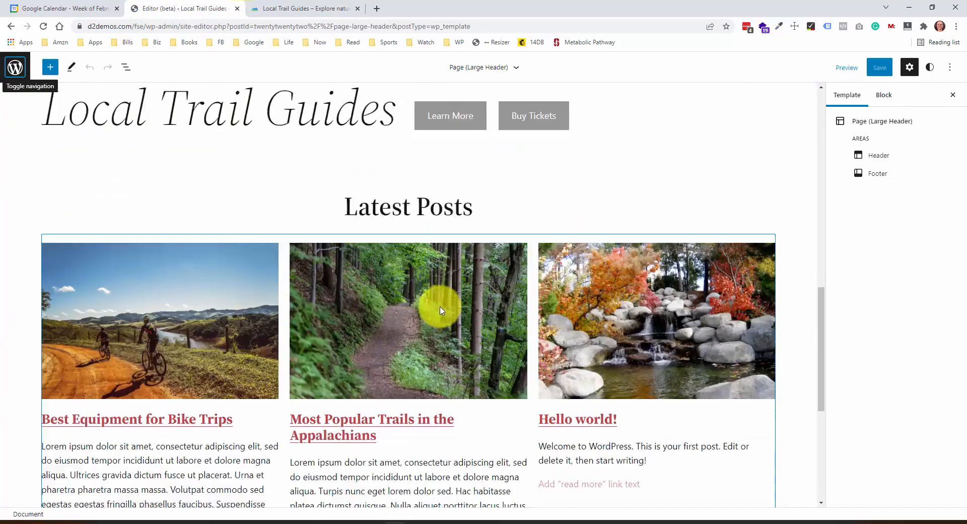
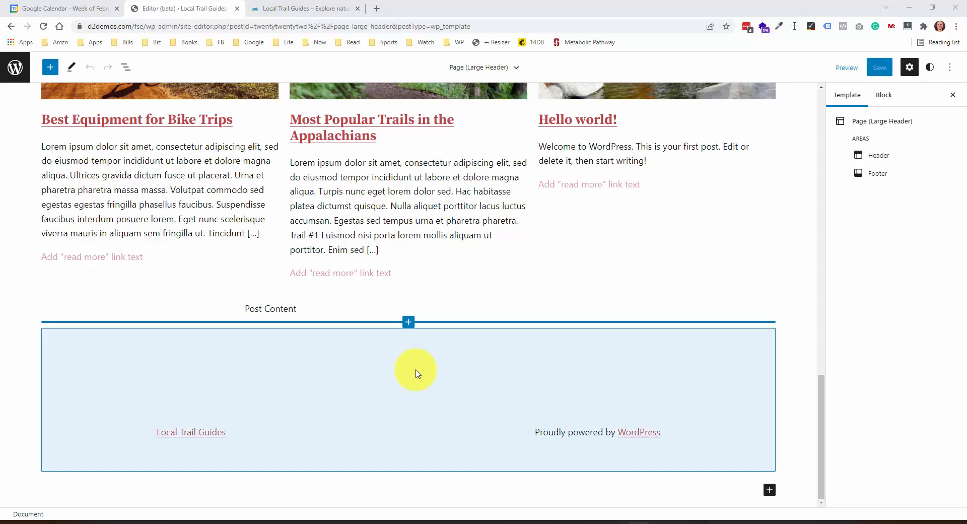
Step: Insert a Social Icons block in the footer's outer group and move it above the row with the site title
{"action": "left_click", "coordinate": [410, 386]}
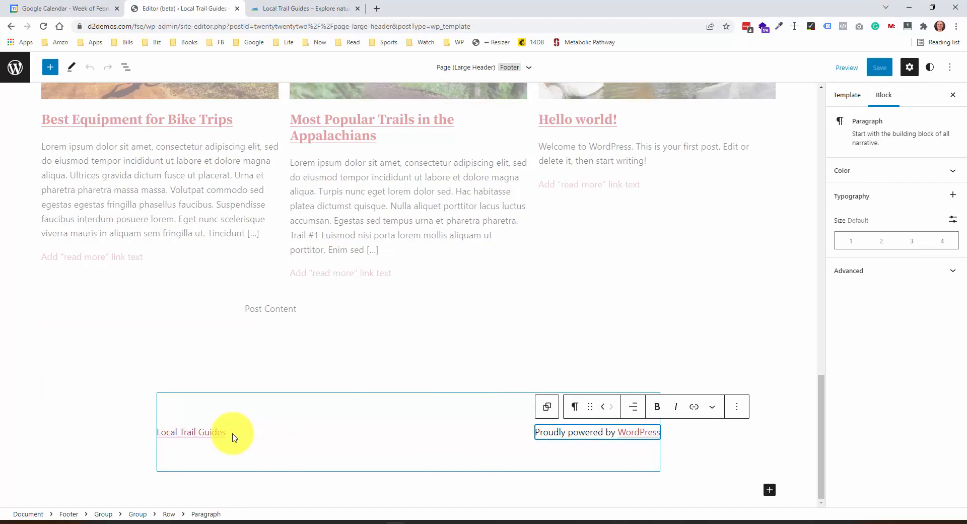
{"action": "left_click", "coordinate": [377, 406]}
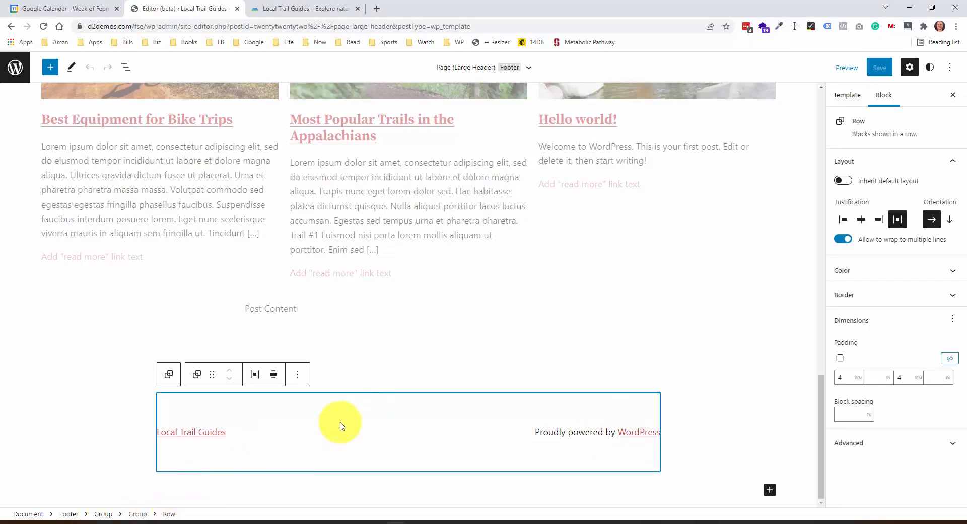
{"action": "left_click", "coordinate": [541, 429]}
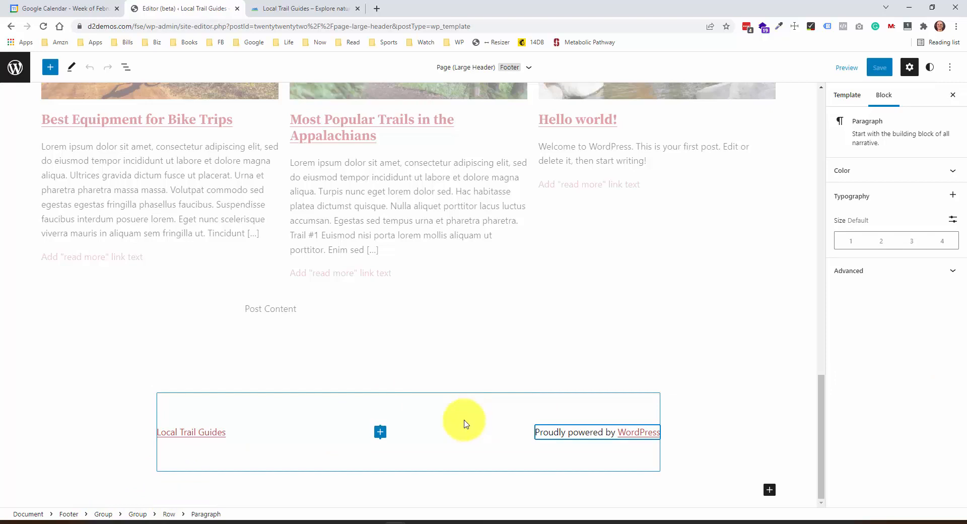
{"action": "left_click", "coordinate": [378, 406]}
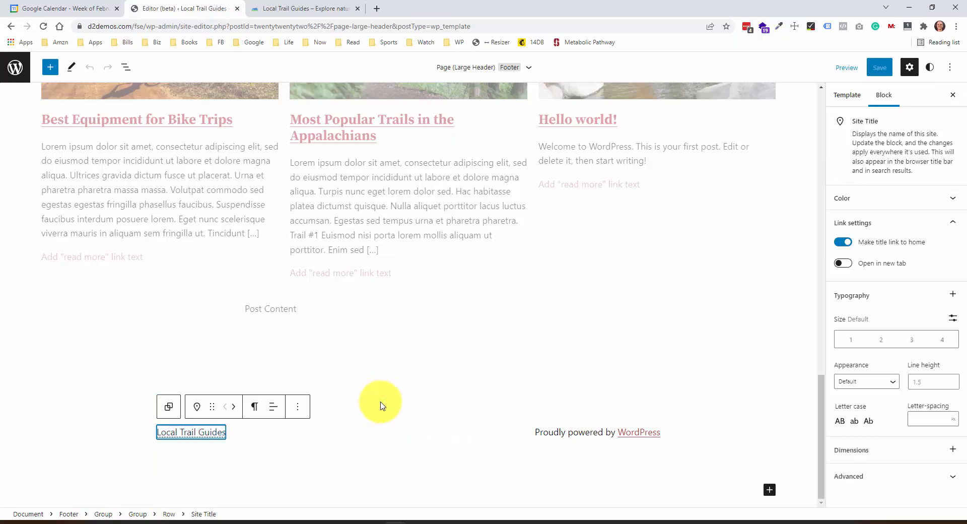
{"action": "left_click", "coordinate": [382, 392]}
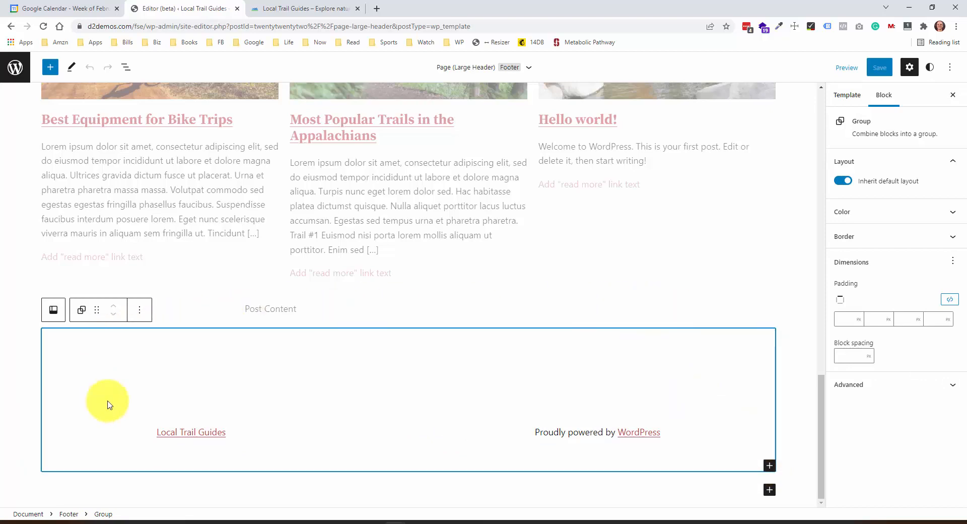
{"action": "left_click", "coordinate": [770, 466]}
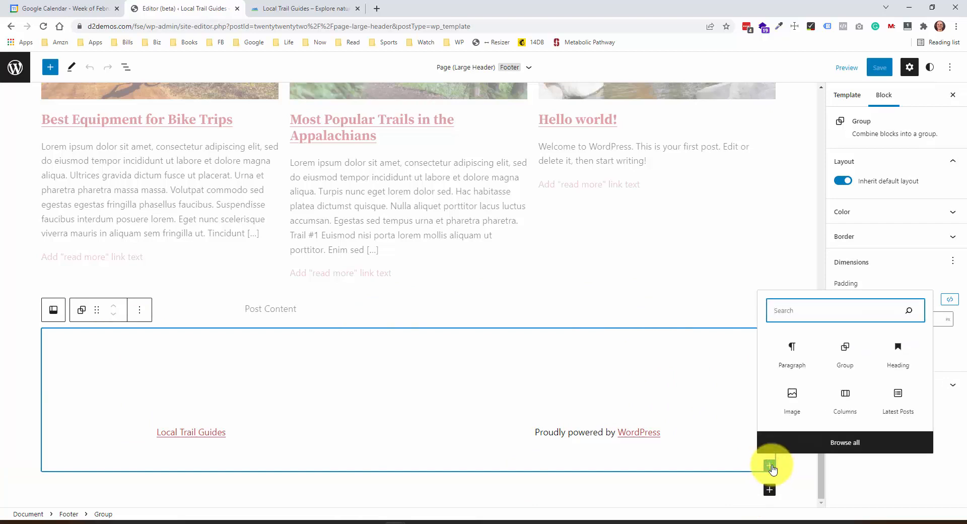
{"action": "type", "text": "social"}
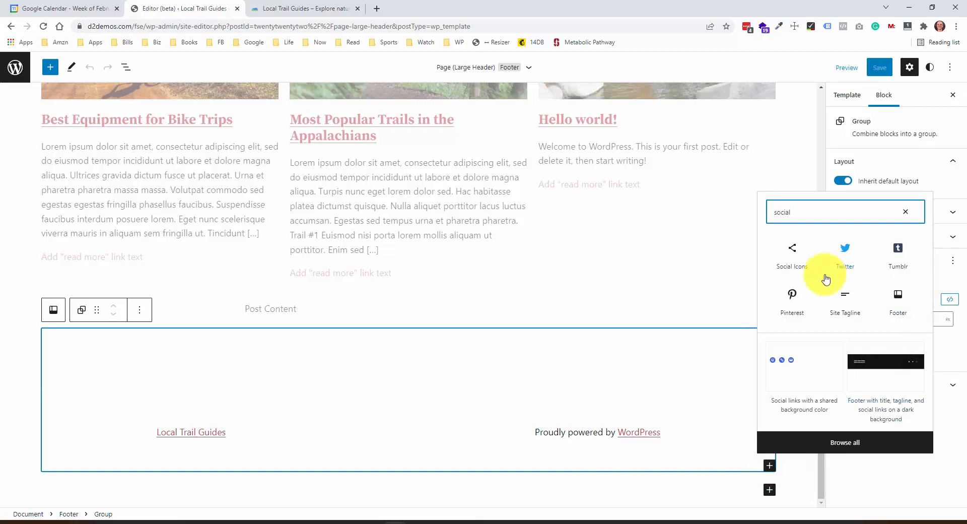
{"action": "left_click", "coordinate": [804, 269]}
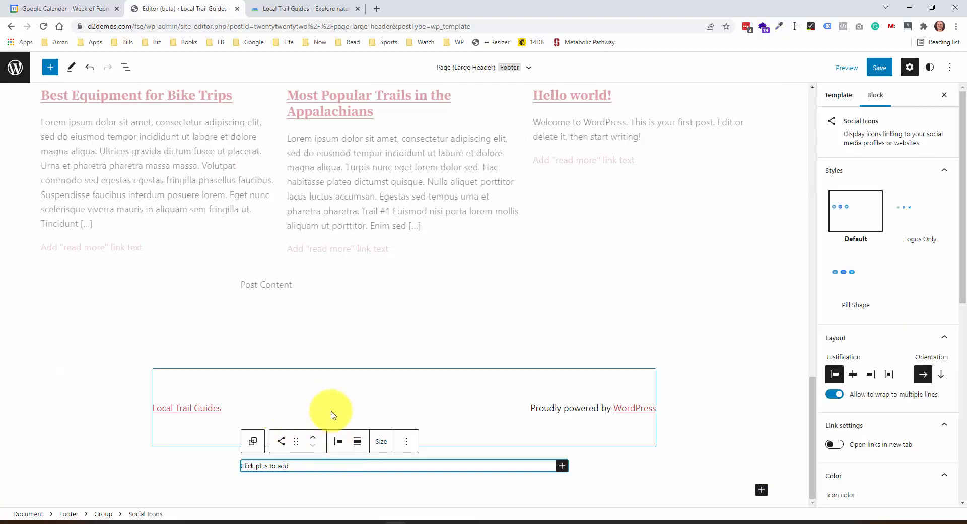
{"action": "left_click_drag", "start_coordinate": [296, 442], "coordinate": [315, 349]}
Step: Add Facebook, Twitter and Reddit icons to the footer's Social Icons block
{"action": "left_click", "coordinate": [562, 374]}
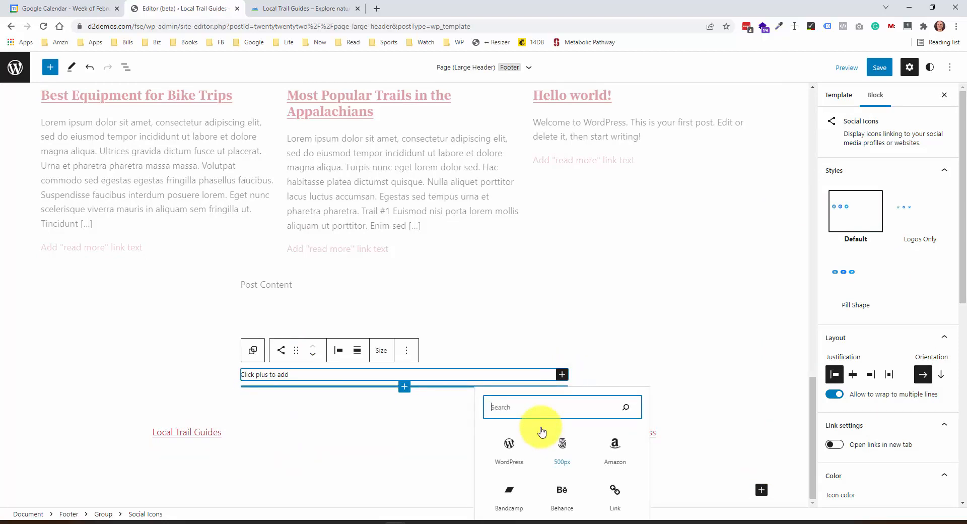
{"action": "type", "text": "face"}
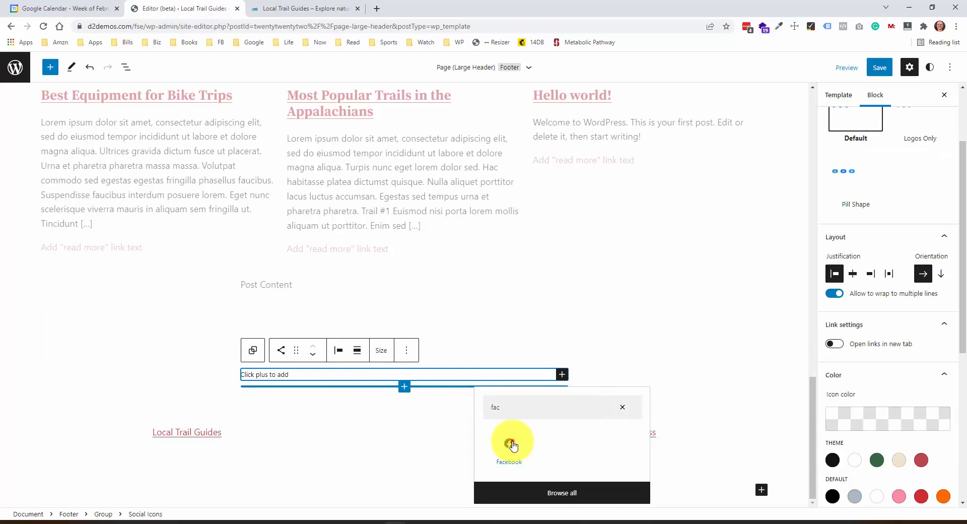
{"action": "left_click", "coordinate": [509, 444]}
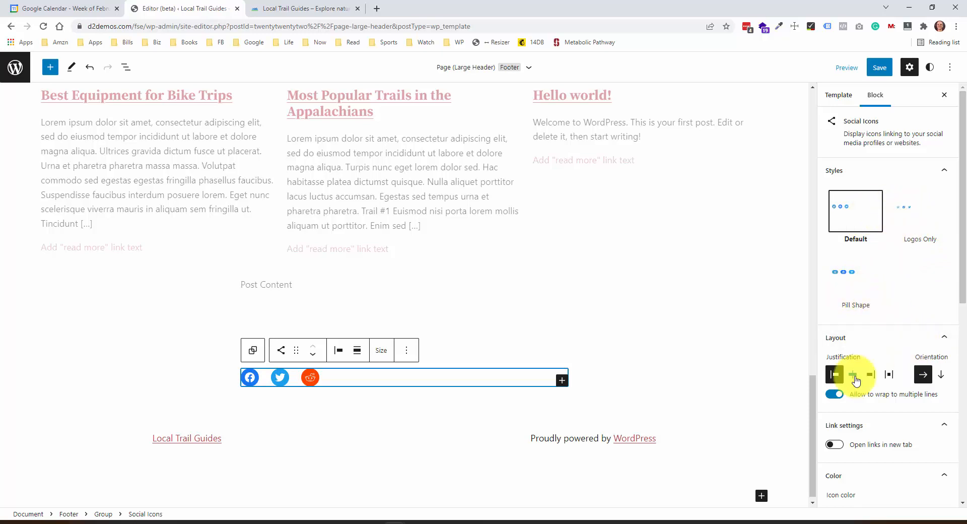
Step: Center the footer's social icons and set their links to open in a new tab
{"action": "left_click", "coordinate": [853, 374]}
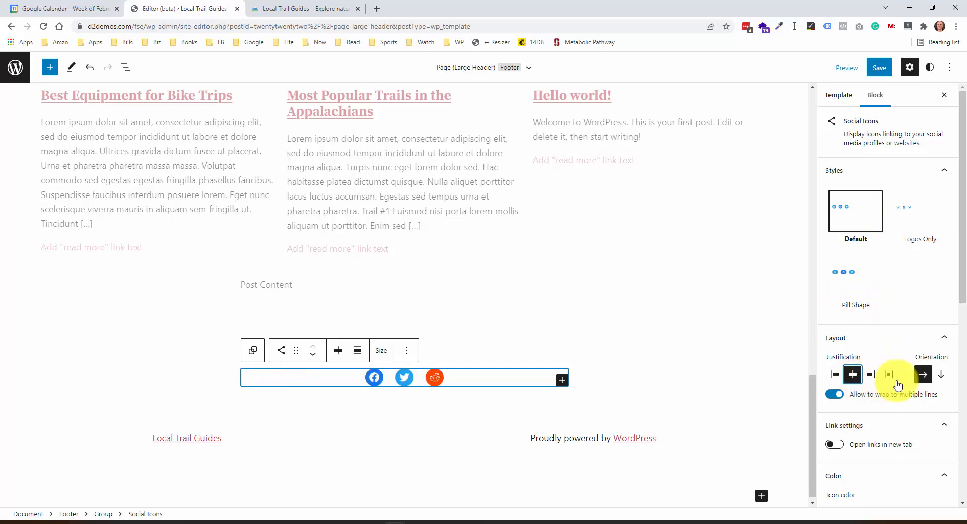
{"action": "scroll", "coordinate": [901, 362], "scroll_direction": "down", "scroll_amount": 2}
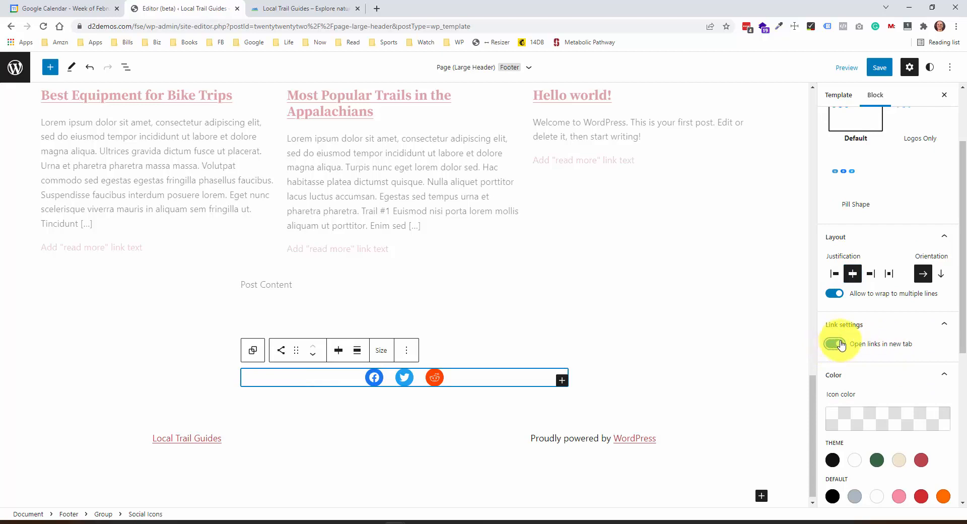
{"action": "left_click", "coordinate": [840, 345]}
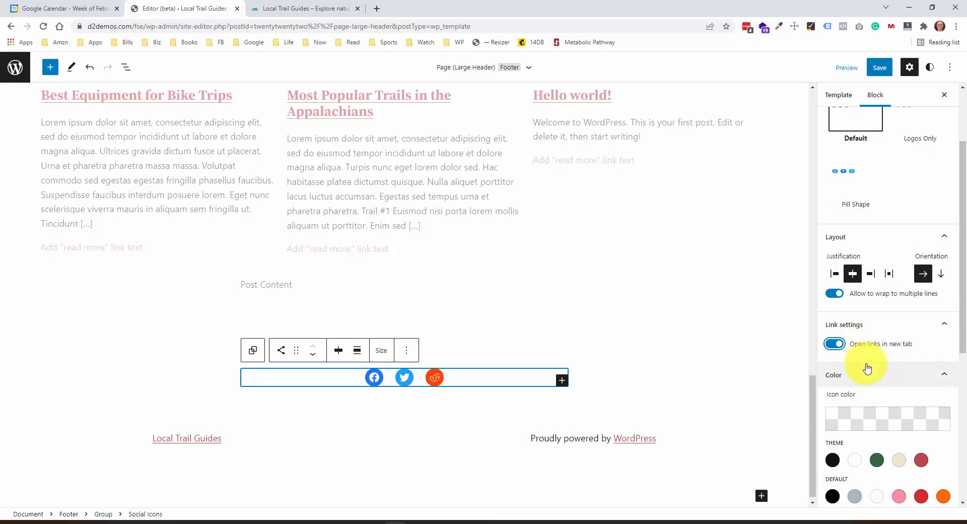
Step: Set the block spacing of the footer's Social Icons block to 20
{"action": "scroll", "coordinate": [867, 368], "scroll_direction": "down", "scroll_amount": 6}
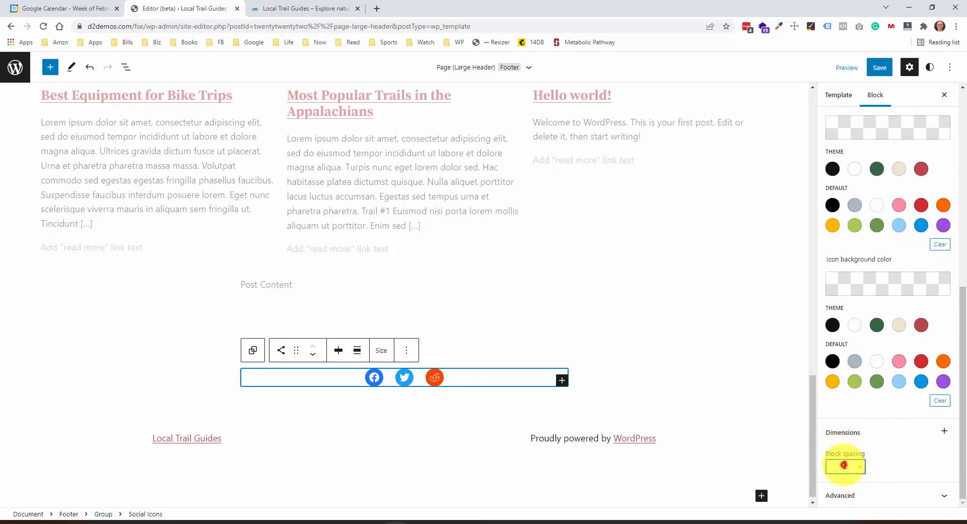
{"action": "type", "text": "20"}
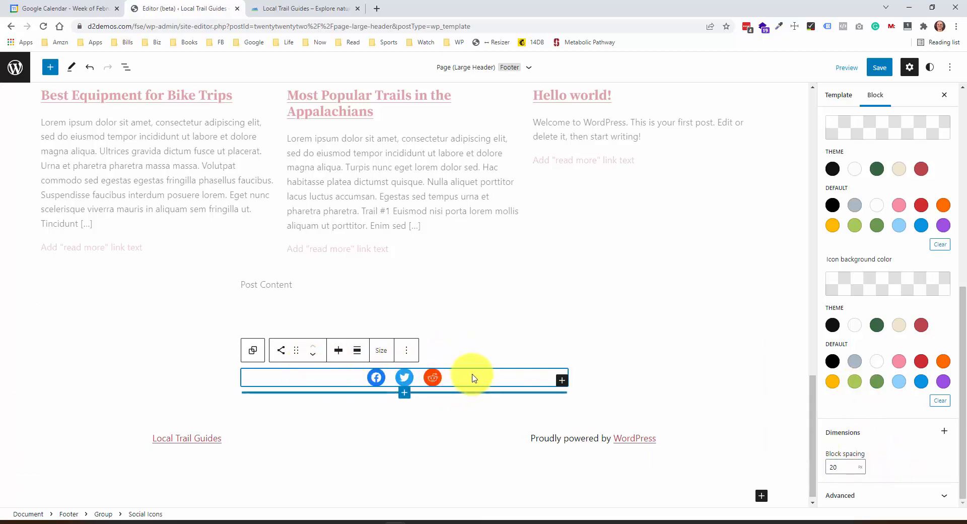
Step: Save the footer's Social Icons block as a reusable block named "My Follow Links"
{"action": "left_click", "coordinate": [406, 351]}
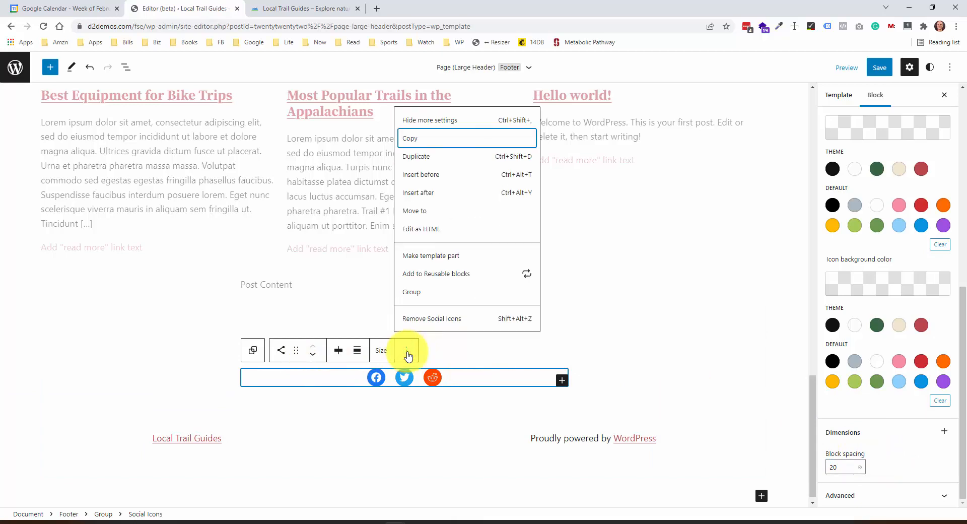
{"action": "left_click", "coordinate": [424, 275]}
{"action": "left_click", "coordinate": [454, 292]}
{"action": "type", "text": "My Follow Links"}
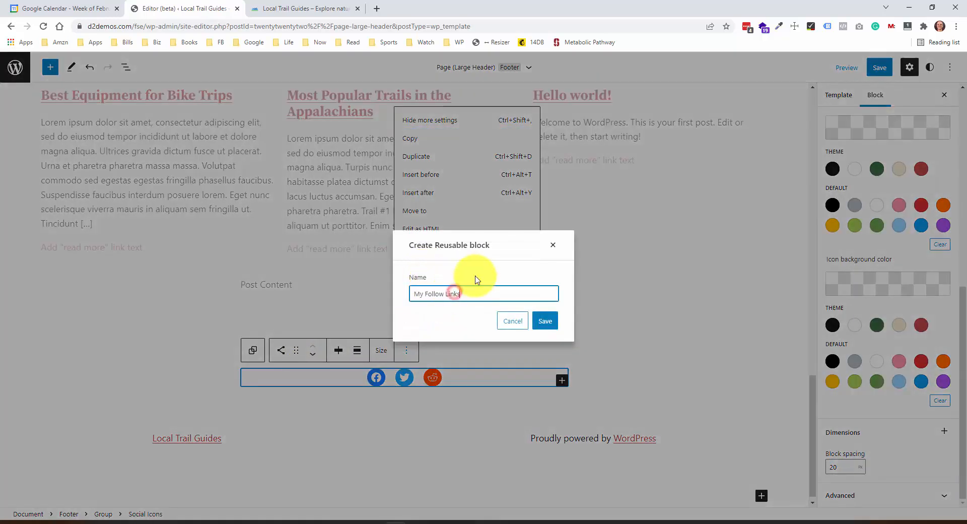
{"action": "left_click", "coordinate": [544, 320]}
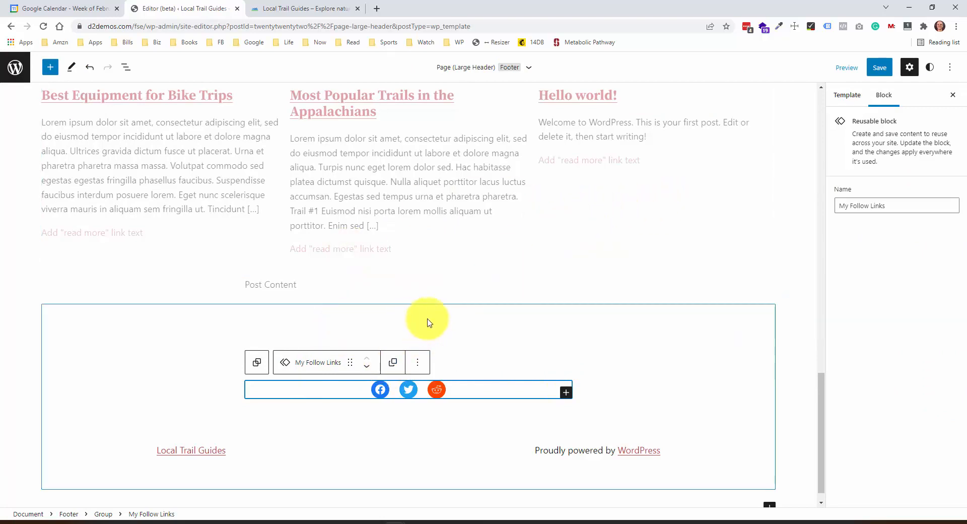
{"action": "scroll", "coordinate": [506, 305], "scroll_direction": "up", "scroll_amount": 15}
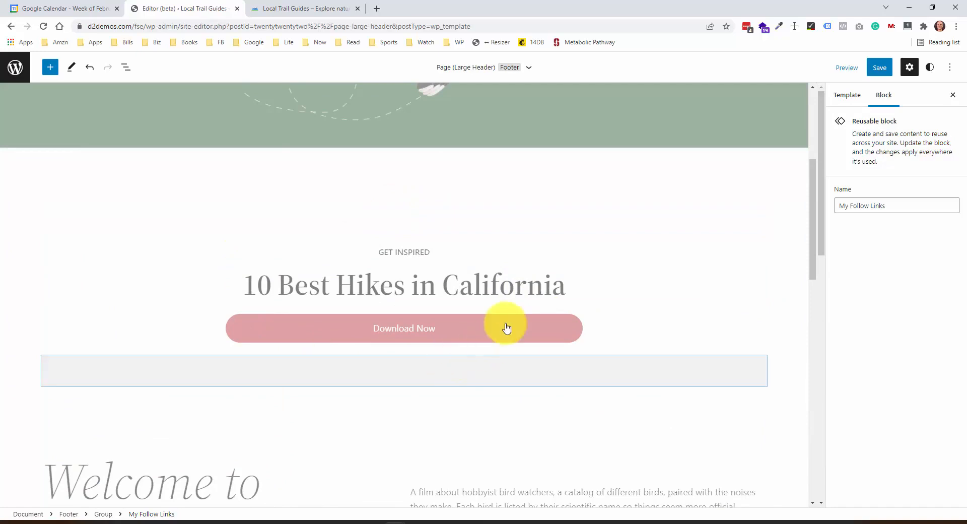
Step: Save the large header template together with the footer and reusable block changes
{"action": "scroll", "coordinate": [443, 341], "scroll_direction": "down", "scroll_amount": 3}
{"action": "scroll", "coordinate": [443, 340], "scroll_direction": "down", "scroll_amount": 7}
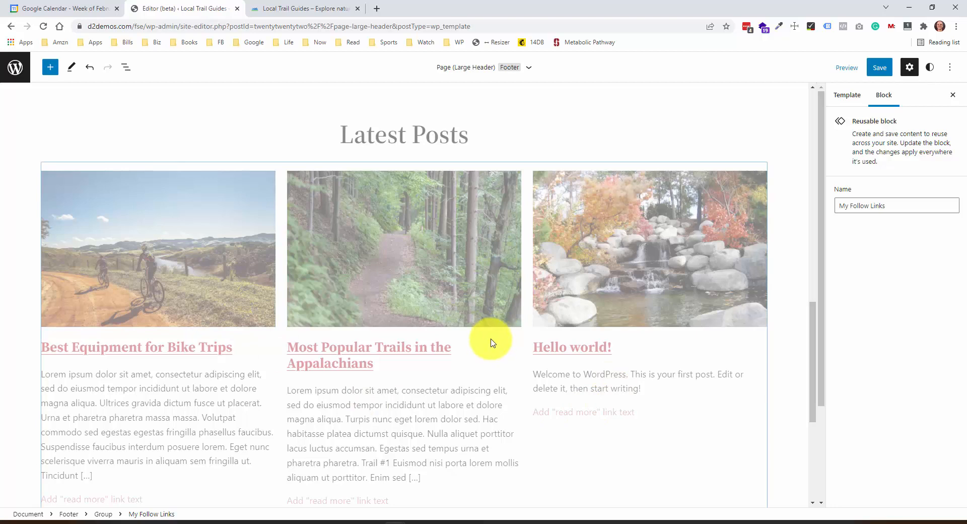
{"action": "scroll", "coordinate": [492, 343], "scroll_direction": "down", "scroll_amount": 5}
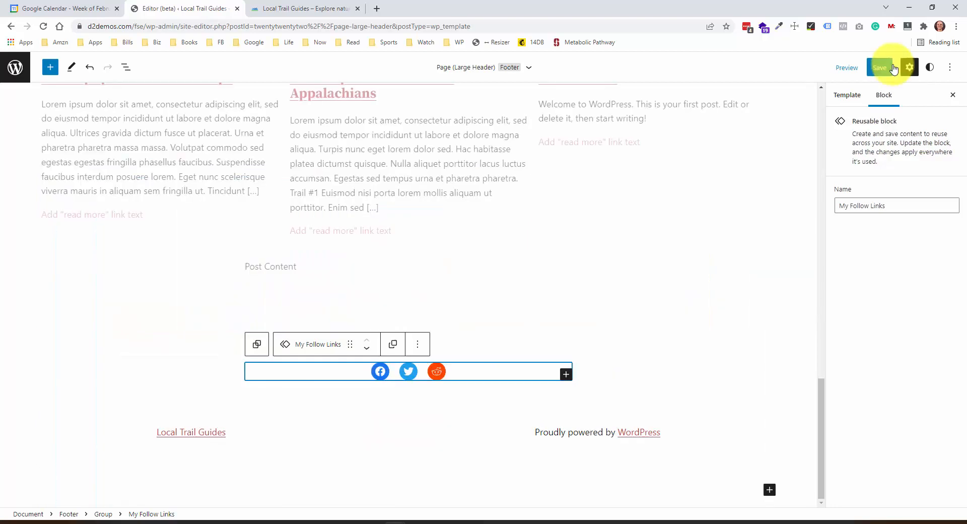
{"action": "left_click", "coordinate": [880, 72]}
{"action": "left_click", "coordinate": [897, 69]}
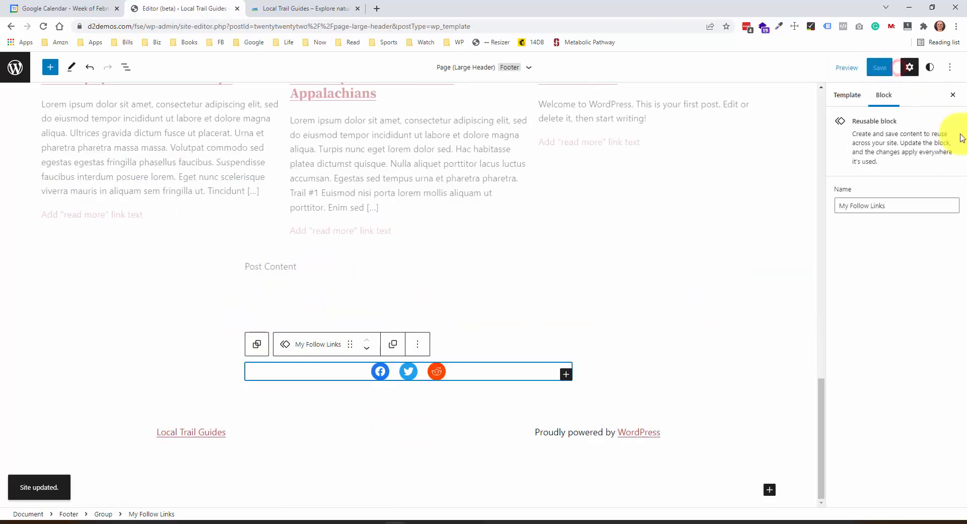
Step: Open the Page template for single pages from the list of all templates
{"action": "left_click", "coordinate": [530, 70]}
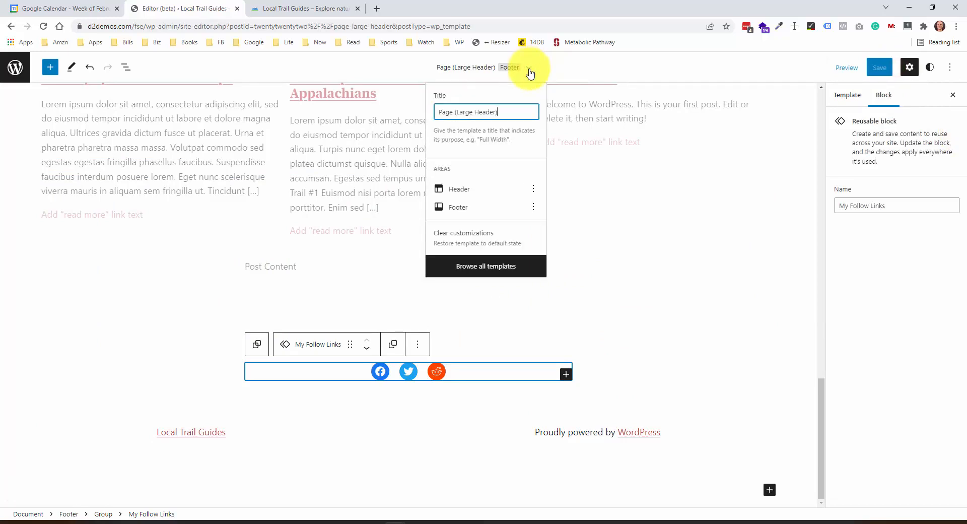
{"action": "left_click", "coordinate": [492, 274]}
{"action": "scroll", "coordinate": [290, 354], "scroll_direction": "down", "scroll_amount": 1}
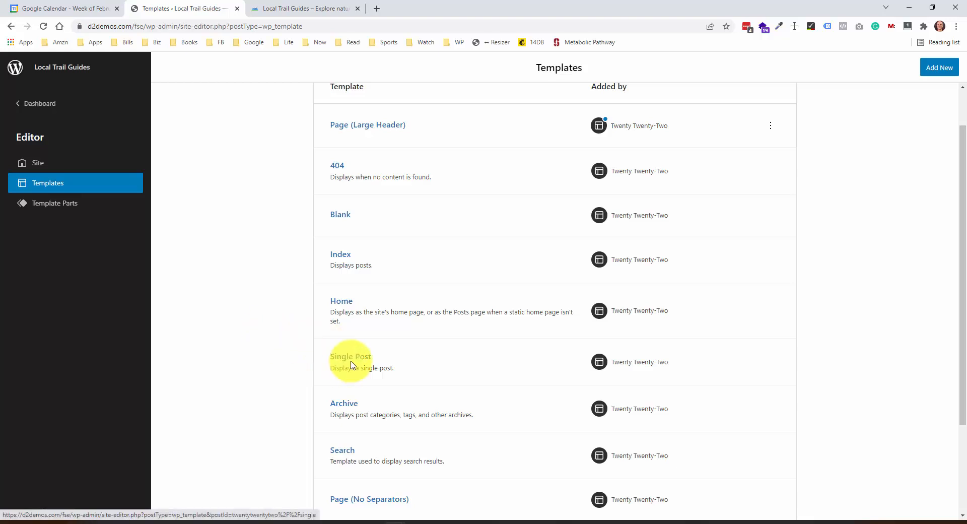
{"action": "scroll", "coordinate": [298, 371], "scroll_direction": "down", "scroll_amount": 3}
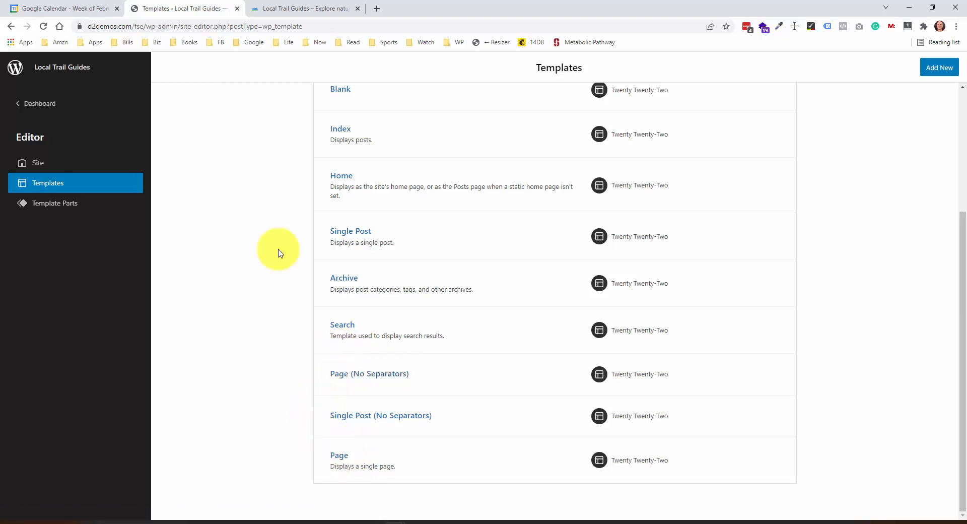
{"action": "left_click", "coordinate": [339, 456]}
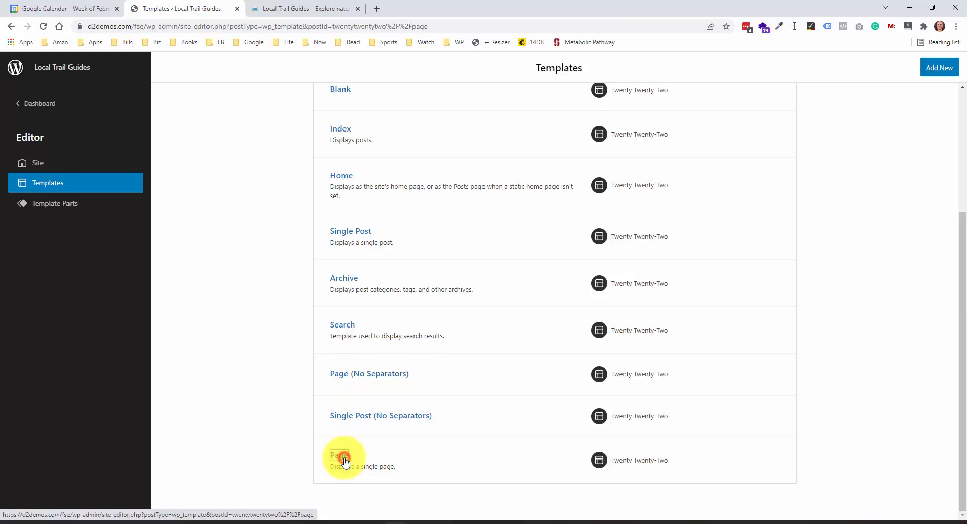
Step: Examine the live home page from its header to the latest posts, and the layout of the Sample Page
{"action": "left_click", "coordinate": [318, 8]}
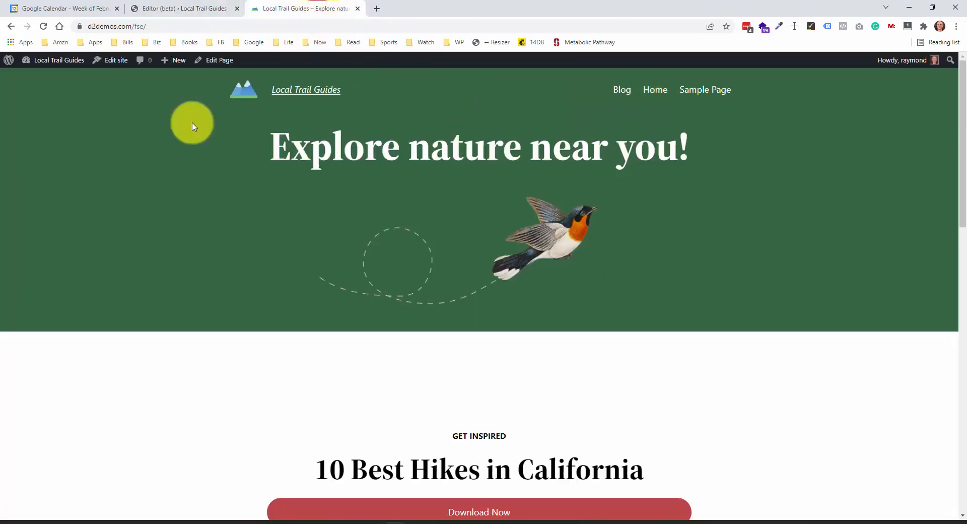
{"action": "right_click", "coordinate": [136, 114]}
{"action": "left_click", "coordinate": [184, 147]}
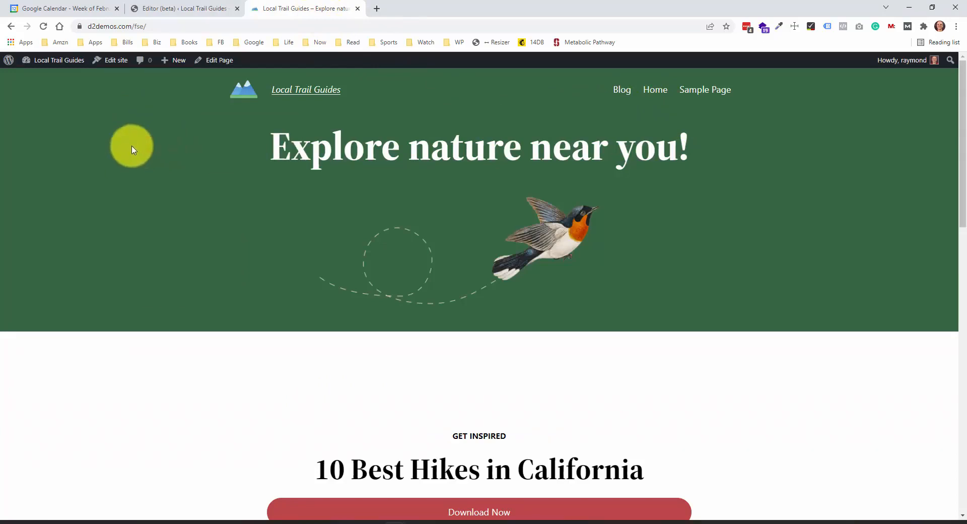
{"action": "scroll", "coordinate": [732, 186], "scroll_direction": "down", "scroll_amount": 8}
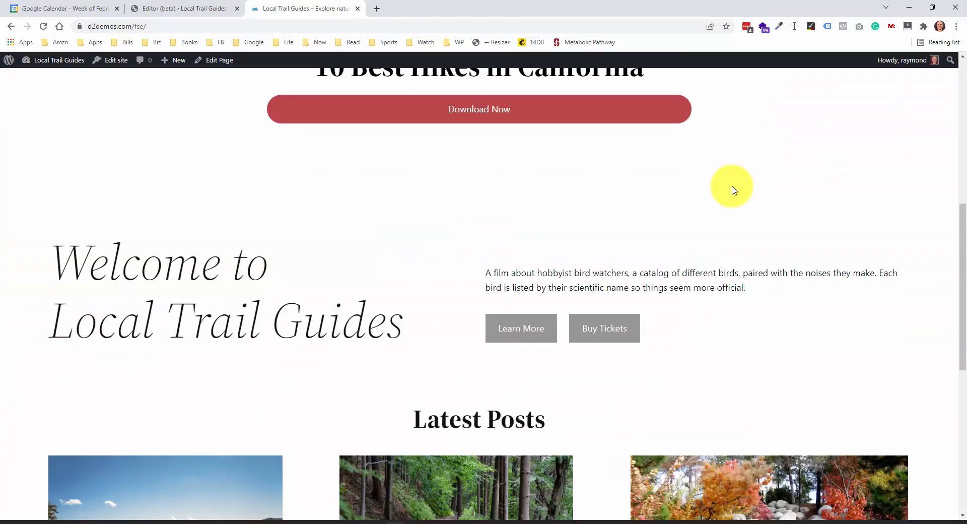
{"action": "scroll", "coordinate": [730, 176], "scroll_direction": "down", "scroll_amount": 2}
{"action": "scroll", "coordinate": [561, 181], "scroll_direction": "down", "scroll_amount": 6}
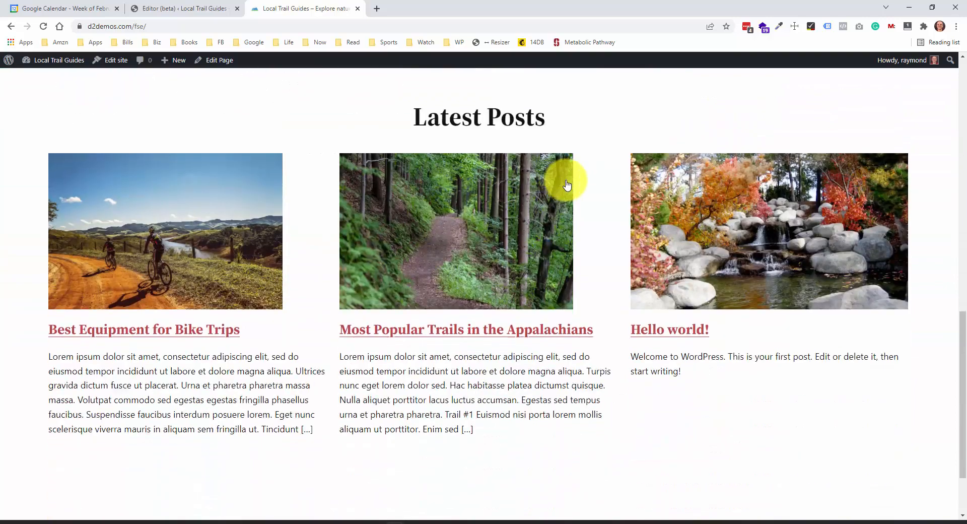
{"action": "scroll", "coordinate": [559, 176], "scroll_direction": "up", "scroll_amount": 15}
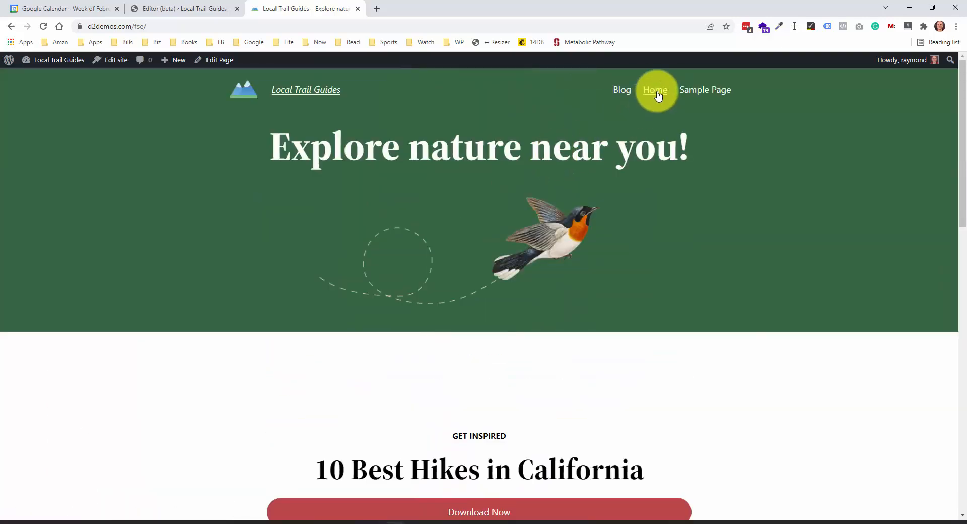
{"action": "left_click", "coordinate": [715, 93]}
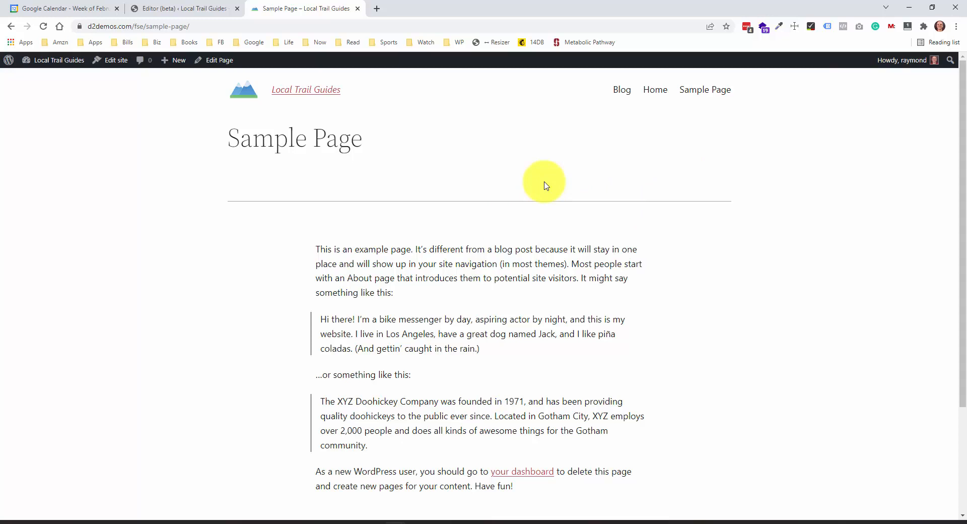
Step: Detach the header's blocks from their template part in the Page template
{"action": "left_click", "coordinate": [207, 9]}
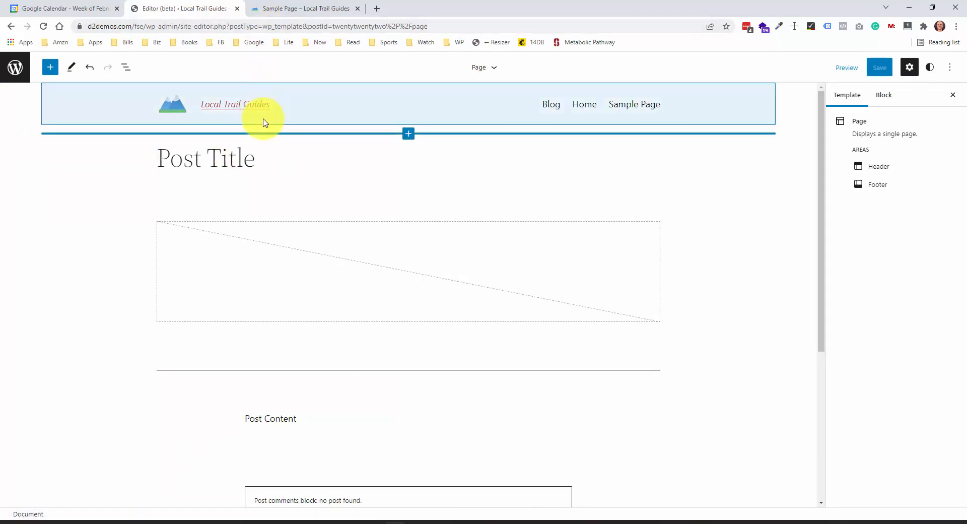
{"action": "left_click", "coordinate": [84, 112]}
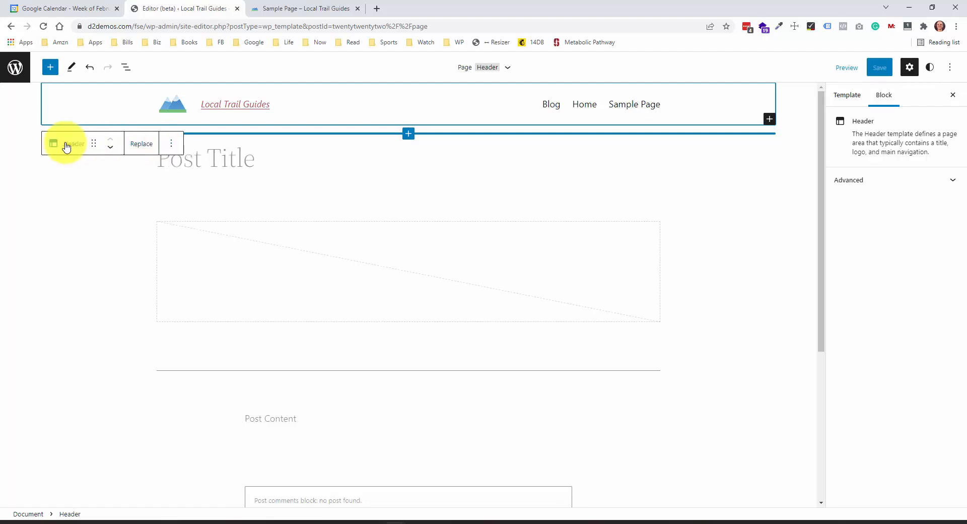
{"action": "left_click", "coordinate": [173, 145]}
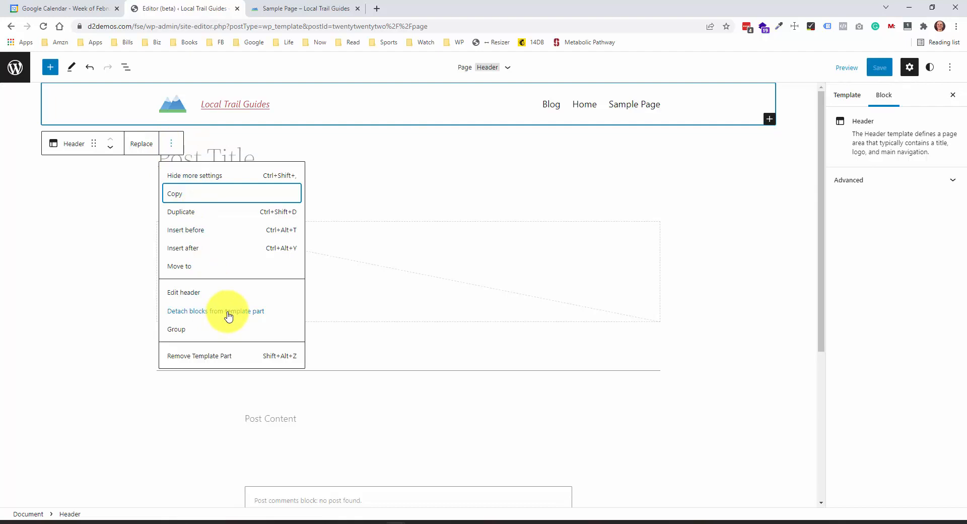
{"action": "left_click", "coordinate": [219, 311]}
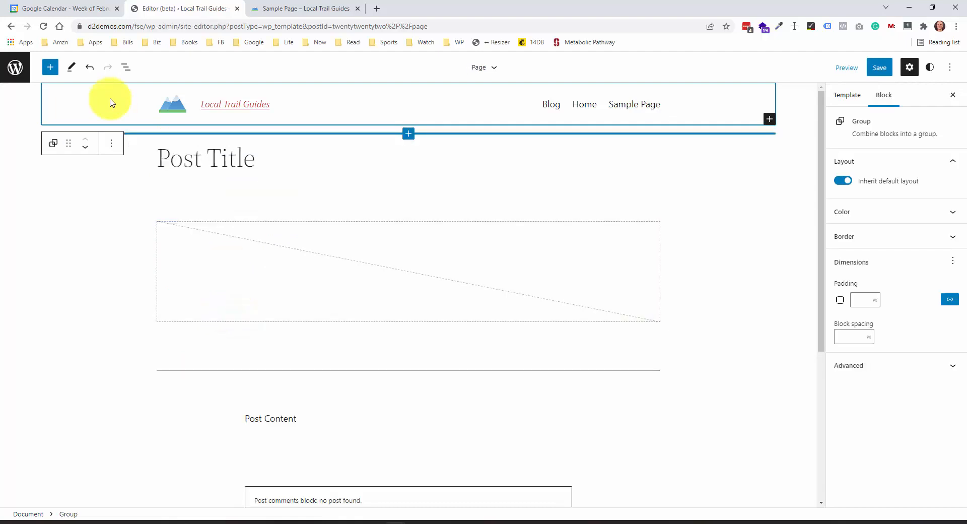
Step: Set the Page template's header group background to the theme green #386641 and its text color to white #ffffff
{"action": "left_click", "coordinate": [955, 215]}
{"action": "scroll", "coordinate": [946, 232], "scroll_direction": "down", "scroll_amount": 2}
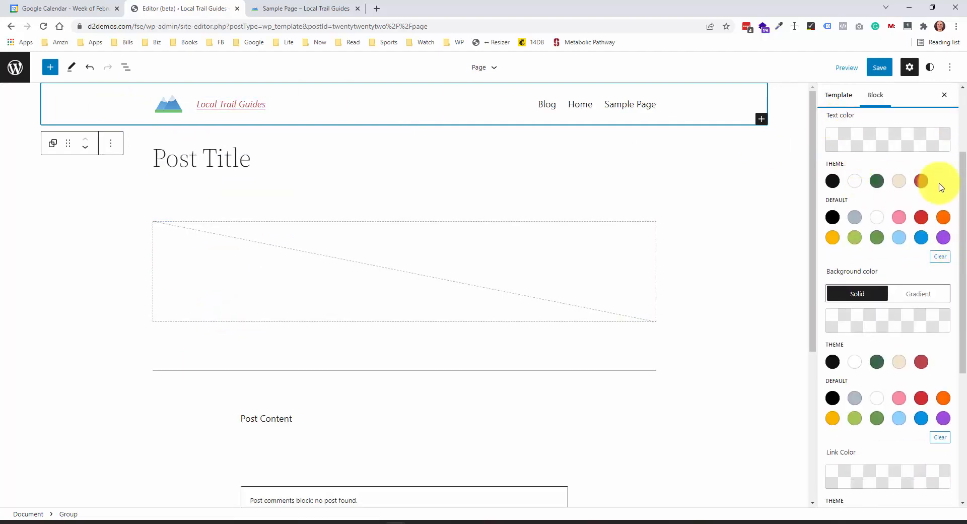
{"action": "left_click", "coordinate": [877, 362]}
{"action": "scroll", "coordinate": [878, 362], "scroll_direction": "up", "scroll_amount": 2}
{"action": "left_click", "coordinate": [854, 297]}
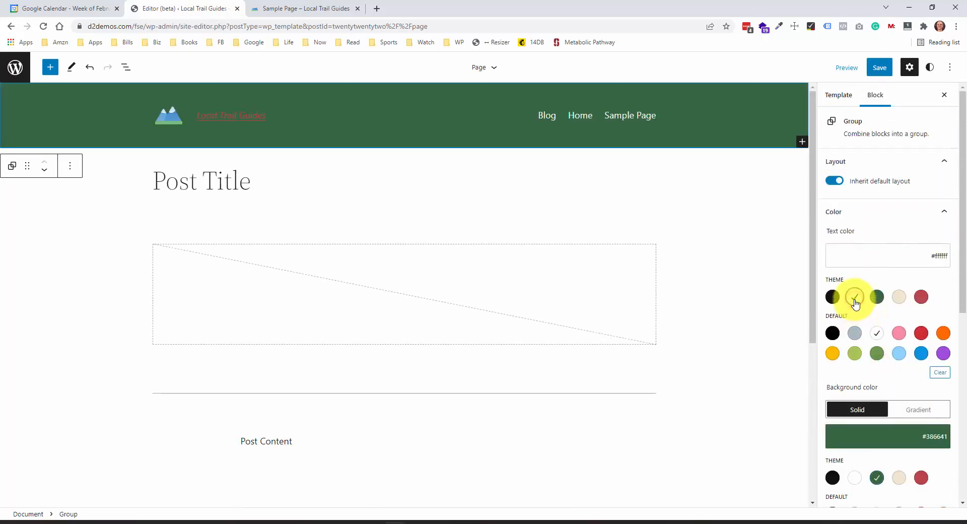
{"action": "scroll", "coordinate": [856, 307], "scroll_direction": "down", "scroll_amount": 5}
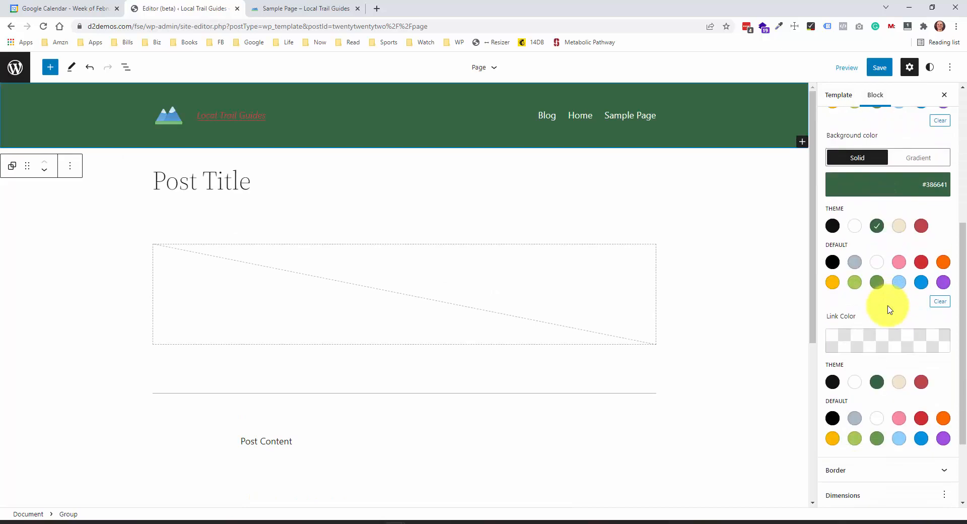
Step: Set the green header group's link color to white and compare it with the live site's front page header
{"action": "left_click", "coordinate": [854, 382]}
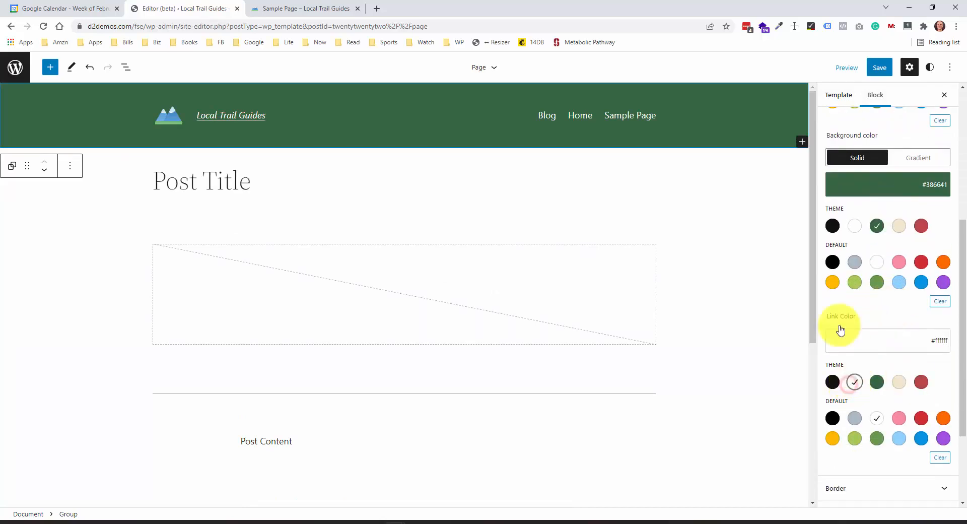
{"action": "left_click", "coordinate": [318, 11]}
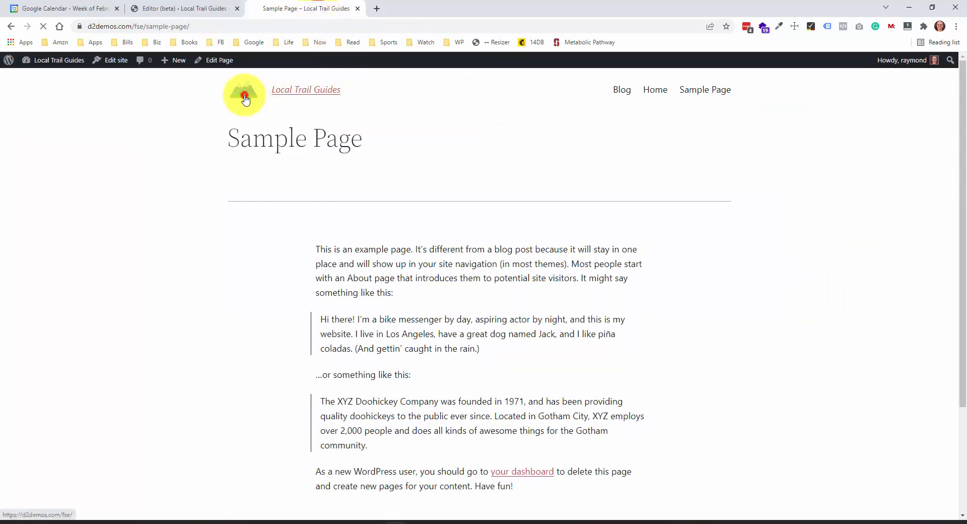
{"action": "left_click", "coordinate": [244, 96]}
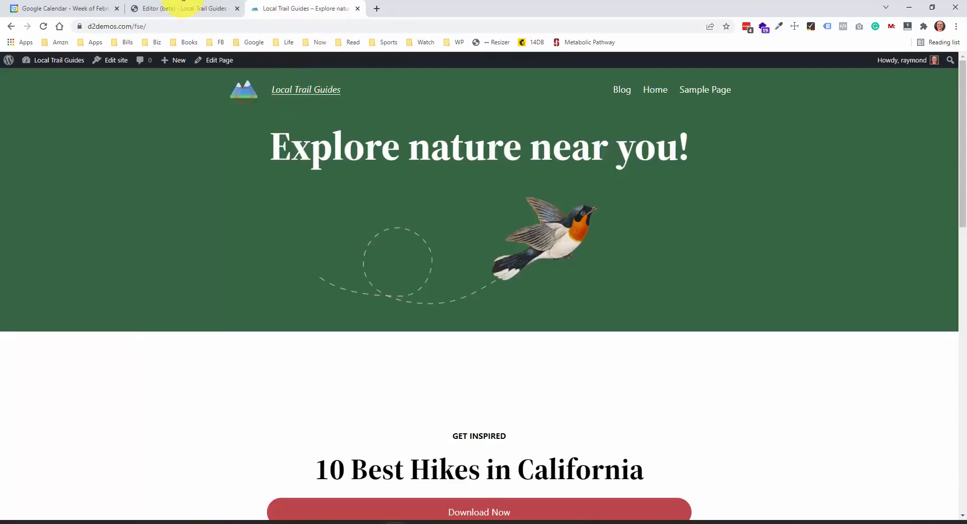
{"action": "left_click", "coordinate": [213, 15]}
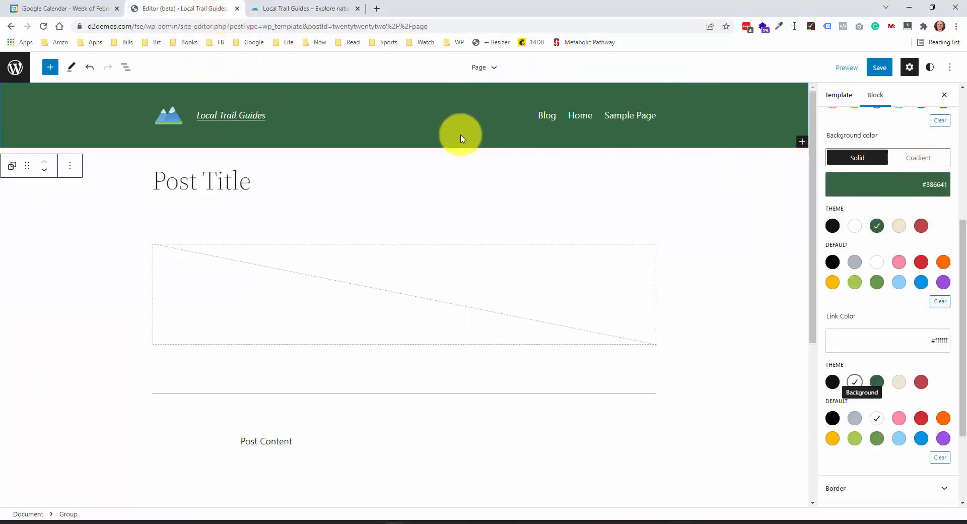
Step: Move the Post Title block into the green header group and center its text
{"action": "left_click", "coordinate": [347, 187]}
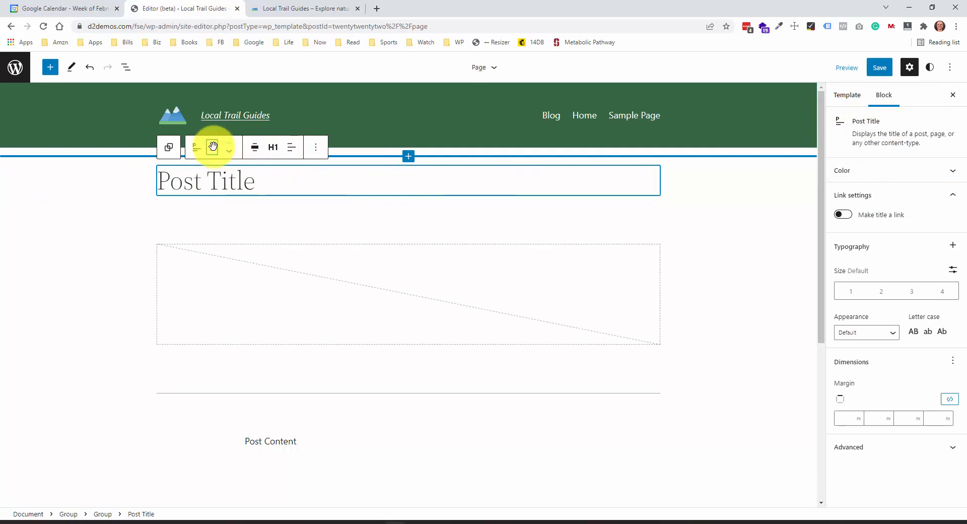
{"action": "left_click_drag", "start_coordinate": [212, 147], "coordinate": [274, 143]}
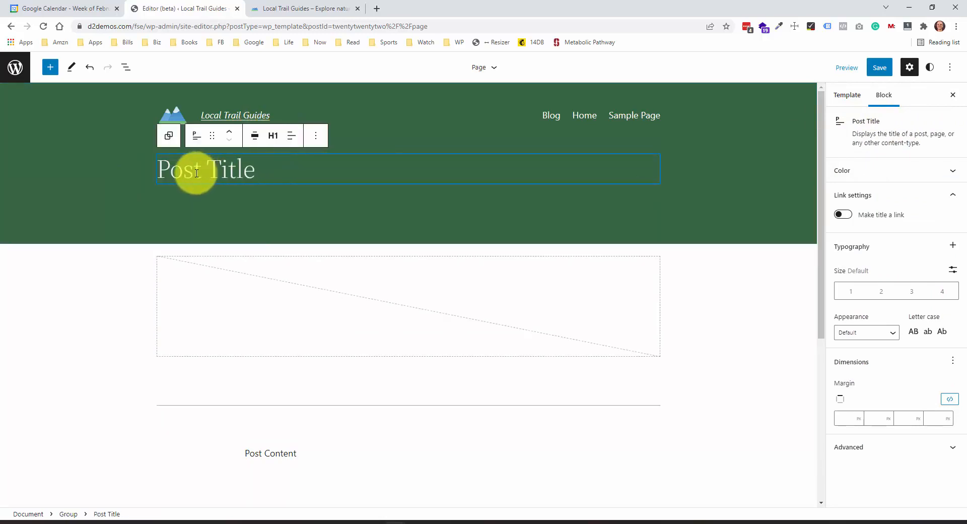
{"action": "left_click", "coordinate": [254, 139]}
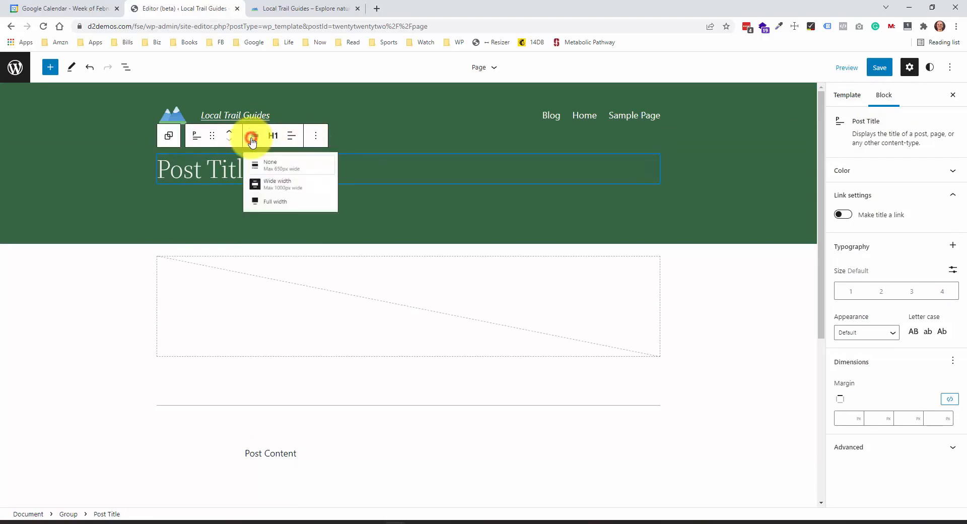
{"action": "left_click", "coordinate": [252, 141]}
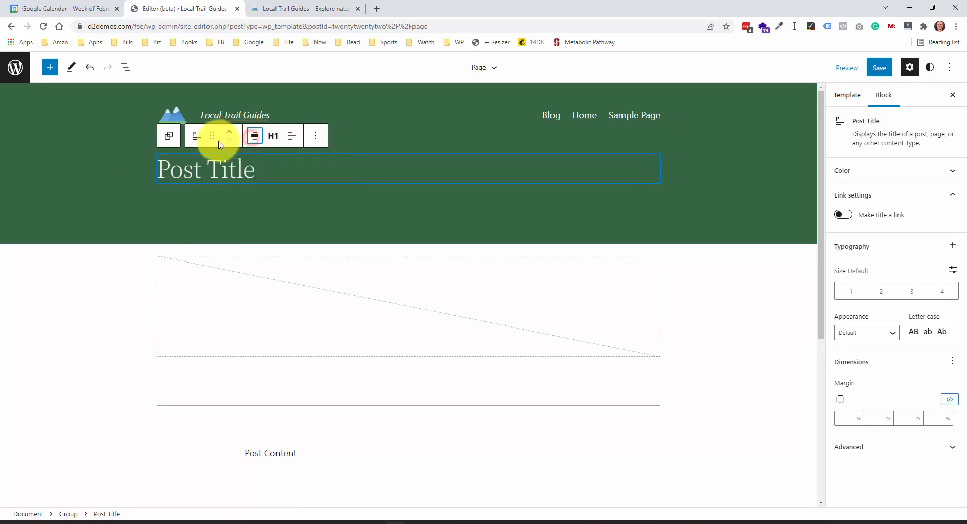
{"action": "left_click", "coordinate": [296, 136]}
{"action": "left_click", "coordinate": [316, 187]}
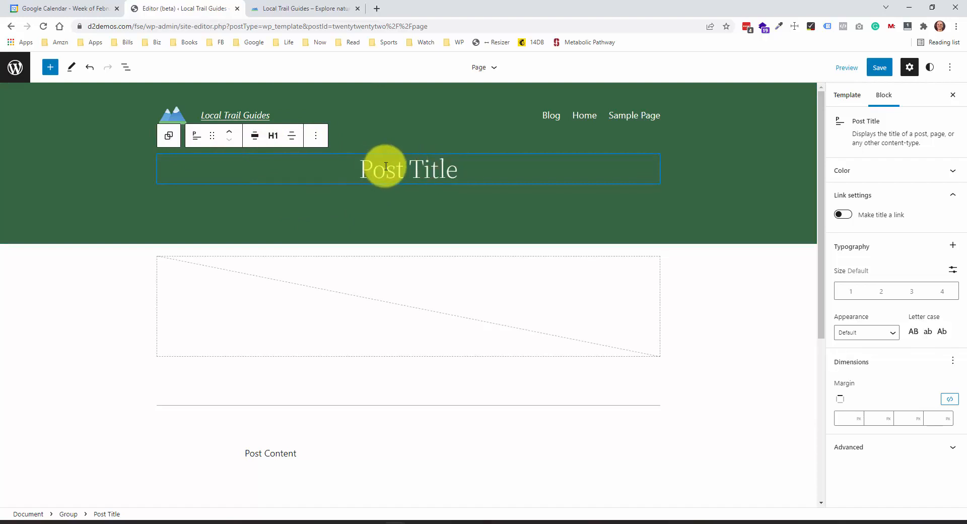
Step: Set the Post Title's typography appearance to Bold
{"action": "left_click", "coordinate": [875, 333]}
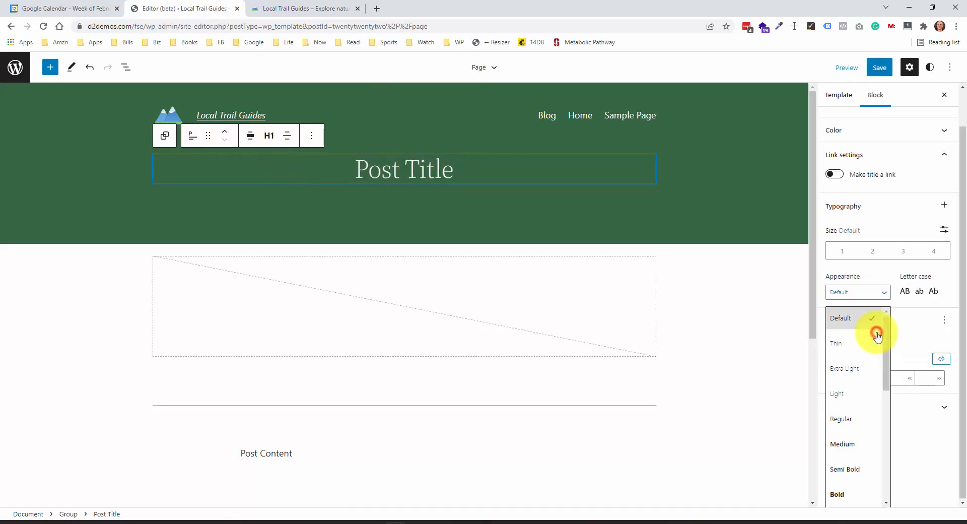
{"action": "left_click", "coordinate": [849, 494]}
{"action": "left_click", "coordinate": [78, 171]}
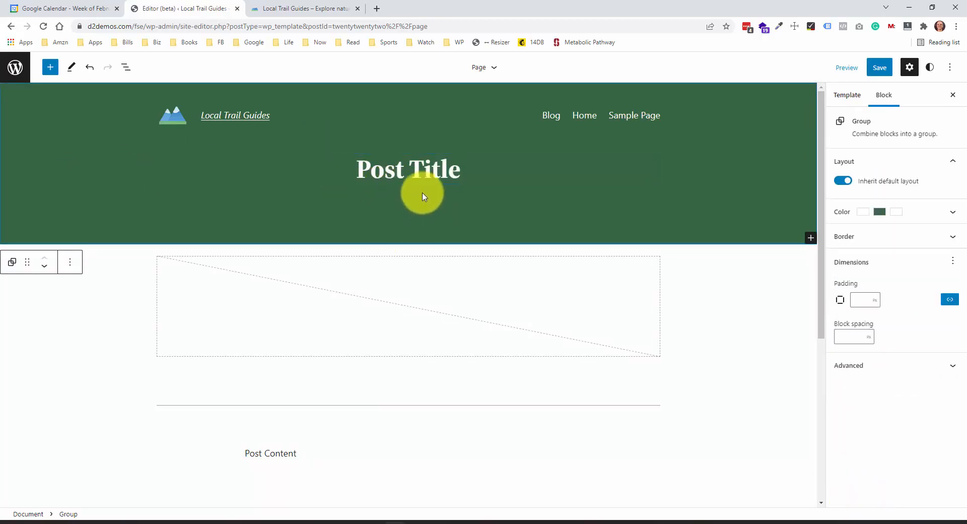
{"action": "left_click", "coordinate": [480, 171]}
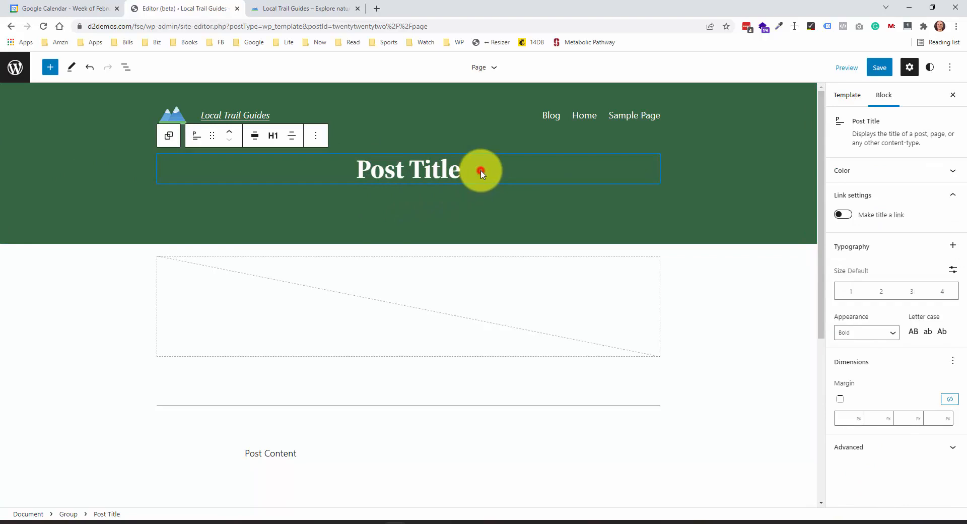
Step: Try paddings of 0 and 25 px on the green header group
{"action": "left_click", "coordinate": [775, 199]}
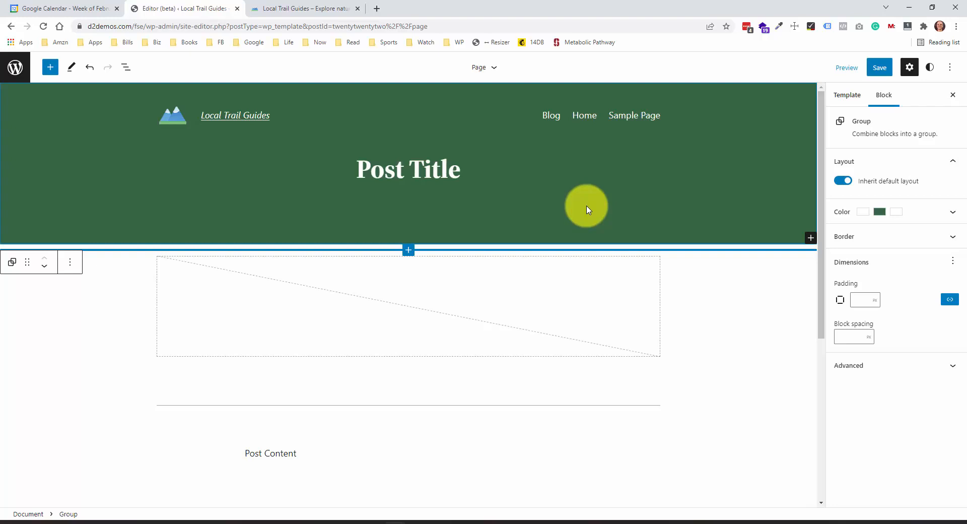
{"action": "left_click", "coordinate": [863, 297]}
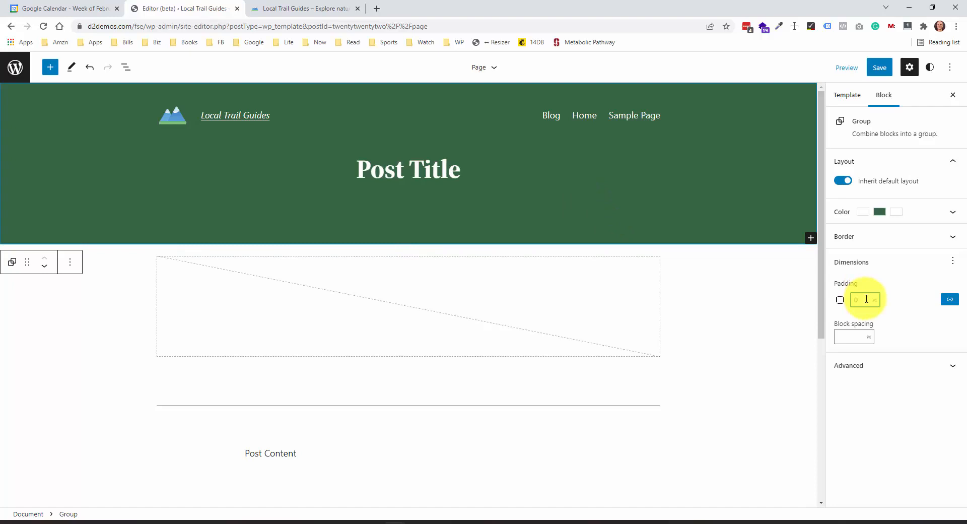
{"action": "type", "text": "0"}
{"action": "left_click", "coordinate": [839, 333]}
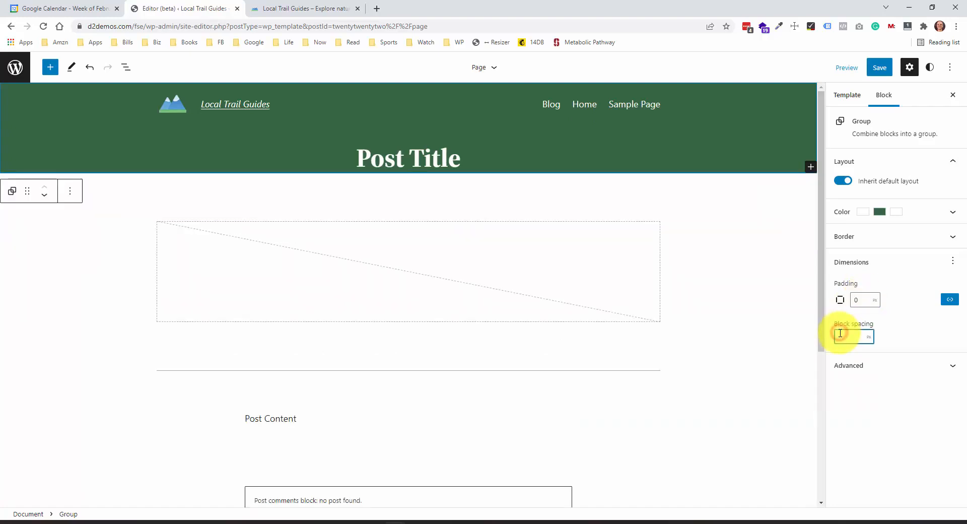
{"action": "double_click", "coordinate": [865, 297]}
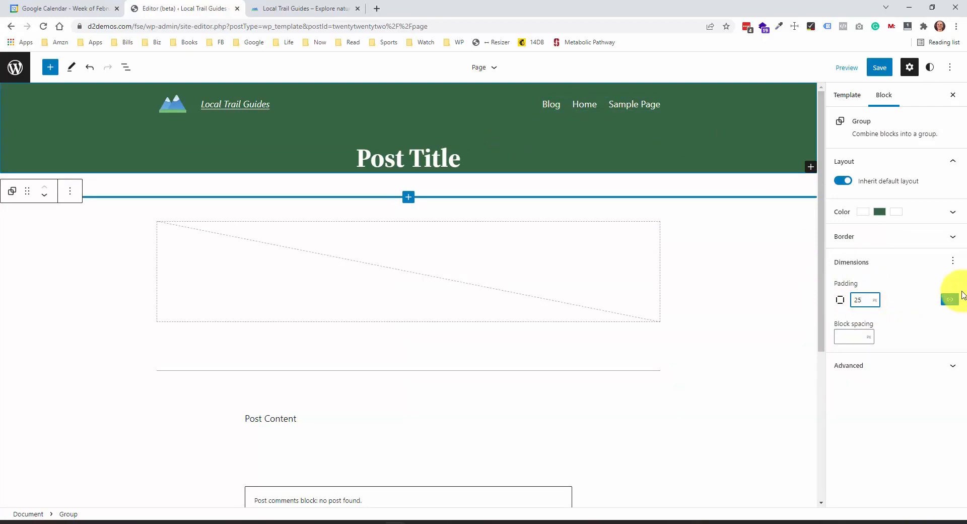
{"action": "left_click", "coordinate": [894, 287]}
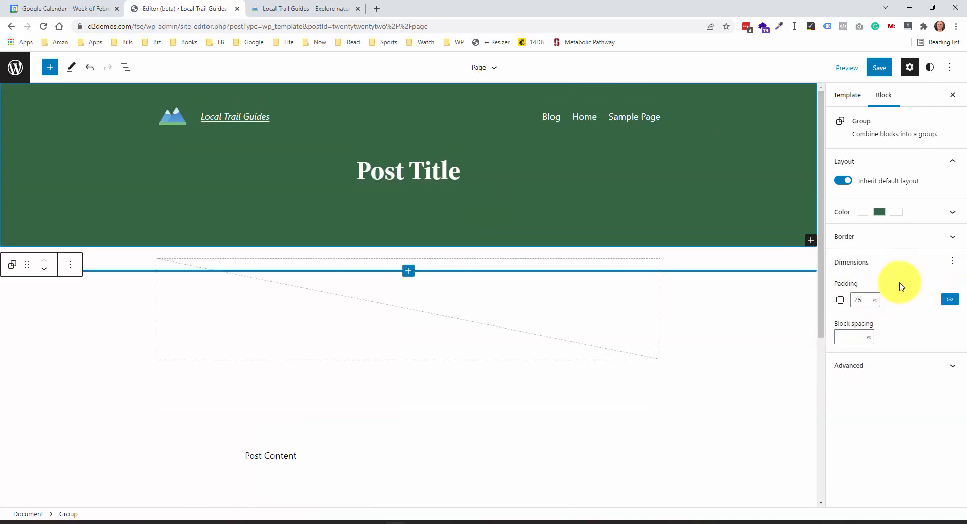
Step: Set the green header group's padding to 10 px and save the Page template
{"action": "left_click", "coordinate": [857, 301]}
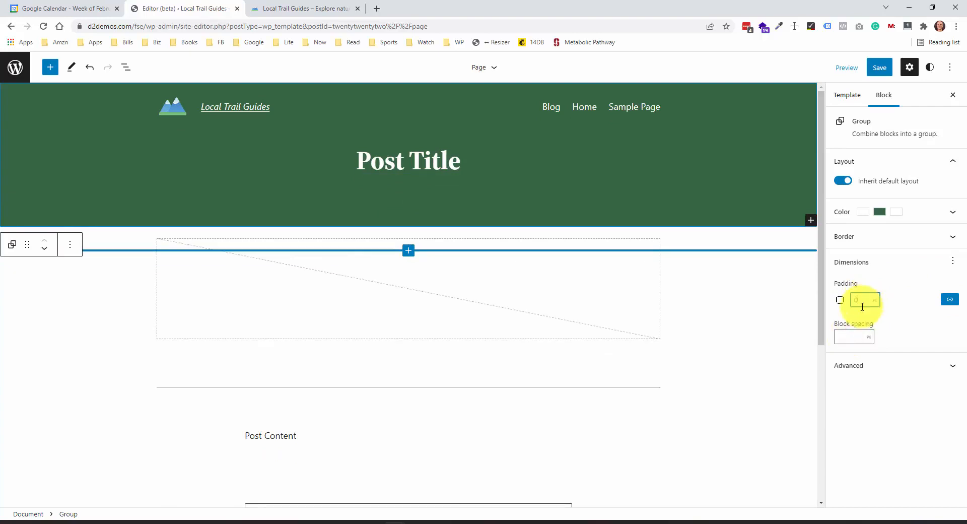
{"action": "left_click", "coordinate": [851, 335]}
{"action": "left_click", "coordinate": [862, 301]}
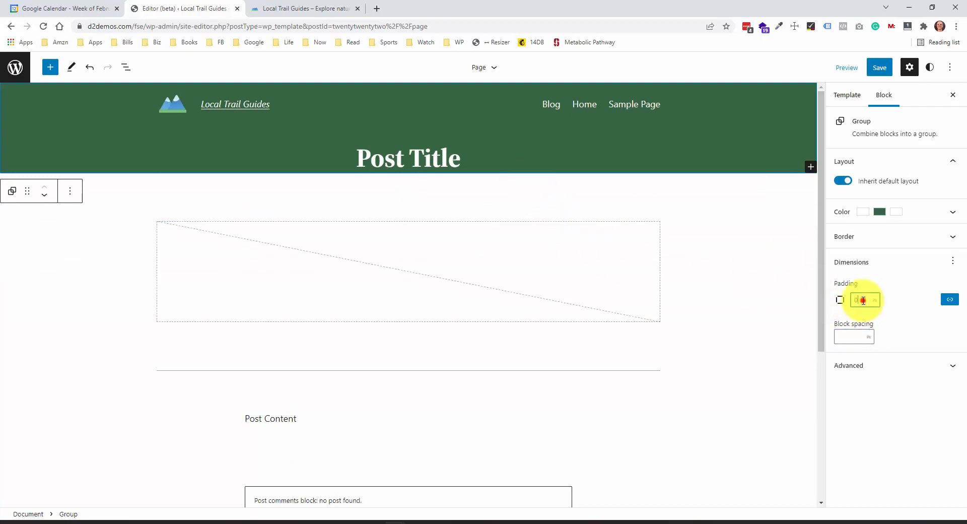
{"action": "type", "text": "1"}
{"action": "left_click", "coordinate": [850, 336]}
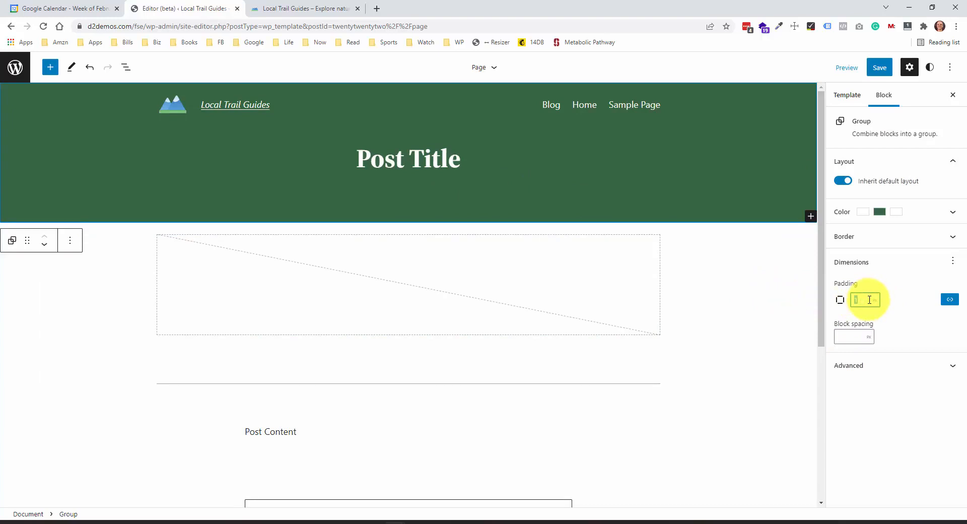
{"action": "type", "text": "0"}
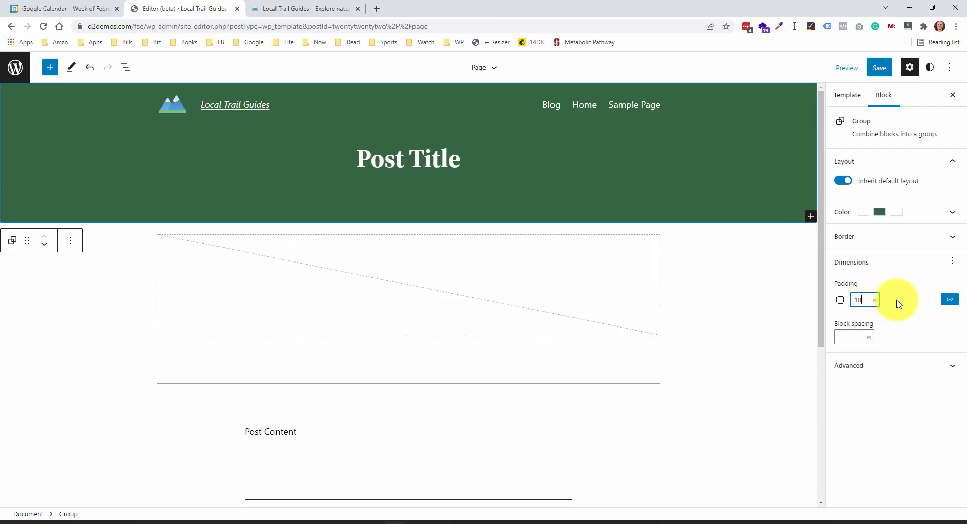
{"action": "left_click", "coordinate": [859, 335]}
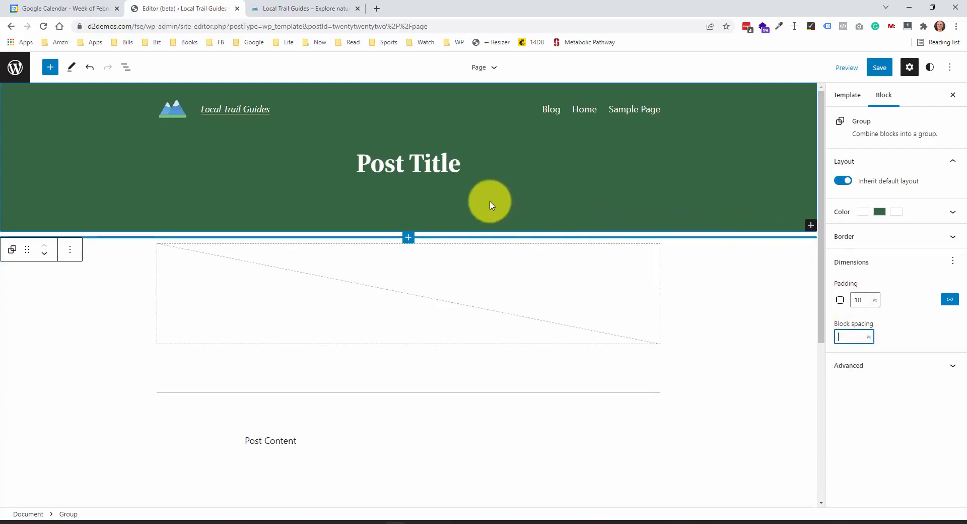
{"action": "left_click", "coordinate": [881, 68]}
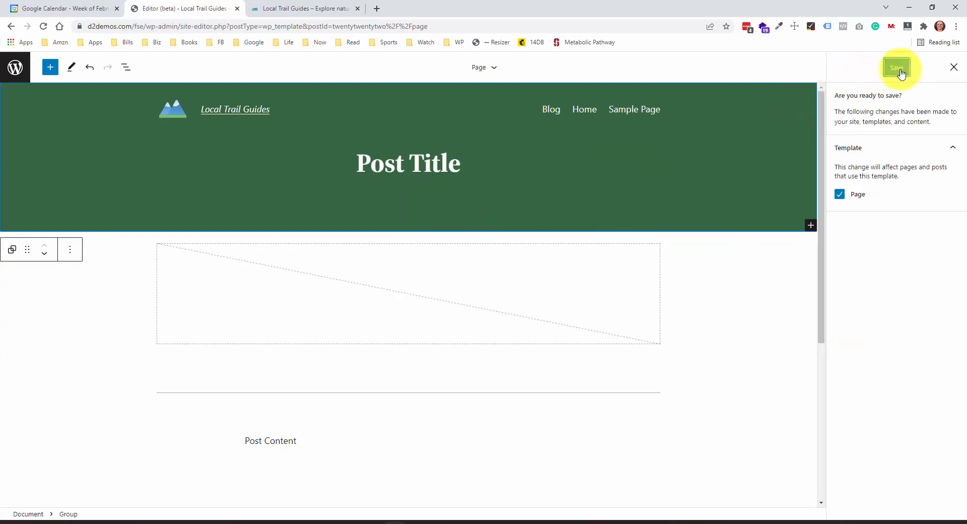
{"action": "left_click", "coordinate": [900, 70]}
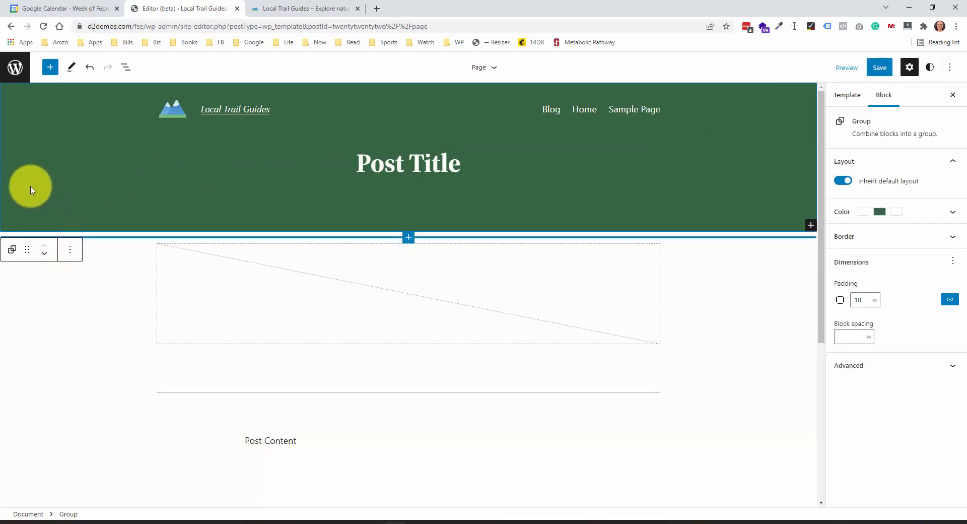
Step: Make the green header group a template part named "Header (Page)" in the Header area and save the Page template
{"action": "left_click", "coordinate": [69, 250]}
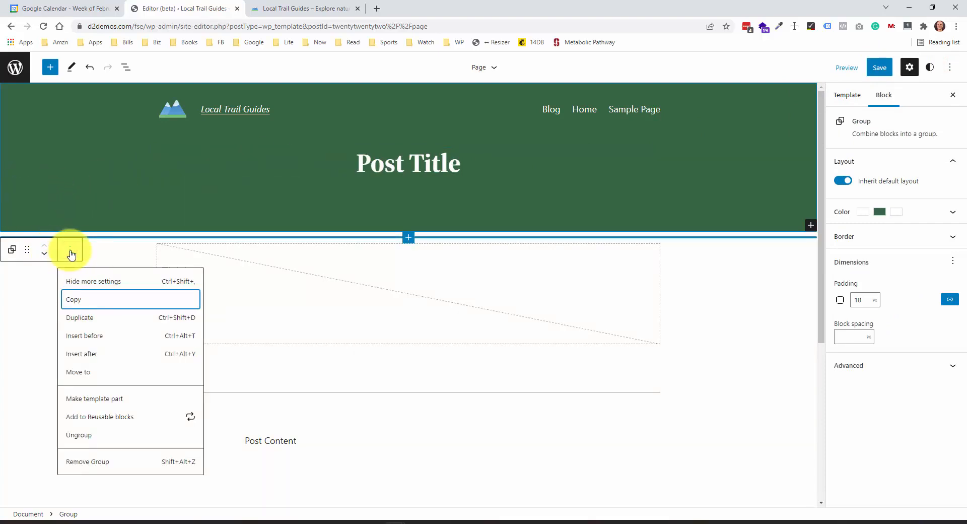
{"action": "left_click", "coordinate": [120, 401]}
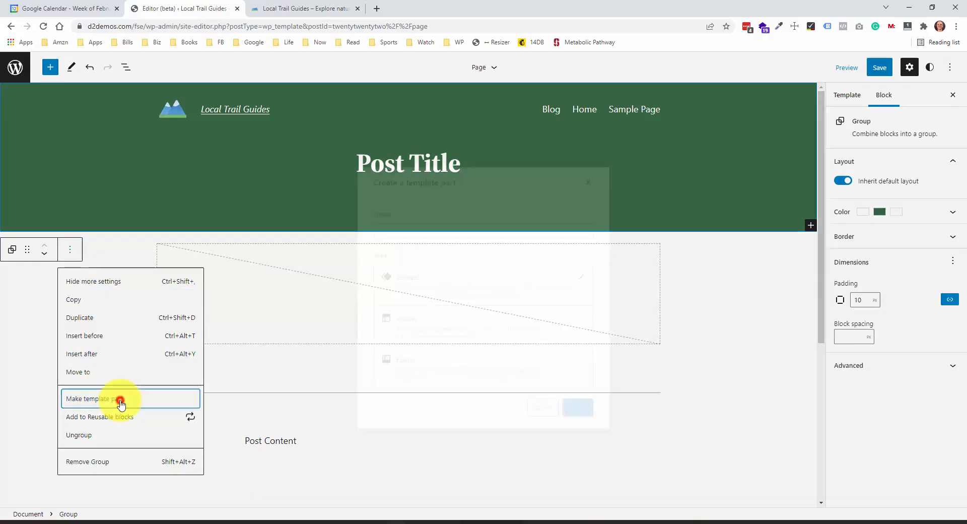
{"action": "left_click", "coordinate": [425, 219]}
{"action": "type", "text": "Header (Page"}
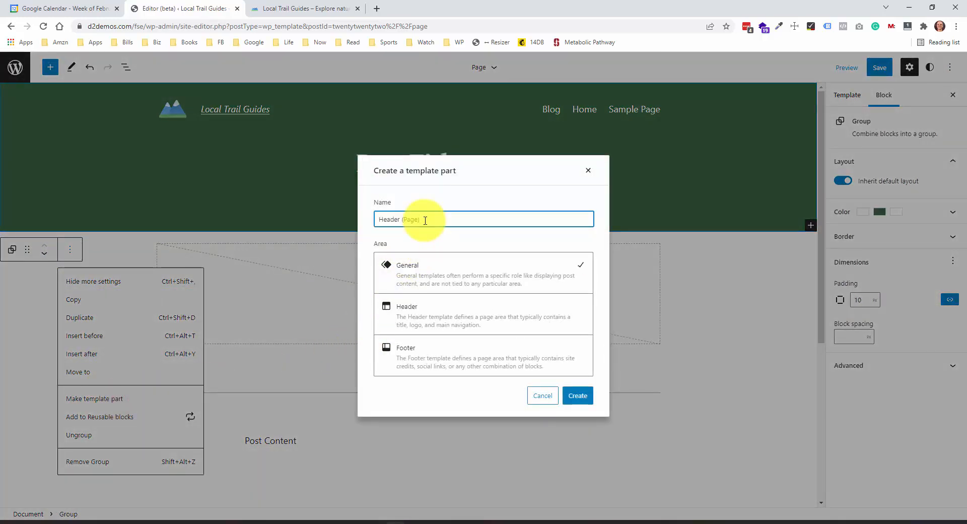
{"action": "left_click", "coordinate": [435, 317]}
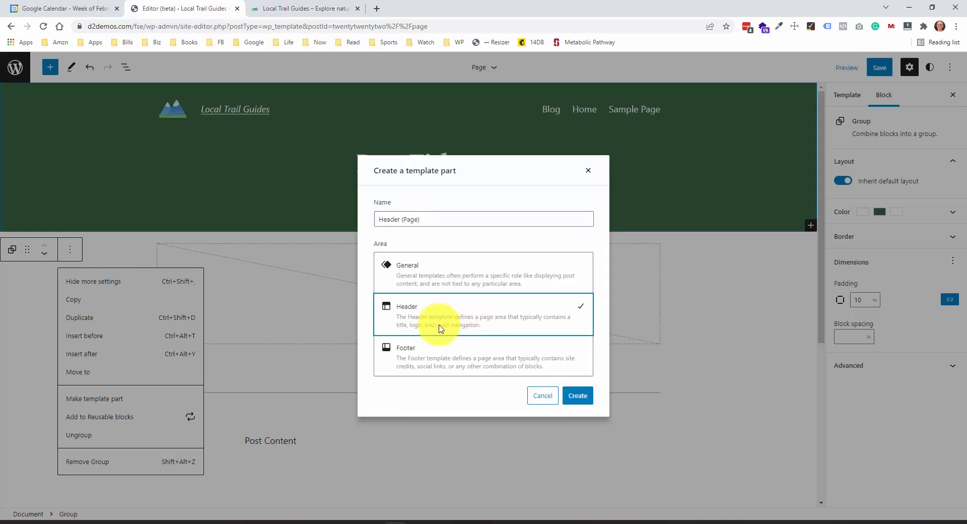
{"action": "left_click", "coordinate": [577, 396]}
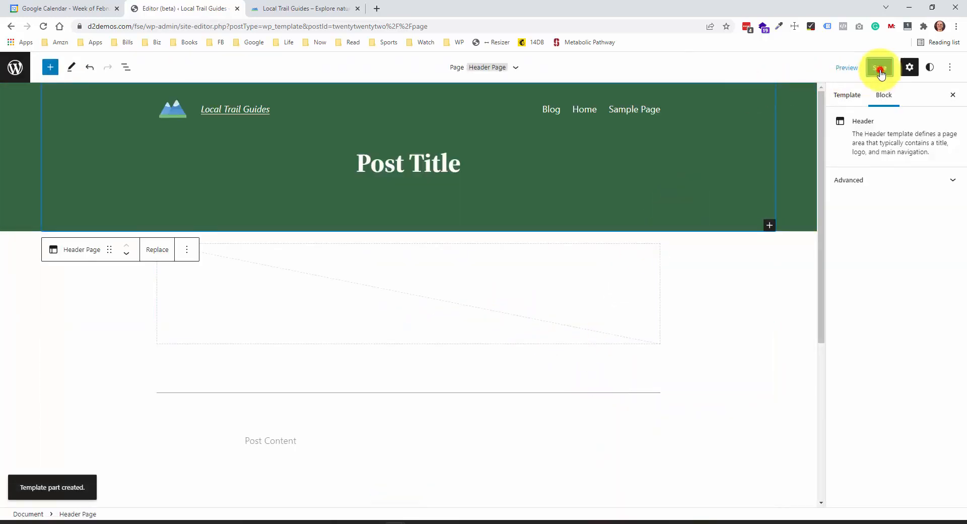
{"action": "left_click", "coordinate": [880, 72]}
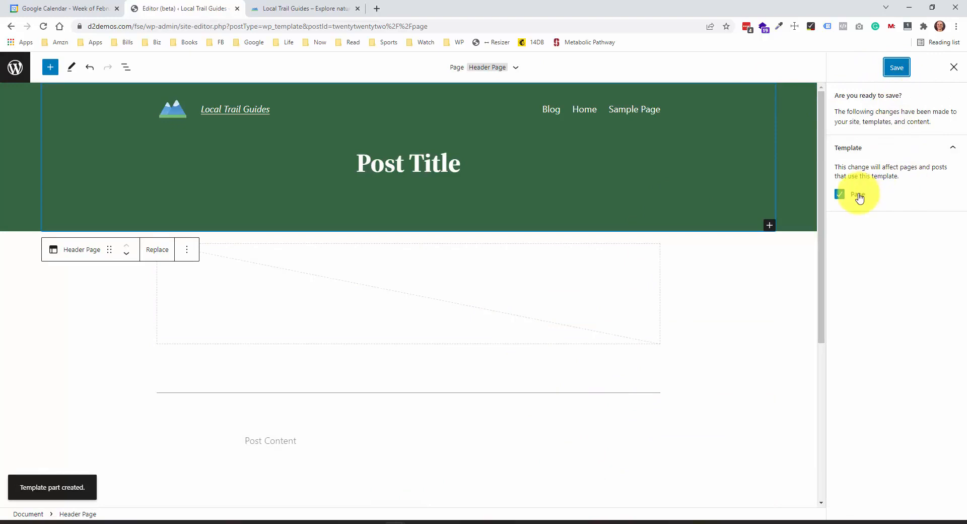
{"action": "left_click", "coordinate": [899, 68]}
Step: Open Sample Page on the live site and examine its header, title and the separator line beneath
{"action": "left_click", "coordinate": [304, 10]}
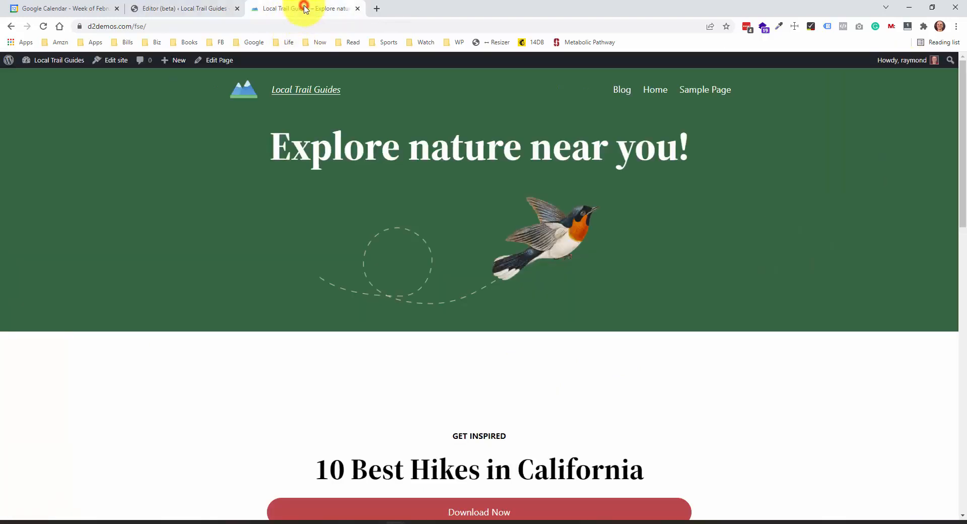
{"action": "left_click", "coordinate": [702, 92]}
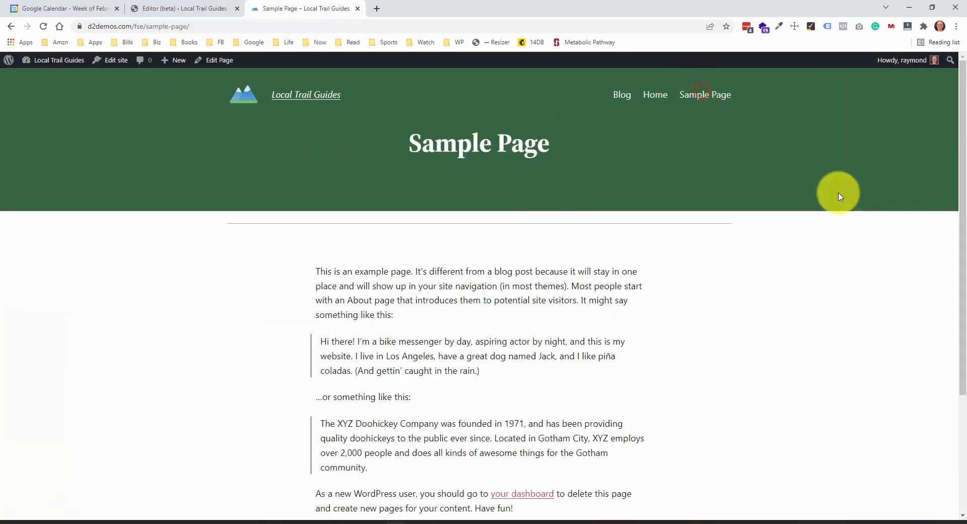
{"action": "scroll", "coordinate": [839, 193], "scroll_direction": "down", "scroll_amount": 2}
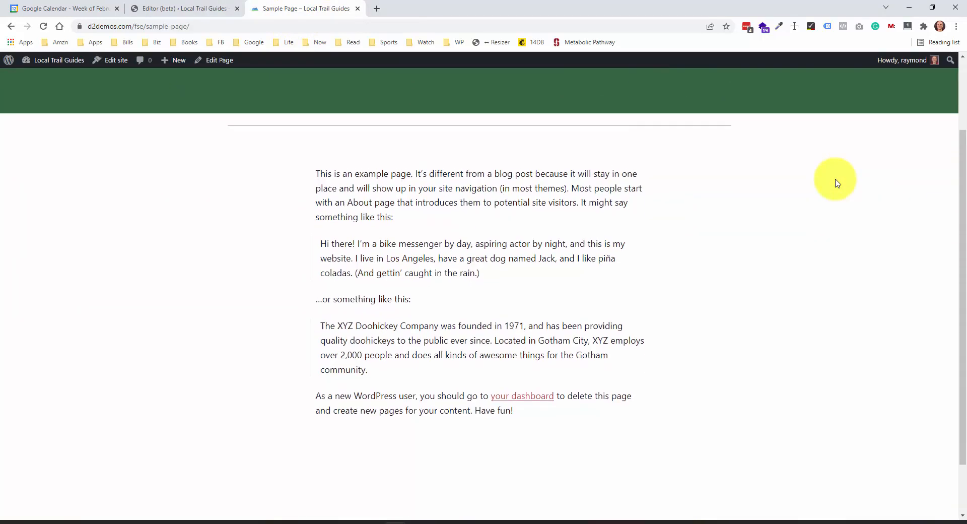
{"action": "scroll", "coordinate": [830, 181], "scroll_direction": "up", "scroll_amount": 2}
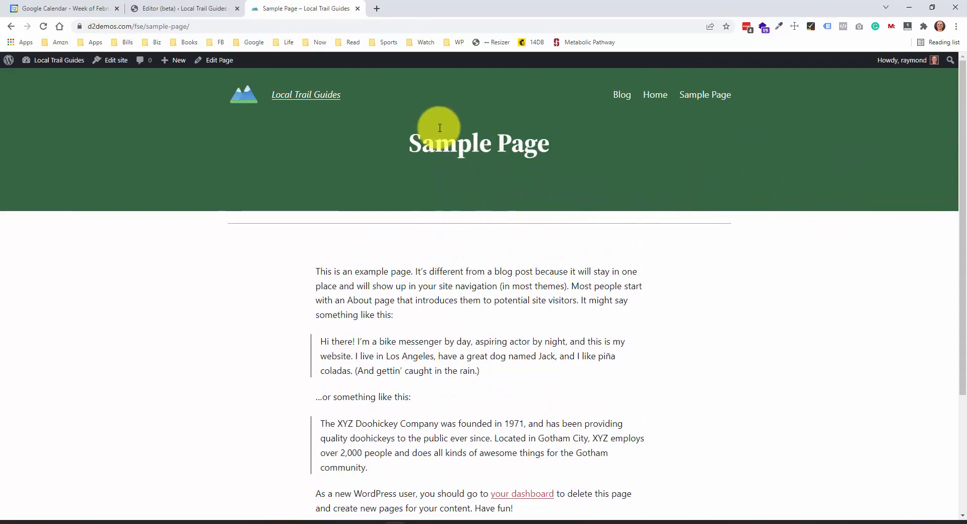
{"action": "scroll", "coordinate": [535, 186], "scroll_direction": "down", "scroll_amount": 1}
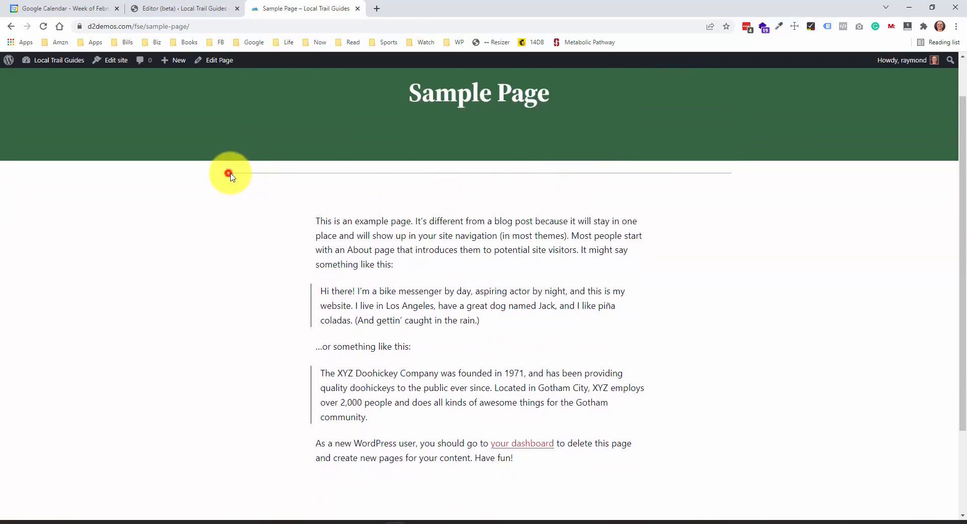
Step: Compare the live Sample Page around its separator line with the featured image block in the Page template
{"action": "left_click", "coordinate": [734, 176]}
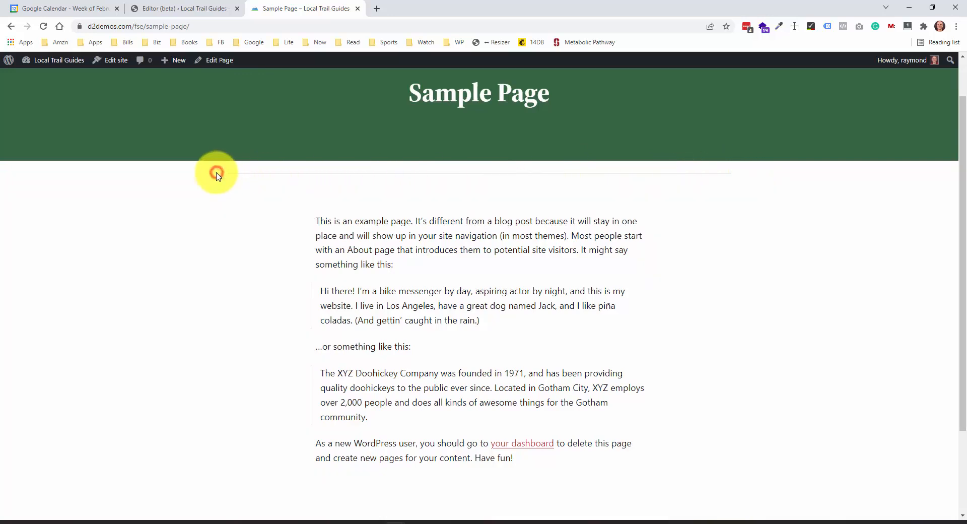
{"action": "scroll", "coordinate": [718, 187], "scroll_direction": "down", "scroll_amount": 2}
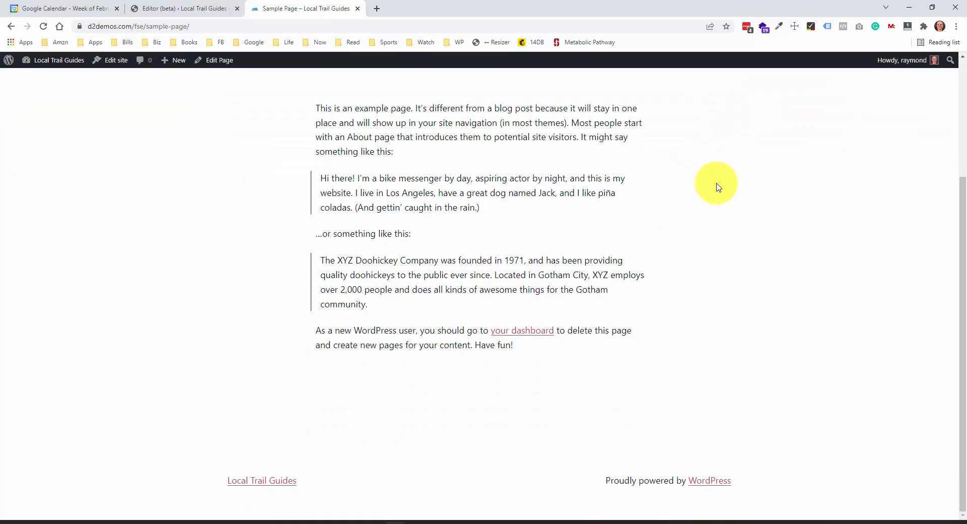
{"action": "scroll", "coordinate": [718, 195], "scroll_direction": "up", "scroll_amount": 3}
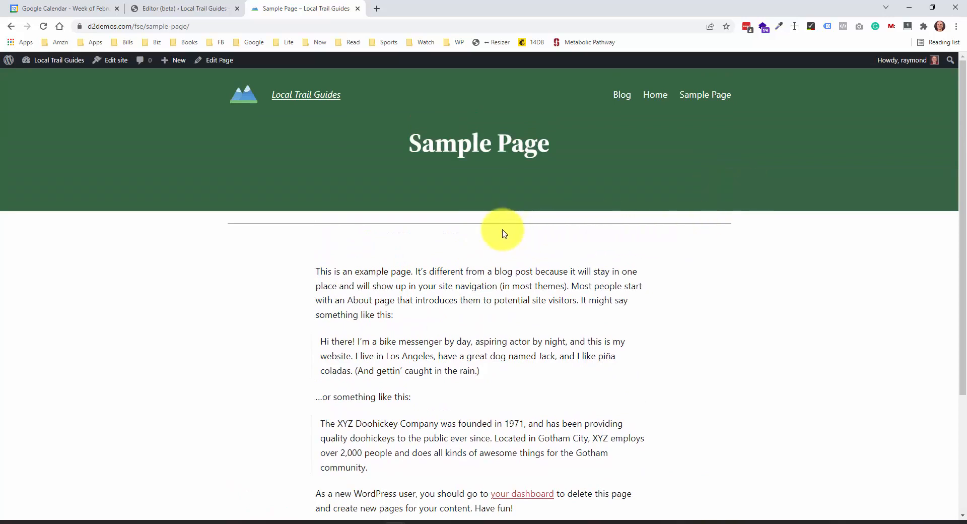
{"action": "left_click", "coordinate": [206, 9]}
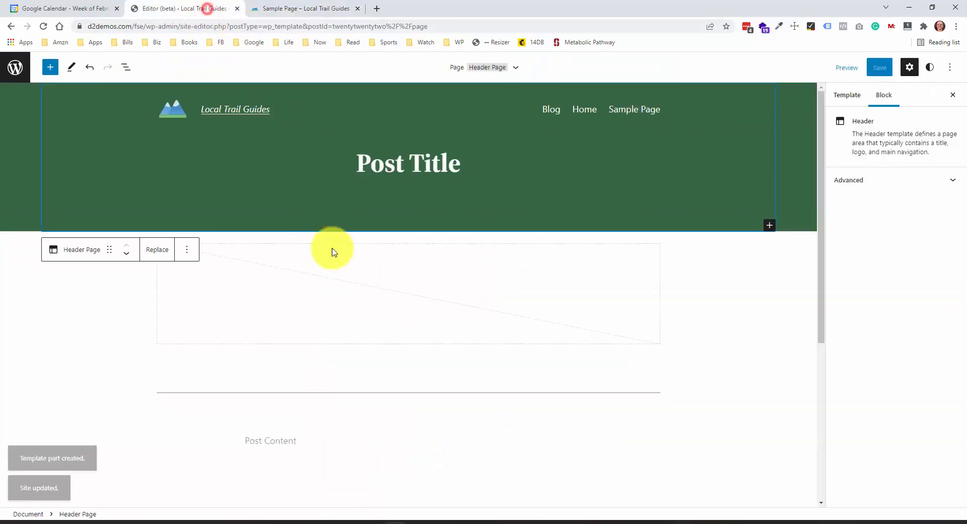
{"action": "left_click", "coordinate": [320, 286]}
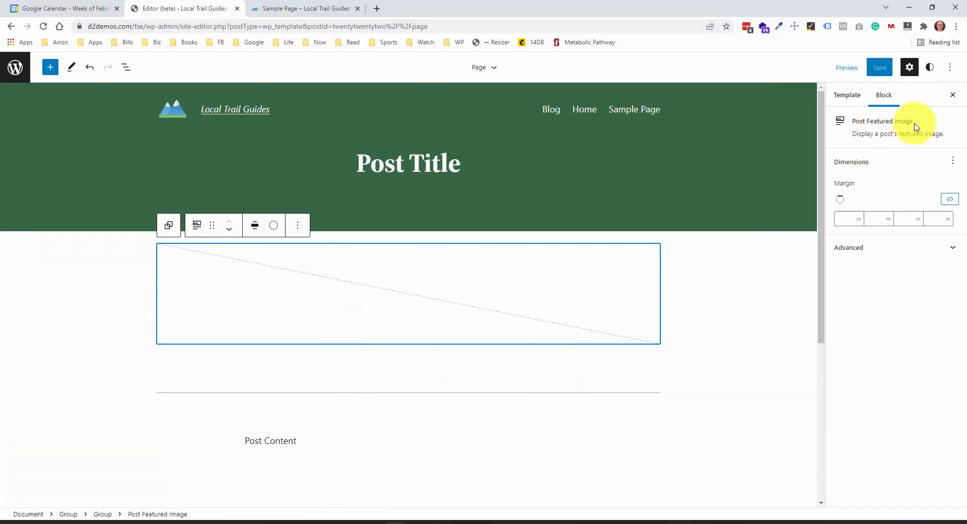
{"action": "left_click", "coordinate": [333, 9]}
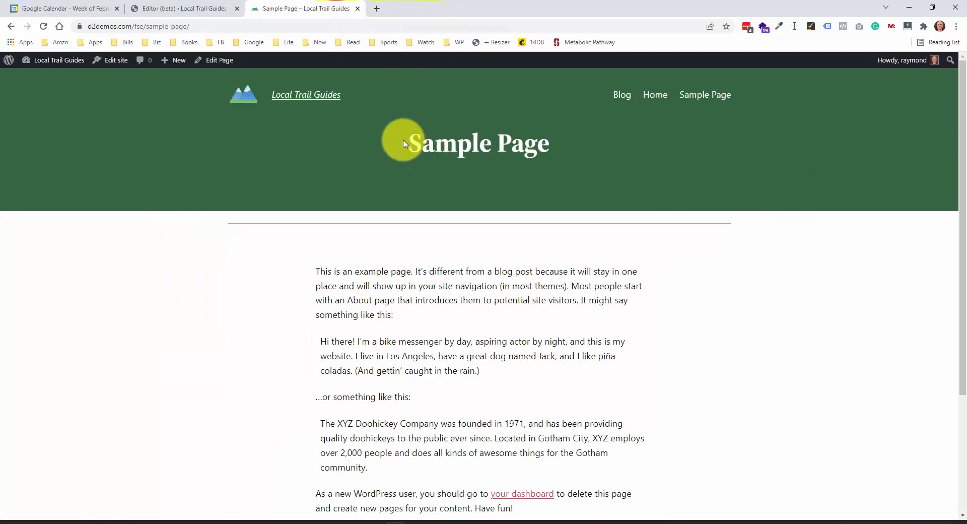
{"action": "left_click", "coordinate": [192, 15]}
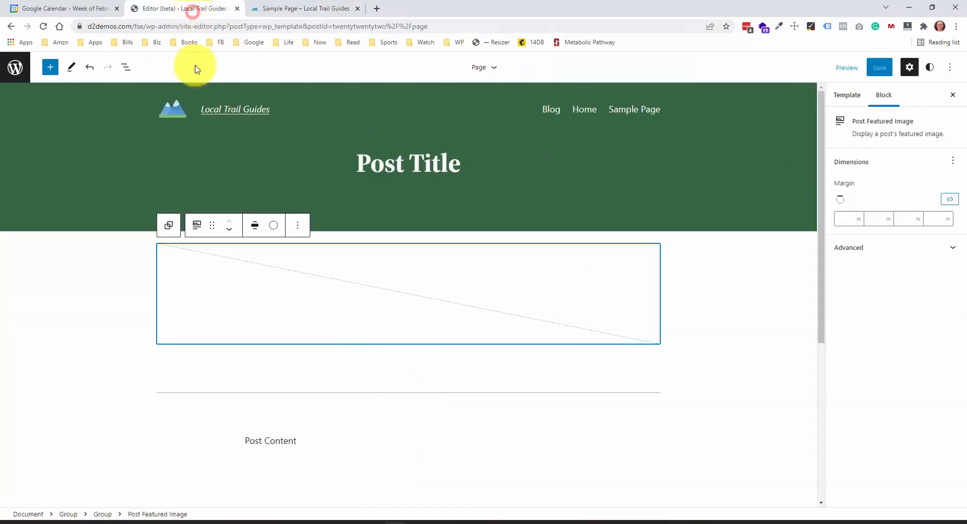
Step: Leave the site editor and open Sample Page for editing from the dashboard's list of pages
{"action": "left_click", "coordinate": [11, 70]}
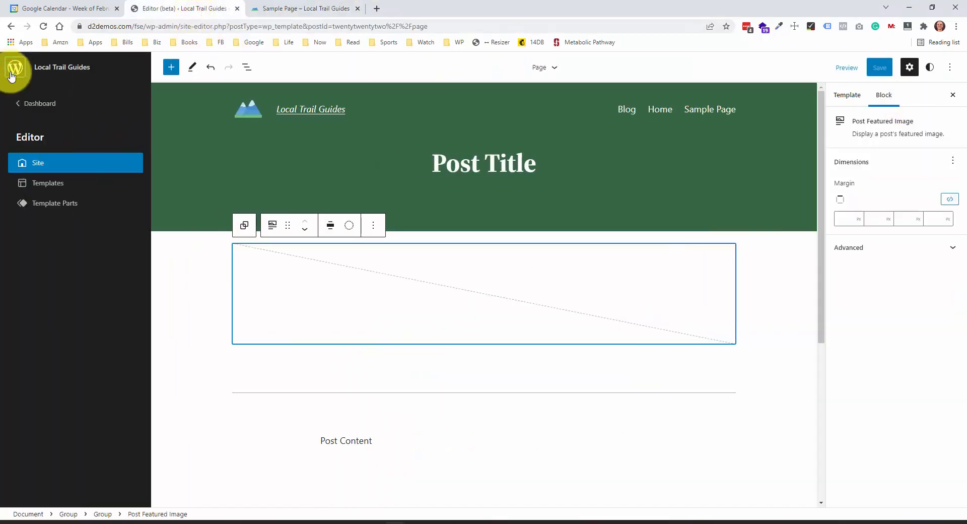
{"action": "left_click", "coordinate": [36, 103]}
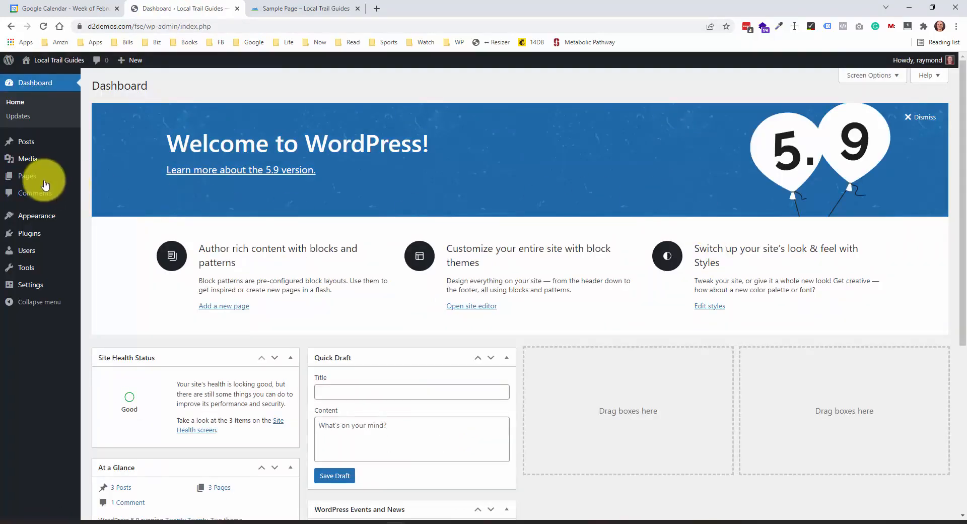
{"action": "left_click", "coordinate": [27, 176]}
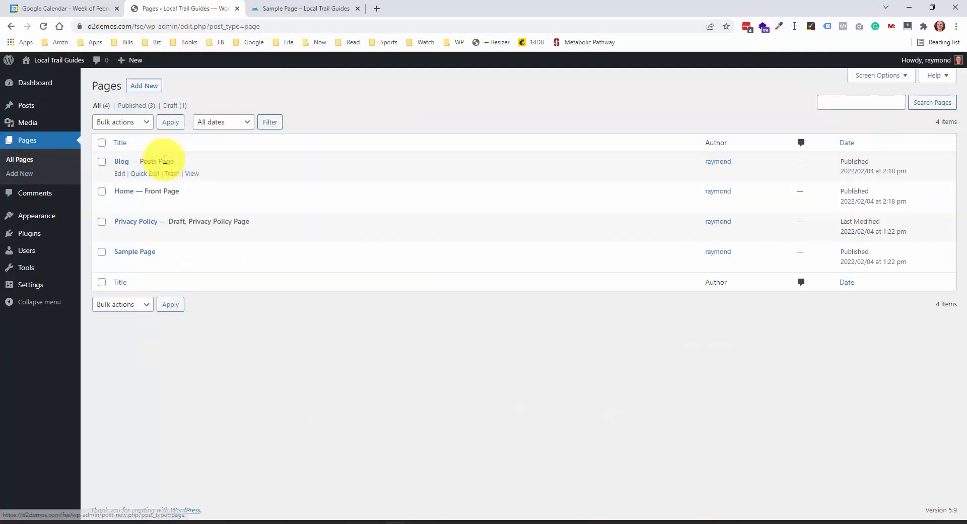
{"action": "left_click", "coordinate": [134, 251]}
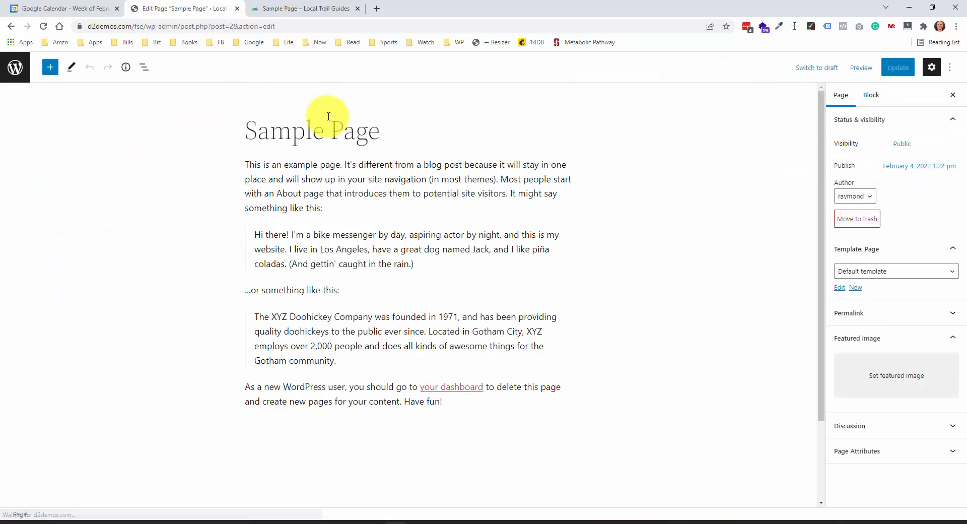
Step: Change the page's title to "About"
{"action": "triple_click", "coordinate": [336, 121]}
{"action": "type", "text": "About"}
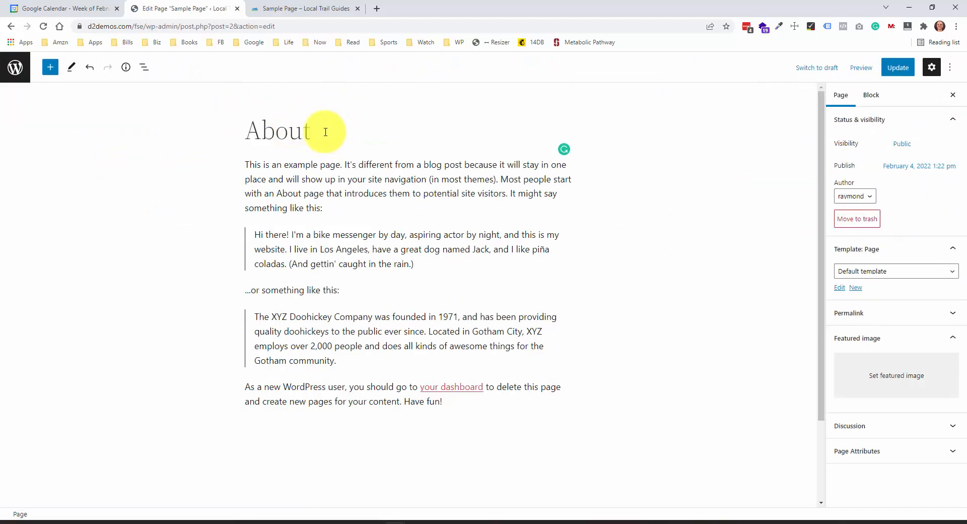
{"action": "left_click", "coordinate": [260, 130]}
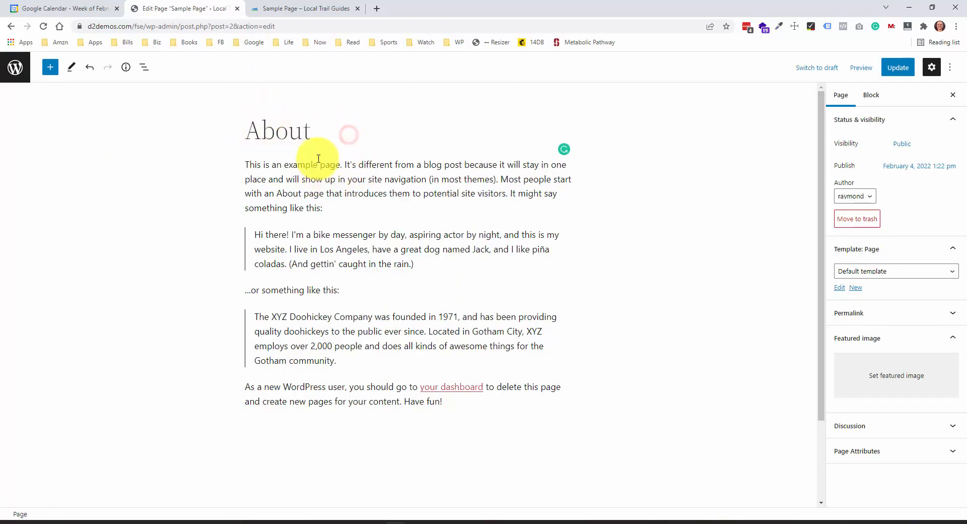
{"action": "left_click_drag", "start_coordinate": [313, 130], "coordinate": [218, 133]}
{"action": "left_click", "coordinate": [257, 129]}
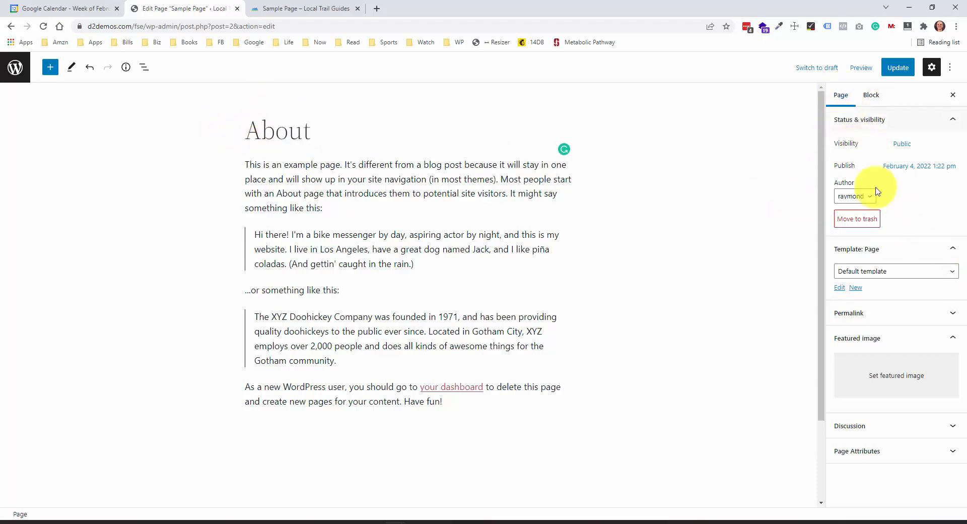
Step: Set the page's permalink URL slug to "about"
{"action": "left_click", "coordinate": [896, 313]}
{"action": "left_click", "coordinate": [907, 348]}
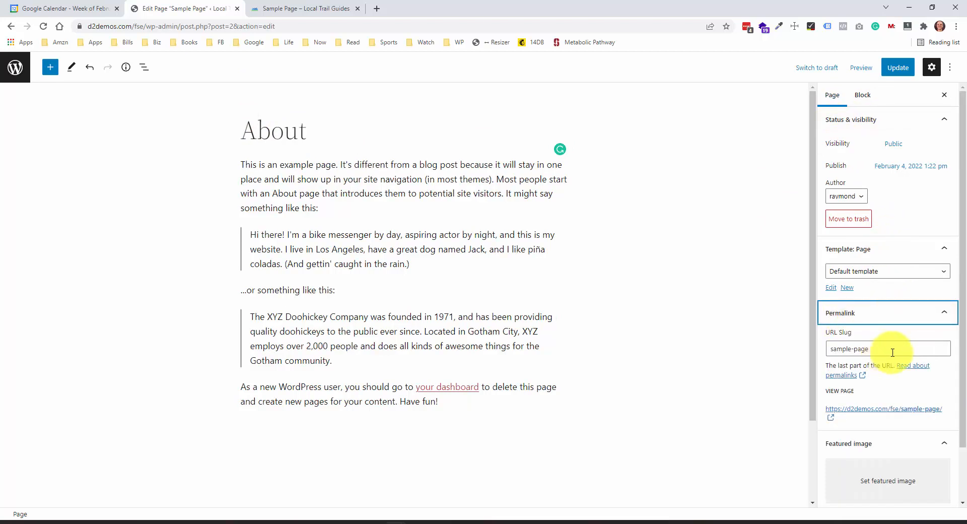
{"action": "type", "text": "abo"}
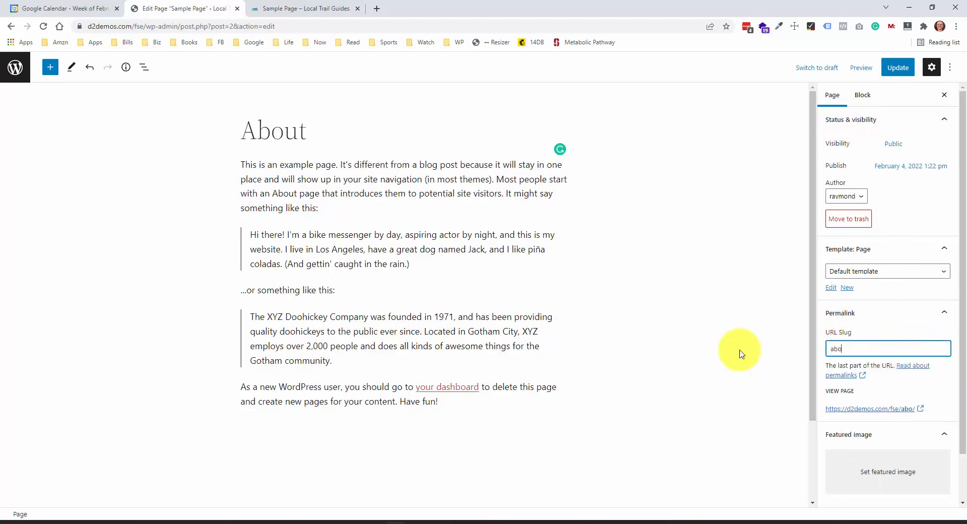
{"action": "type", "text": "ut"}
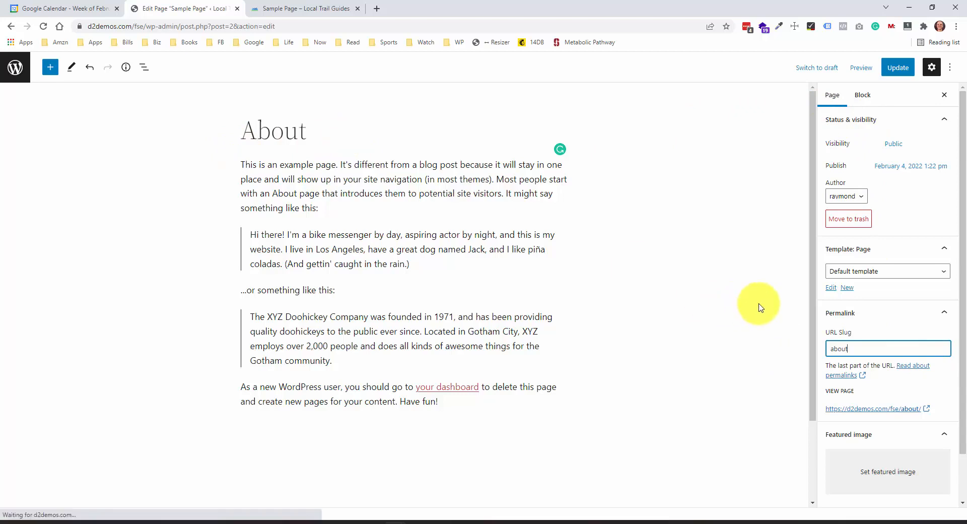
{"action": "left_click", "coordinate": [941, 341]}
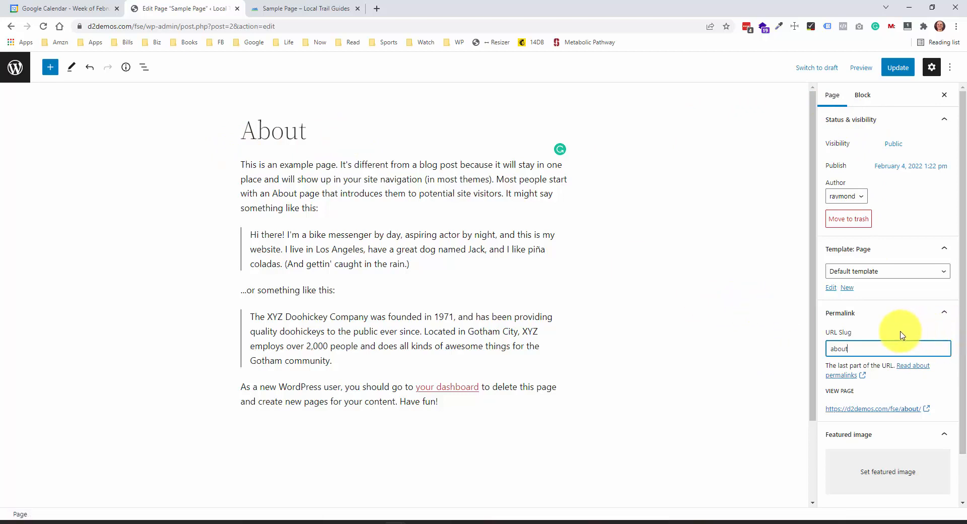
{"action": "left_click", "coordinate": [696, 285]}
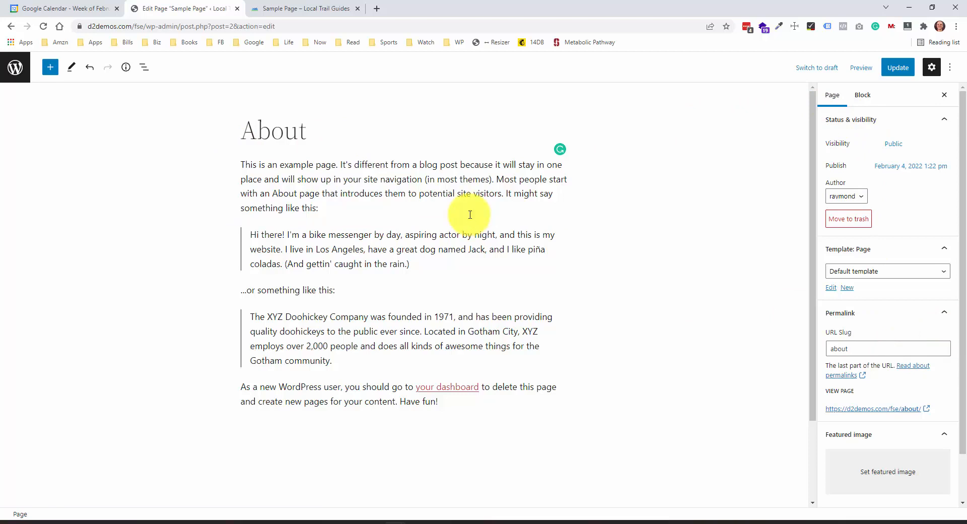
Step: Set the media library photo of people walking hand in hand on a lawn as the page's featured image
{"action": "left_click", "coordinate": [932, 471]}
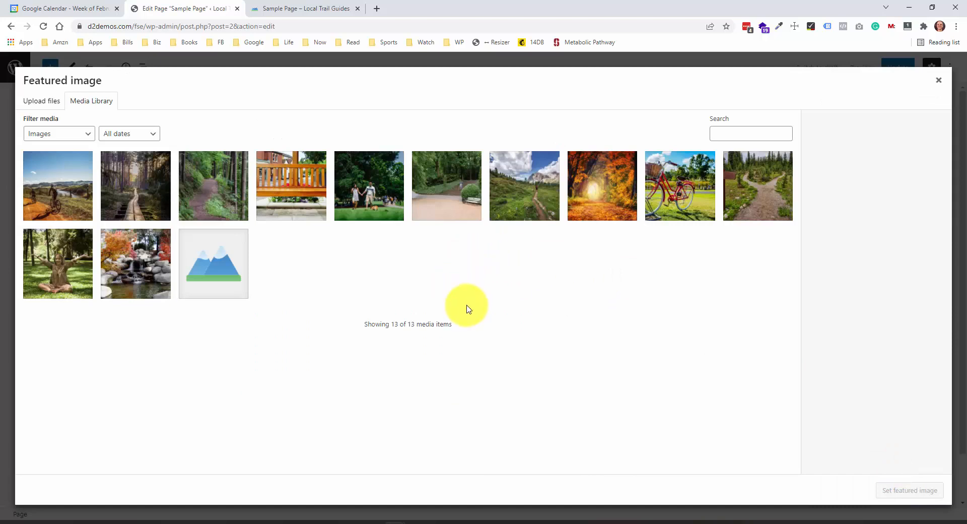
{"action": "left_click", "coordinate": [358, 189]}
{"action": "left_click", "coordinate": [910, 485]}
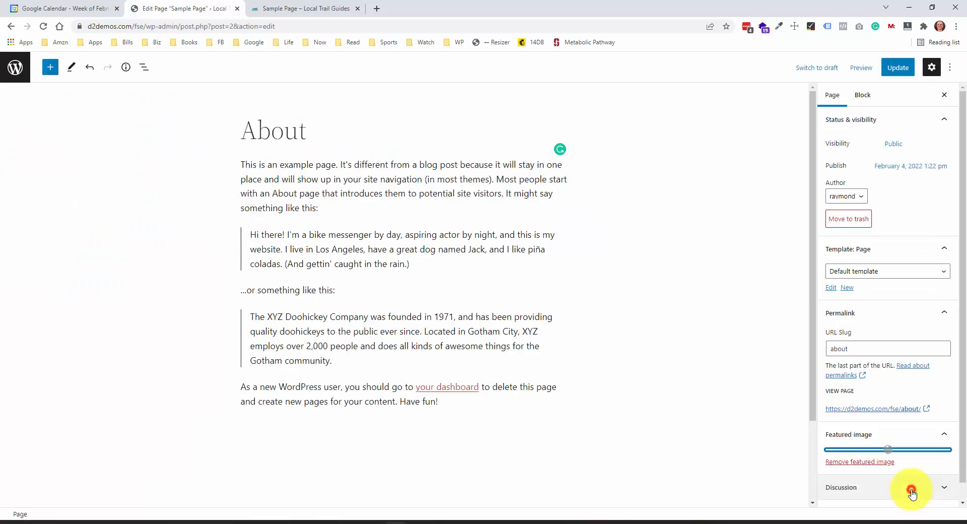
{"action": "scroll", "coordinate": [925, 454], "scroll_direction": "down", "scroll_amount": 1}
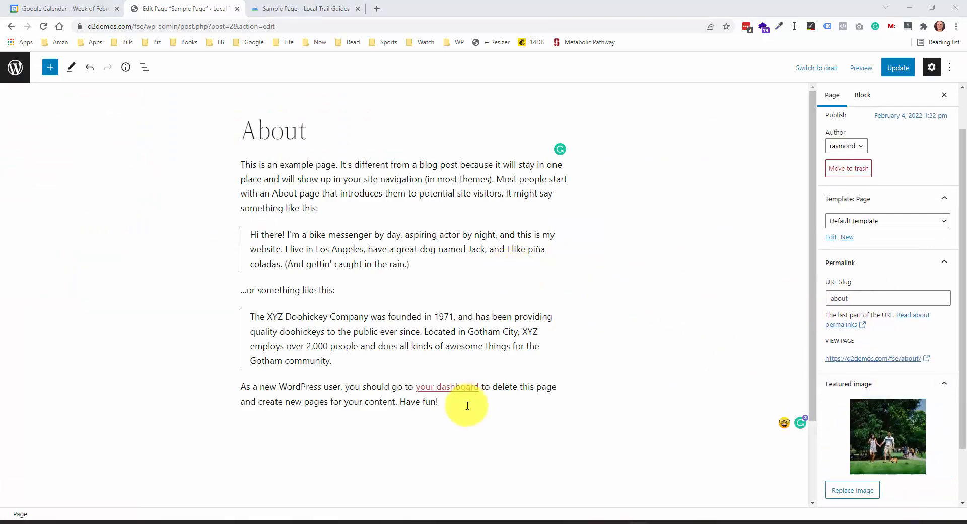
Step: Add a Cover block below the last paragraph of the About page
{"action": "left_click", "coordinate": [455, 401]}
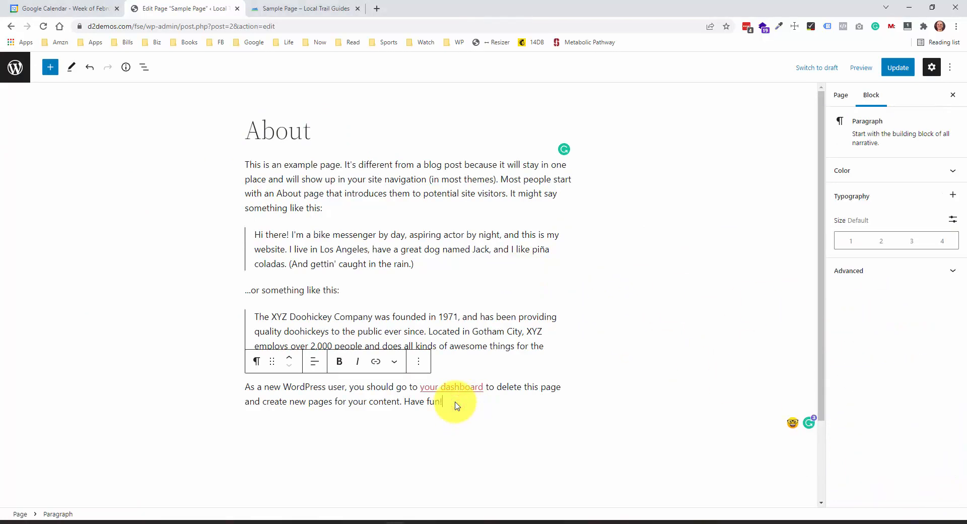
{"action": "key", "text": "Return"}
{"action": "left_click", "coordinate": [566, 427]}
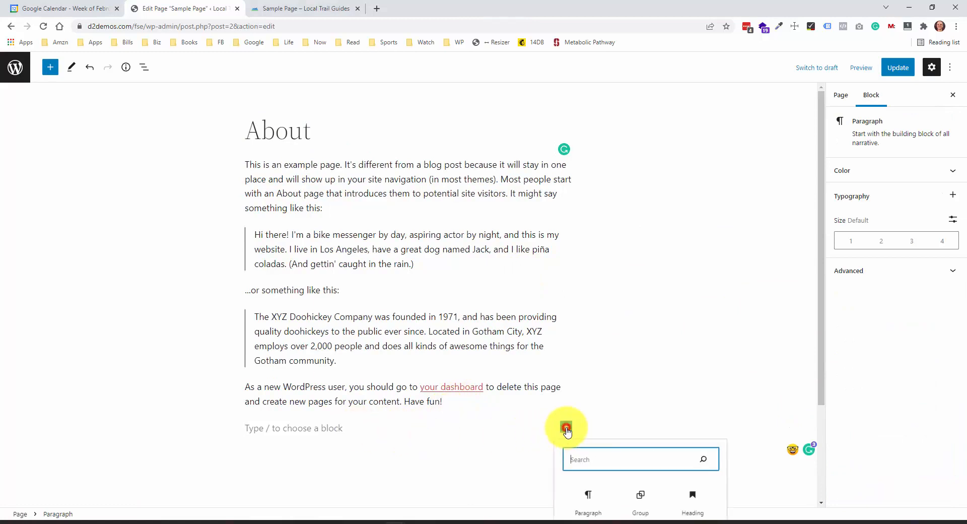
{"action": "type", "text": "cover"}
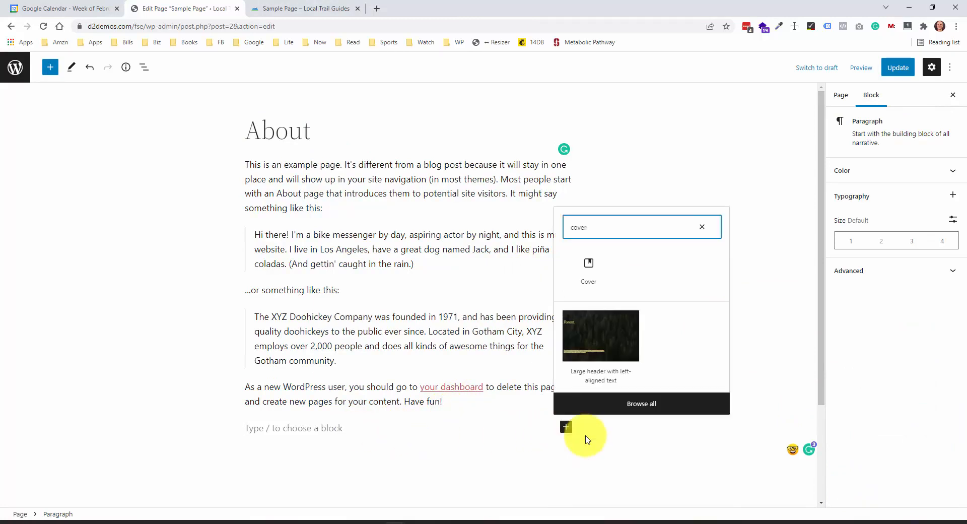
{"action": "left_click", "coordinate": [588, 267]}
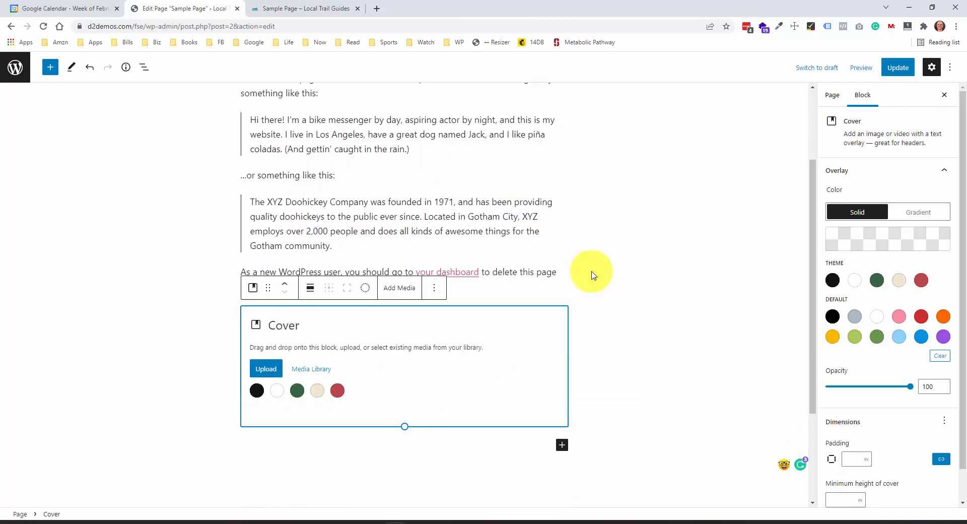
Step: Fill the Cover block with the forest boardwalk photo pexels-pille-kirsi-1009355.jpg from the media library
{"action": "left_click", "coordinate": [320, 368]}
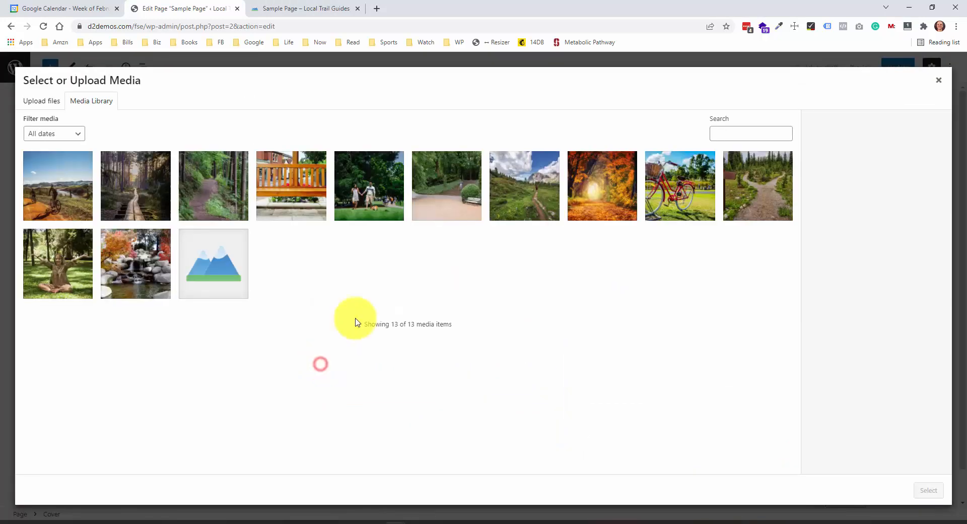
{"action": "left_click", "coordinate": [143, 208]}
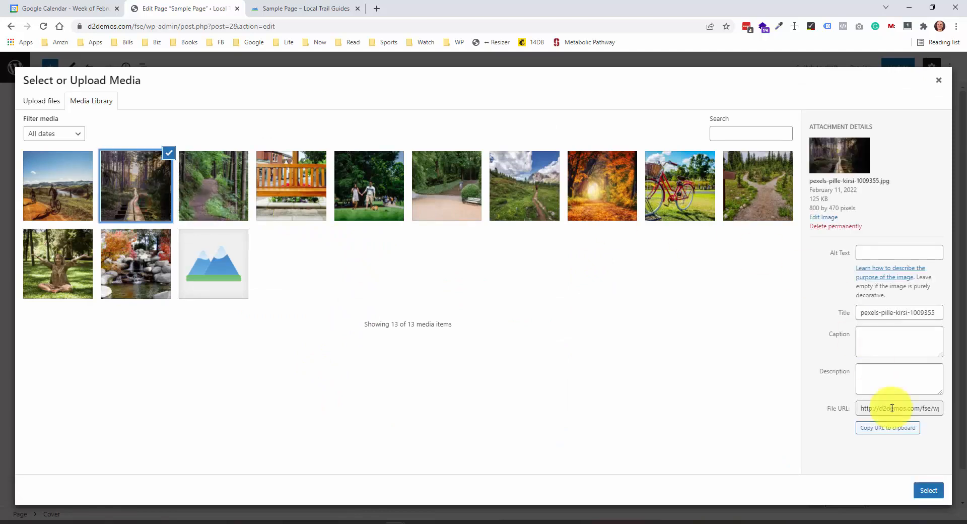
{"action": "left_click", "coordinate": [929, 491]}
{"action": "scroll", "coordinate": [492, 308], "scroll_direction": "down", "scroll_amount": 3}
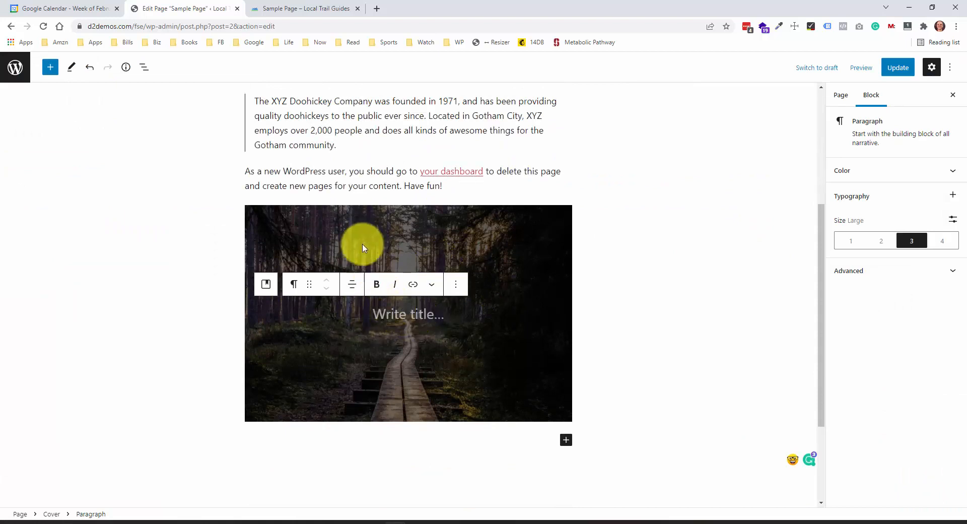
Step: Set the Cover block's alignment to full width
{"action": "left_click", "coordinate": [301, 229]}
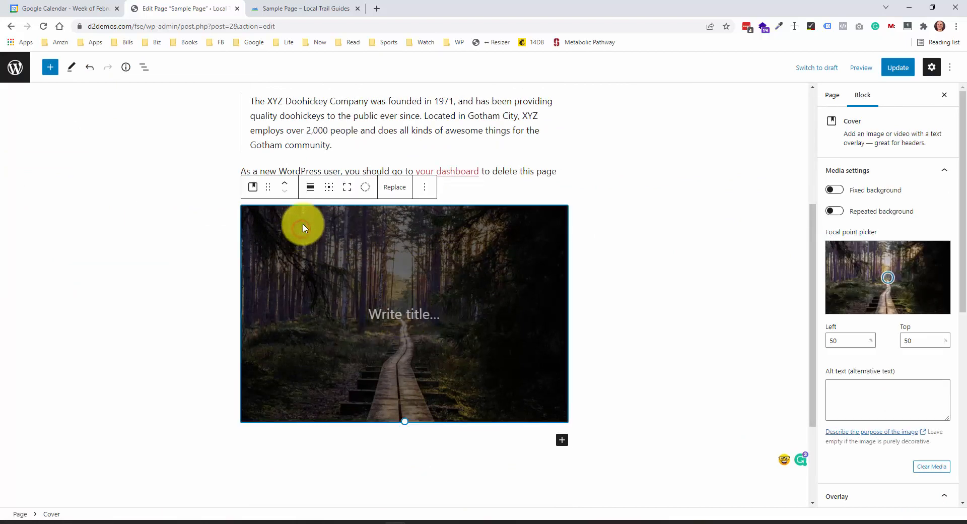
{"action": "left_click", "coordinate": [312, 190]}
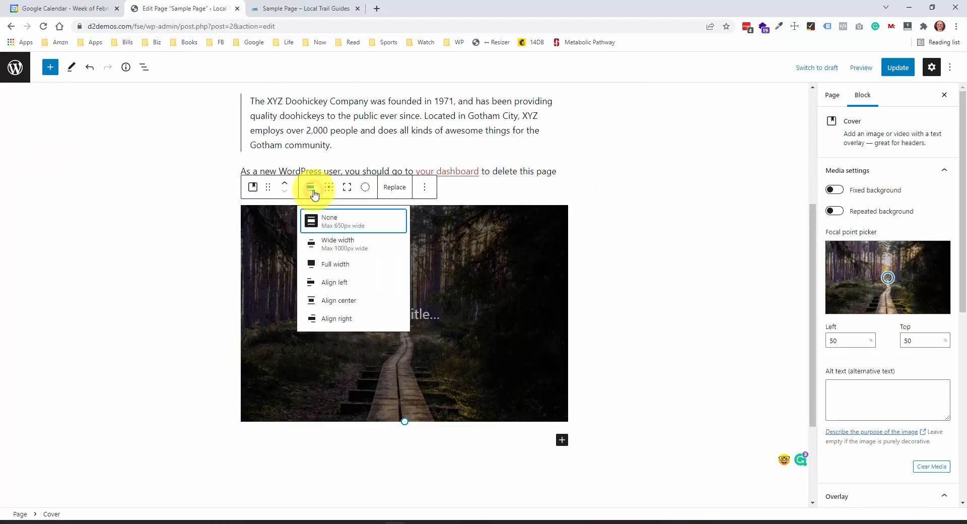
{"action": "left_click", "coordinate": [352, 267]}
{"action": "left_click", "coordinate": [353, 271]}
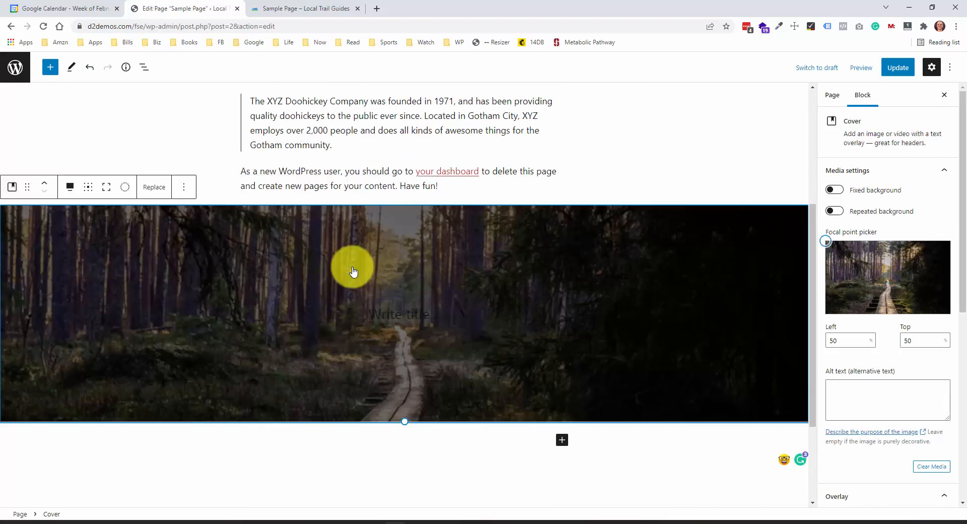
Step: Transform the empty title paragraph inside the Cover block into a Columns block
{"action": "left_click", "coordinate": [410, 313]}
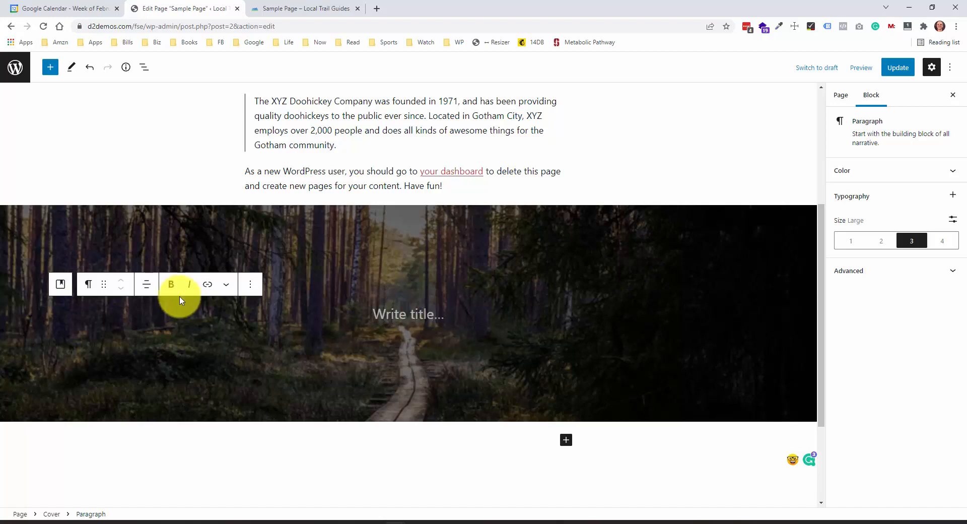
{"action": "left_click", "coordinate": [84, 286]}
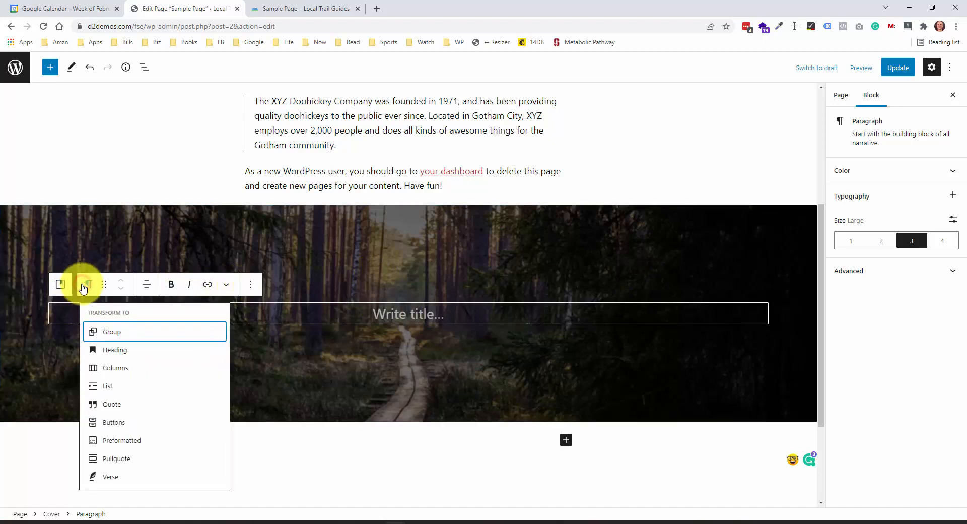
{"action": "left_click", "coordinate": [141, 369]}
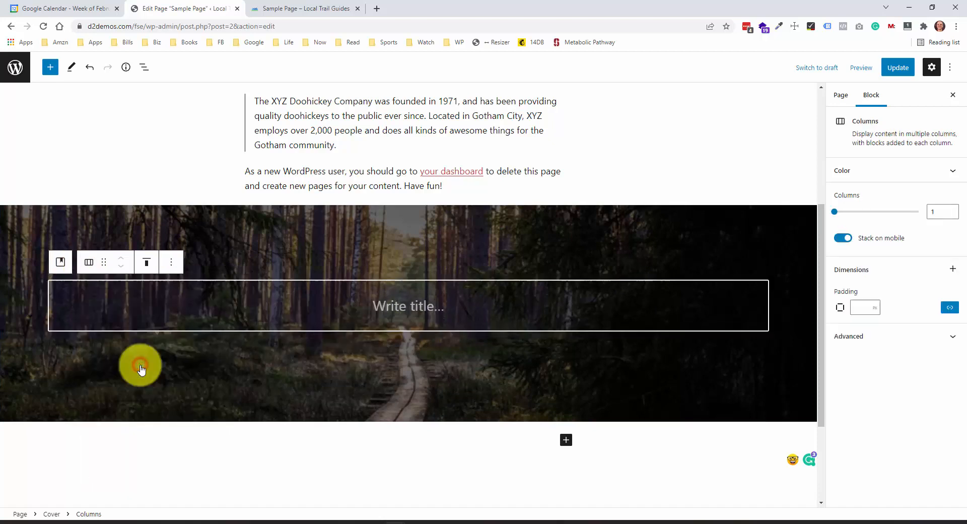
Step: Set the Columns block inside the Cover to 2 columns
{"action": "left_click", "coordinate": [89, 263]}
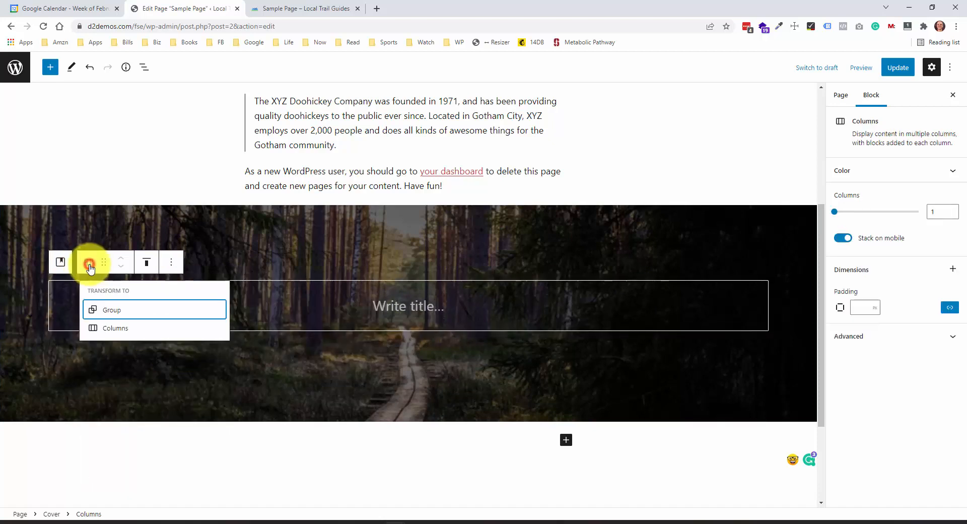
{"action": "left_click", "coordinate": [940, 213]}
{"action": "left_click", "coordinate": [953, 209]}
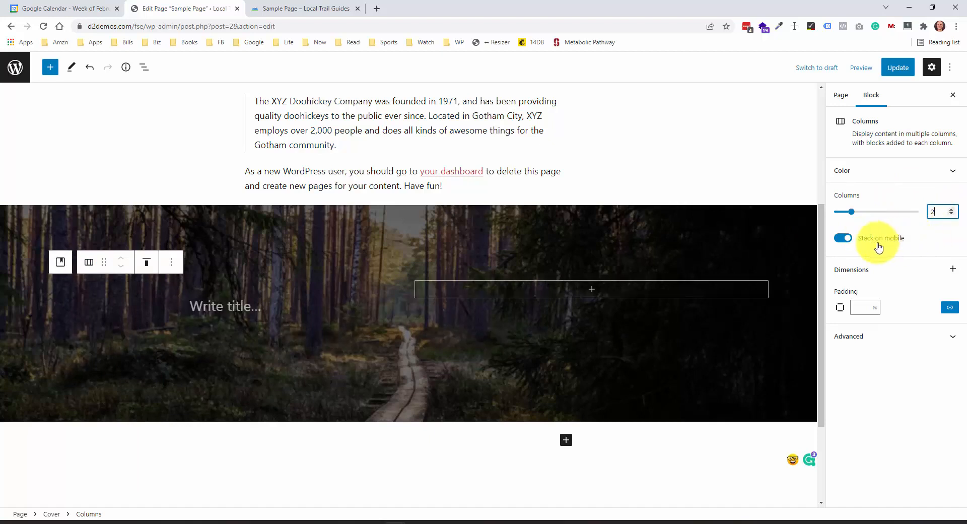
Step: Enter "Who Am I?" in the first column's title paragraph and convert it to an H3 heading
{"action": "left_click", "coordinate": [242, 311]}
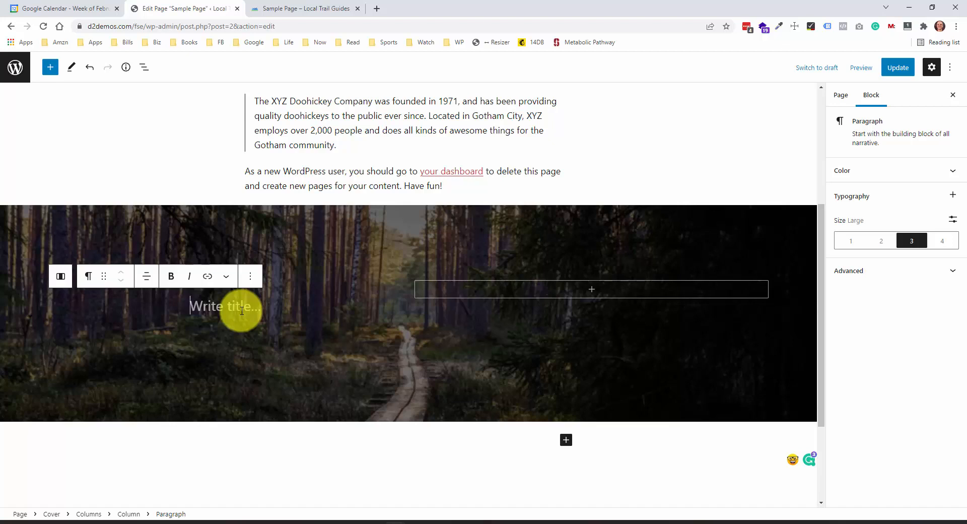
{"action": "type", "text": "W"}
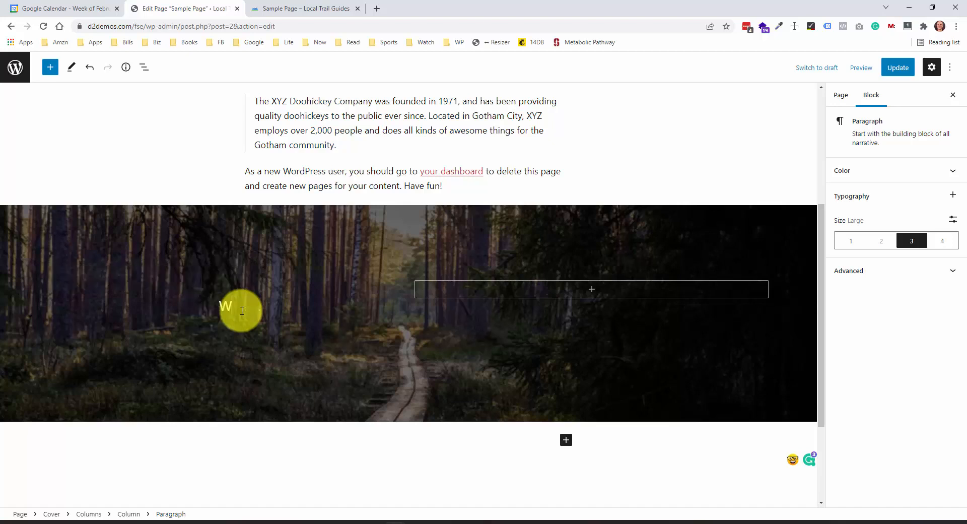
{"action": "type", "text": "ho Am I?"}
{"action": "left_click", "coordinate": [91, 282]}
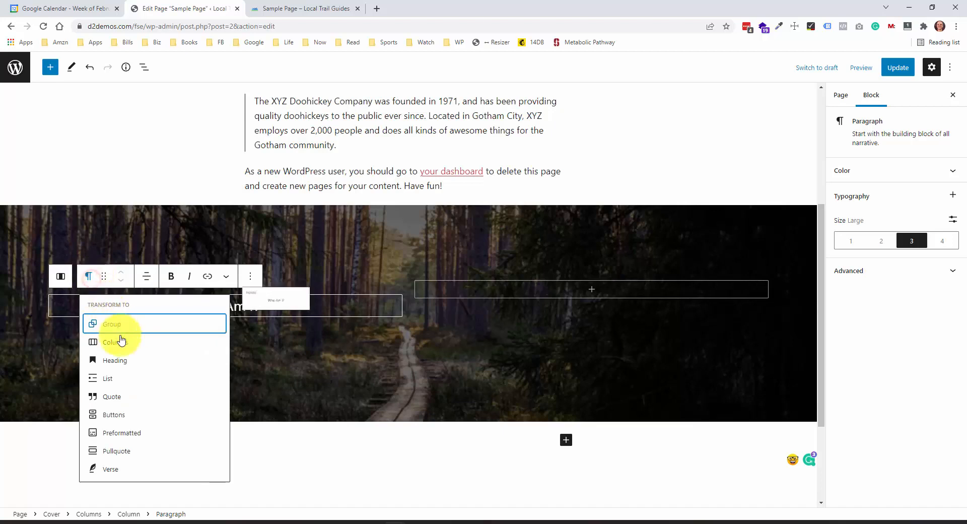
{"action": "left_click", "coordinate": [122, 362]}
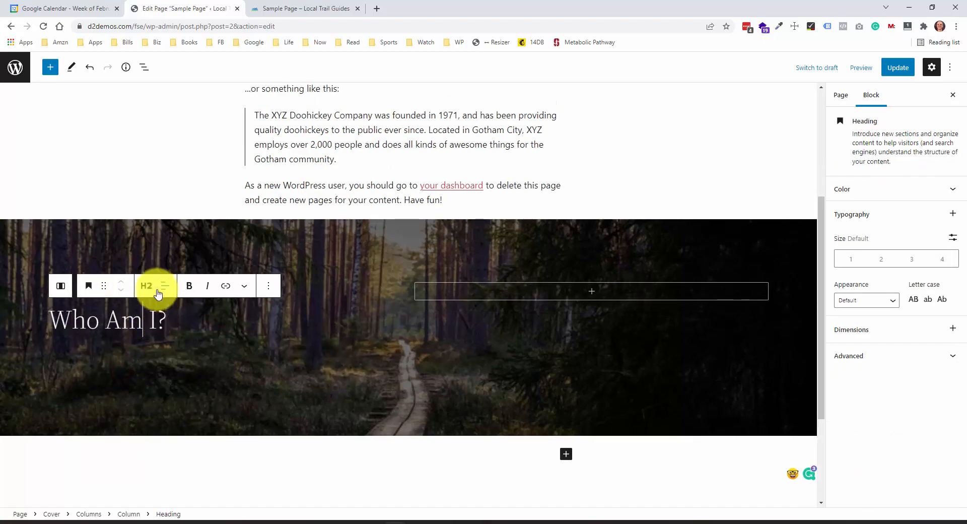
{"action": "left_click", "coordinate": [146, 286]}
{"action": "left_click", "coordinate": [149, 354]}
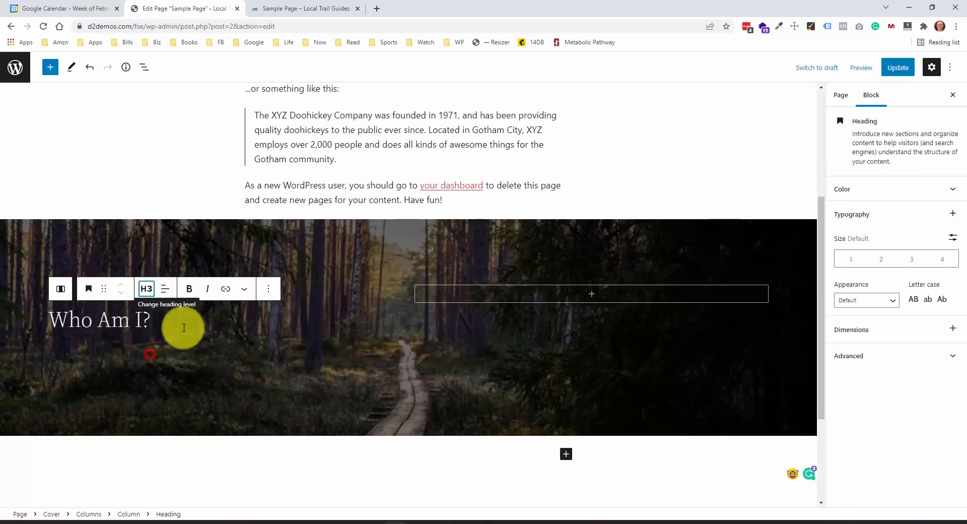
Step: Make the "Who Am I?" heading bold and centered, and center the lorem ipsum paragraph below it
{"action": "triple_click", "coordinate": [119, 319]}
{"action": "left_click", "coordinate": [190, 287]}
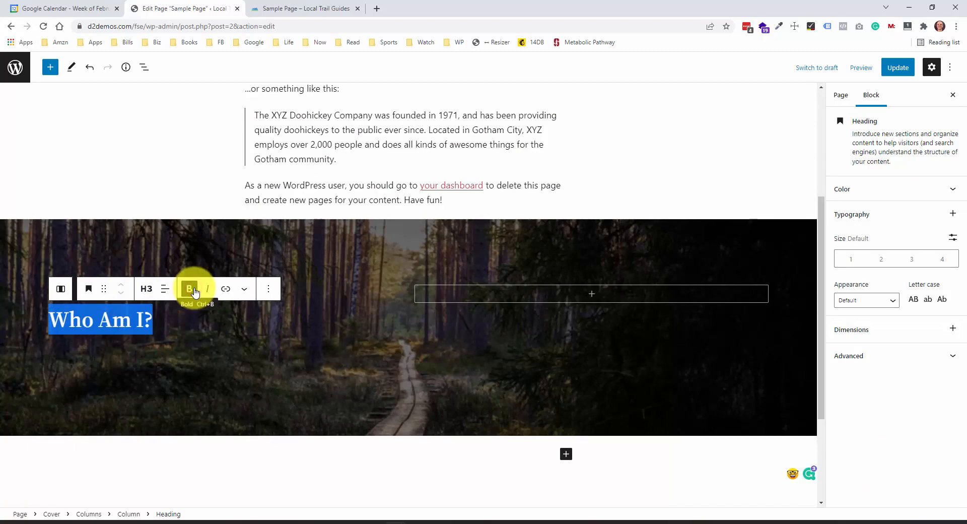
{"action": "left_click", "coordinate": [164, 287]}
{"action": "left_click", "coordinate": [186, 336]}
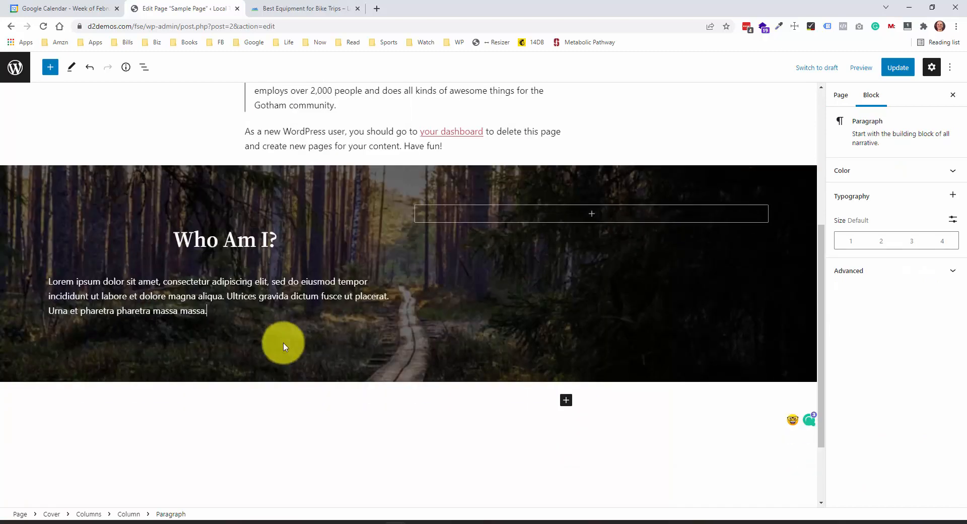
{"action": "left_click", "coordinate": [145, 256]}
{"action": "left_click", "coordinate": [193, 308]}
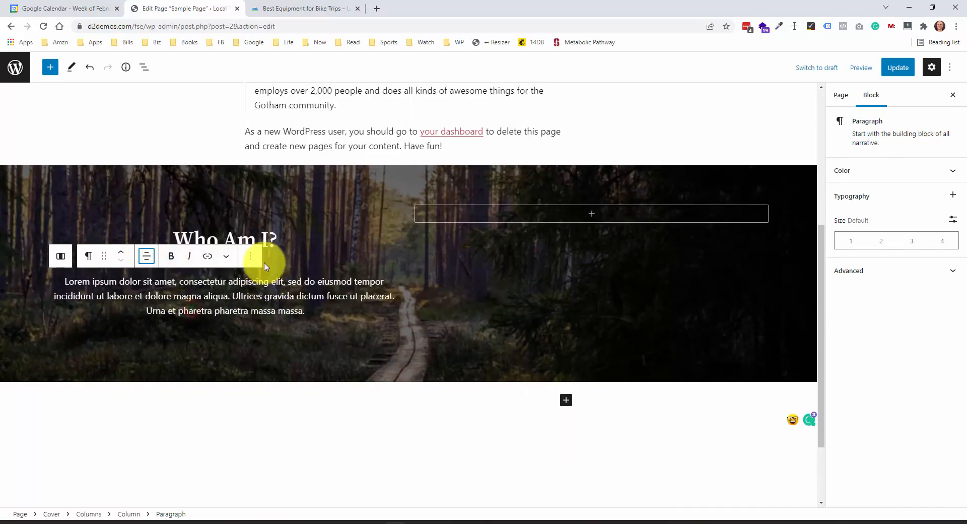
Step: Duplicate the "Who Am I?" heading with its paragraph and move the copies into the empty second column
{"action": "left_click", "coordinate": [270, 241]}
{"action": "left_click_drag", "start_coordinate": [307, 305], "coordinate": [247, 253]}
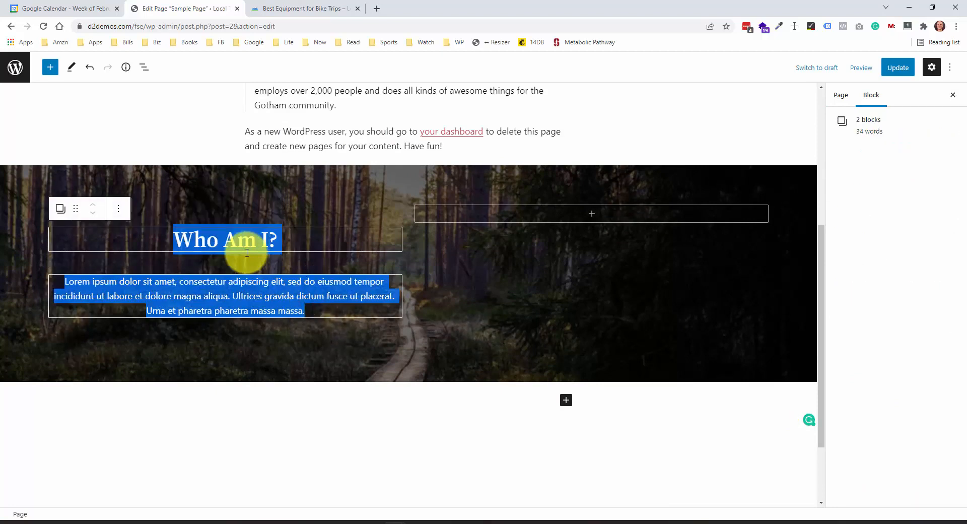
{"action": "left_click", "coordinate": [115, 211]}
{"action": "left_click", "coordinate": [147, 278]}
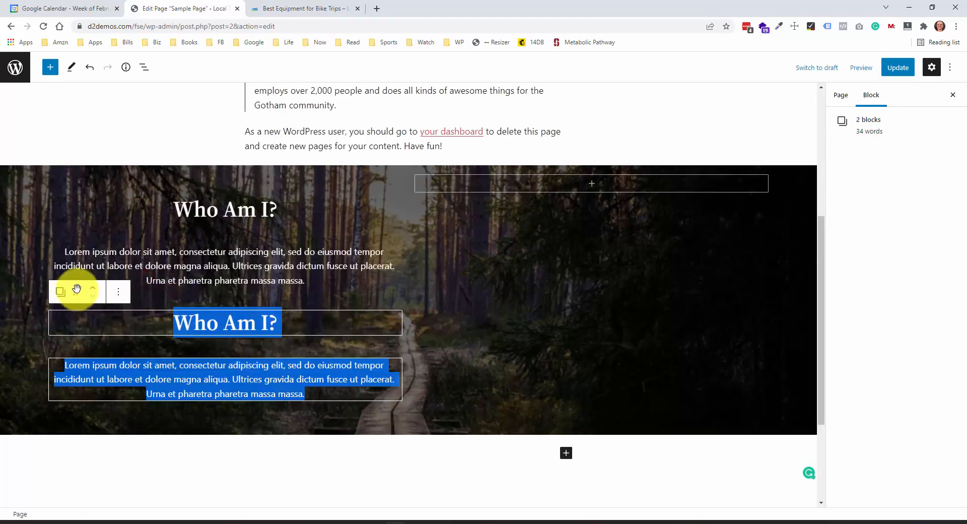
{"action": "left_click_drag", "start_coordinate": [77, 287], "coordinate": [585, 259]}
Step: Change the second column's heading text to "Our Story"
{"action": "triple_click", "coordinate": [599, 308]}
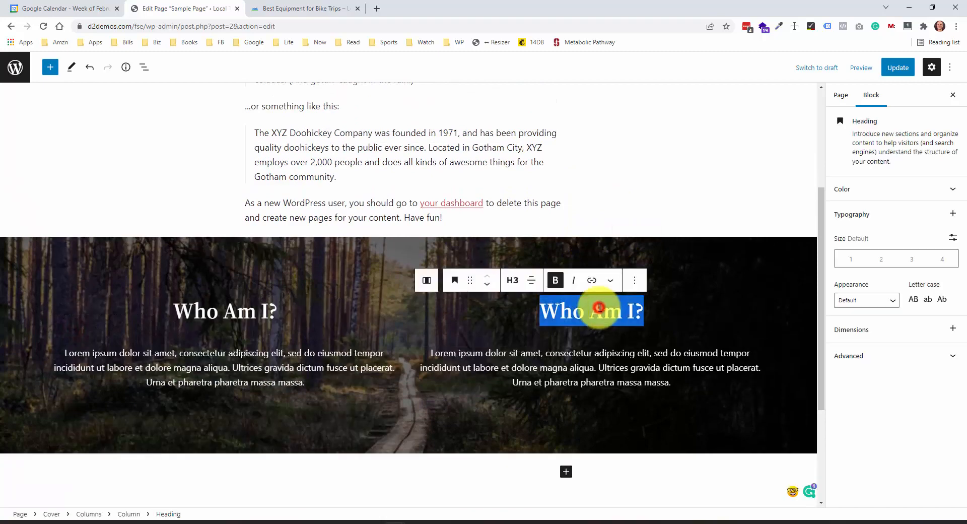
{"action": "type", "text": "Our Story"}
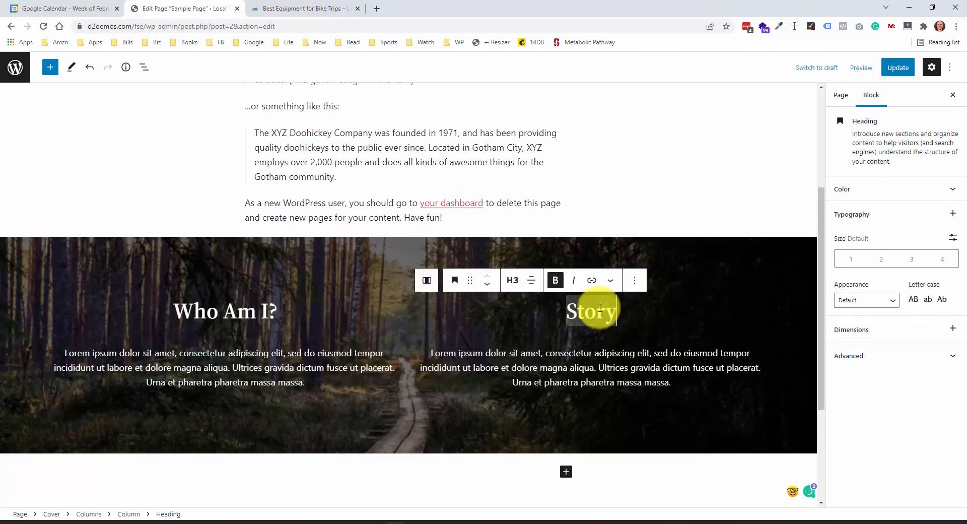
{"action": "left_click", "coordinate": [596, 376]}
{"action": "scroll", "coordinate": [123, 166], "scroll_direction": "down", "scroll_amount": 1}
{"action": "left_click", "coordinate": [119, 158]}
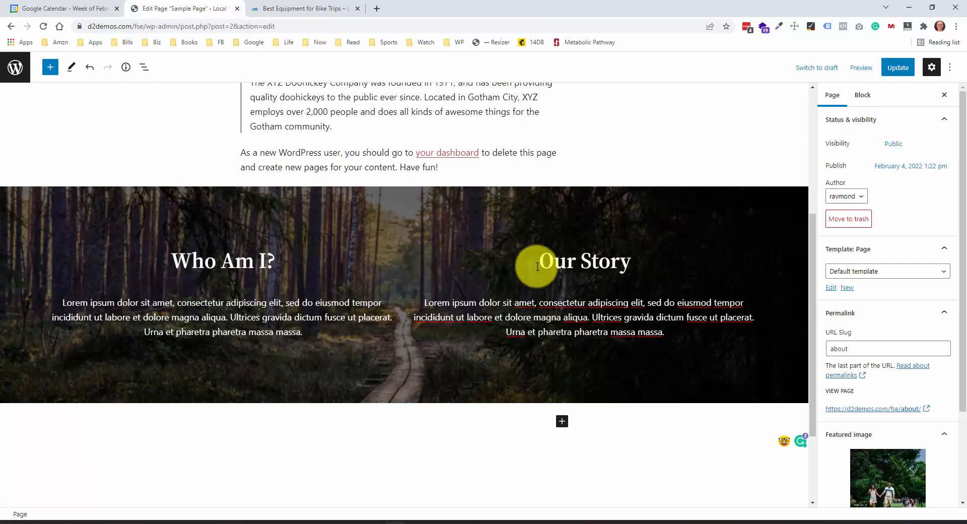
Step: Add a Heading block below the Cover block with the text "Find Peace in the Outdoors"
{"action": "mouse_move", "coordinate": [515, 283]}
{"action": "scroll", "coordinate": [562, 352], "scroll_direction": "down", "scroll_amount": 1}
{"action": "left_click", "coordinate": [562, 352]}
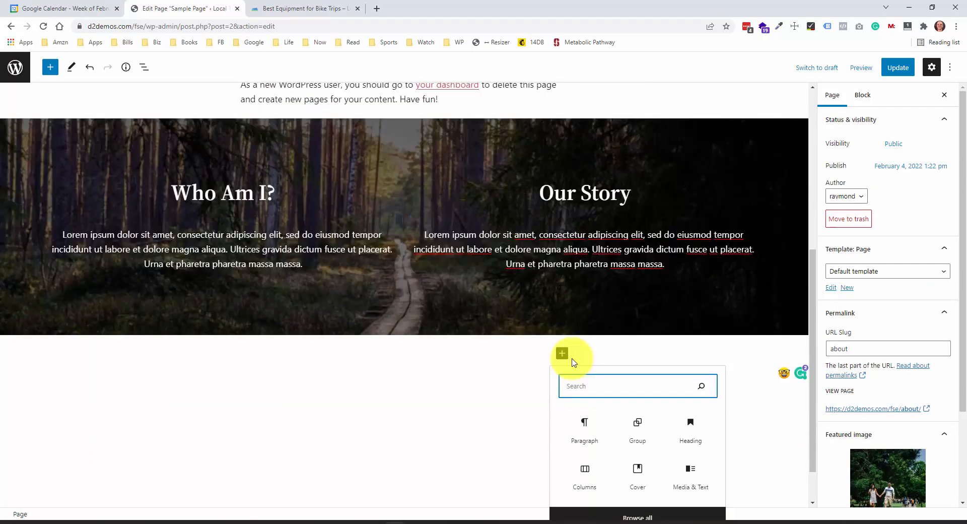
{"action": "type", "text": "head"}
{"action": "left_click", "coordinate": [596, 207]}
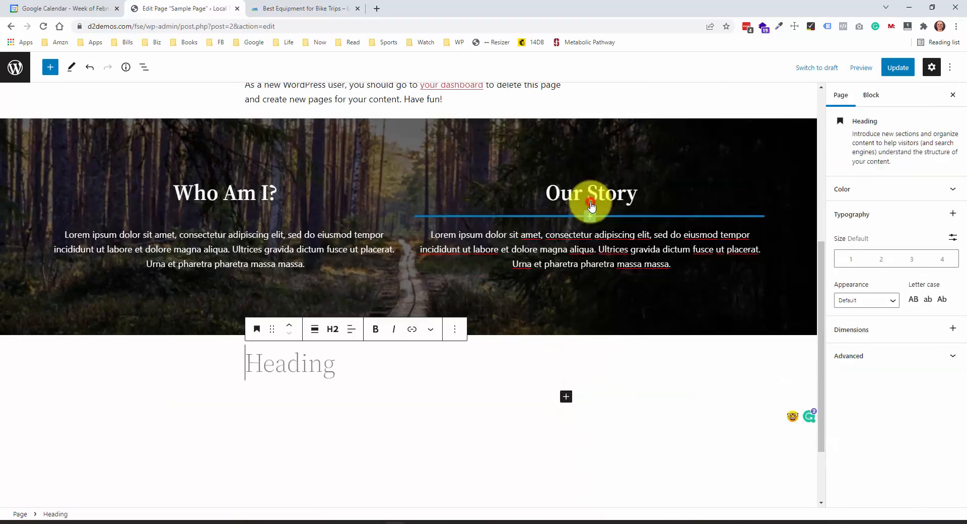
{"action": "type", "text": "Find Peace in the Outdoors"}
Step: Make the "Find Peace in the Outdoors" heading bold and center its text
{"action": "triple_click", "coordinate": [401, 362]}
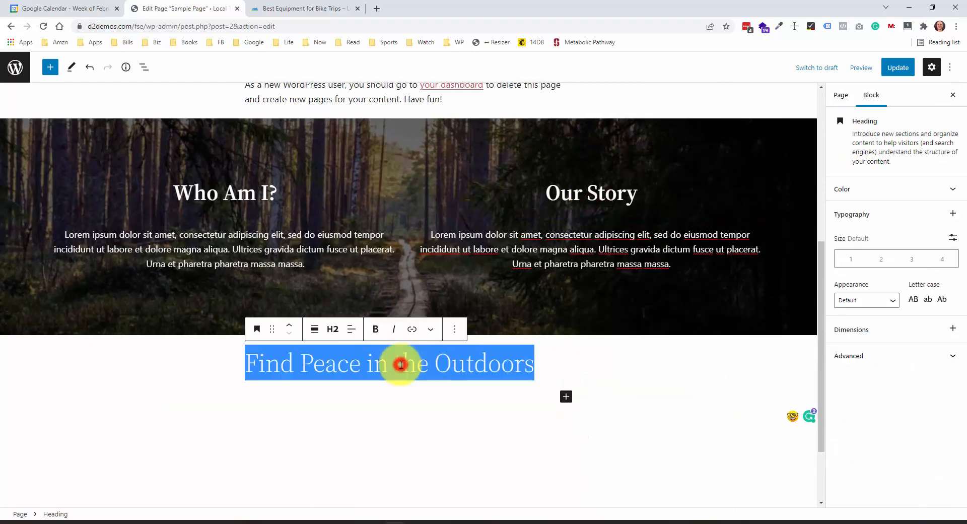
{"action": "left_click", "coordinate": [376, 330]}
{"action": "left_click", "coordinate": [351, 329]}
{"action": "left_click", "coordinate": [378, 376]}
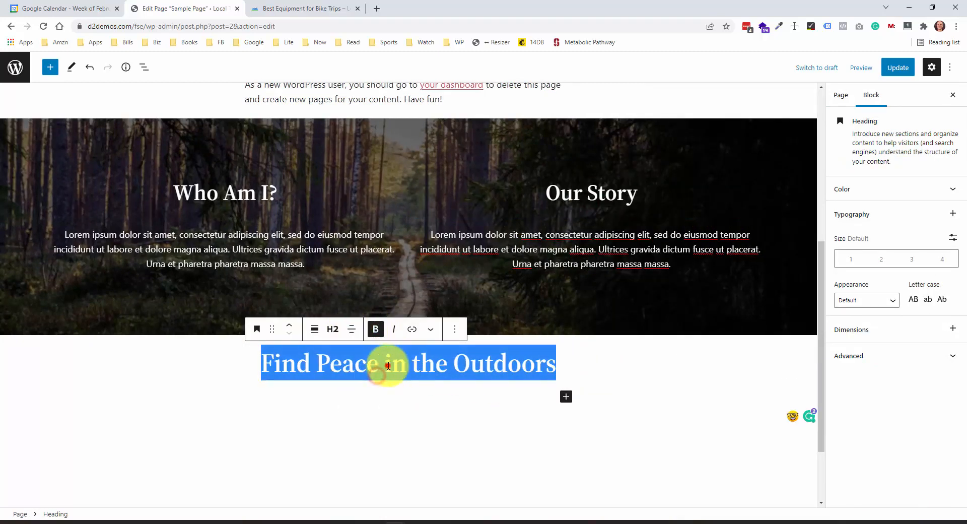
{"action": "left_click", "coordinate": [244, 364]}
Step: Add a Spacer block below the "Find Peace in the Outdoors" heading and set its height to 50 pixels
{"action": "left_click", "coordinate": [564, 396]}
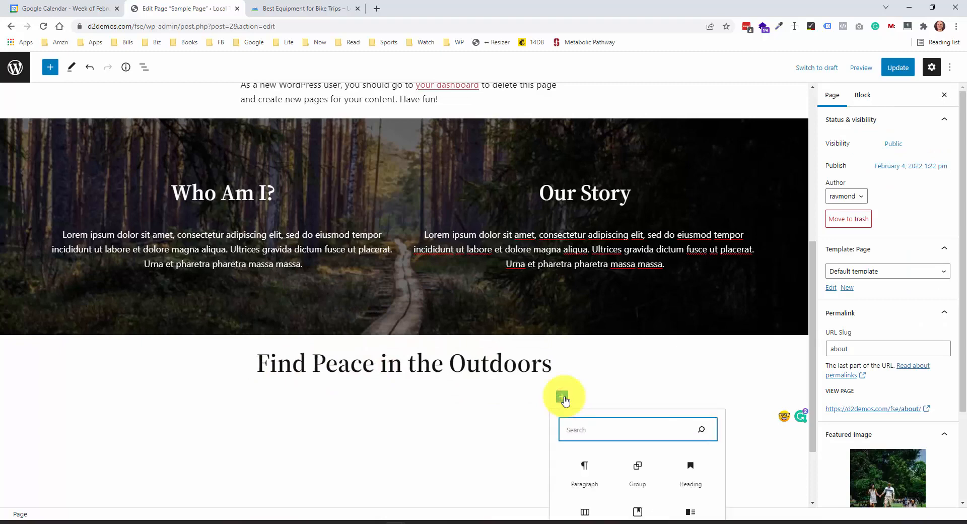
{"action": "type", "text": "spacer"}
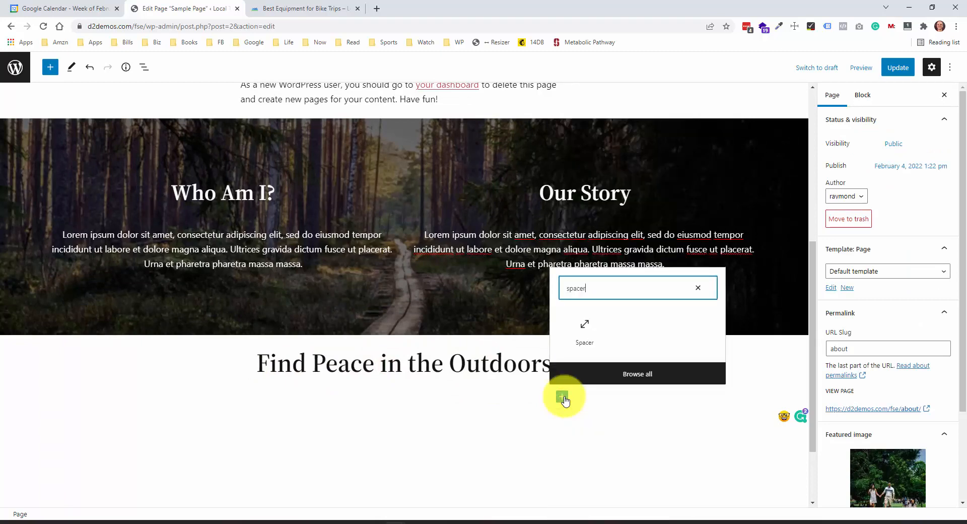
{"action": "left_click", "coordinate": [581, 333]}
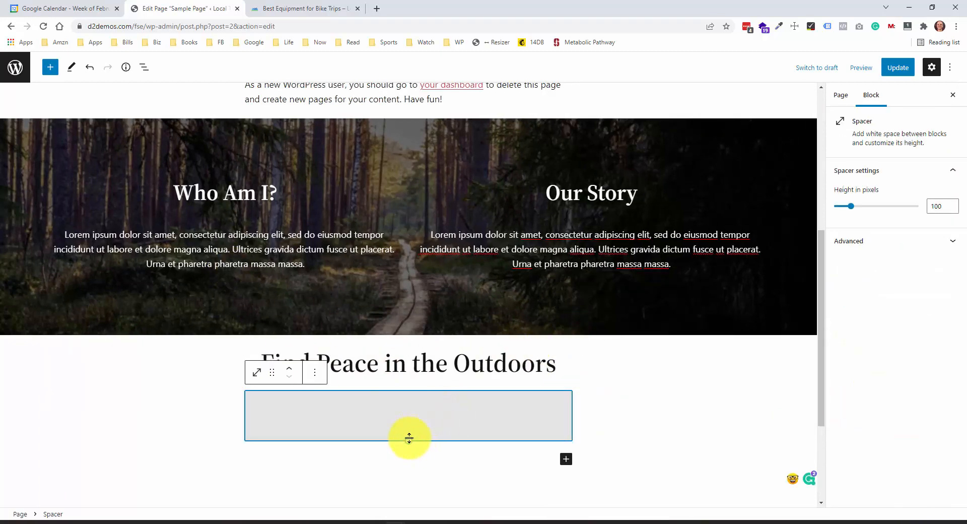
{"action": "left_click_drag", "start_coordinate": [409, 438], "coordinate": [406, 412]}
{"action": "left_click", "coordinate": [941, 206]}
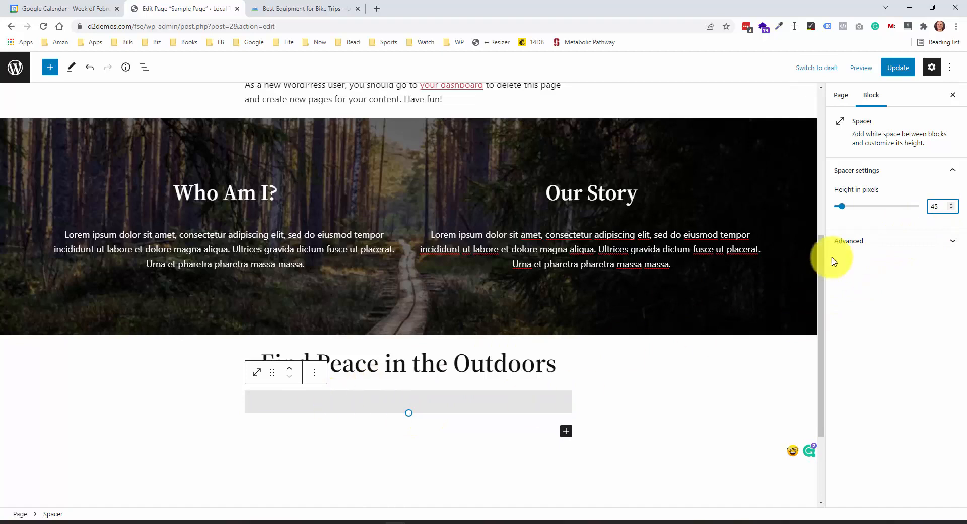
{"action": "double_click", "coordinate": [933, 207]}
{"action": "type", "text": "50"}
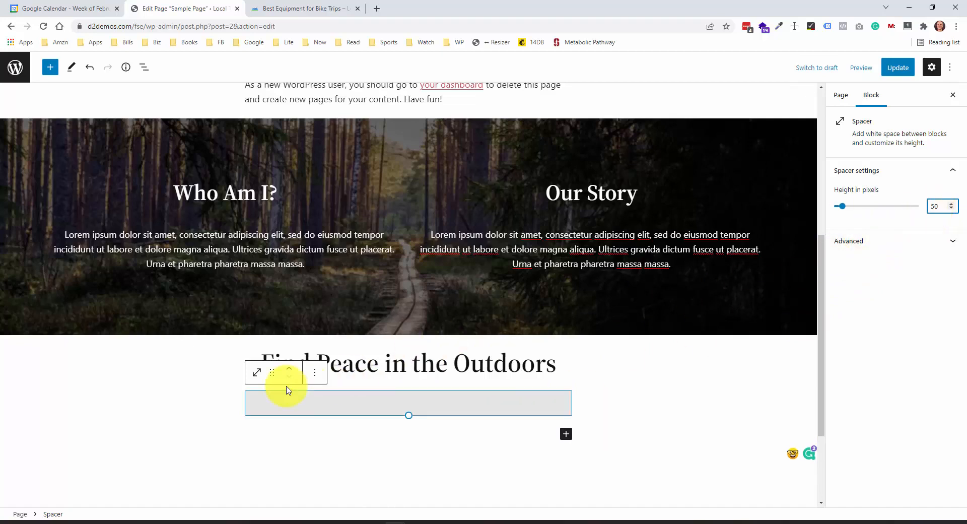
Step: Move the Spacer block between the Cover block and the "Find Peace in the Outdoors" heading
{"action": "left_click", "coordinate": [272, 372]}
{"action": "left_click_drag", "start_coordinate": [272, 371], "coordinate": [274, 338]}
{"action": "scroll", "coordinate": [464, 323], "scroll_direction": "down", "scroll_amount": 1}
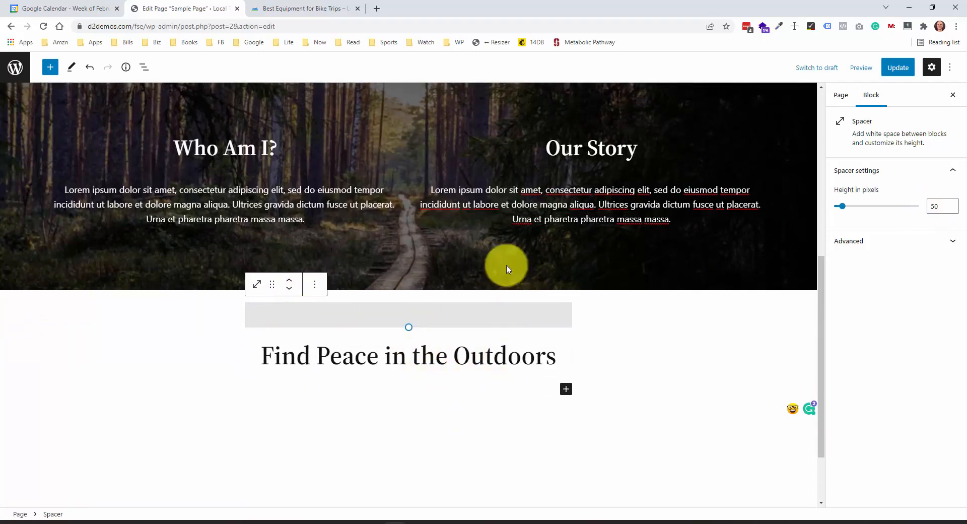
{"action": "scroll", "coordinate": [528, 323], "scroll_direction": "down", "scroll_amount": 2}
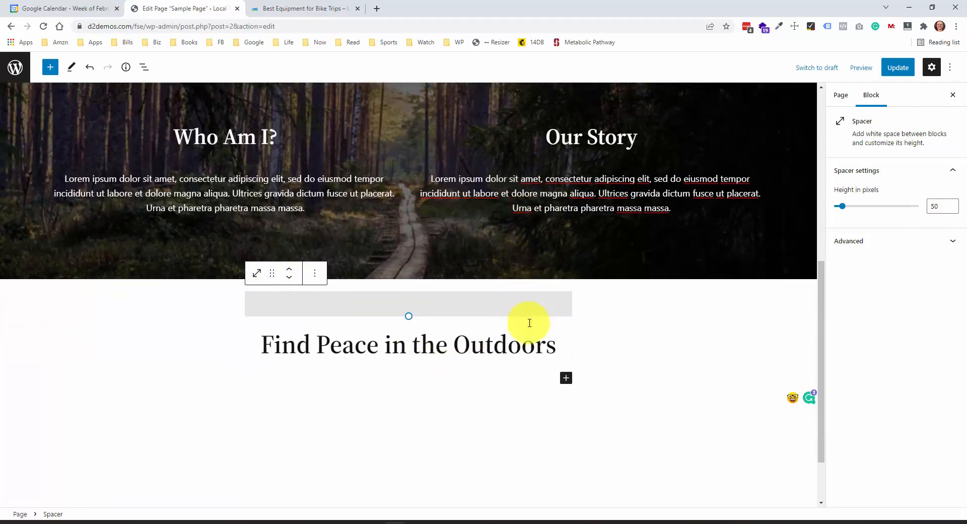
{"action": "scroll", "coordinate": [390, 158], "scroll_direction": "up", "scroll_amount": 1}
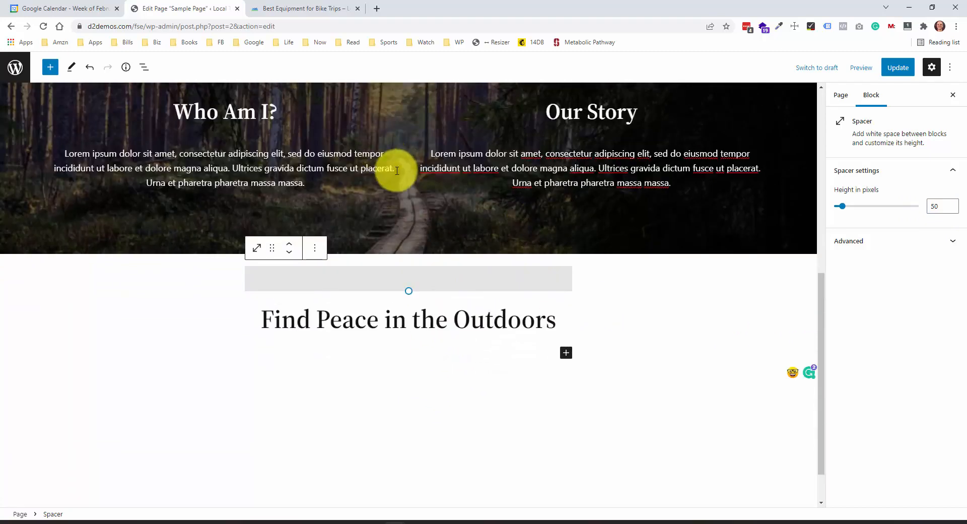
Step: Duplicate the first column's lorem ipsum paragraph and move the copy below the "Find Peace in the Outdoors" heading
{"action": "left_click", "coordinate": [257, 182]}
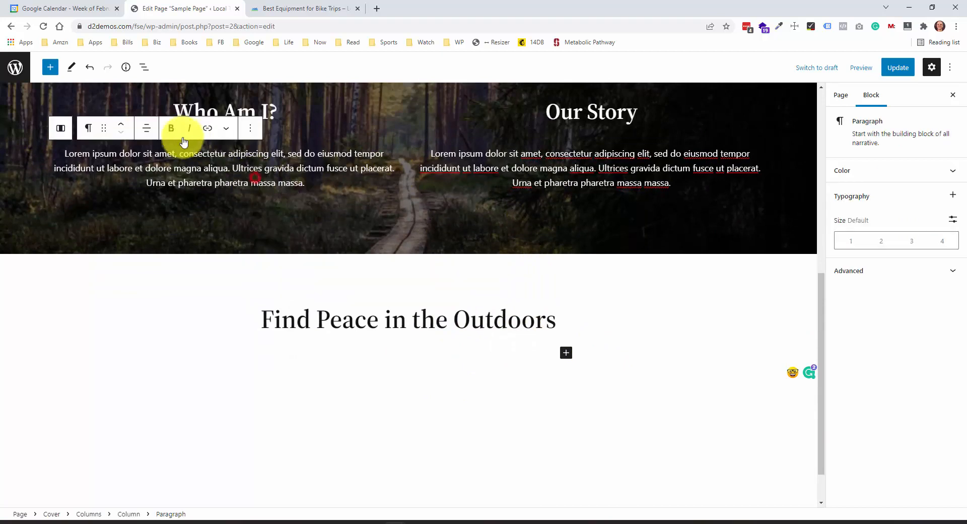
{"action": "left_click", "coordinate": [250, 128]}
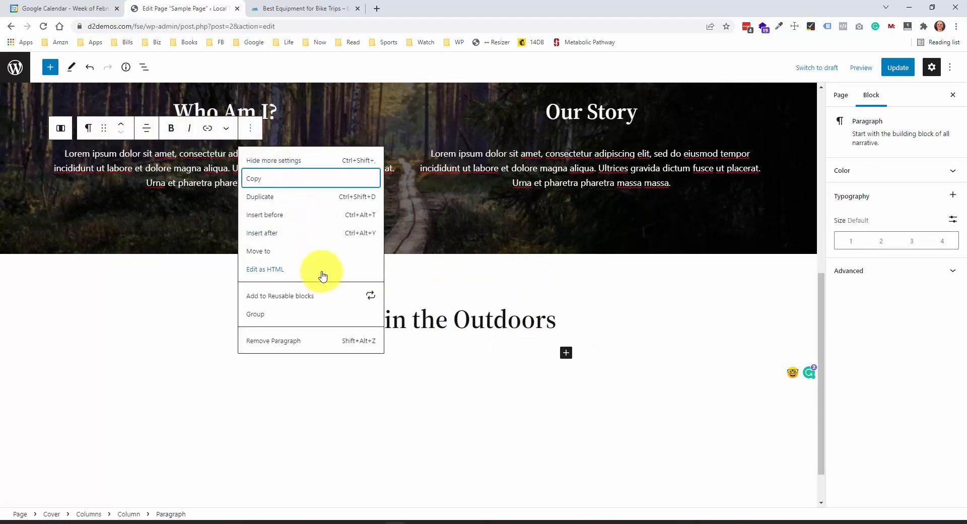
{"action": "left_click", "coordinate": [292, 198]}
{"action": "left_click_drag", "start_coordinate": [104, 155], "coordinate": [410, 291]}
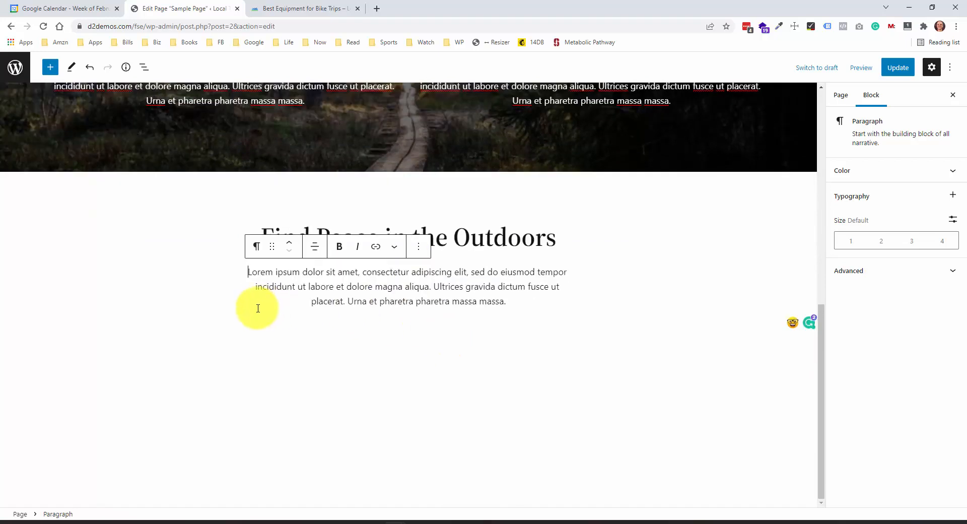
{"action": "left_click", "coordinate": [528, 306]}
Step: Update the page and review the published About page from header to end on the refreshed site
{"action": "scroll", "coordinate": [529, 302], "scroll_direction": "up", "scroll_amount": 15}
{"action": "left_click", "coordinate": [897, 67]}
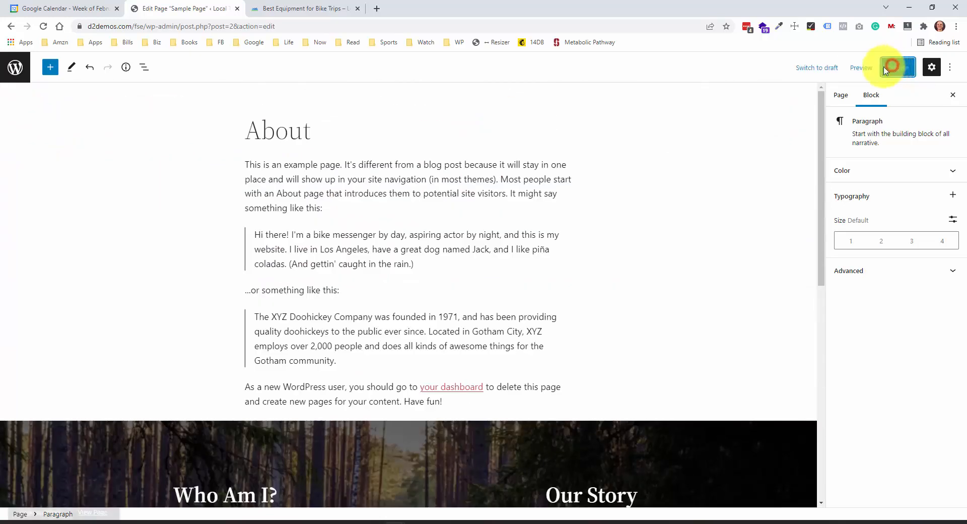
{"action": "left_click", "coordinate": [289, 10]}
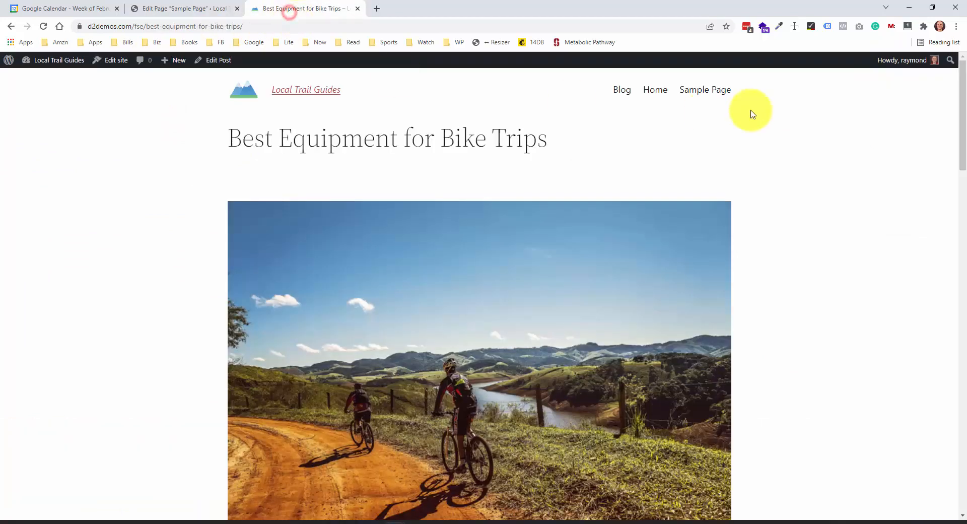
{"action": "right_click", "coordinate": [738, 111]}
{"action": "left_click", "coordinate": [763, 140]}
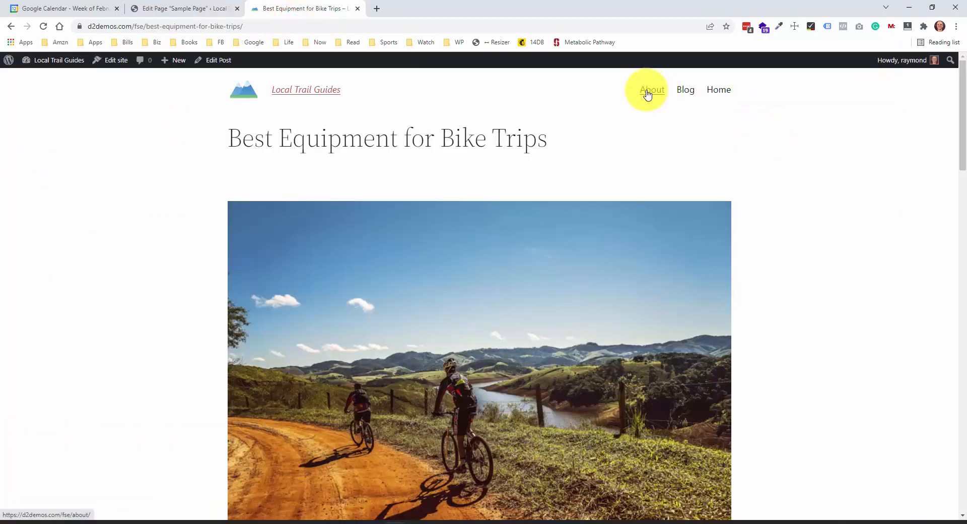
{"action": "left_click", "coordinate": [651, 91]}
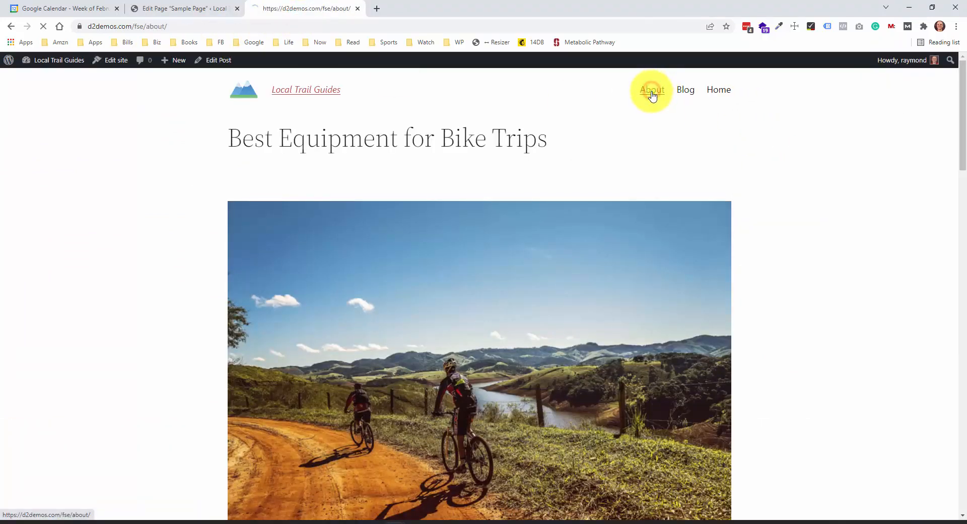
{"action": "scroll", "coordinate": [584, 216], "scroll_direction": "down", "scroll_amount": 5}
{"action": "scroll", "coordinate": [584, 218], "scroll_direction": "down", "scroll_amount": 13}
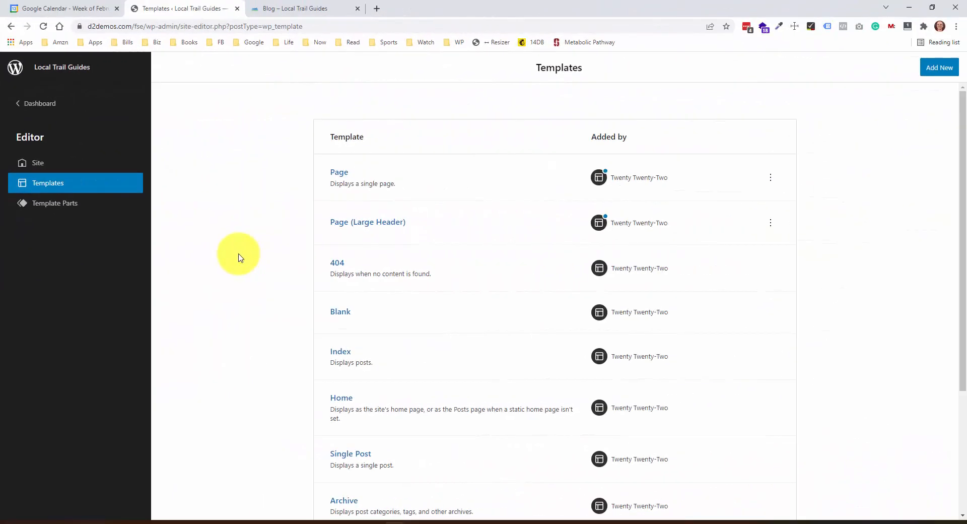
Step: Open the Page template and insert the Subscribe callout pattern between the post comments block and the footer
{"action": "scroll", "coordinate": [238, 257], "scroll_direction": "down", "scroll_amount": 3}
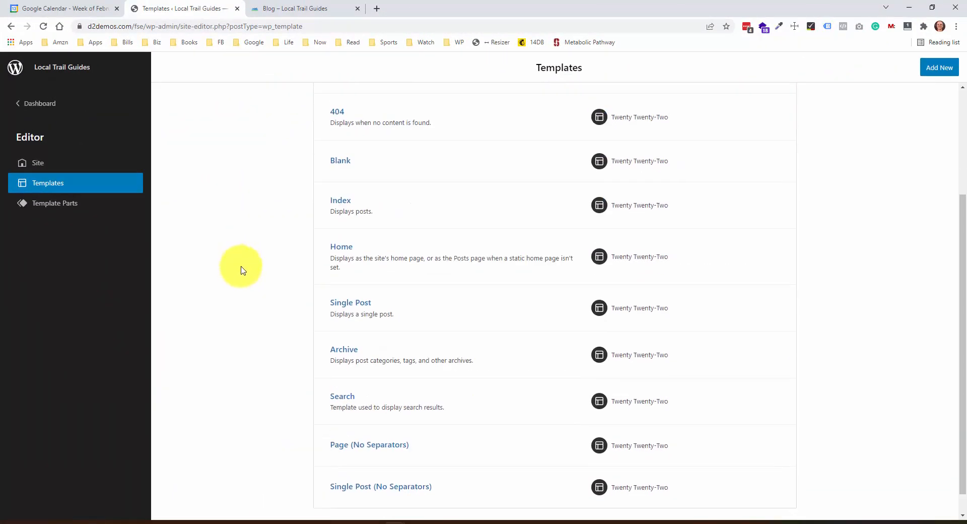
{"action": "scroll", "coordinate": [390, 171], "scroll_direction": "up", "scroll_amount": 3}
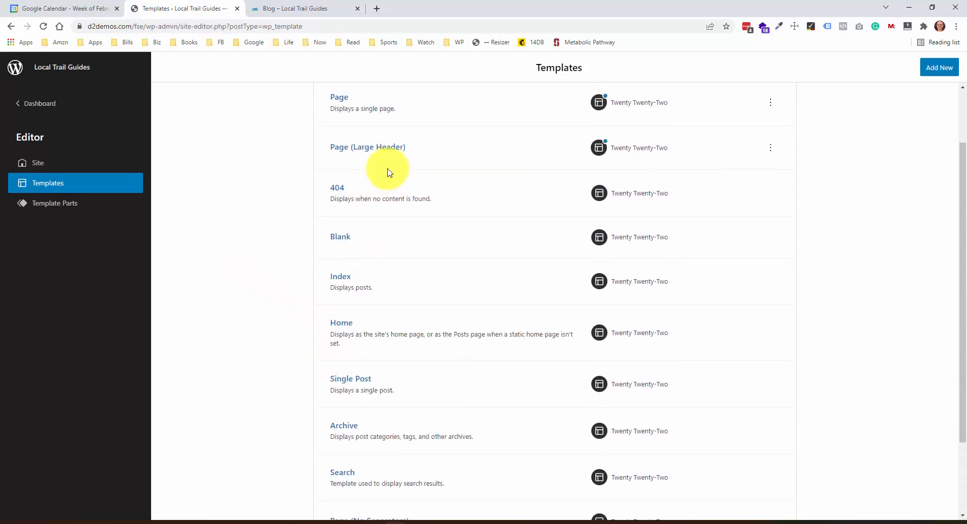
{"action": "left_click", "coordinate": [341, 150]}
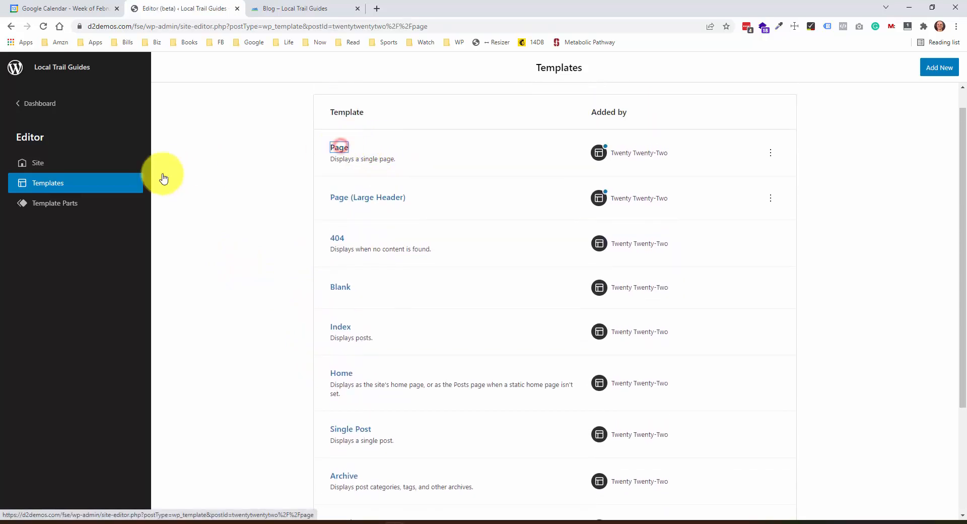
{"action": "scroll", "coordinate": [48, 277], "scroll_direction": "down", "scroll_amount": 5}
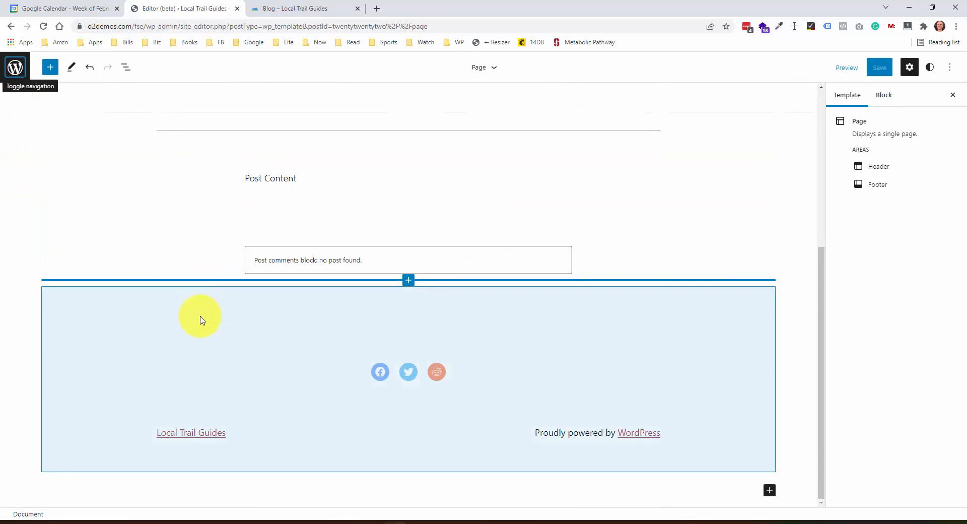
{"action": "left_click", "coordinate": [408, 280]}
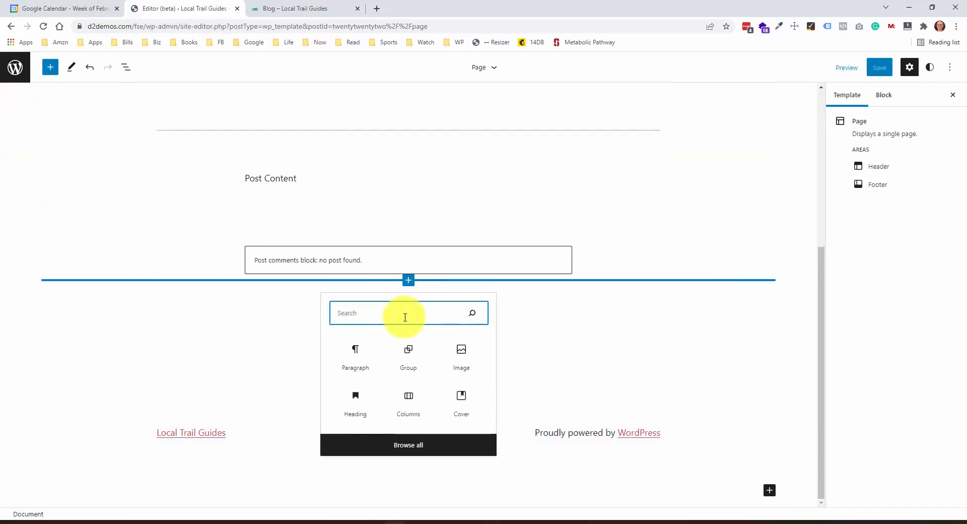
{"action": "left_click", "coordinate": [408, 445]}
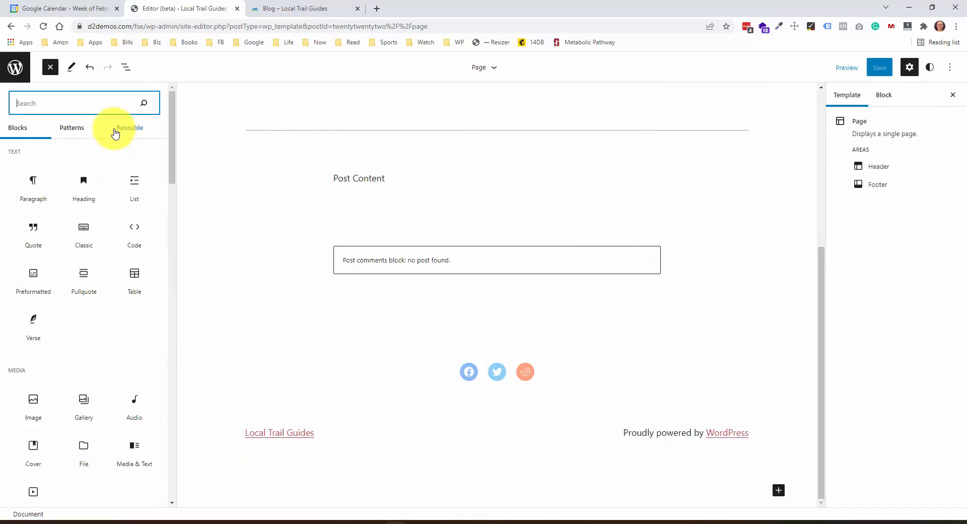
{"action": "left_click", "coordinate": [87, 130]}
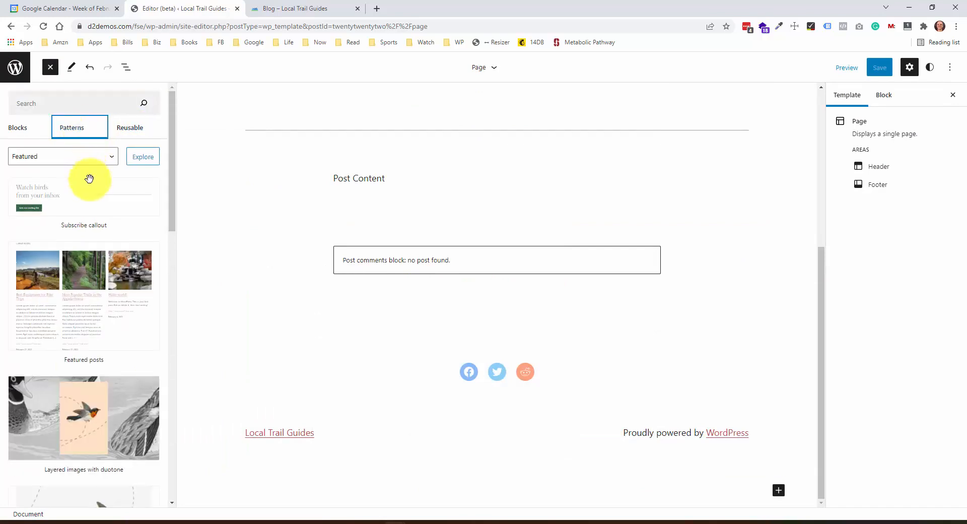
{"action": "left_click", "coordinate": [106, 197]}
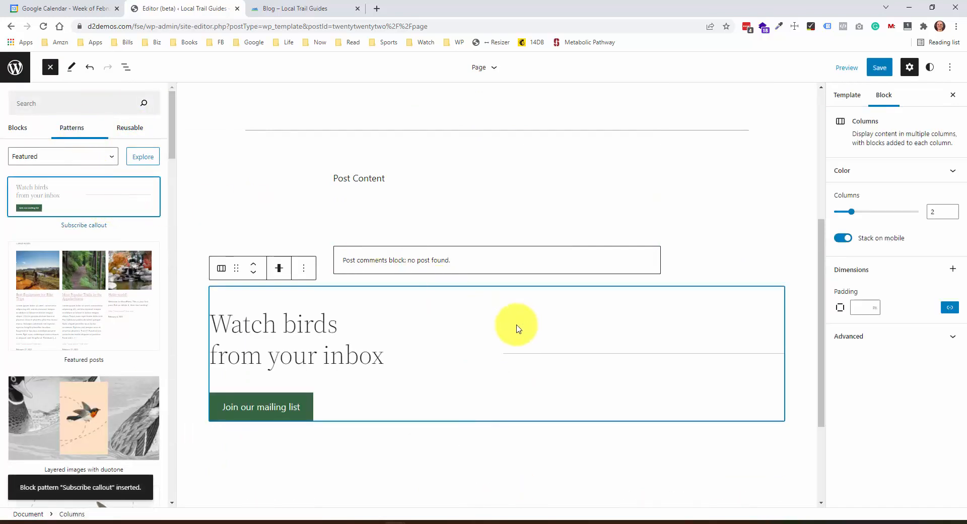
Step: Remove the Separator block from the second column of the subscribe callout
{"action": "left_click", "coordinate": [649, 358]}
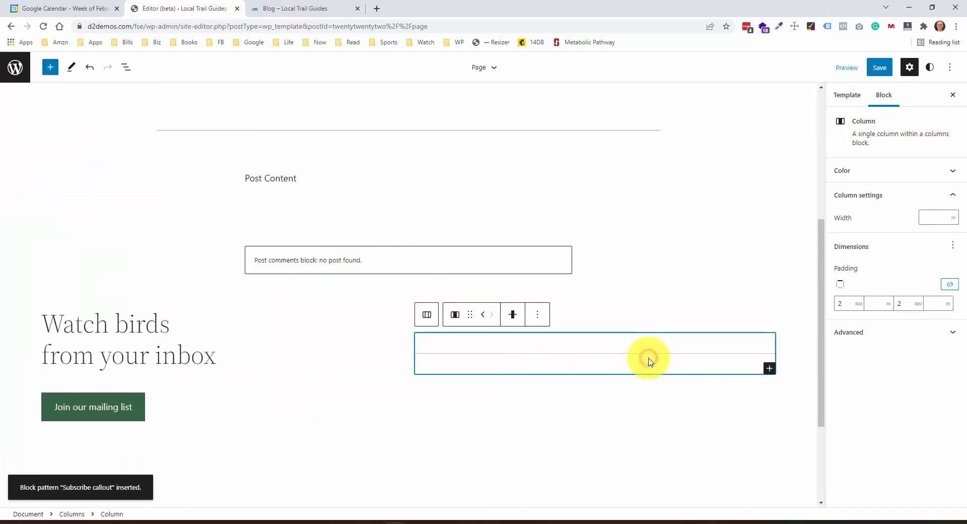
{"action": "left_click", "coordinate": [537, 315]}
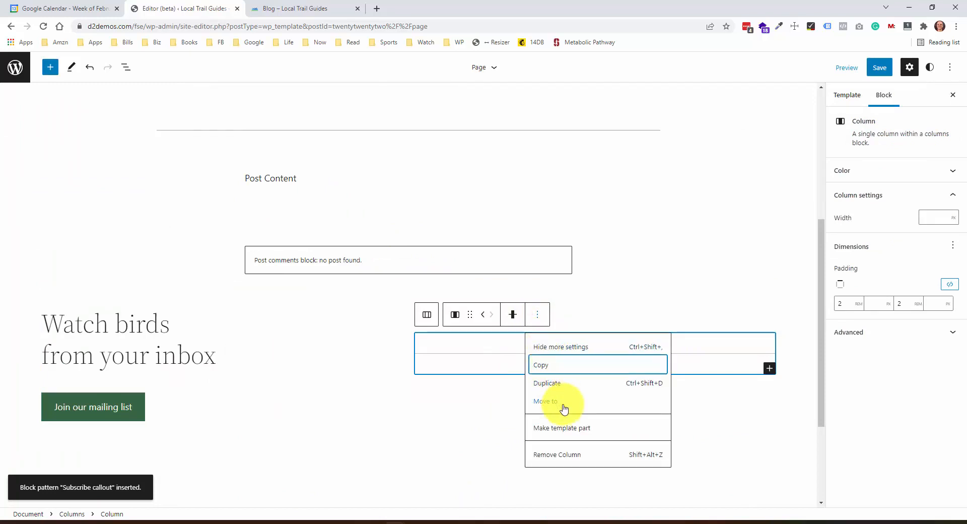
{"action": "left_click", "coordinate": [479, 357]}
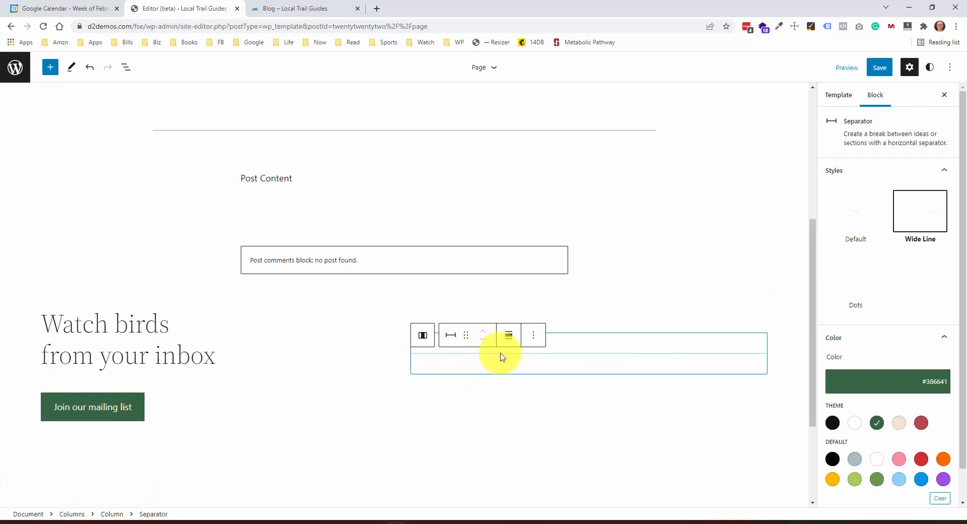
{"action": "left_click", "coordinate": [533, 336]}
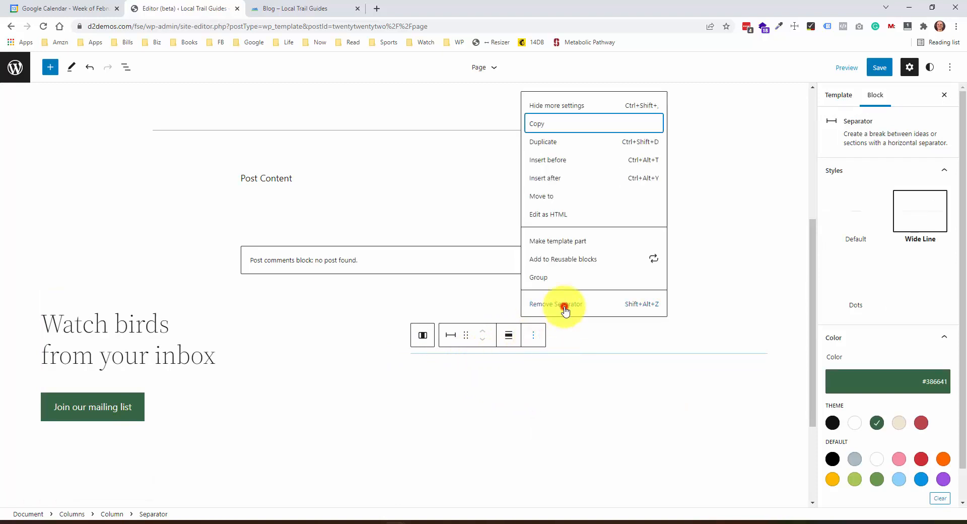
{"action": "left_click", "coordinate": [565, 304]}
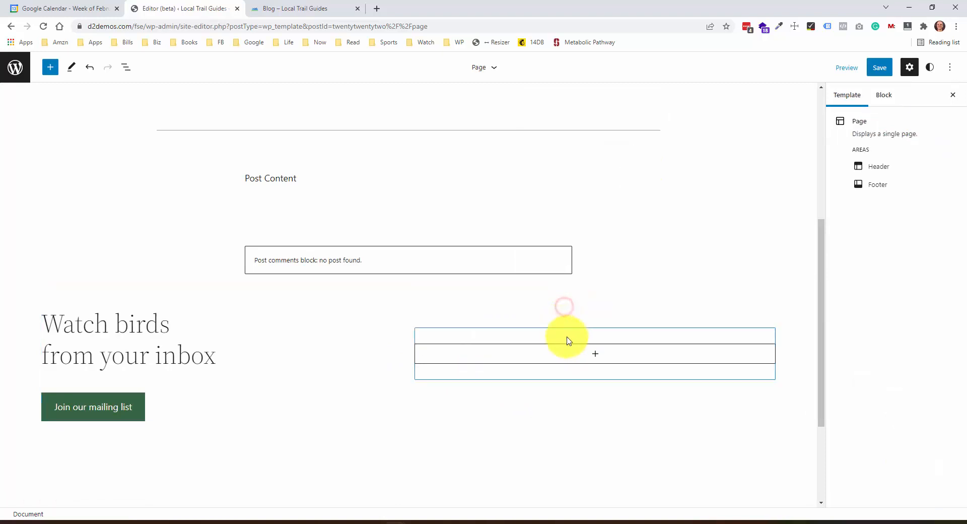
Step: Add an Image block to the empty second column, using the autumn forest path picture from the Media Library
{"action": "left_click", "coordinate": [596, 356]}
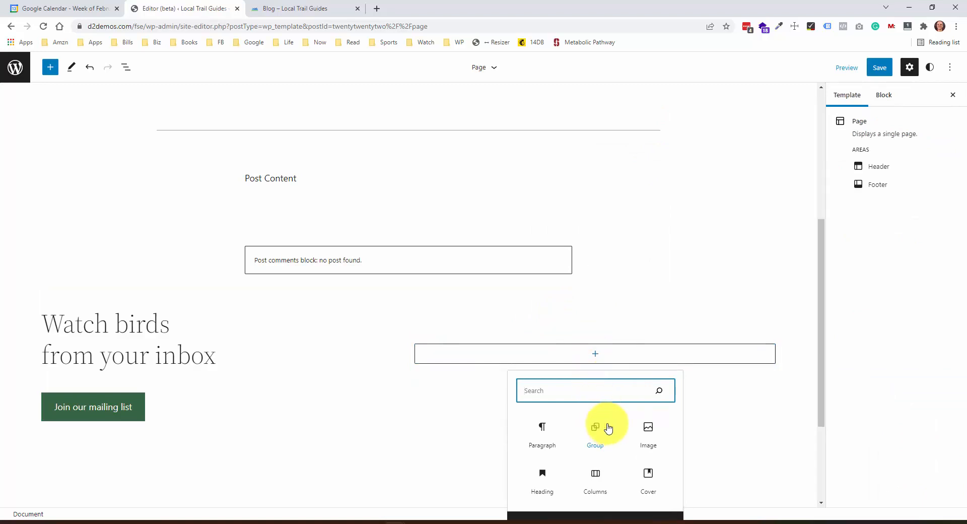
{"action": "left_click", "coordinate": [647, 429]}
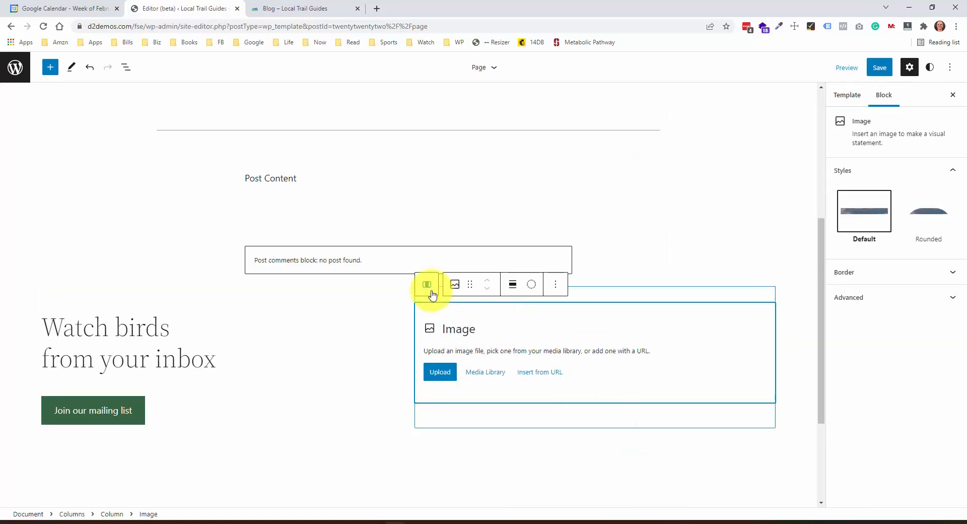
{"action": "left_click", "coordinate": [485, 373]}
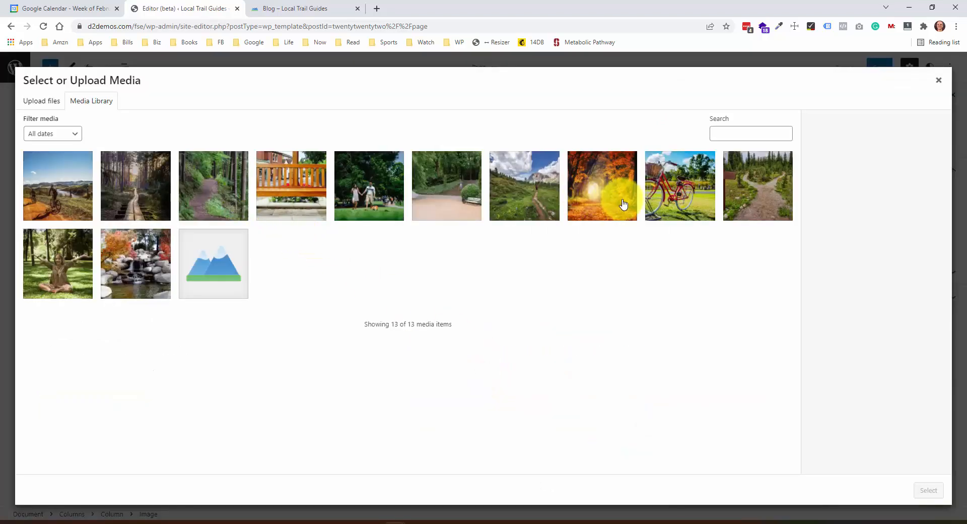
{"action": "left_click", "coordinate": [623, 203]}
{"action": "left_click", "coordinate": [932, 490]}
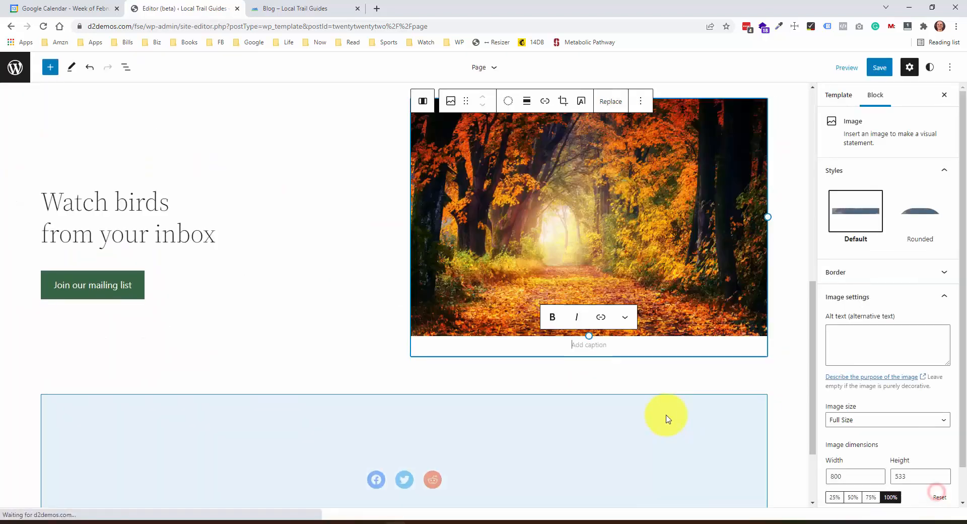
Step: Change the callout heading to "Top 10 Best Hikes in California" and the button label to "Download Now"
{"action": "left_click", "coordinate": [203, 245]}
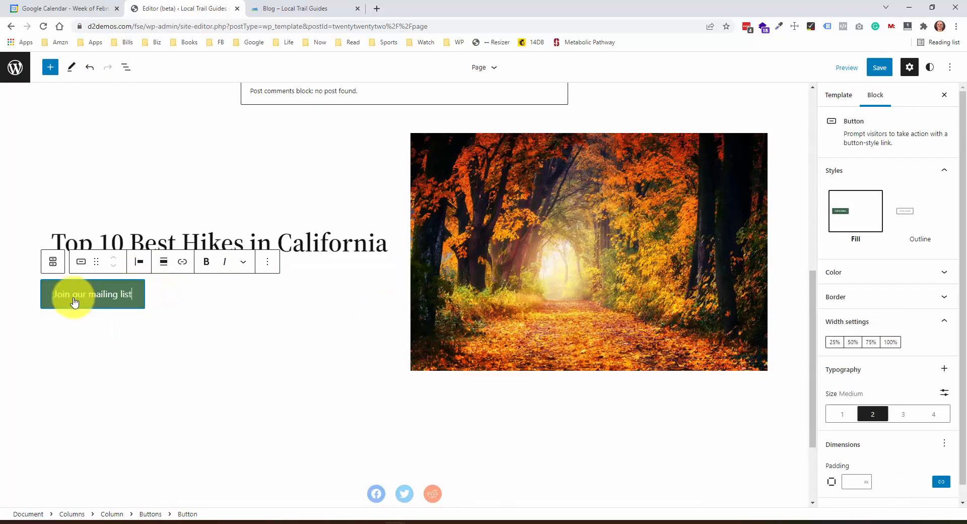
{"action": "type", "text": "Download Now"}
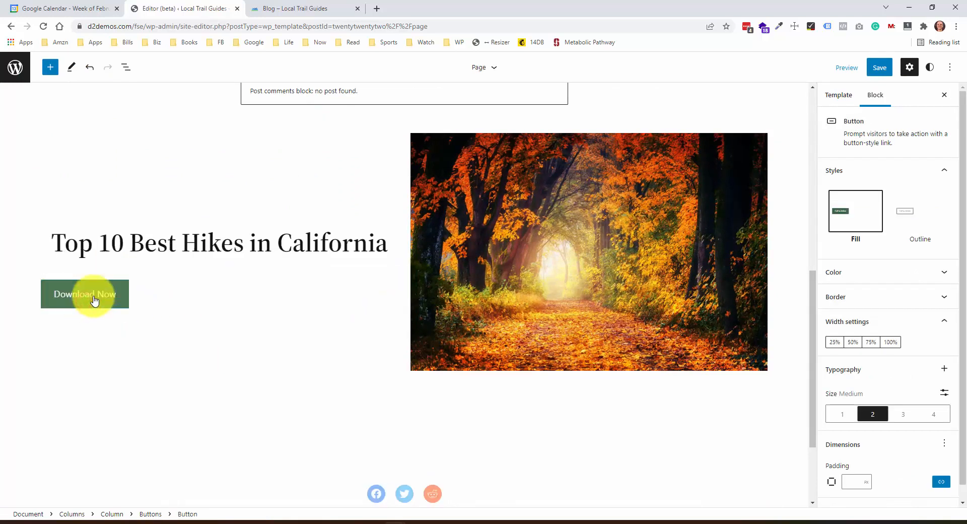
Step: Give the Download Now button the theme's red background (#bc4749) and center it in its column
{"action": "left_click", "coordinate": [943, 273]}
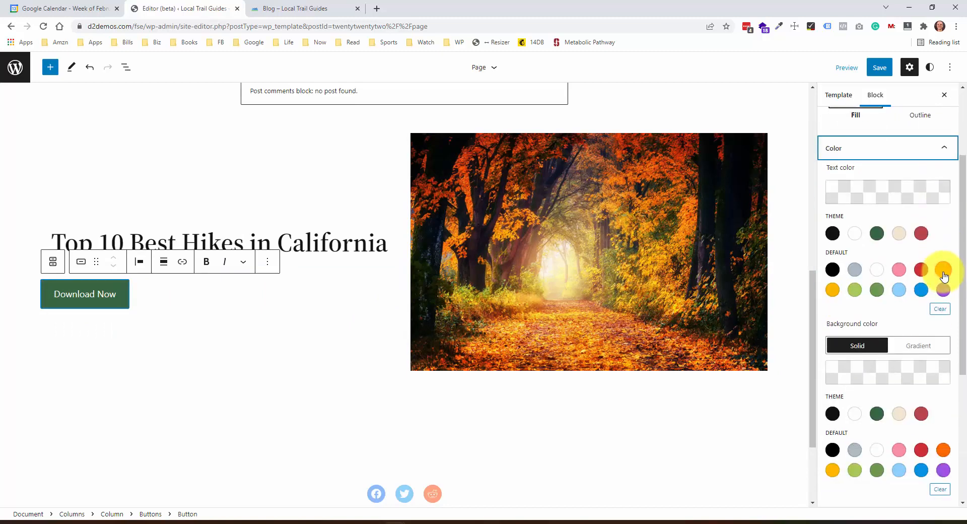
{"action": "left_click", "coordinate": [921, 414]}
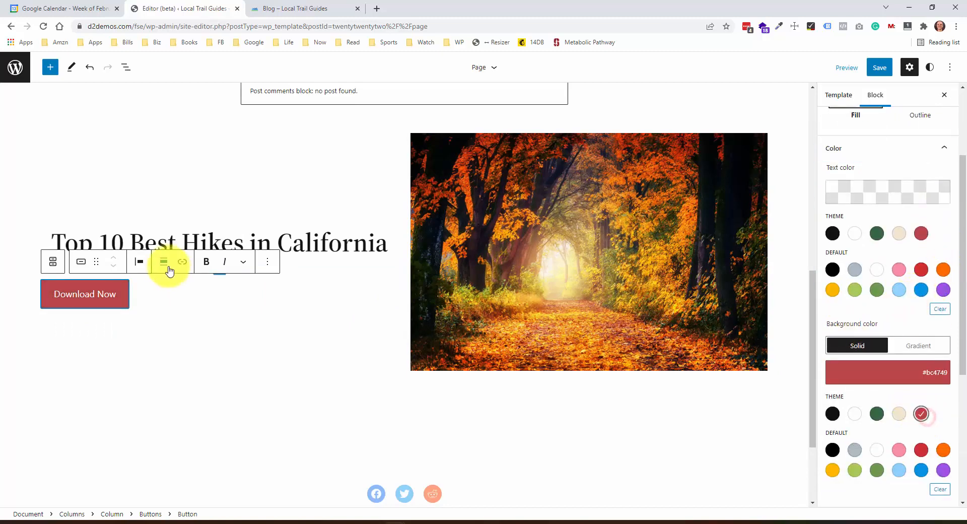
{"action": "left_click", "coordinate": [163, 261]}
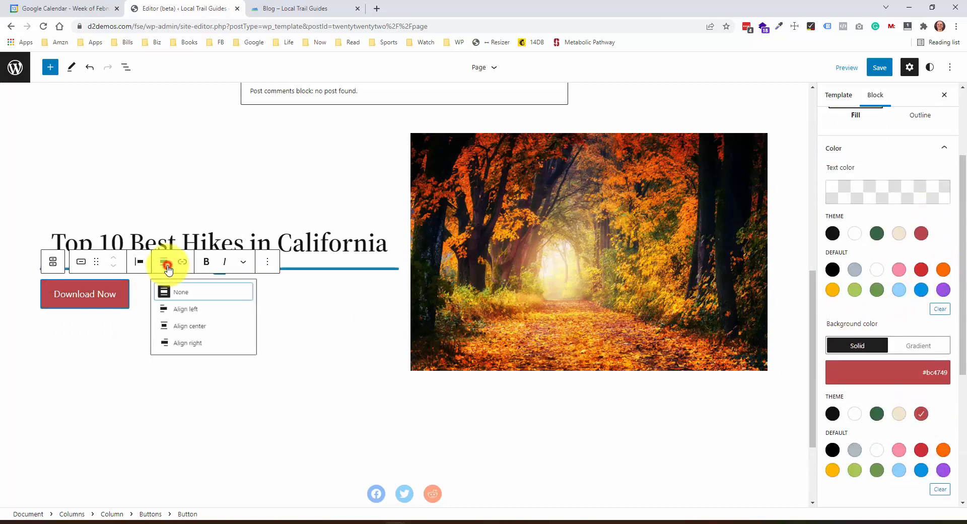
{"action": "left_click", "coordinate": [198, 327]}
Step: Set the background color of the whole Columns block to the theme's beige (#f2e8cf)
{"action": "left_click", "coordinate": [210, 129]}
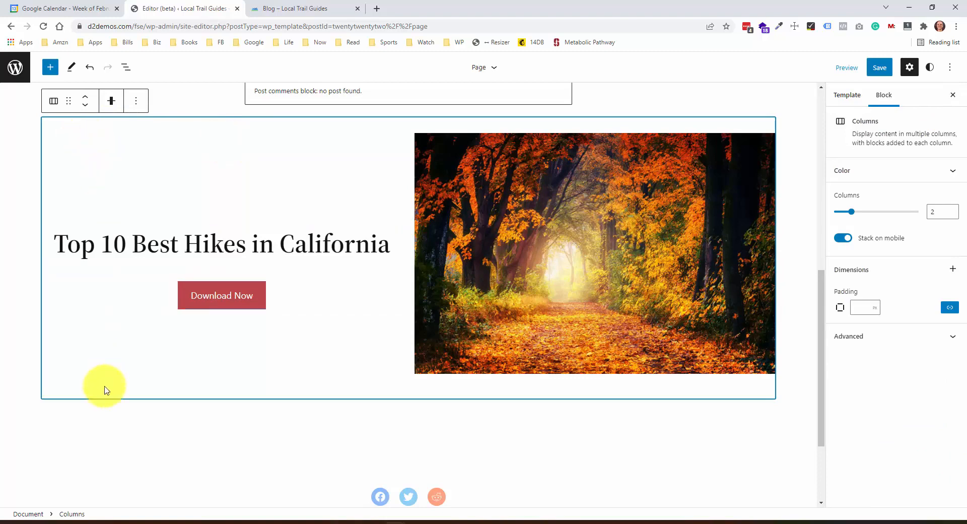
{"action": "left_click", "coordinate": [886, 180]}
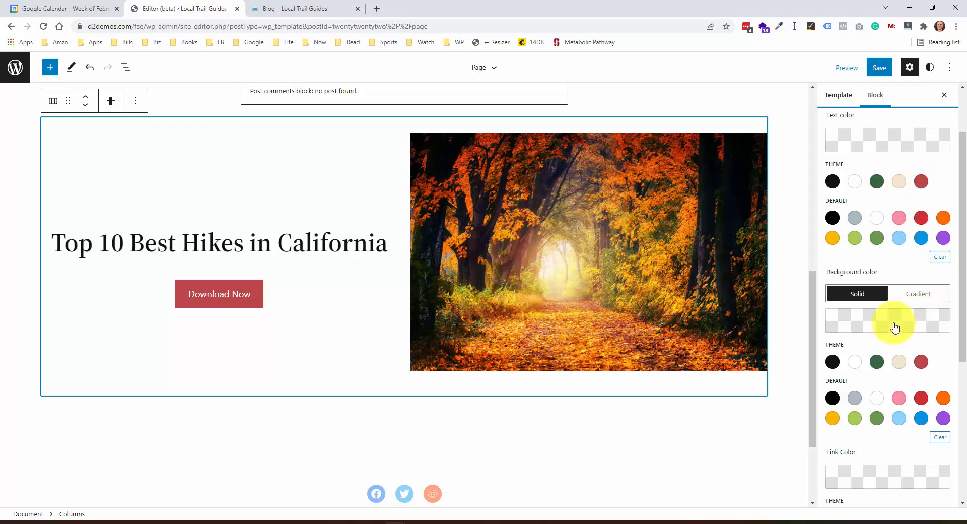
{"action": "left_click", "coordinate": [900, 362]}
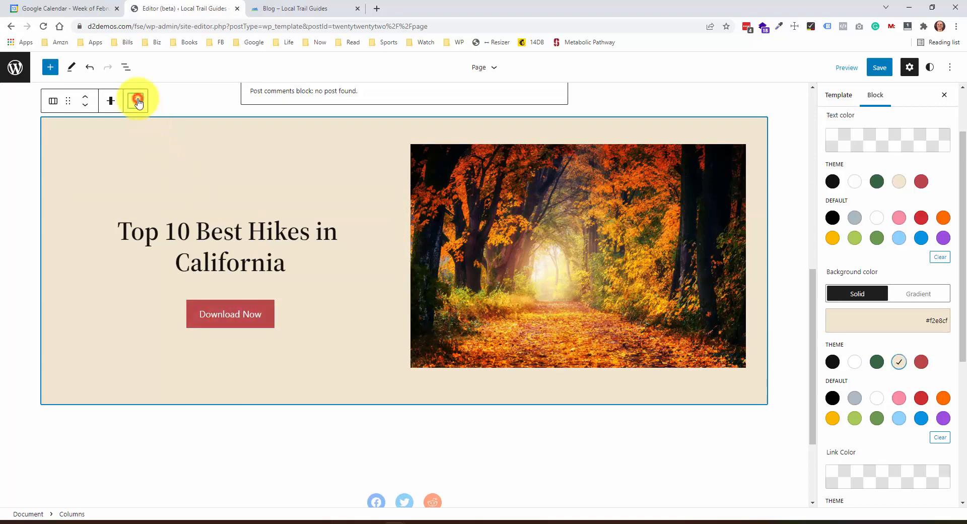
Step: Turn the Columns block into a reusable block named "End Content CTA" and save the Page template
{"action": "left_click", "coordinate": [136, 100]}
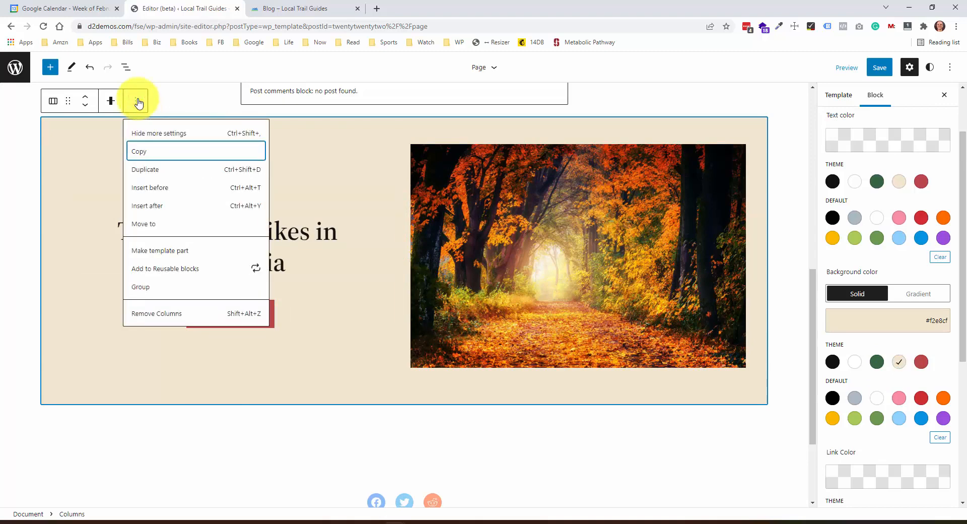
{"action": "left_click", "coordinate": [180, 273]}
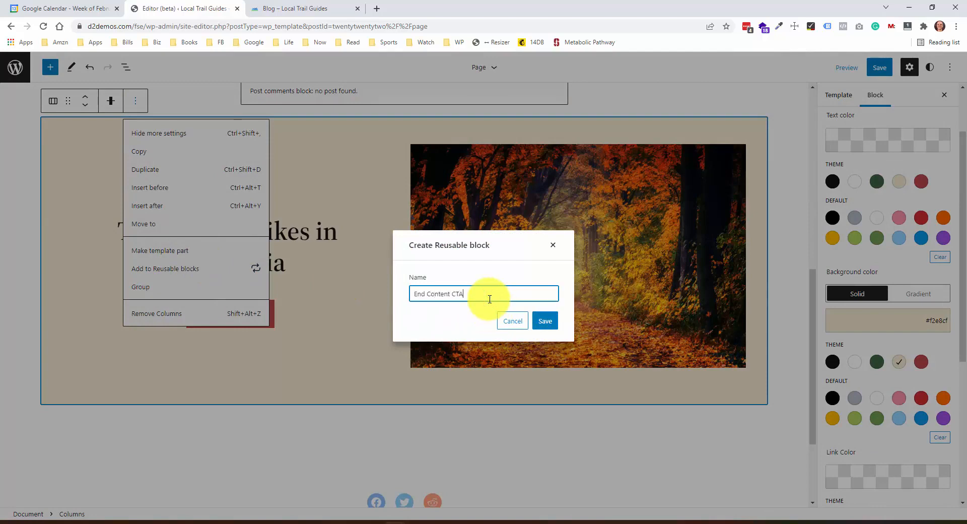
{"action": "left_click", "coordinate": [545, 321]}
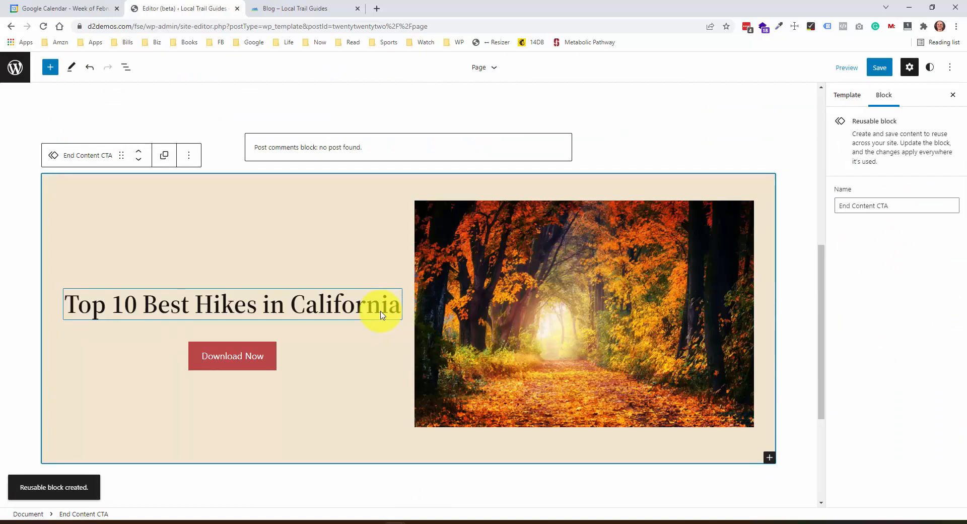
{"action": "left_click", "coordinate": [879, 69]}
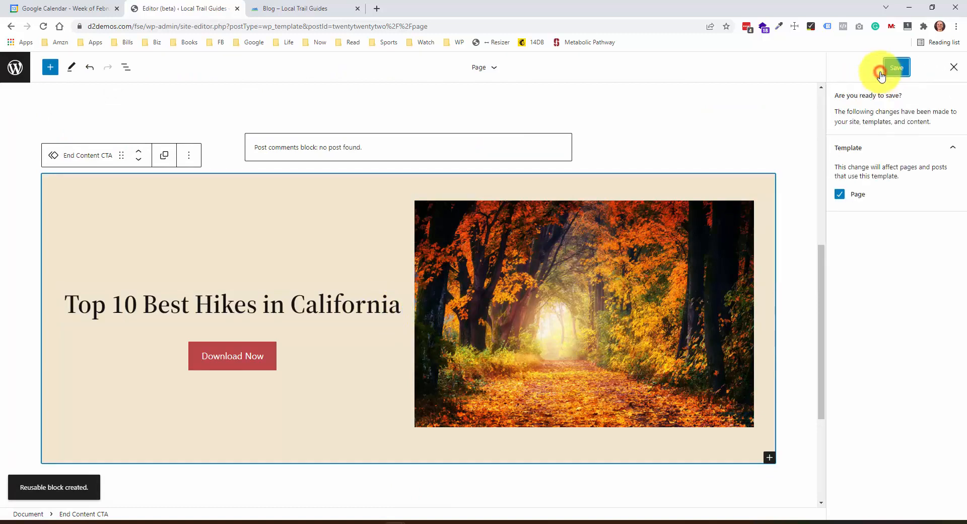
{"action": "left_click", "coordinate": [896, 68]}
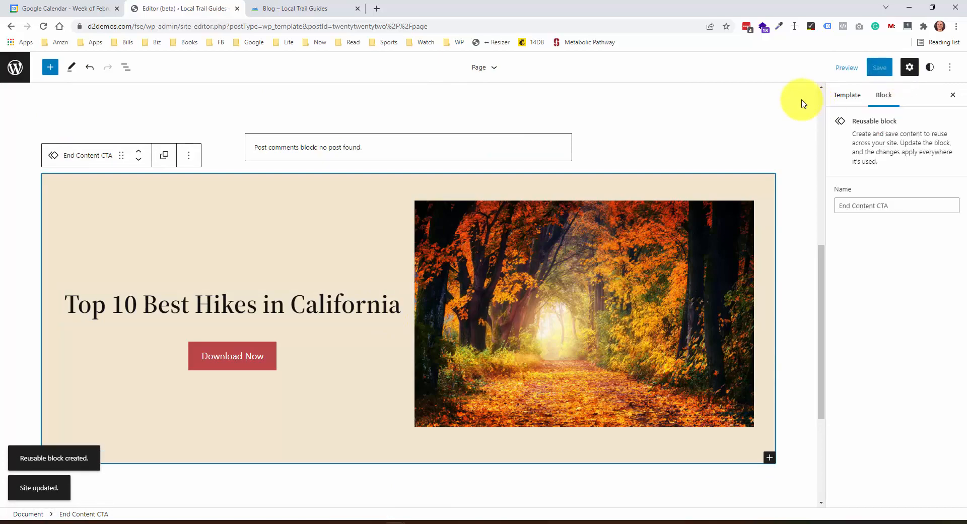
Step: Review the published About page from the header down to the call-to-action section at its end
{"action": "left_click", "coordinate": [323, 9]}
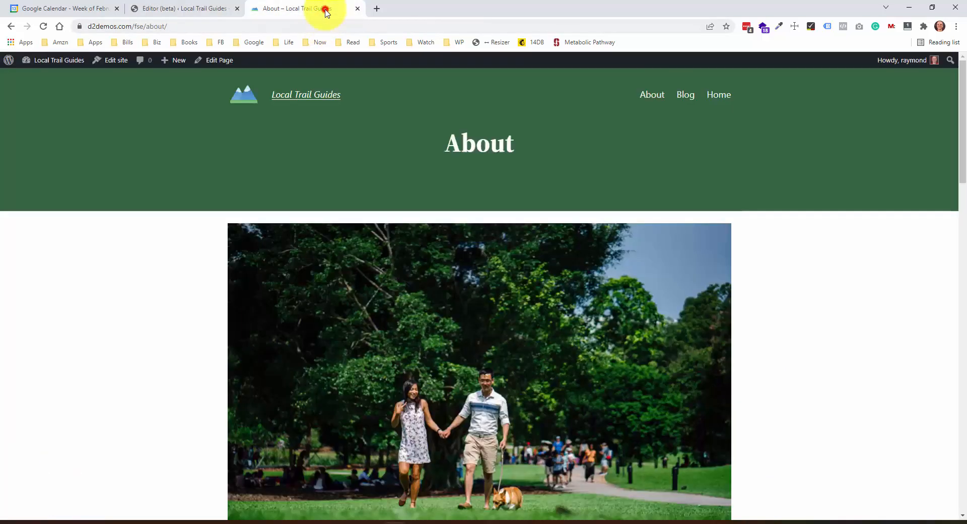
{"action": "scroll", "coordinate": [729, 174], "scroll_direction": "down", "scroll_amount": 15}
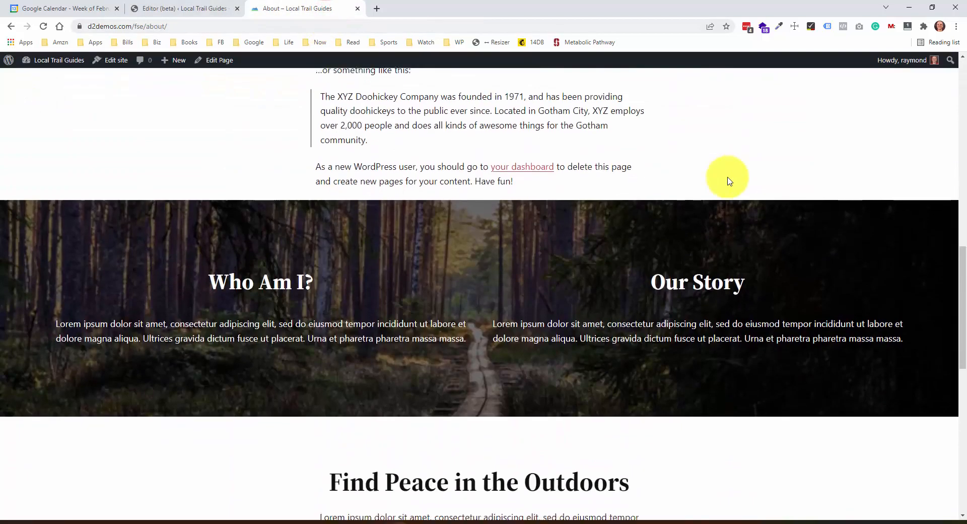
{"action": "scroll", "coordinate": [729, 180], "scroll_direction": "down", "scroll_amount": 8}
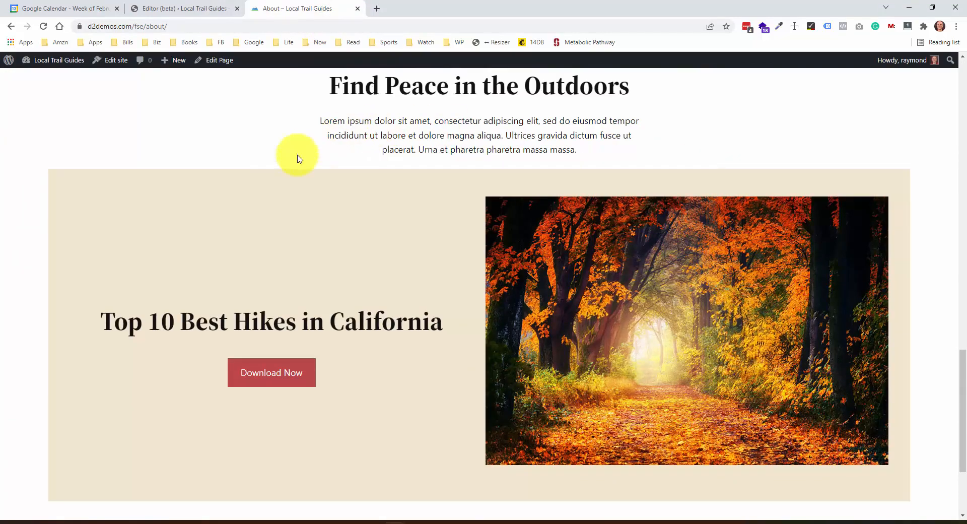
{"action": "scroll", "coordinate": [739, 281], "scroll_direction": "down", "scroll_amount": 3}
{"action": "scroll", "coordinate": [362, 195], "scroll_direction": "up", "scroll_amount": 15}
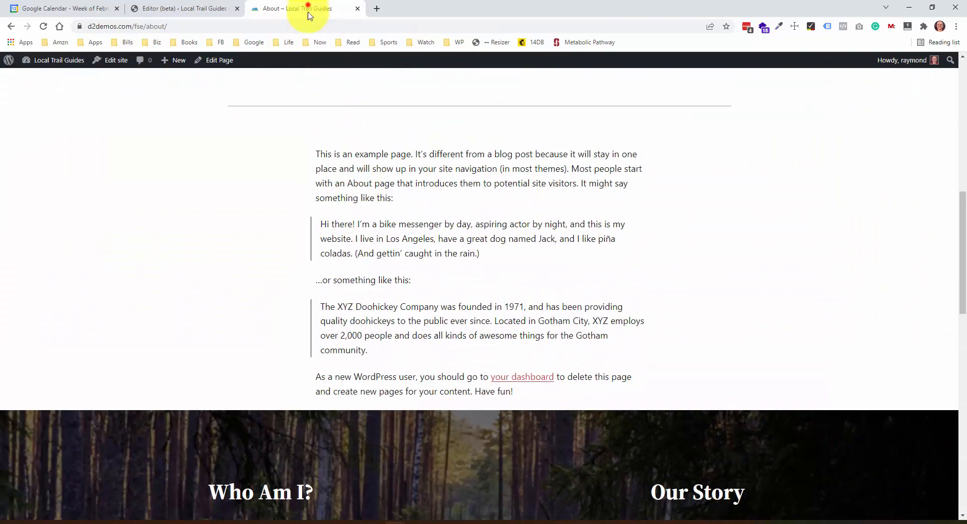
Step: Move the About page into its own window, narrow it to phone width and check the mobile navigation menu
{"action": "left_click_drag", "start_coordinate": [307, 11], "coordinate": [356, 98]}
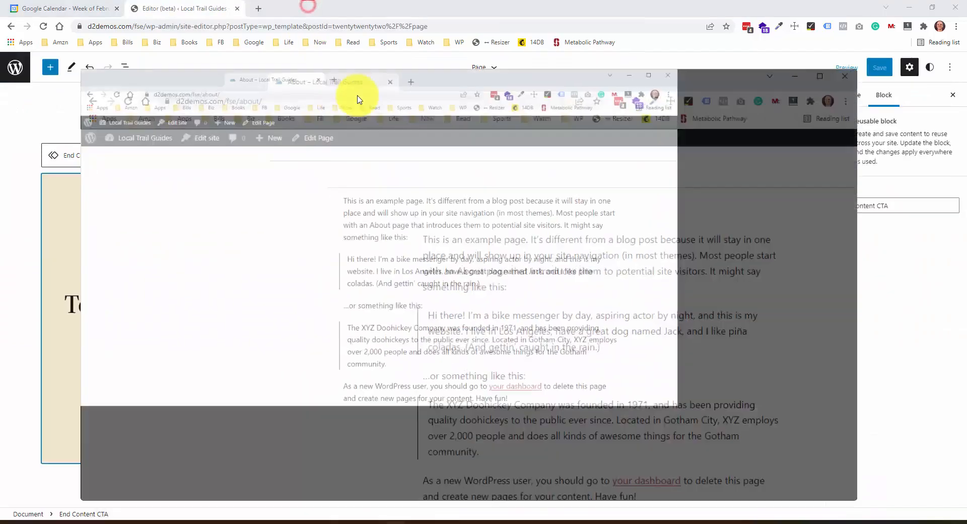
{"action": "double_click", "coordinate": [435, 10]}
{"action": "scroll", "coordinate": [710, 212], "scroll_direction": "up", "scroll_amount": 10}
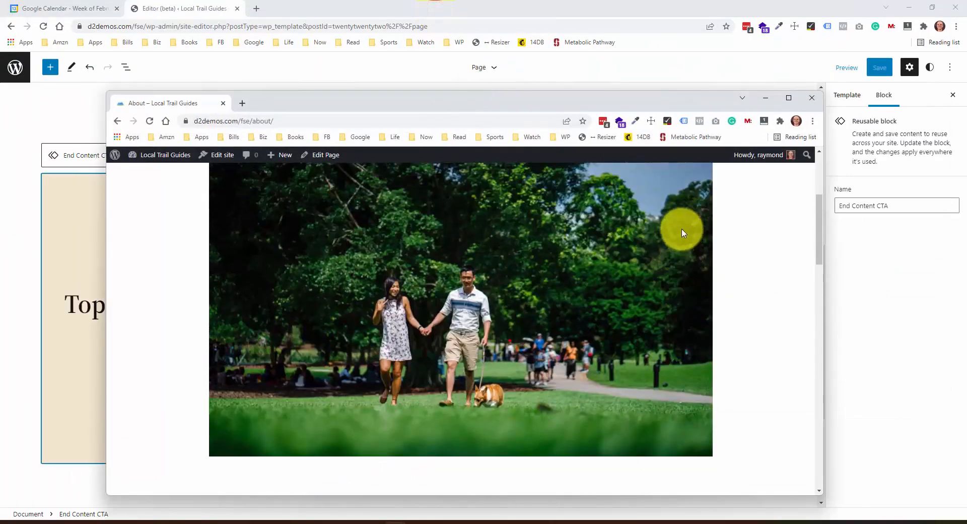
{"action": "left_click_drag", "start_coordinate": [828, 194], "coordinate": [358, 205]}
{"action": "left_click", "coordinate": [330, 198]}
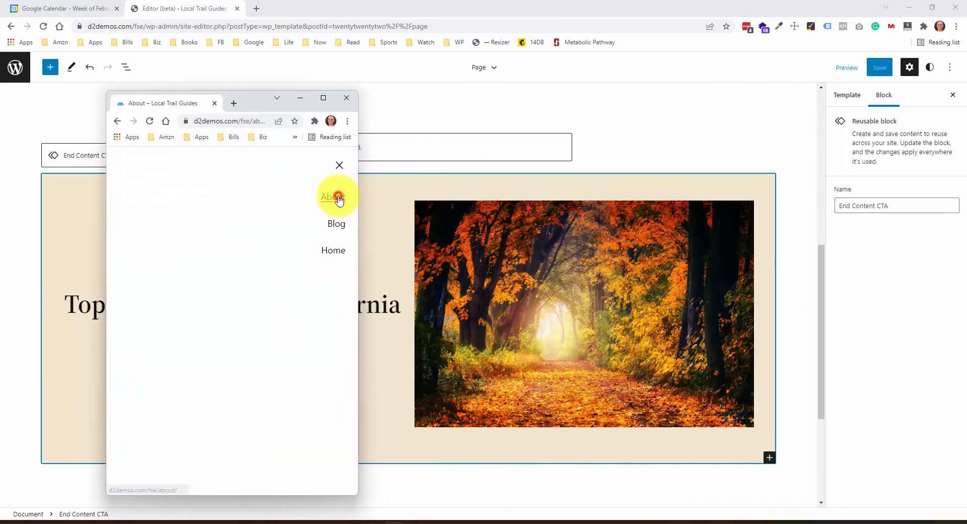
{"action": "left_click", "coordinate": [340, 169]}
Step: Examine the phone-width About page down to its footer, then return it to the main browser window at full width
{"action": "scroll", "coordinate": [312, 236], "scroll_direction": "down", "scroll_amount": 10}
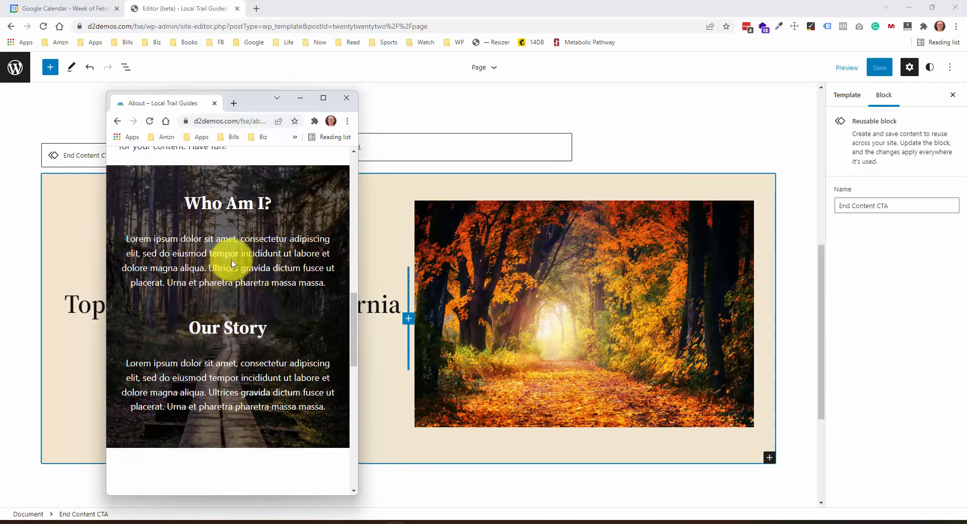
{"action": "scroll", "coordinate": [251, 309], "scroll_direction": "down", "scroll_amount": 3}
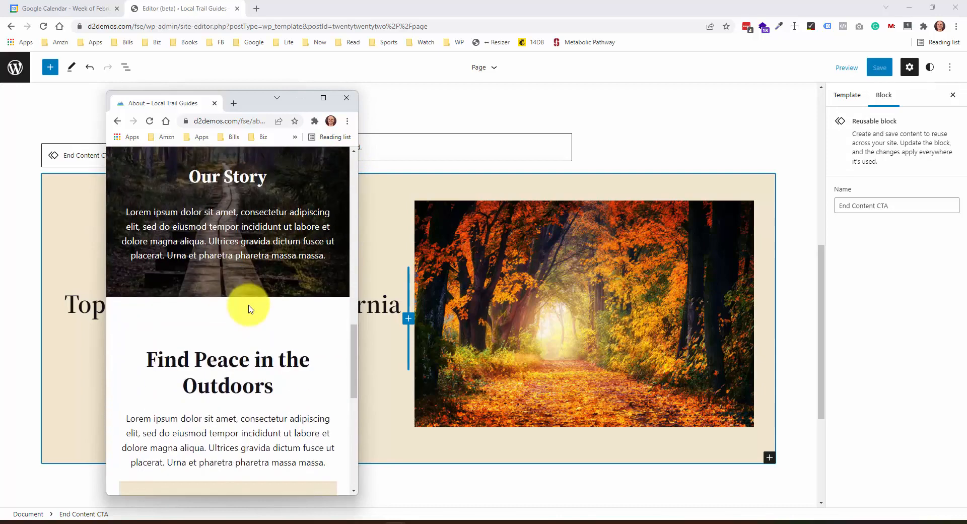
{"action": "scroll", "coordinate": [252, 297], "scroll_direction": "down", "scroll_amount": 5}
{"action": "scroll", "coordinate": [253, 287], "scroll_direction": "down", "scroll_amount": 2}
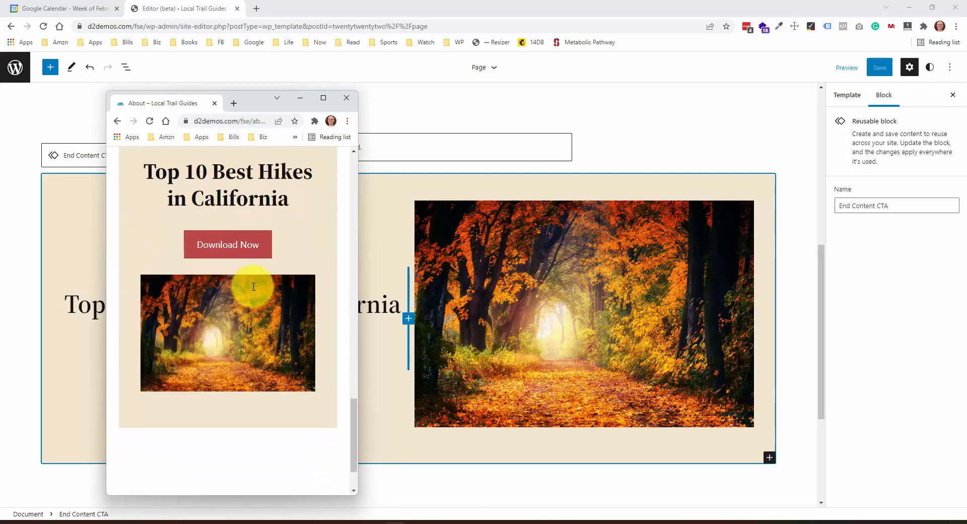
{"action": "scroll", "coordinate": [253, 286], "scroll_direction": "down", "scroll_amount": 2}
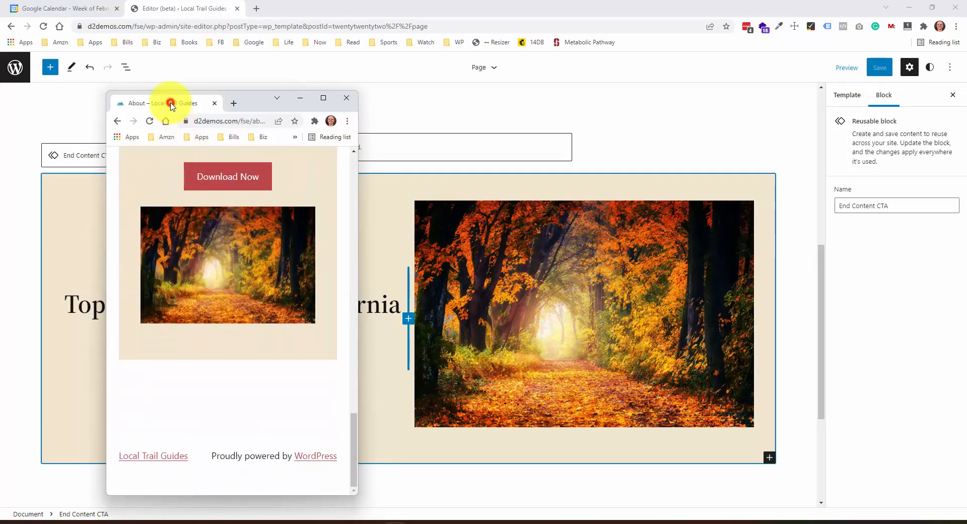
{"action": "left_click_drag", "start_coordinate": [172, 105], "coordinate": [305, 20]}
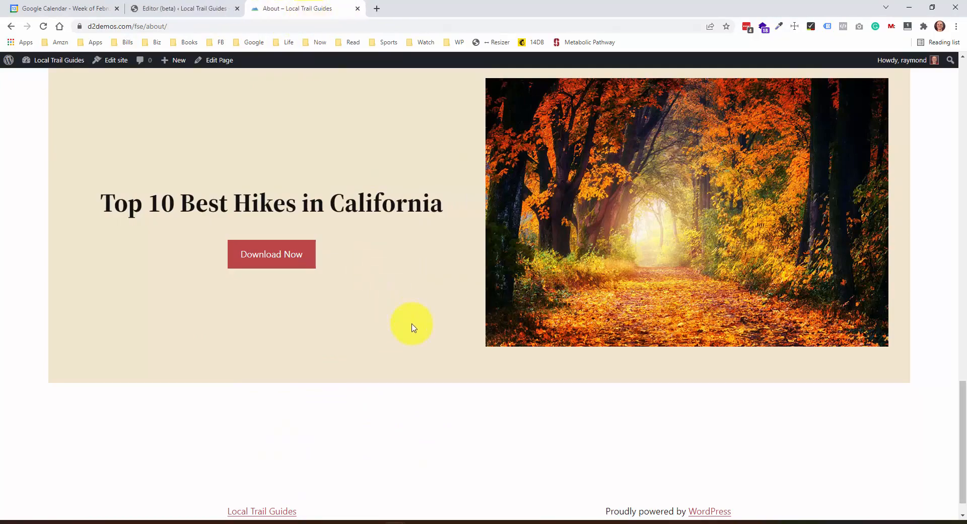
{"action": "scroll", "coordinate": [412, 327], "scroll_direction": "up", "scroll_amount": 15}
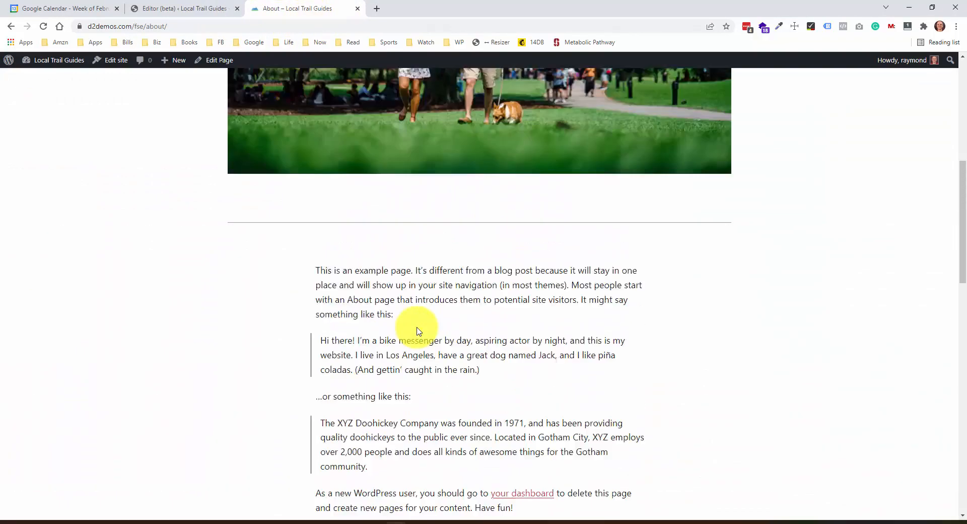
{"action": "scroll", "coordinate": [416, 330], "scroll_direction": "up", "scroll_amount": 7}
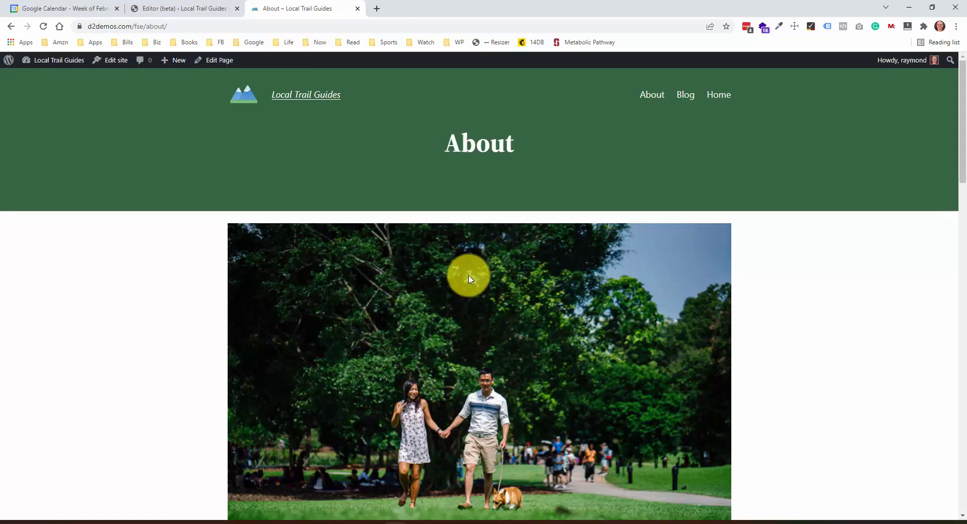
Step: Leave the Page template and review the site's lists of templates and template parts
{"action": "left_click", "coordinate": [183, 10]}
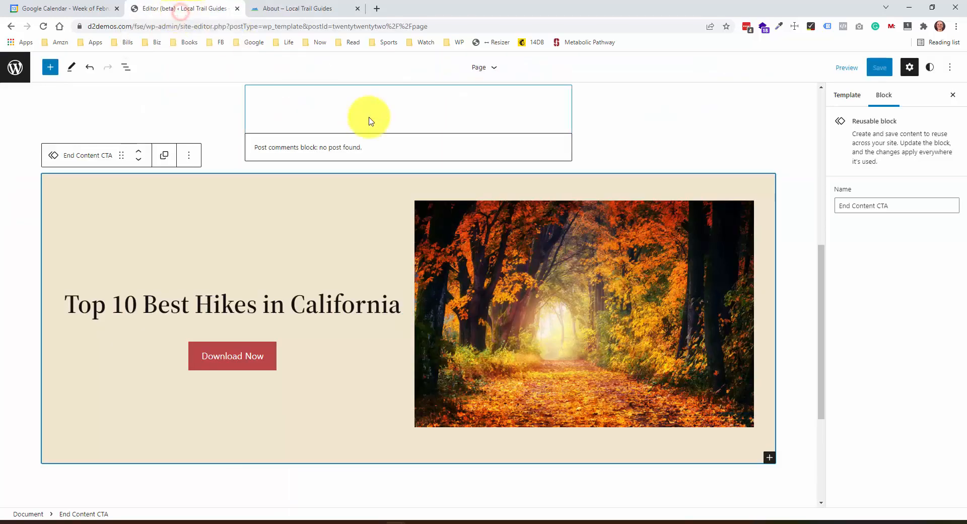
{"action": "left_click", "coordinate": [20, 74]}
{"action": "left_click", "coordinate": [59, 184]}
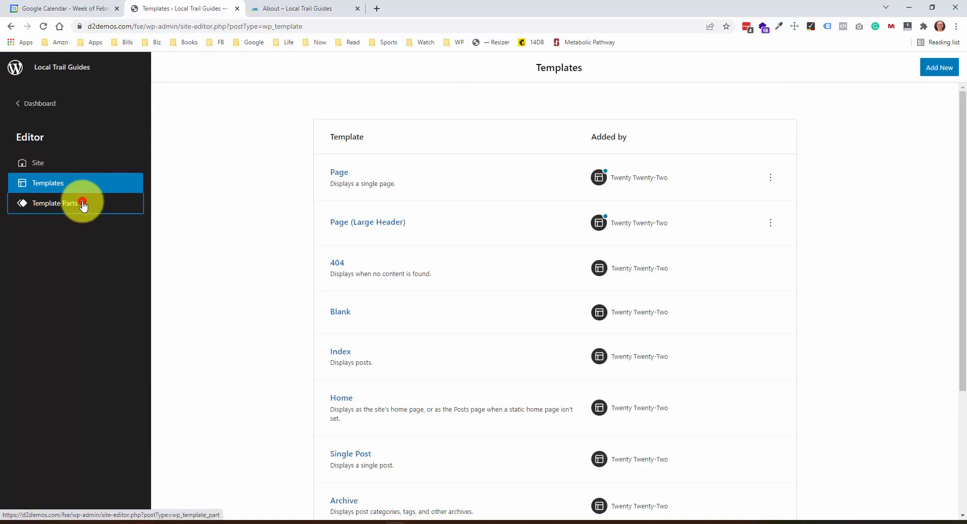
{"action": "left_click", "coordinate": [83, 204]}
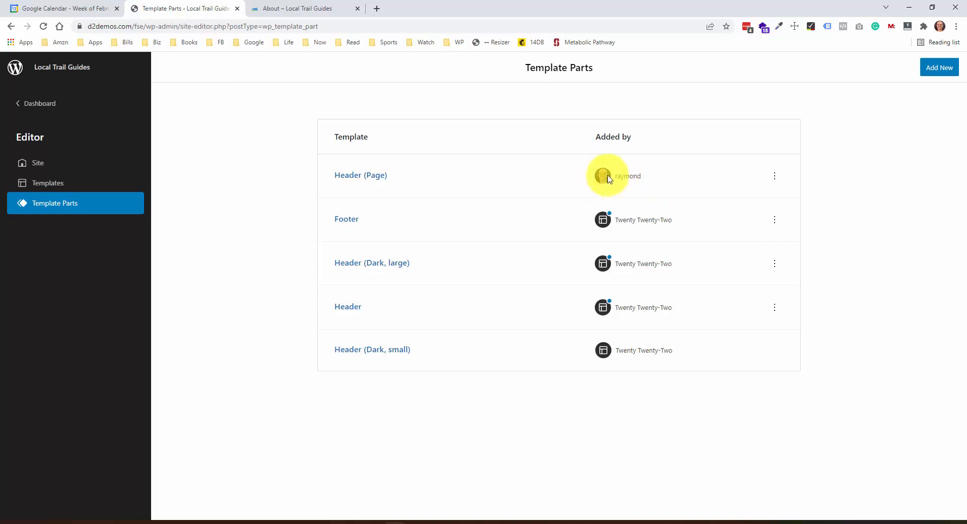
{"action": "left_click", "coordinate": [71, 186]}
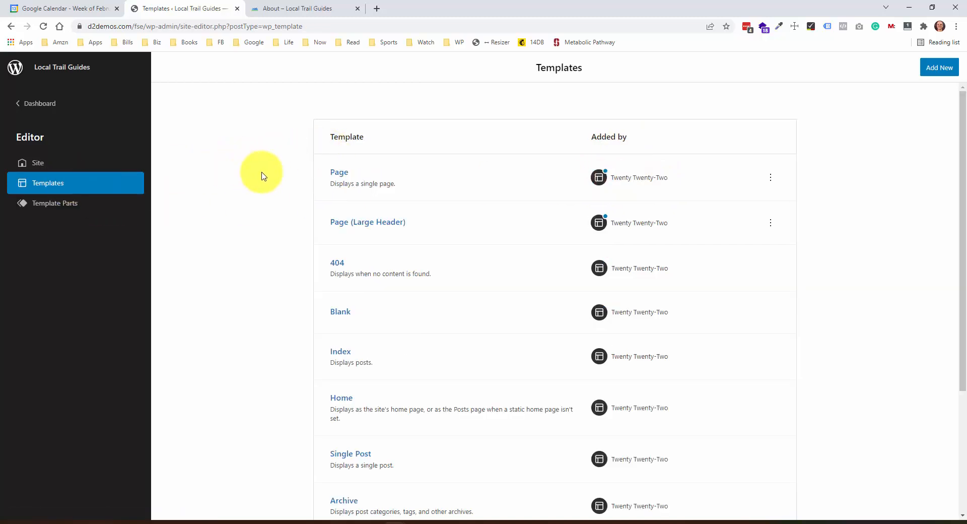
Step: View the published Blog page and its post "Best Equipment for Bike Trips"
{"action": "left_click", "coordinate": [294, 9]}
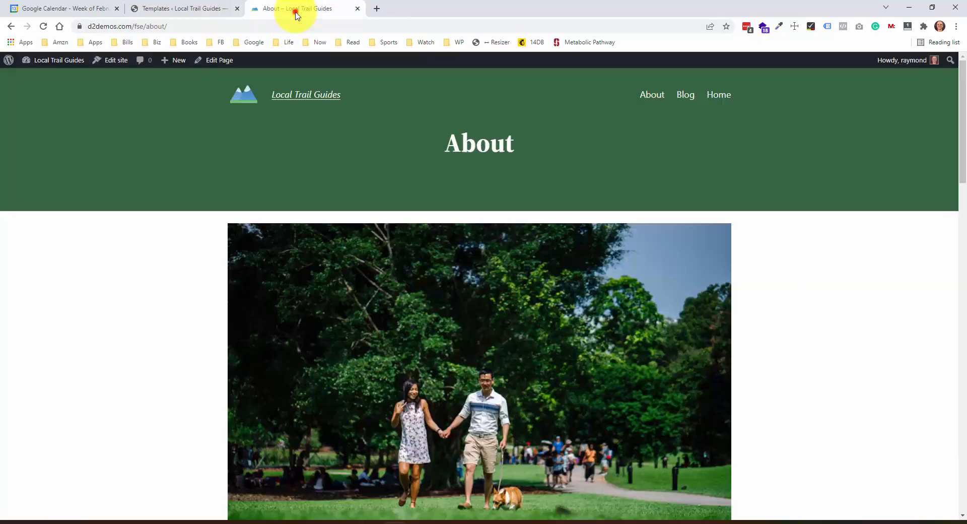
{"action": "left_click", "coordinate": [690, 99]}
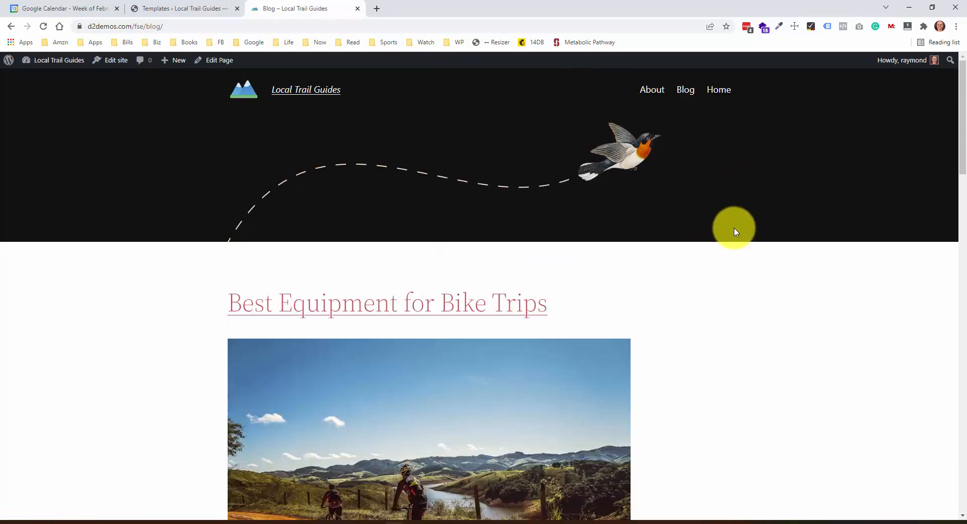
{"action": "scroll", "coordinate": [337, 158], "scroll_direction": "down", "scroll_amount": 3}
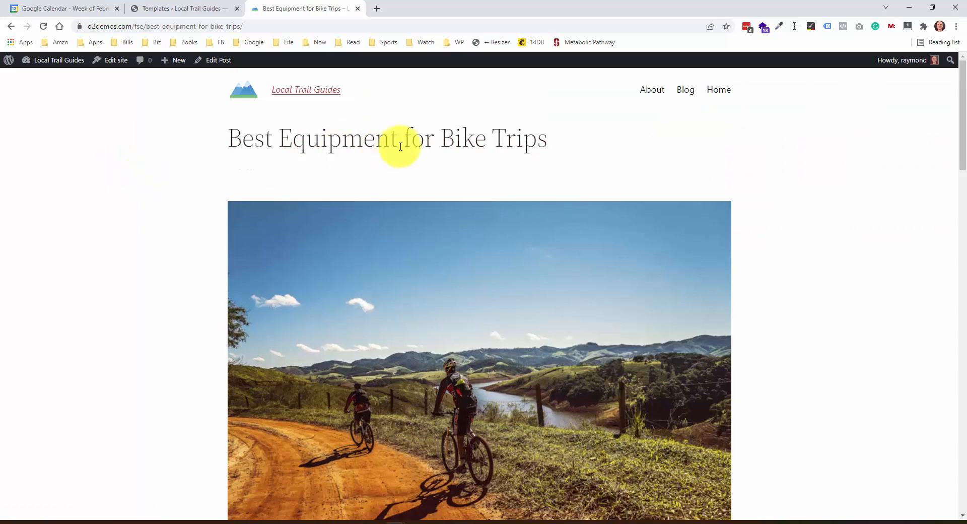
Step: Open the Single Post template for editing and replace its header with the Header (Page) template part
{"action": "left_click", "coordinate": [185, 8]}
{"action": "scroll", "coordinate": [356, 259], "scroll_direction": "down", "scroll_amount": 3}
{"action": "left_click", "coordinate": [352, 303]}
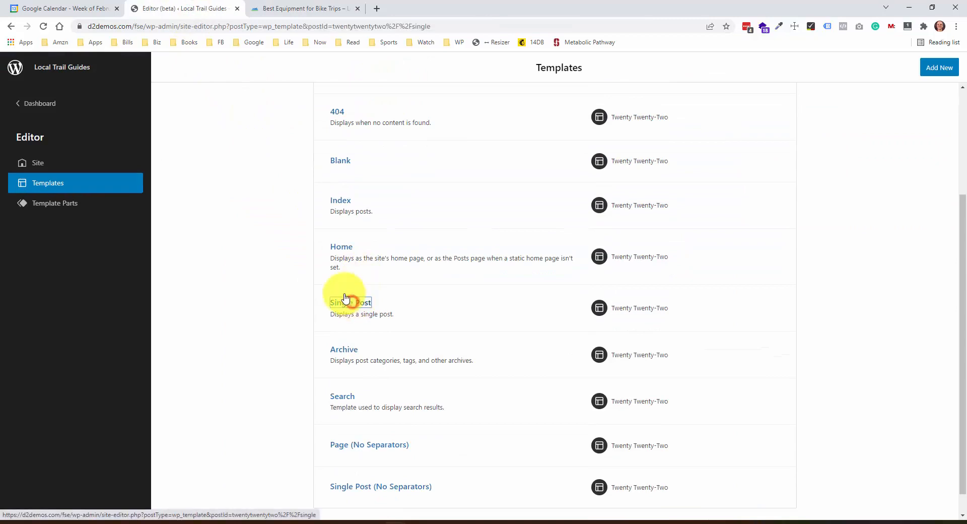
{"action": "left_click", "coordinate": [92, 122]}
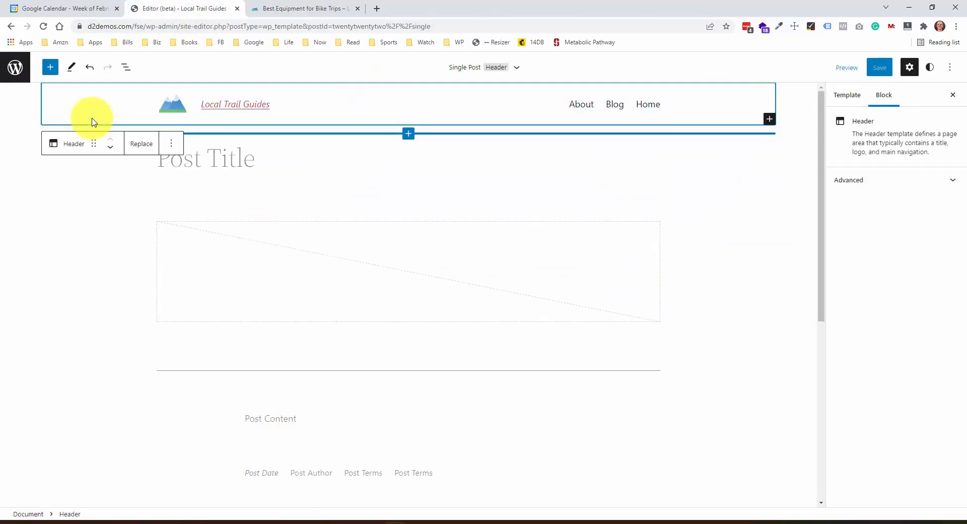
{"action": "left_click", "coordinate": [144, 148]}
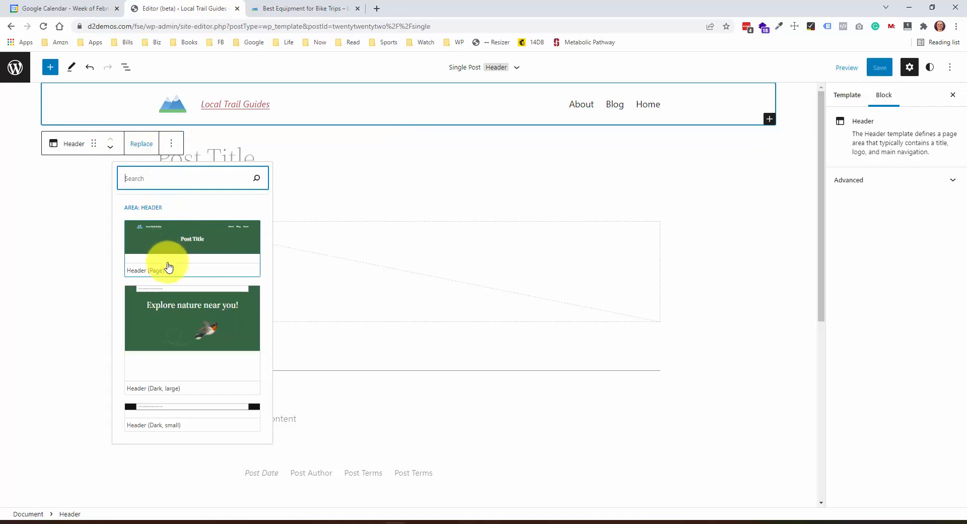
{"action": "left_click", "coordinate": [196, 241]}
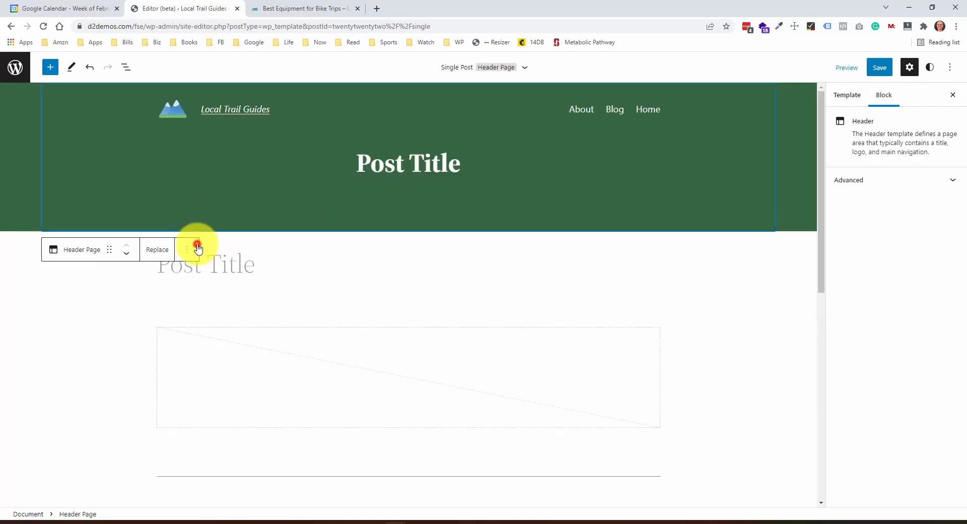
Step: Remove the duplicate Post Title block below the green header of the Single Post template
{"action": "left_click", "coordinate": [287, 268]}
{"action": "left_click", "coordinate": [316, 230]}
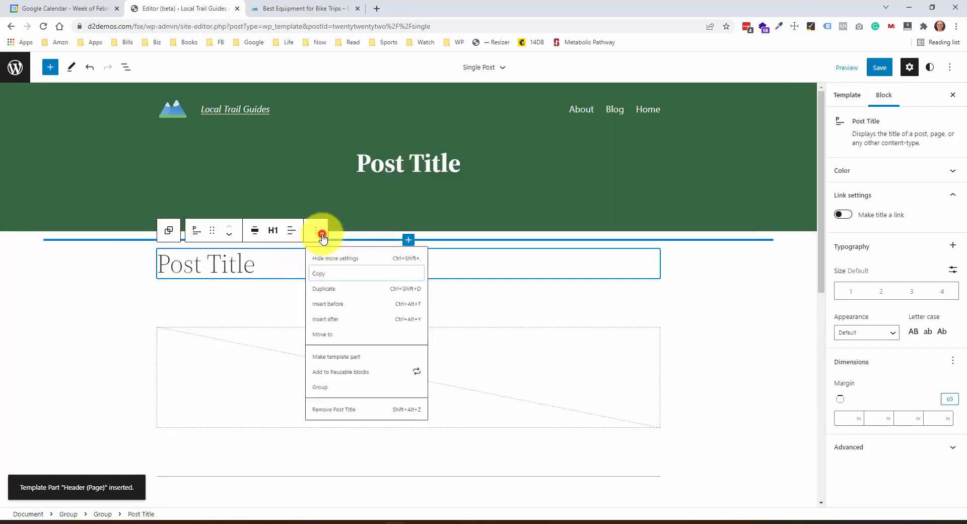
{"action": "left_click", "coordinate": [341, 444]}
Step: Insert the reusable block "End Content CTA" between the post comments block and the footer of the Single Post template
{"action": "scroll", "coordinate": [7, 308], "scroll_direction": "down", "scroll_amount": 4}
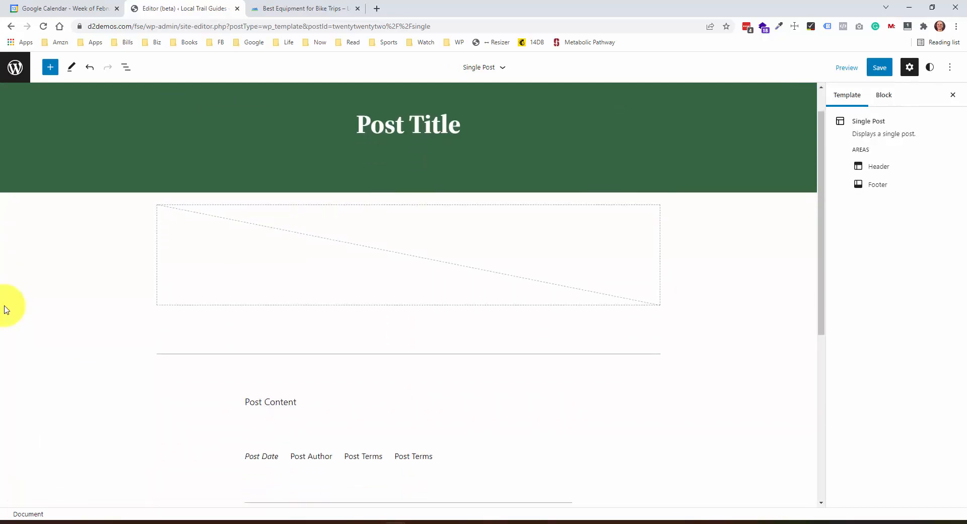
{"action": "scroll", "coordinate": [134, 315], "scroll_direction": "down", "scroll_amount": 3}
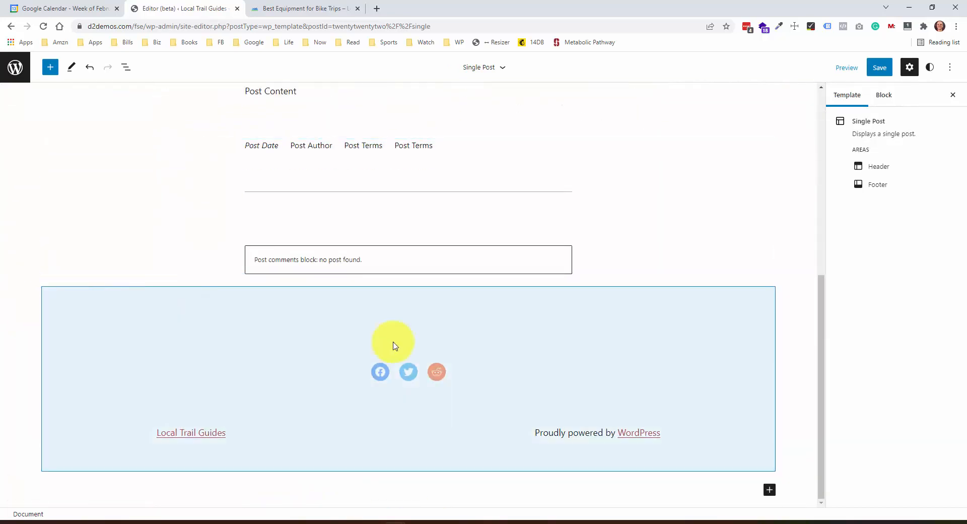
{"action": "left_click", "coordinate": [408, 280]}
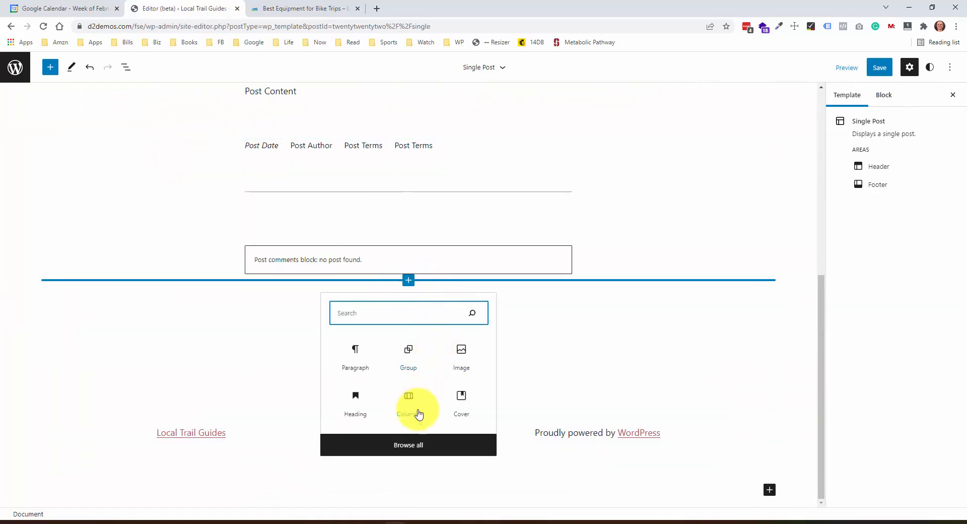
{"action": "left_click", "coordinate": [409, 445]}
{"action": "left_click", "coordinate": [135, 131]}
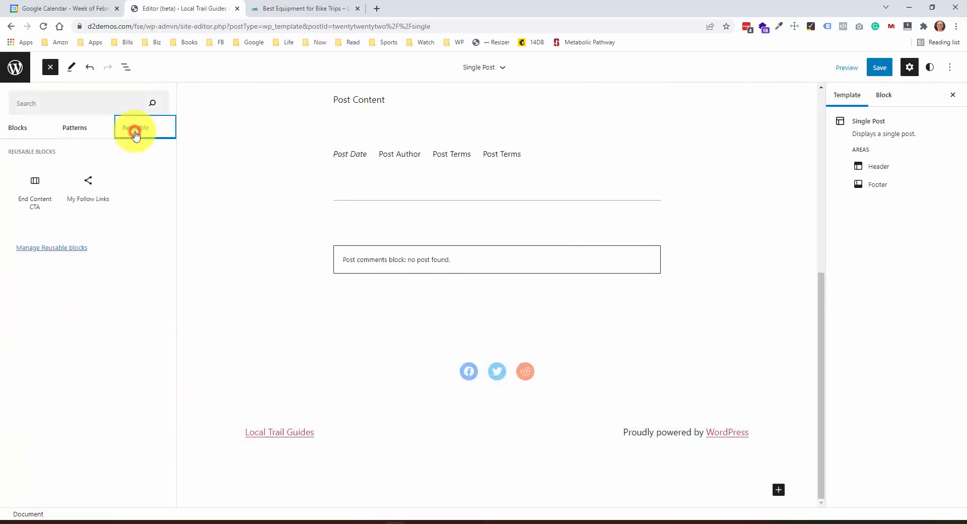
{"action": "left_click", "coordinate": [33, 184]}
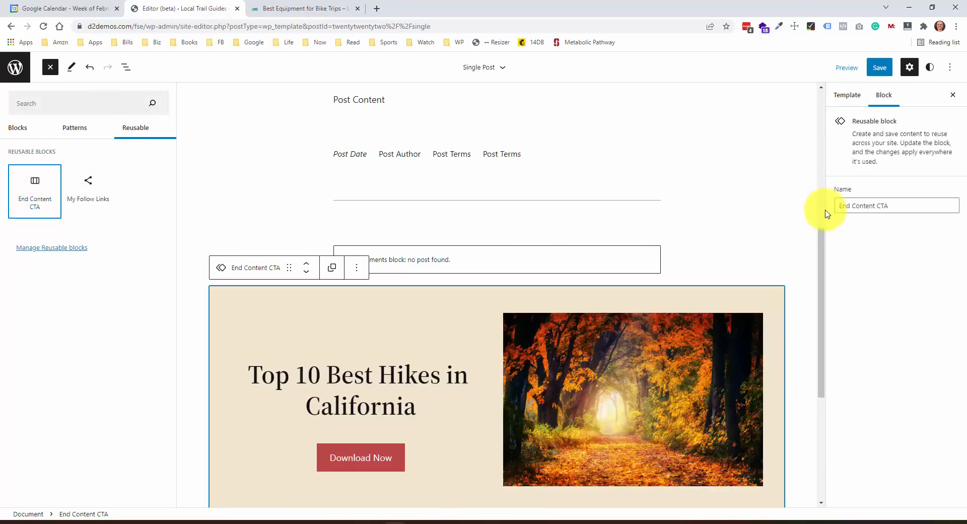
Step: Check the Single Post template from the call-to-action up to the header and save it
{"action": "scroll", "coordinate": [817, 218], "scroll_direction": "down", "scroll_amount": 1}
{"action": "scroll", "coordinate": [819, 216], "scroll_direction": "down", "scroll_amount": 4}
{"action": "scroll", "coordinate": [819, 217], "scroll_direction": "up", "scroll_amount": 5}
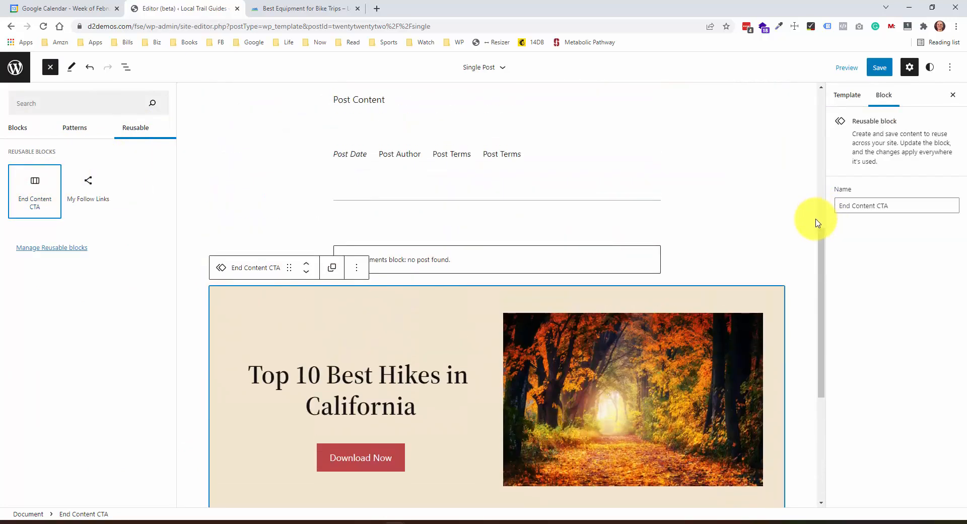
{"action": "scroll", "coordinate": [802, 189], "scroll_direction": "up", "scroll_amount": 6}
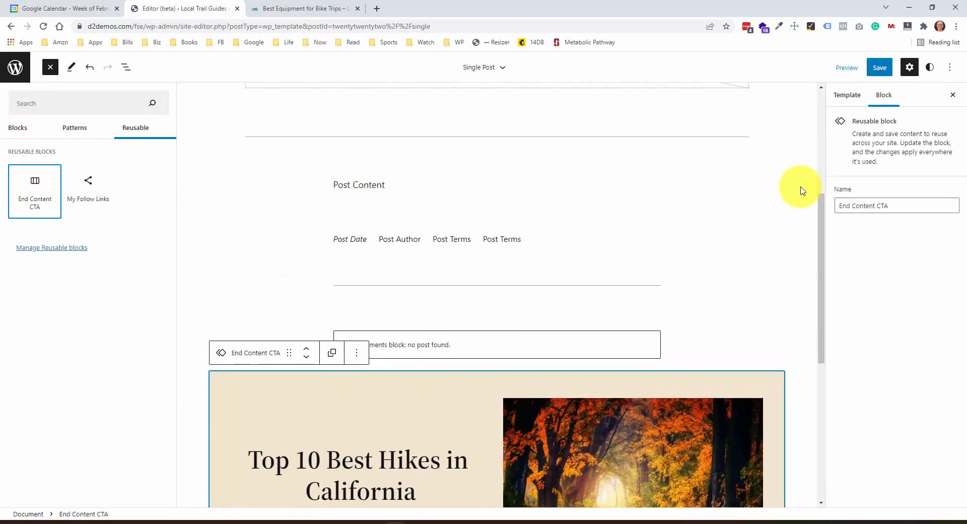
{"action": "scroll", "coordinate": [802, 190], "scroll_direction": "up", "scroll_amount": 1}
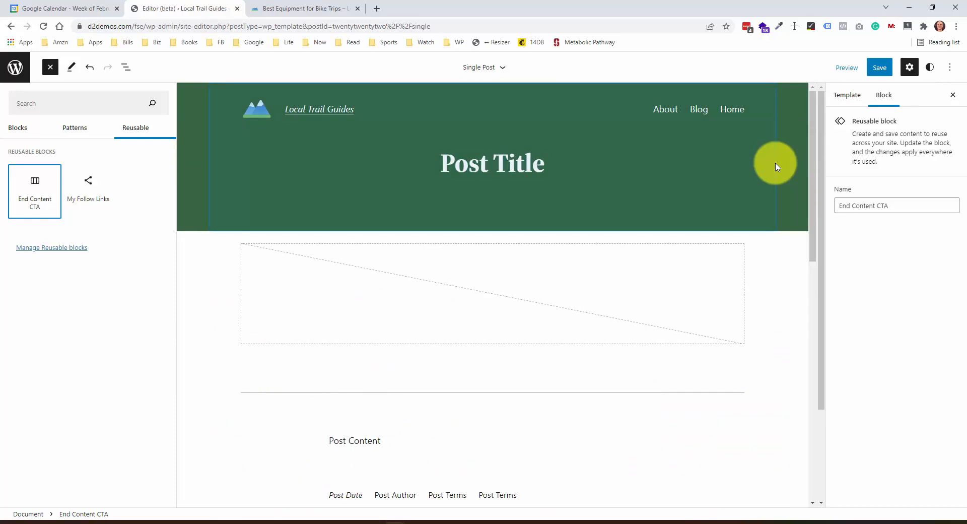
{"action": "left_click", "coordinate": [879, 67]}
{"action": "left_click", "coordinate": [898, 69]}
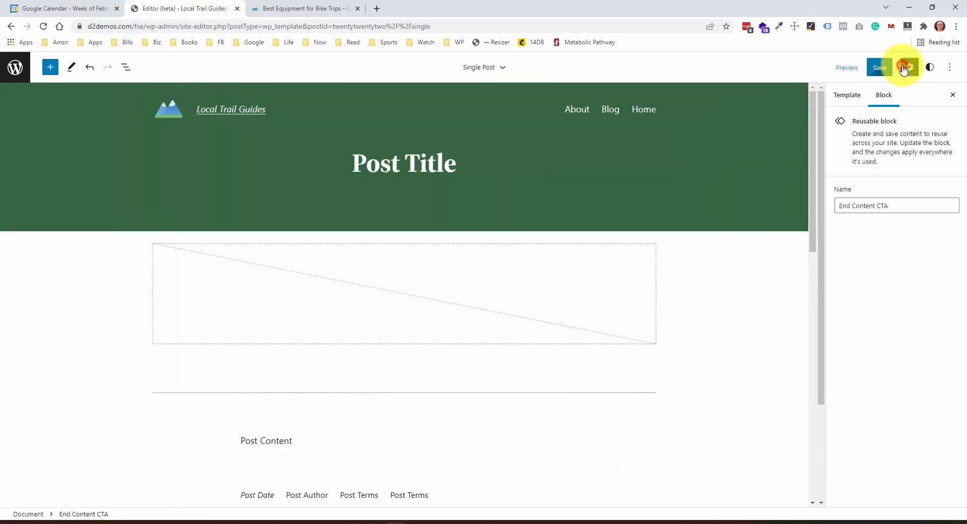
Step: Reload the published post "Best Equipment for Bike Trips" and examine the mailing-list call-to-action within its content
{"action": "left_click", "coordinate": [324, 16]}
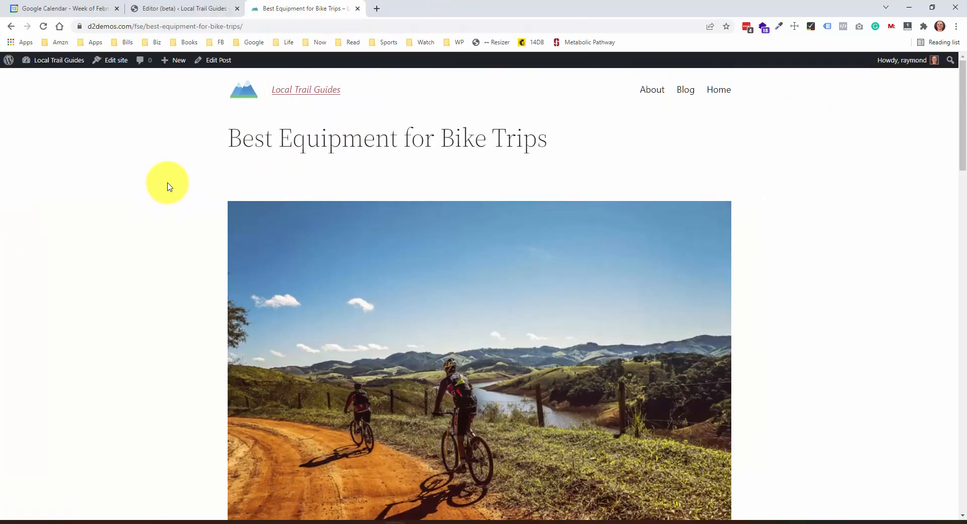
{"action": "scroll", "coordinate": [168, 187], "scroll_direction": "down", "scroll_amount": 2}
{"action": "scroll", "coordinate": [168, 187], "scroll_direction": "up", "scroll_amount": 3}
{"action": "right_click", "coordinate": [133, 187]}
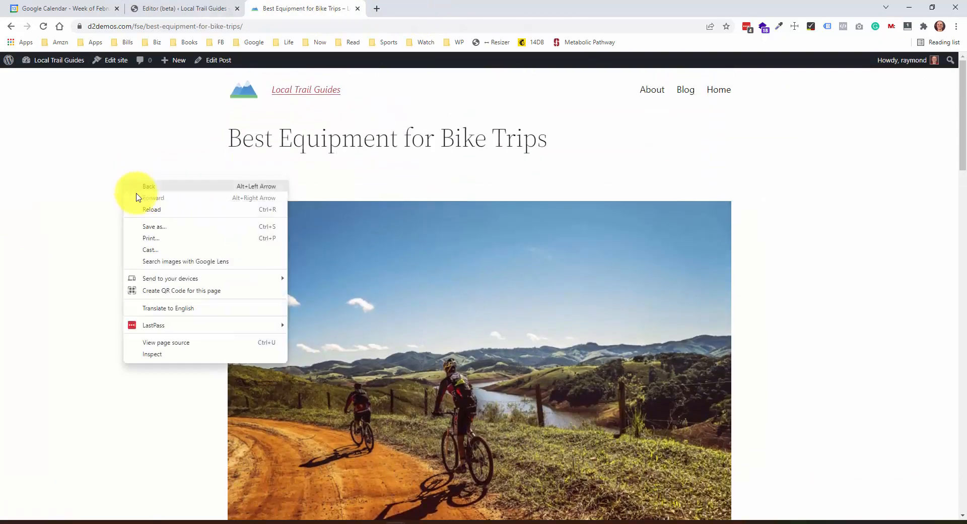
{"action": "left_click", "coordinate": [138, 206]}
{"action": "scroll", "coordinate": [133, 192], "scroll_direction": "down", "scroll_amount": 15}
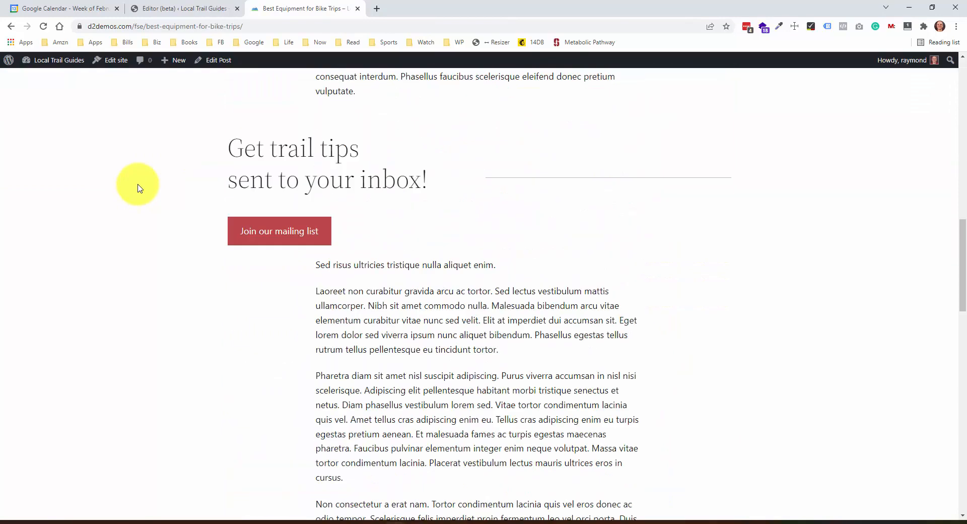
{"action": "scroll", "coordinate": [138, 188], "scroll_direction": "up", "scroll_amount": 3}
{"action": "left_click_drag", "start_coordinate": [244, 295], "coordinate": [472, 357]}
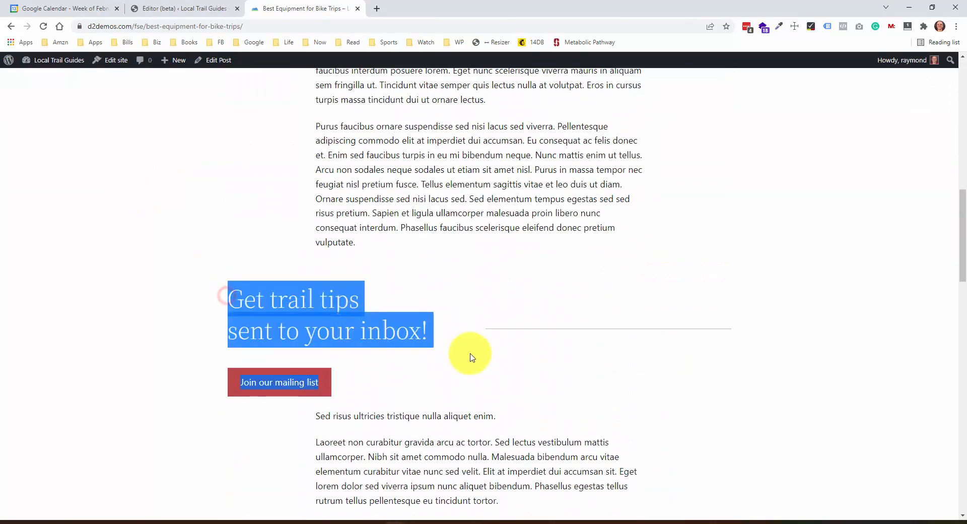
{"action": "left_click", "coordinate": [445, 333]}
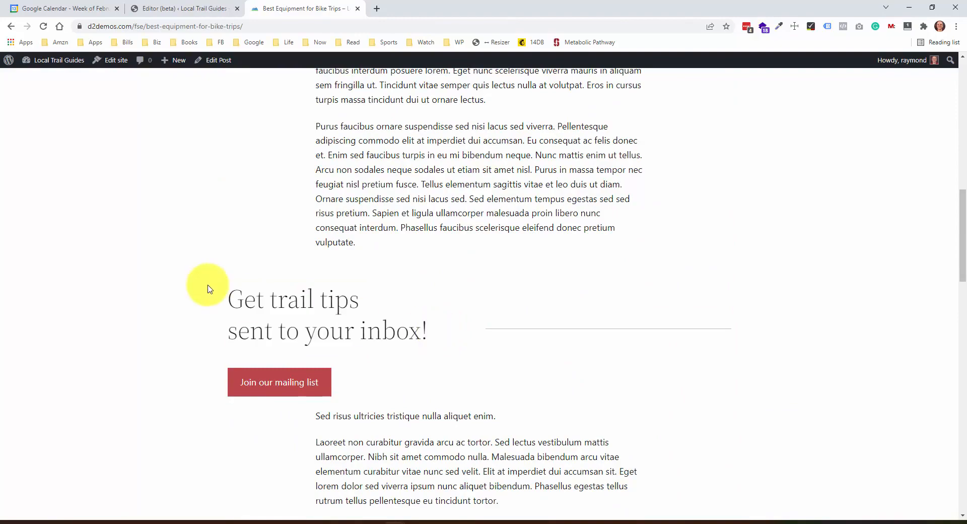
{"action": "scroll", "coordinate": [453, 302], "scroll_direction": "down", "scroll_amount": 2}
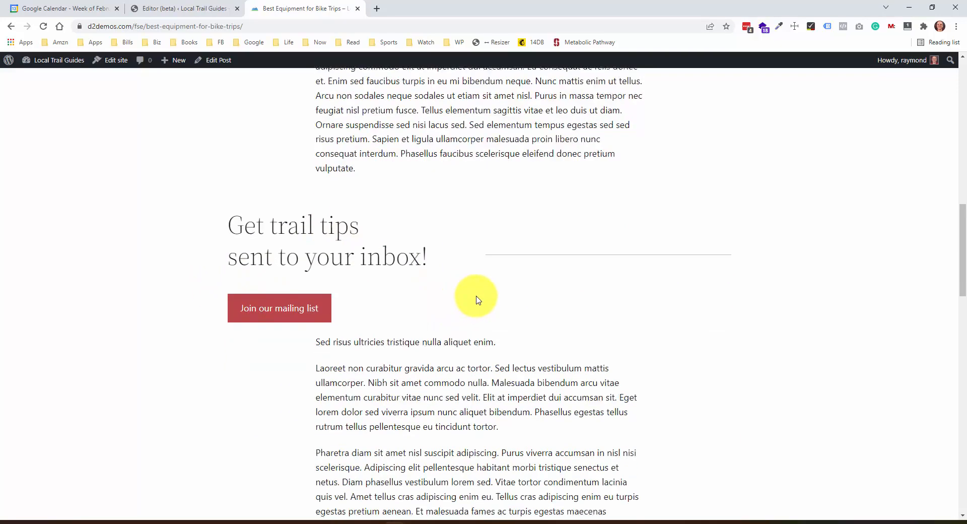
Step: Check the published post's comment form, end-of-content call-to-action and footer, and its title header
{"action": "scroll", "coordinate": [553, 248], "scroll_direction": "down", "scroll_amount": 15}
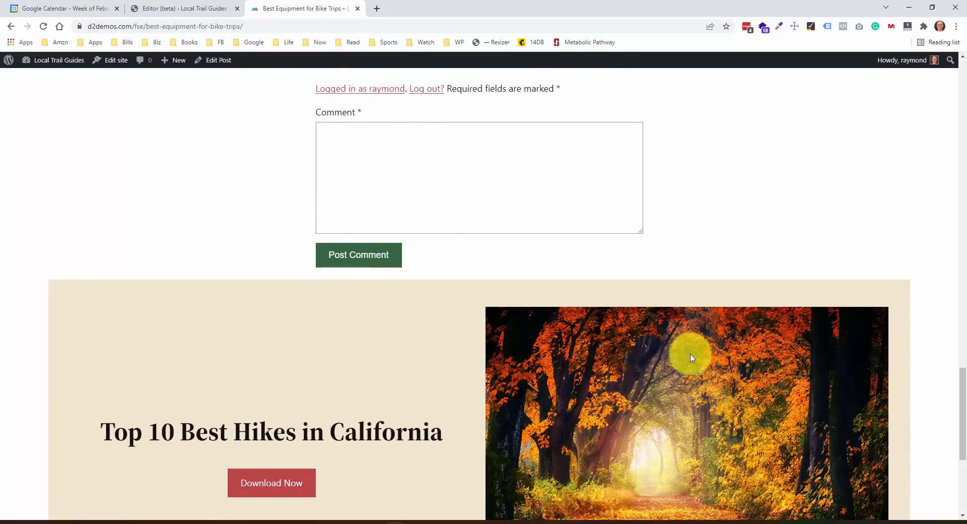
{"action": "scroll", "coordinate": [371, 316], "scroll_direction": "up", "scroll_amount": 5}
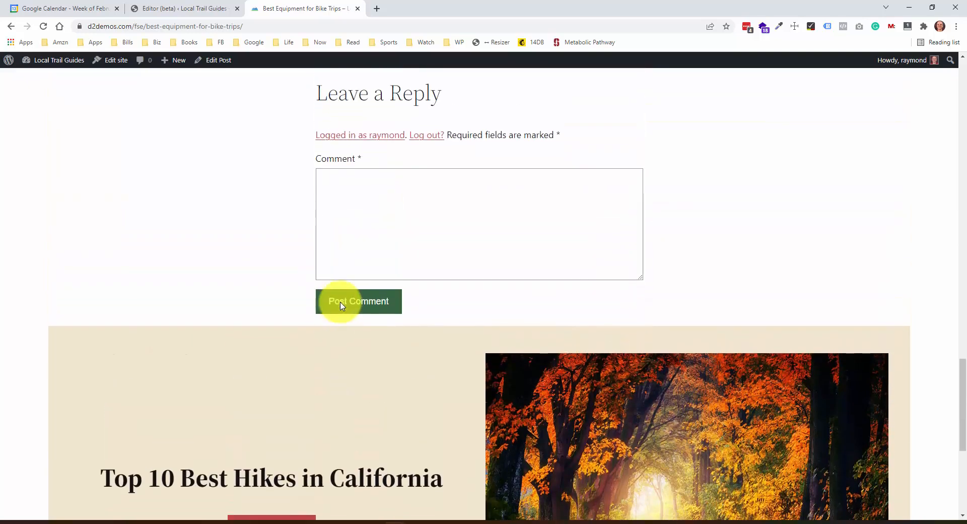
{"action": "scroll", "coordinate": [337, 301], "scroll_direction": "down", "scroll_amount": 2}
{"action": "scroll", "coordinate": [323, 262], "scroll_direction": "up", "scroll_amount": 1}
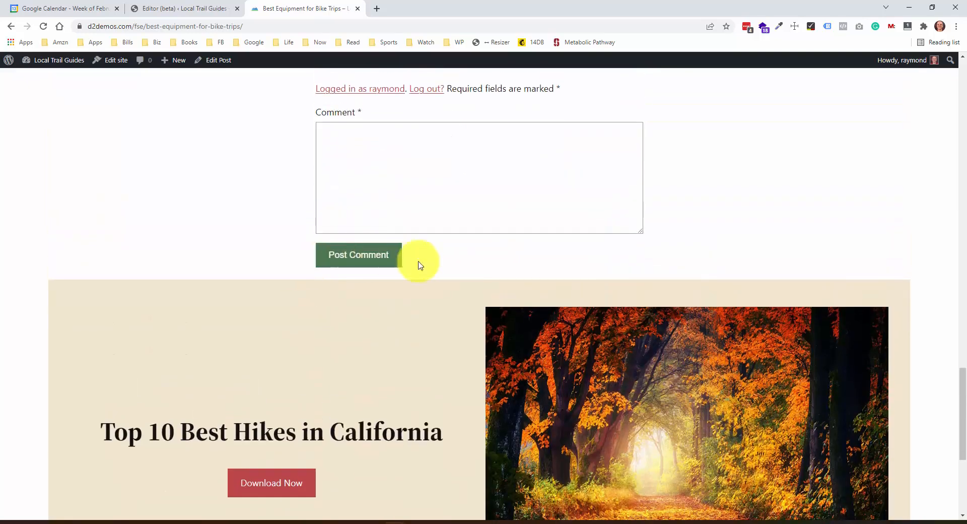
{"action": "scroll", "coordinate": [424, 252], "scroll_direction": "down", "scroll_amount": 5}
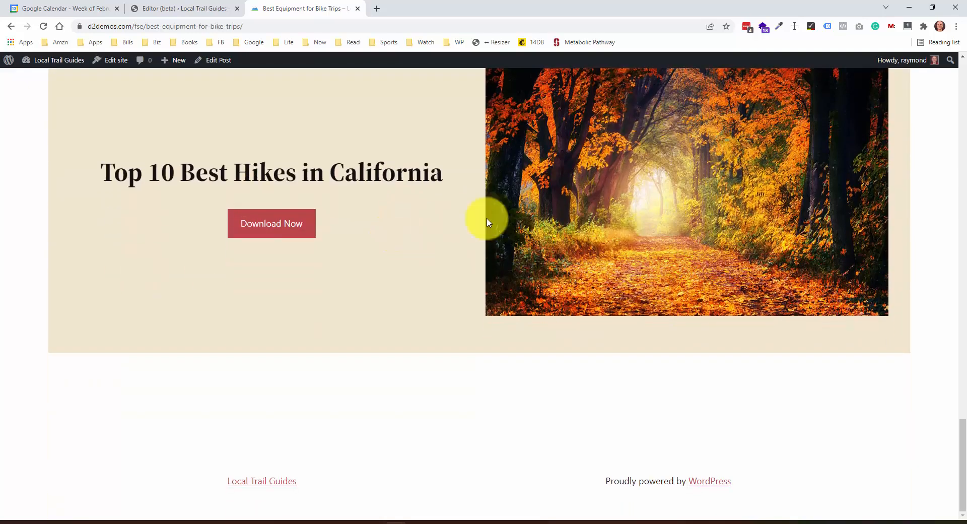
{"action": "scroll", "coordinate": [488, 256], "scroll_direction": "up", "scroll_amount": 20}
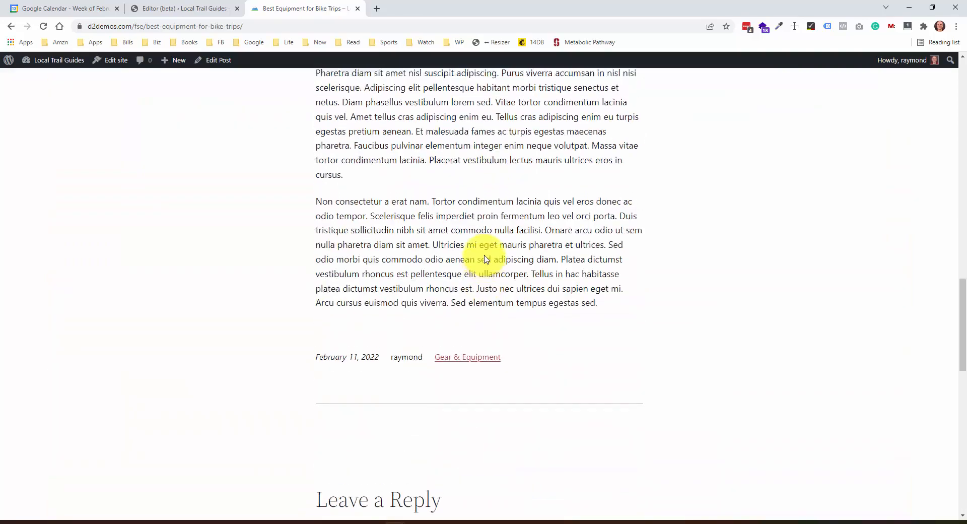
{"action": "scroll", "coordinate": [484, 254], "scroll_direction": "up", "scroll_amount": 3}
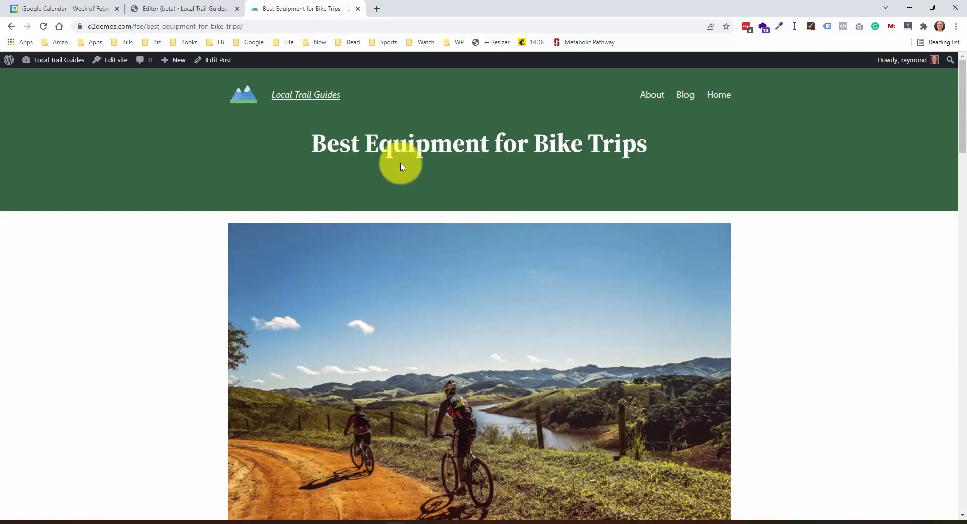
Step: Open the Home template for editing and view the site's published Blog page for comparison
{"action": "left_click", "coordinate": [184, 8]}
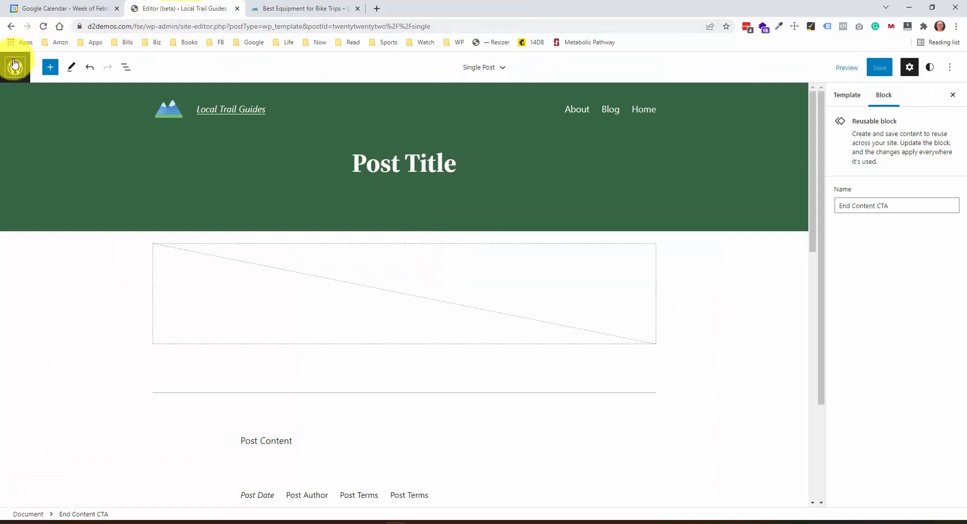
{"action": "left_click", "coordinate": [14, 65]}
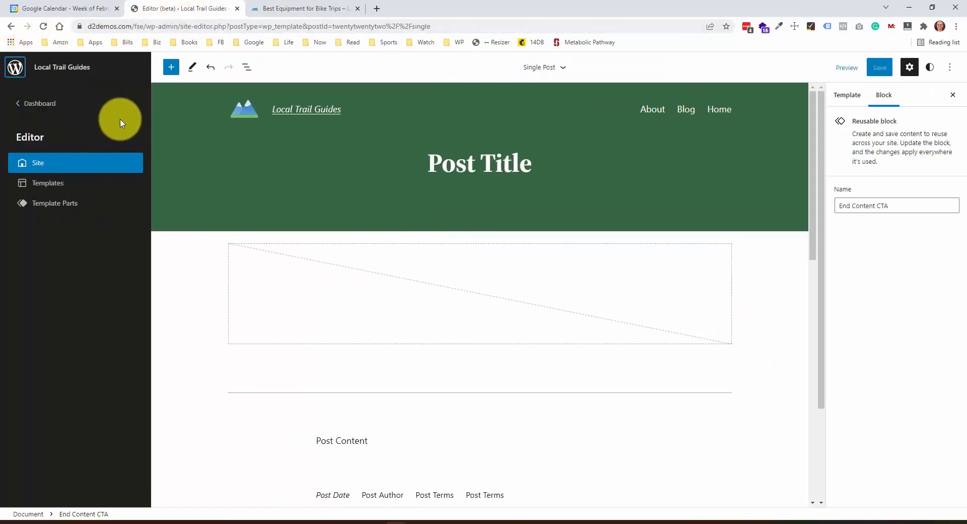
{"action": "left_click", "coordinate": [47, 186]}
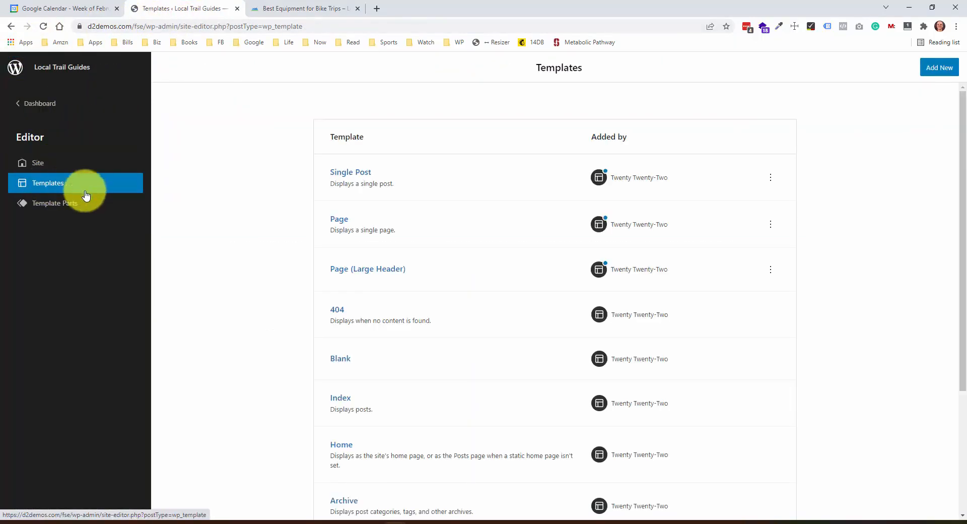
{"action": "scroll", "coordinate": [227, 200], "scroll_direction": "down", "scroll_amount": 3}
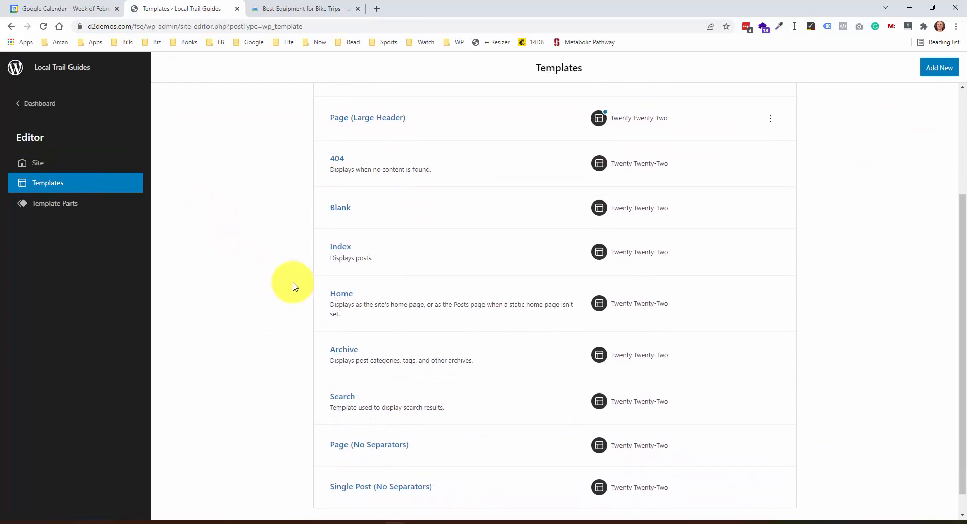
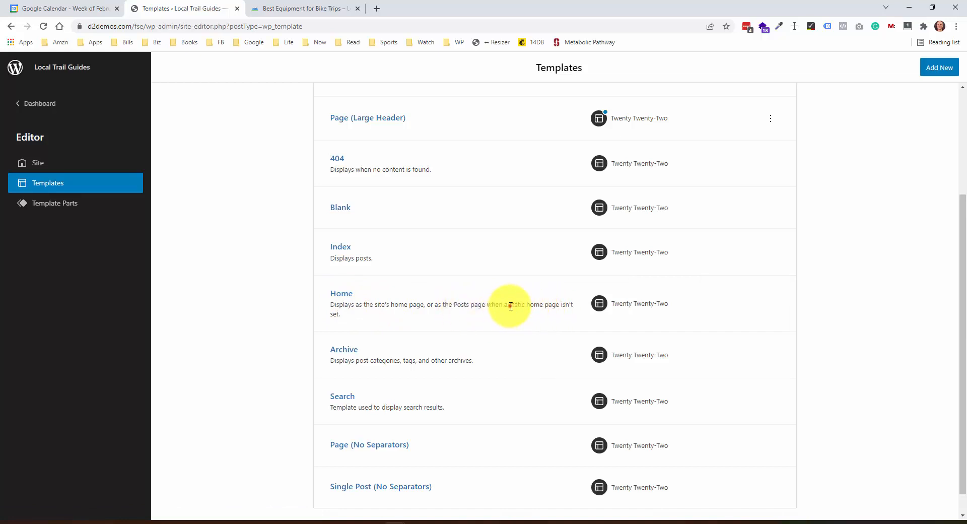
{"action": "left_click_drag", "start_coordinate": [529, 306], "coordinate": [384, 318]}
{"action": "left_click", "coordinate": [384, 317]}
{"action": "left_click", "coordinate": [340, 293]}
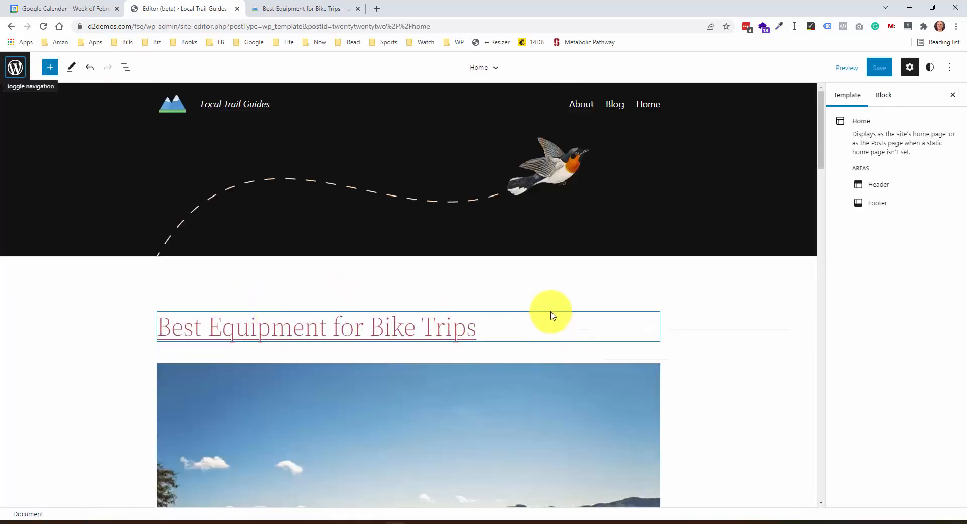
{"action": "left_click", "coordinate": [299, 11]}
{"action": "left_click", "coordinate": [690, 96]}
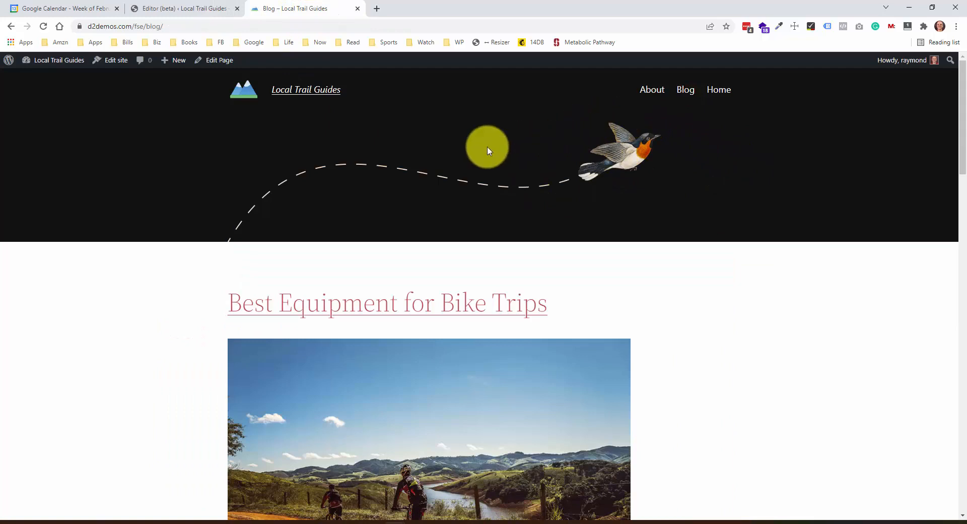
Step: Replace the Home template's dark header with the Header (Page) template part
{"action": "left_click", "coordinate": [205, 17]}
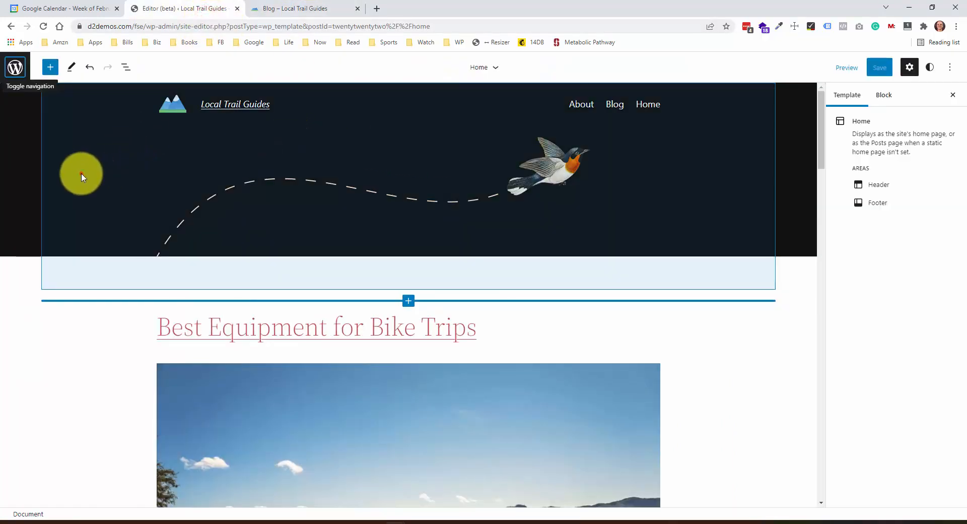
{"action": "left_click", "coordinate": [83, 176]}
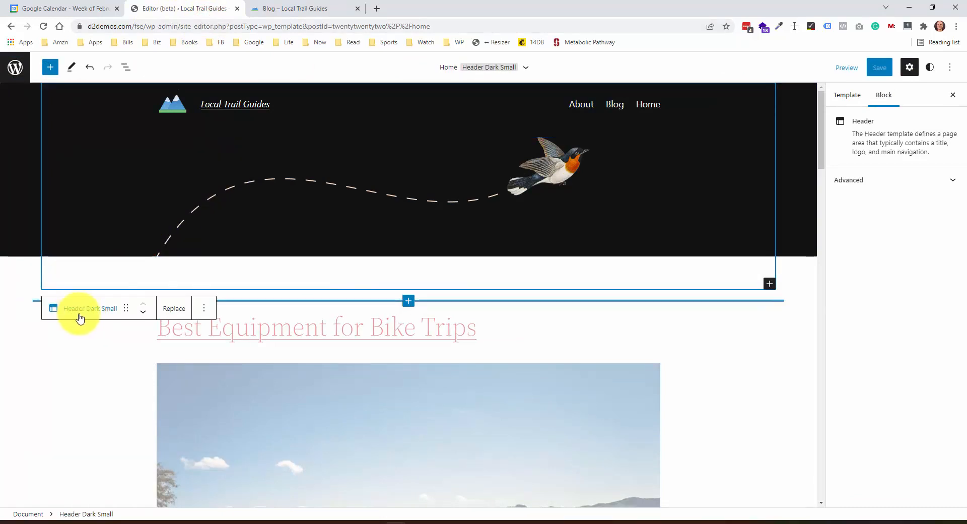
{"action": "left_click", "coordinate": [171, 312]}
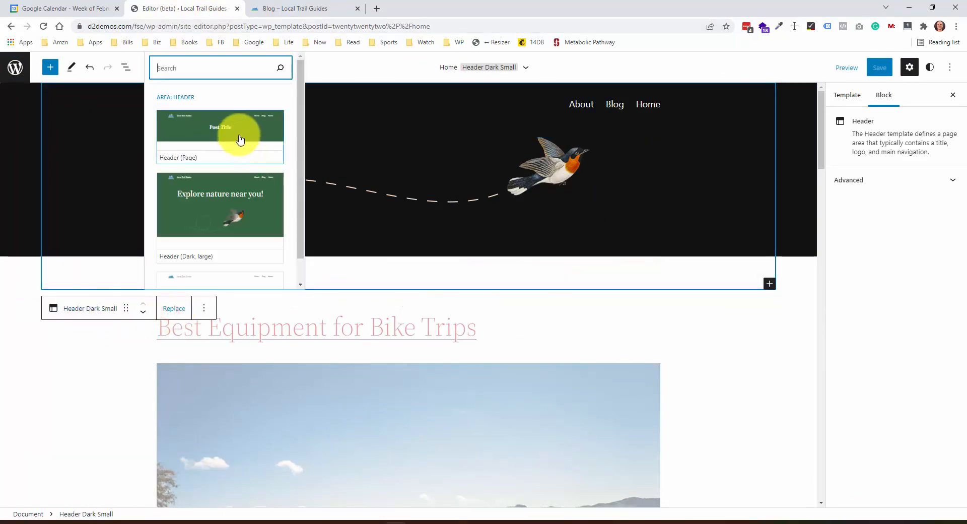
{"action": "left_click", "coordinate": [239, 140]}
{"action": "scroll", "coordinate": [491, 256], "scroll_direction": "down", "scroll_amount": 1}
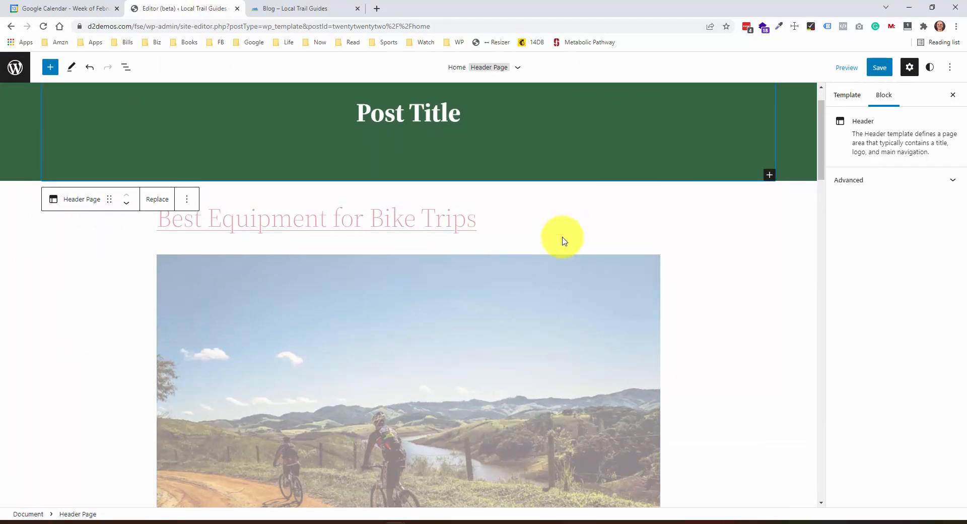
Step: Inspect the Query Loop block and its Post Title block in the Home template
{"action": "left_click", "coordinate": [556, 221]}
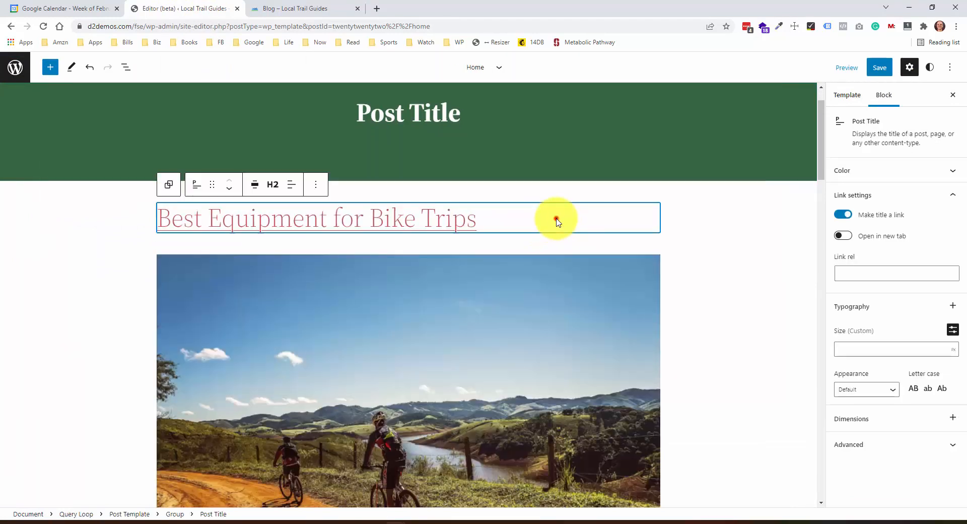
{"action": "left_click", "coordinate": [30, 254]}
{"action": "left_click", "coordinate": [83, 246]}
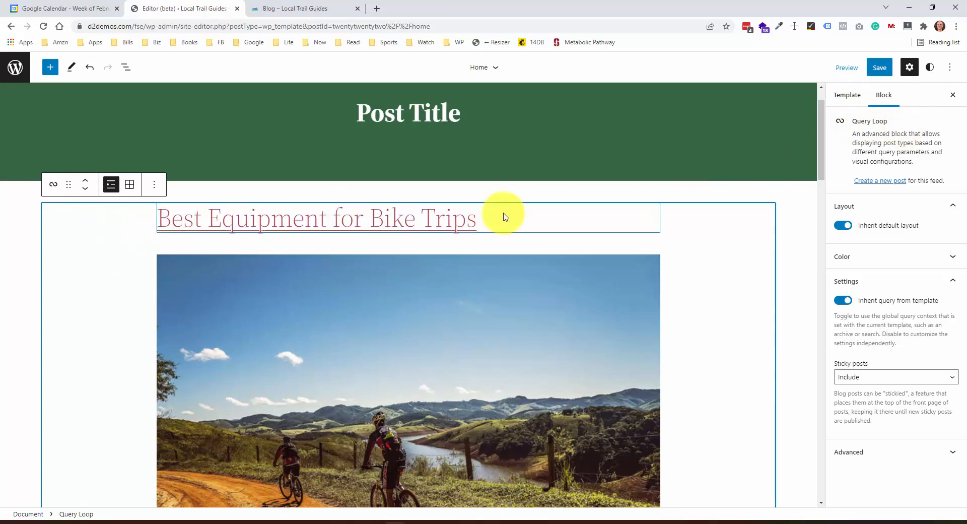
{"action": "left_click", "coordinate": [573, 220]}
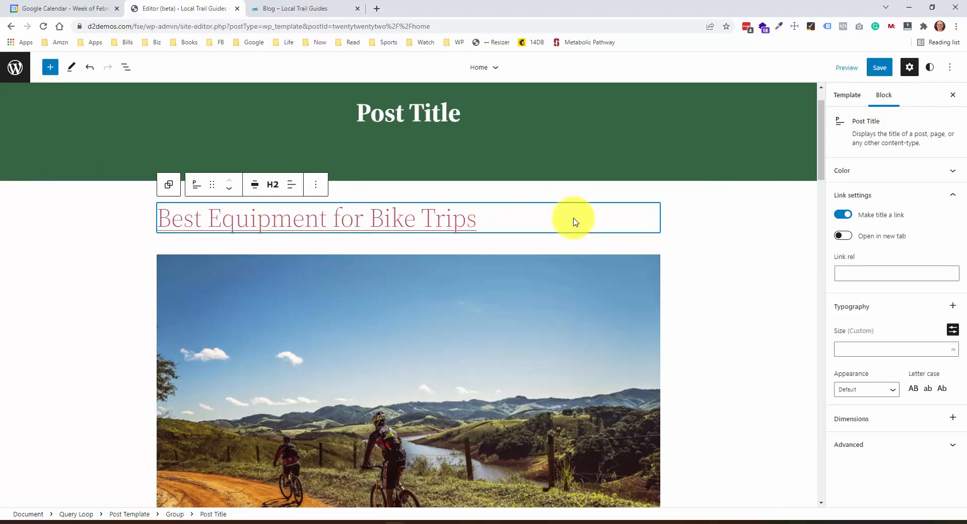
Step: Align the Post Featured Image in the Home template's post list left, beside the excerpt
{"action": "left_click", "coordinate": [652, 297]}
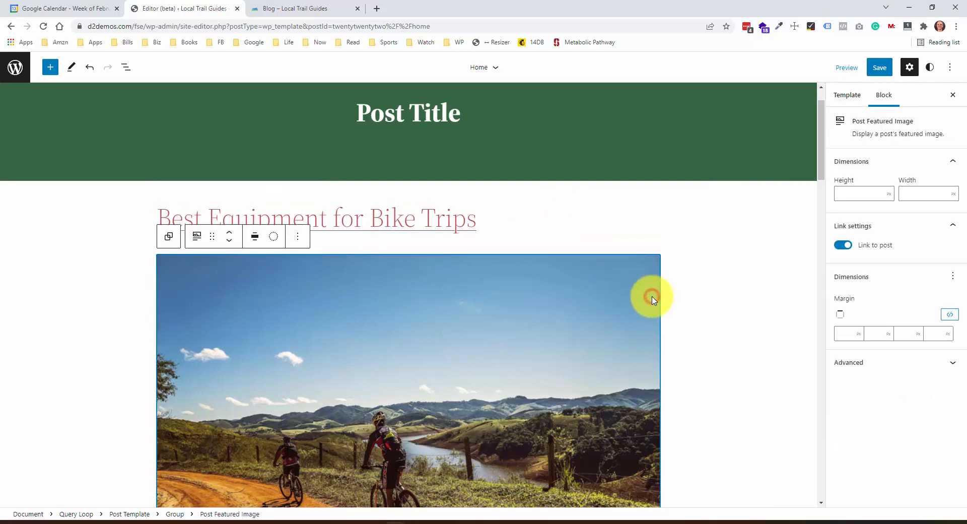
{"action": "scroll", "coordinate": [653, 300], "scroll_direction": "down", "scroll_amount": 3}
{"action": "left_click", "coordinate": [255, 101]}
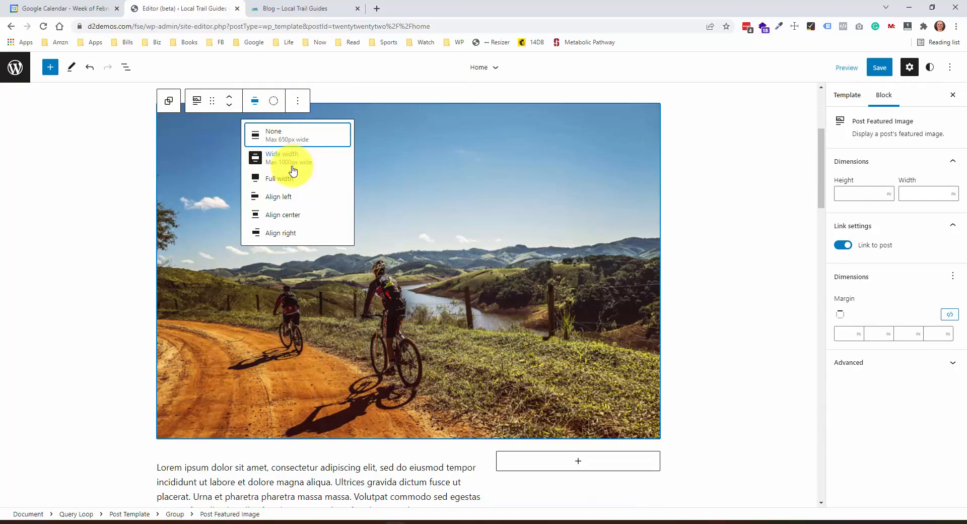
{"action": "left_click", "coordinate": [293, 199]}
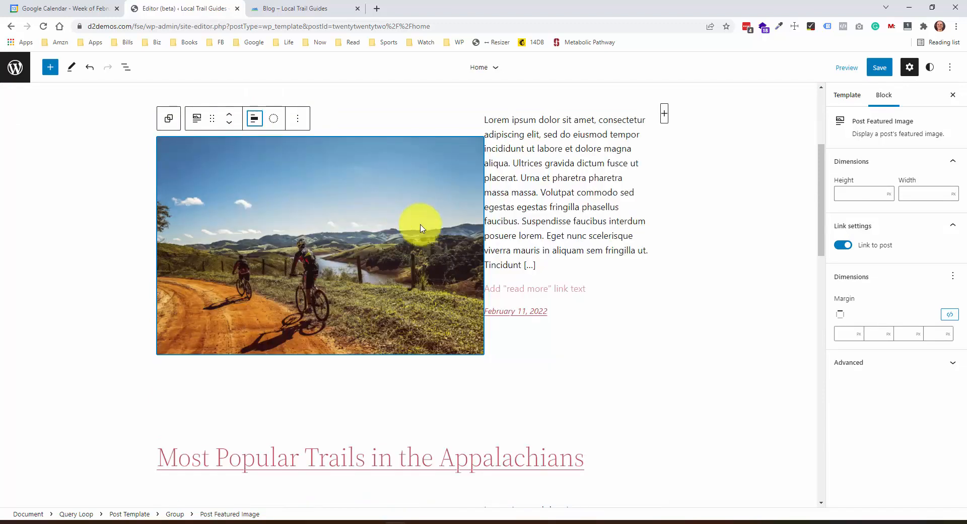
{"action": "scroll", "coordinate": [418, 222], "scroll_direction": "up", "scroll_amount": 1}
{"action": "scroll", "coordinate": [554, 216], "scroll_direction": "up", "scroll_amount": 1}
{"action": "scroll", "coordinate": [548, 215], "scroll_direction": "down", "scroll_amount": 1}
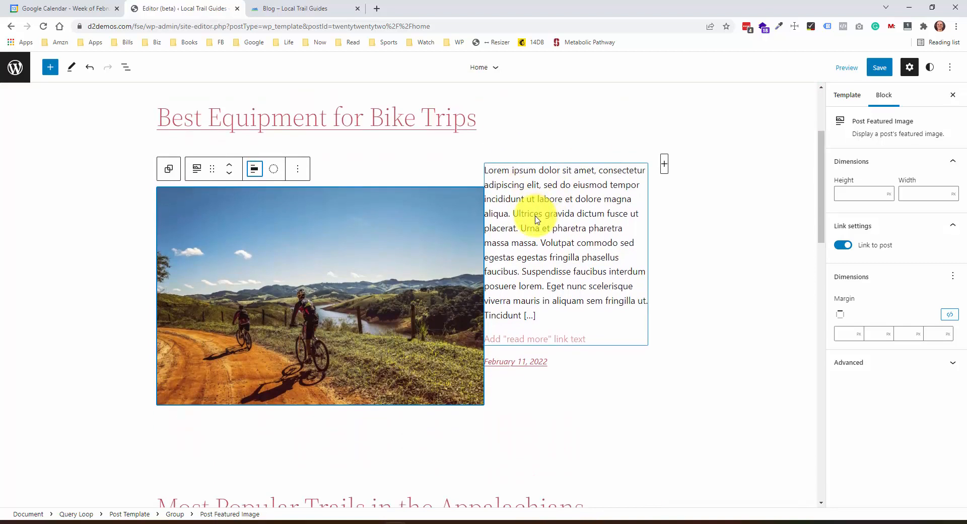
Step: Set the right margin of the Post Featured Image block to 35 px
{"action": "left_click", "coordinate": [952, 276]}
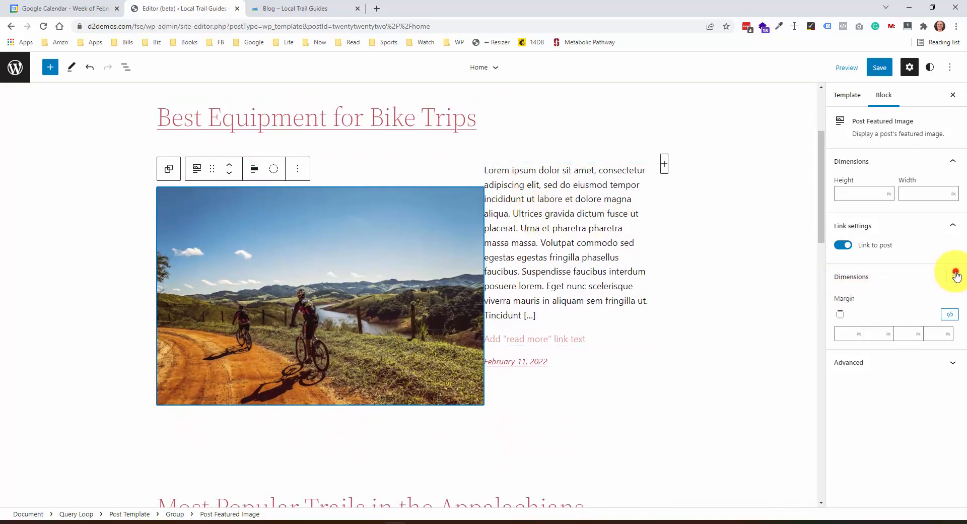
{"action": "left_click", "coordinate": [952, 276]}
{"action": "left_click", "coordinate": [886, 334]}
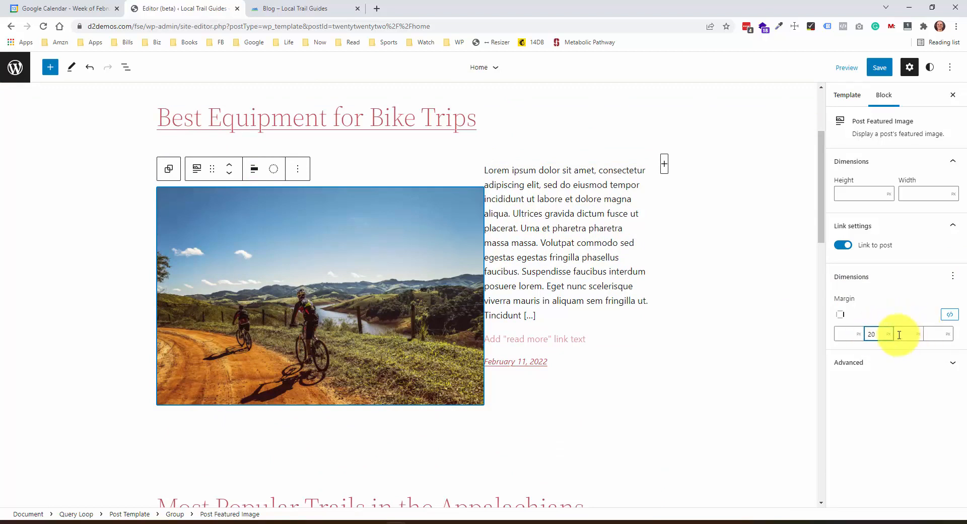
{"action": "key", "text": "Tab"}
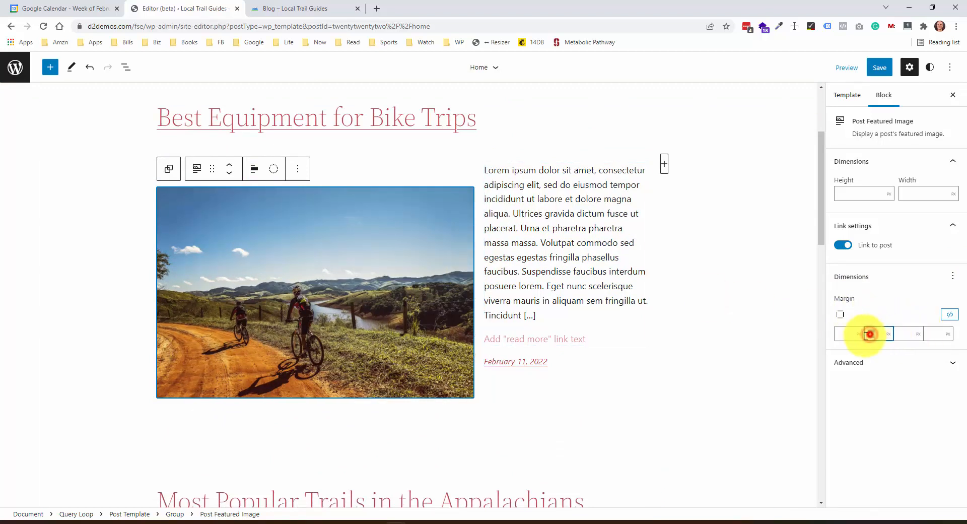
{"action": "type", "text": "35"}
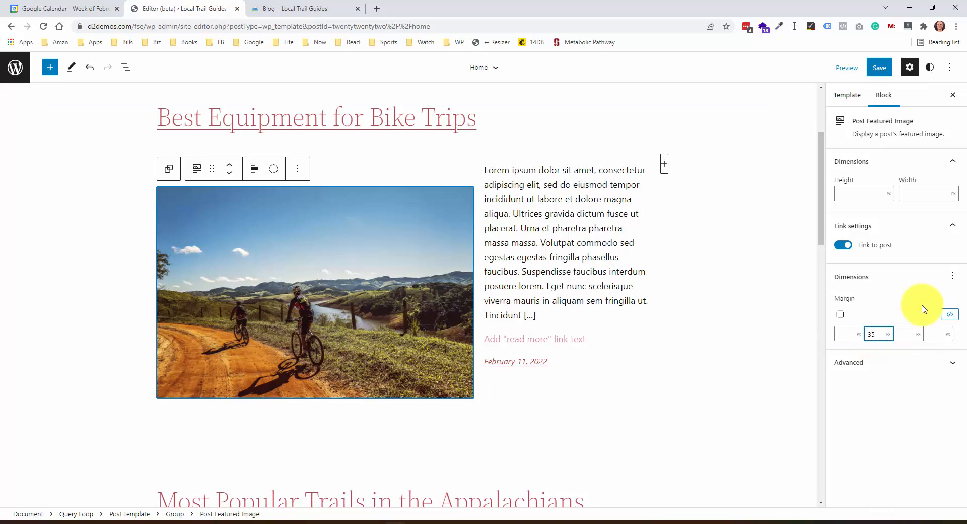
{"action": "left_click", "coordinate": [841, 334]}
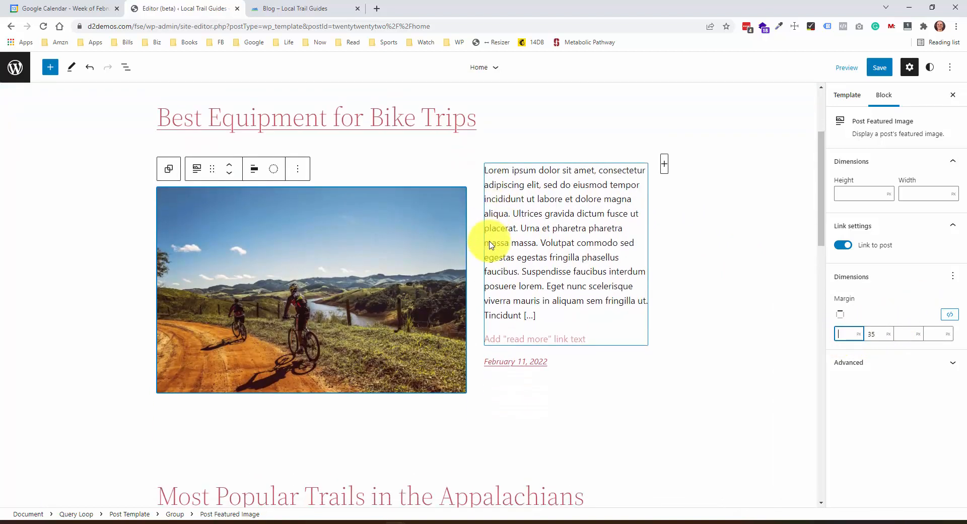
Step: Move the Post Title block into the text column above the excerpt, beside the featured image
{"action": "scroll", "coordinate": [491, 245], "scroll_direction": "up", "scroll_amount": 1}
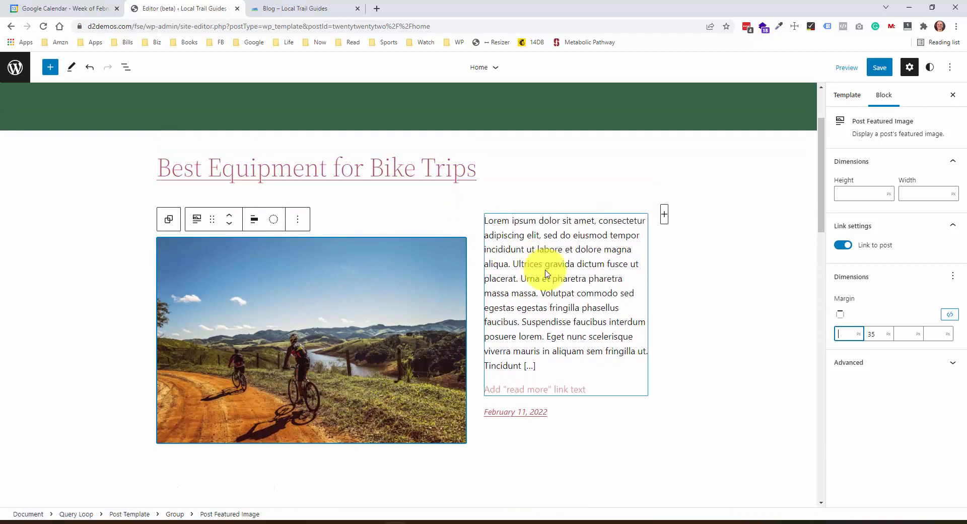
{"action": "left_click", "coordinate": [567, 166]}
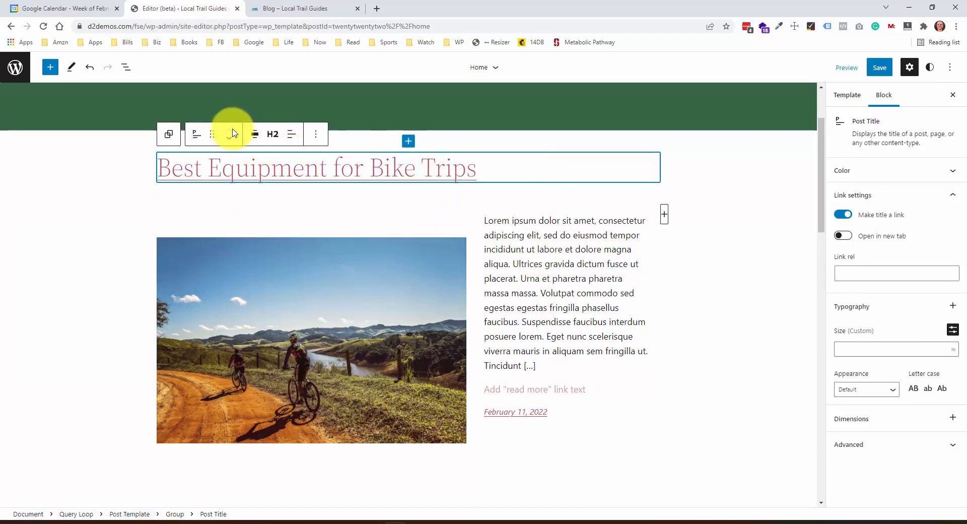
{"action": "left_click_drag", "start_coordinate": [213, 133], "coordinate": [555, 231]}
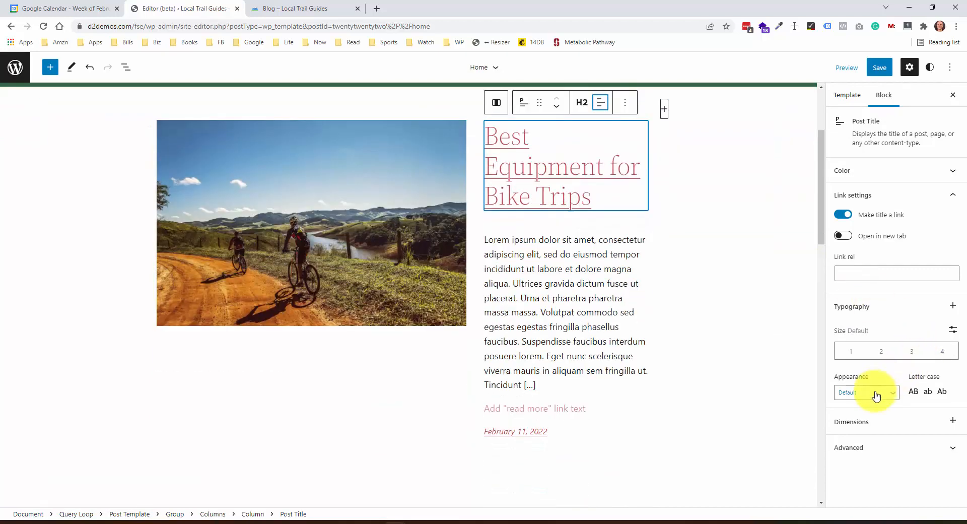
Step: Set the Post Title's appearance to Bold and its size to Extra Large
{"action": "left_click", "coordinate": [874, 391]}
{"action": "left_click", "coordinate": [851, 493]}
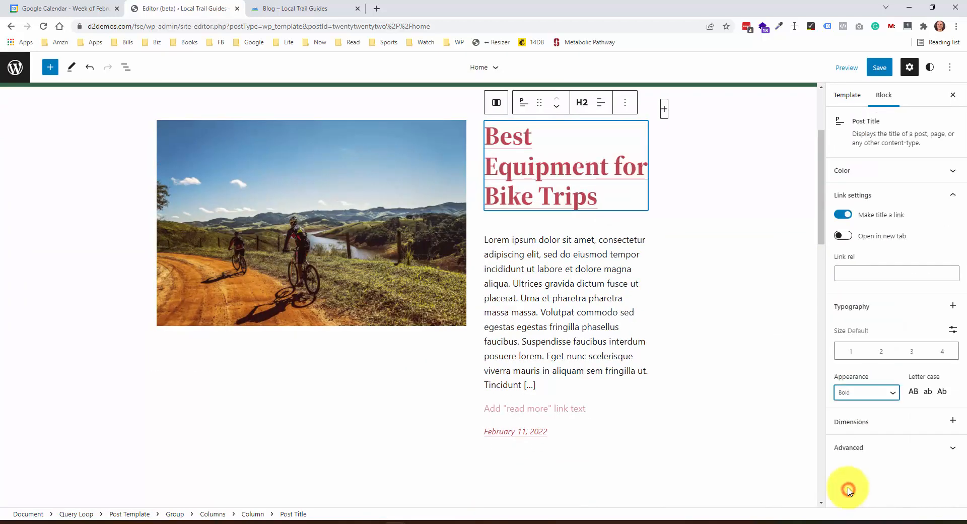
{"action": "scroll", "coordinate": [633, 330], "scroll_direction": "up", "scroll_amount": 3}
{"action": "scroll", "coordinate": [653, 319], "scroll_direction": "down", "scroll_amount": 1}
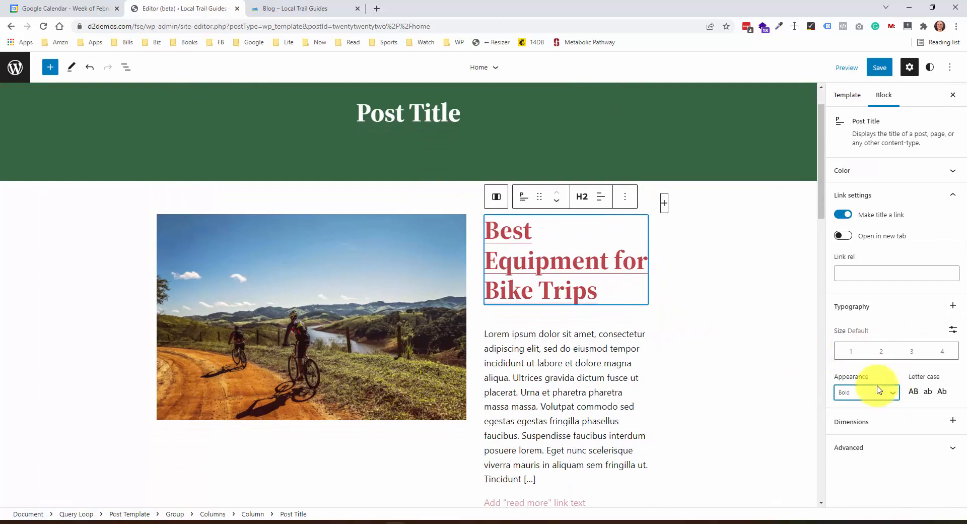
{"action": "left_click", "coordinate": [883, 352]}
{"action": "left_click", "coordinate": [915, 352]}
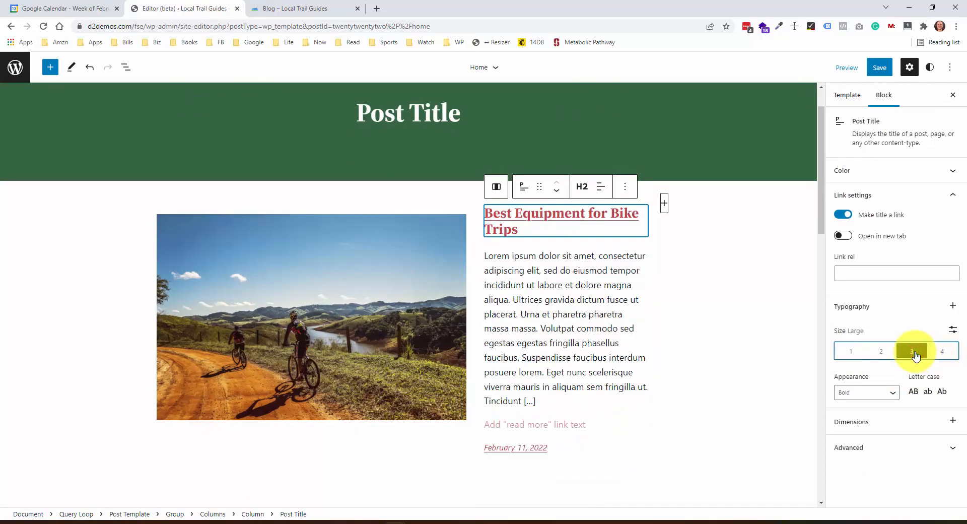
{"action": "left_click", "coordinate": [939, 353]}
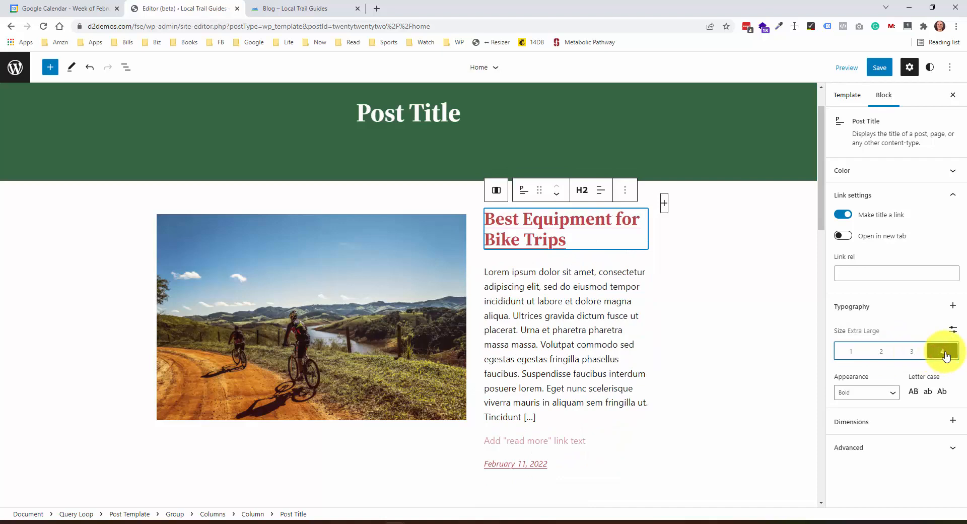
Step: Move the Post Date block between the post title and the excerpt, and turn off its link to the post
{"action": "left_click", "coordinate": [565, 466]}
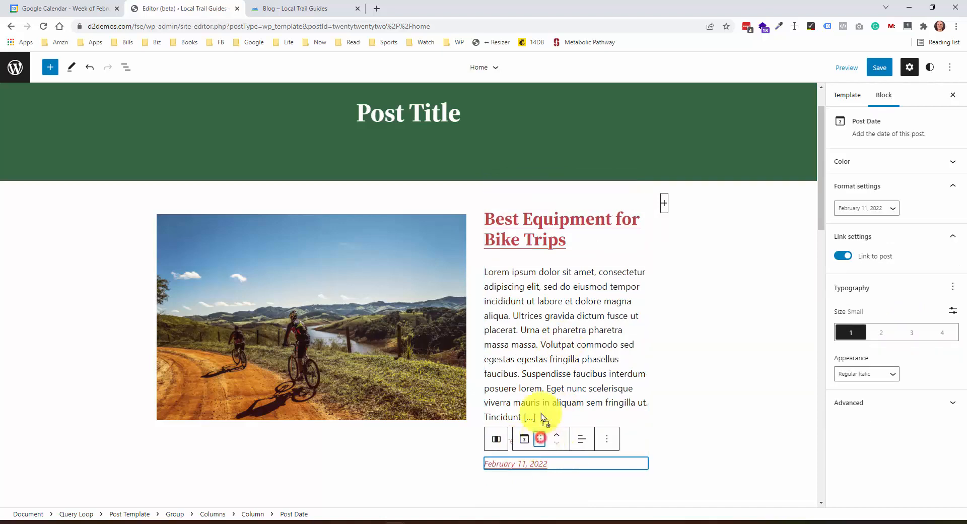
{"action": "left_click_drag", "start_coordinate": [542, 415], "coordinate": [537, 266]}
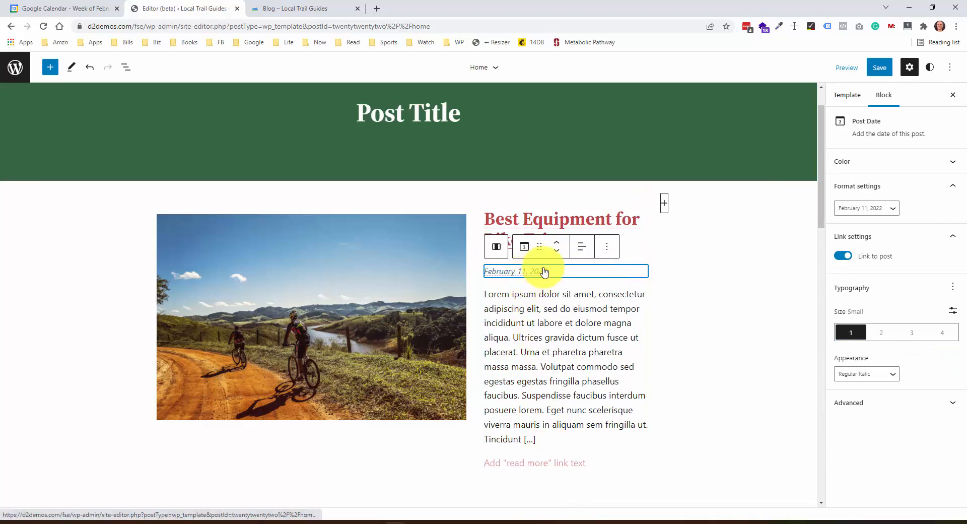
{"action": "left_click", "coordinate": [841, 255]}
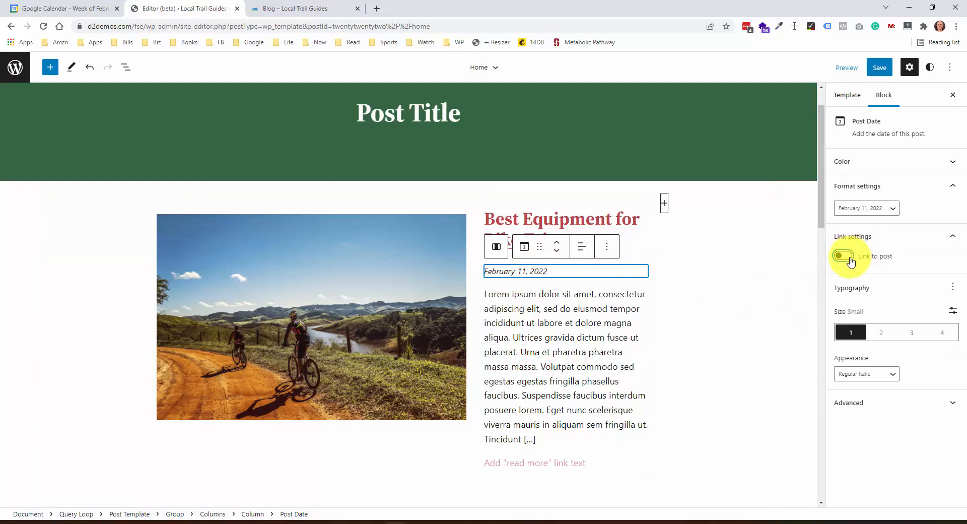
Step: Set the Post Date's appearance to Bold and its letter case to uppercase
{"action": "left_click", "coordinate": [884, 374]}
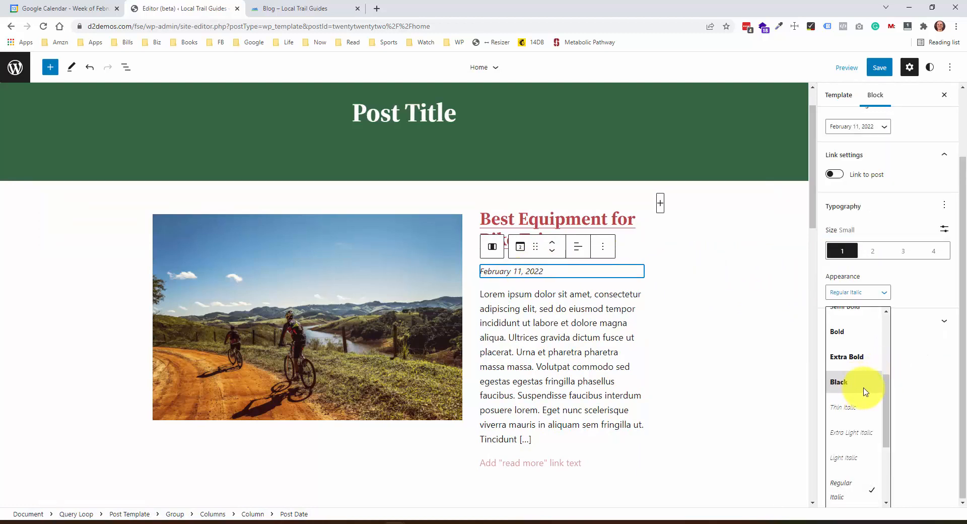
{"action": "scroll", "coordinate": [864, 391], "scroll_direction": "up", "scroll_amount": 3}
{"action": "left_click", "coordinate": [856, 429]}
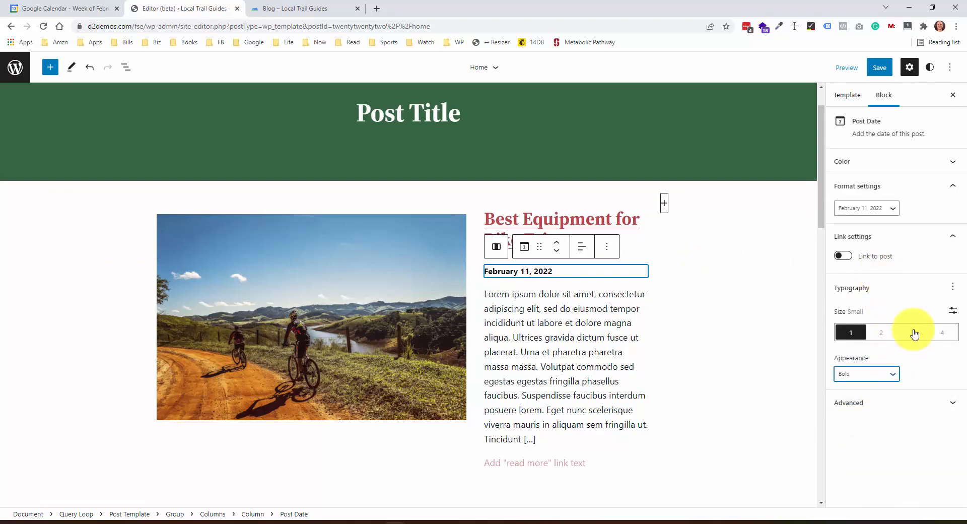
{"action": "left_click", "coordinate": [951, 288]}
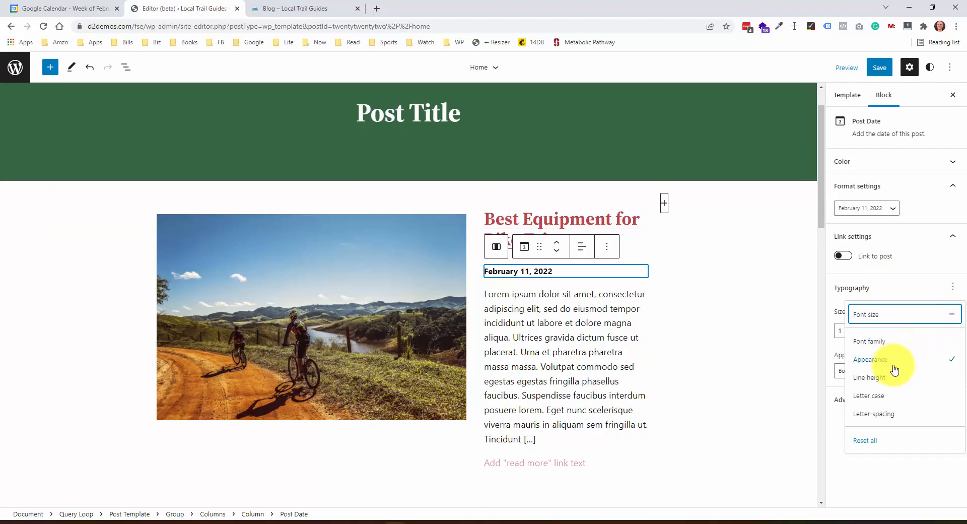
{"action": "left_click", "coordinate": [880, 401]}
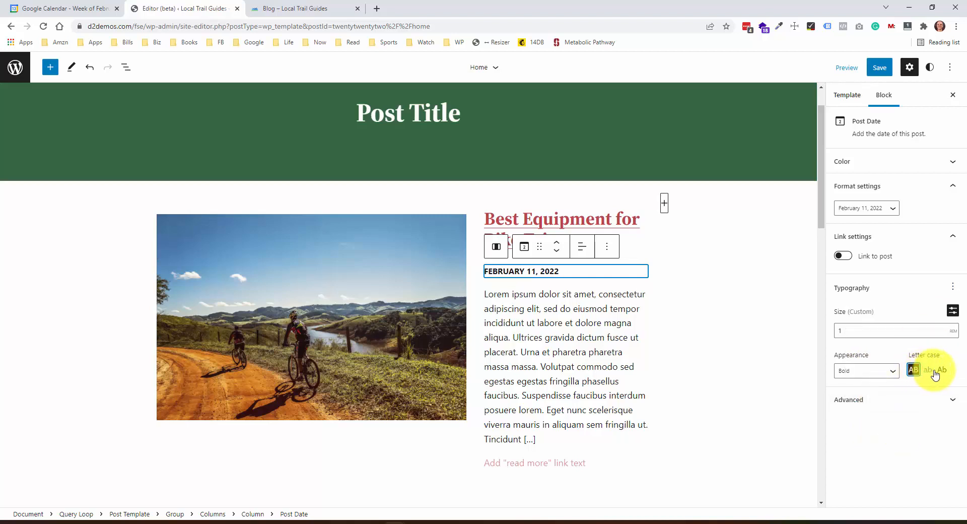
Step: Apply the custom gray text color #666666 to the Post Date block
{"action": "left_click", "coordinate": [947, 162]}
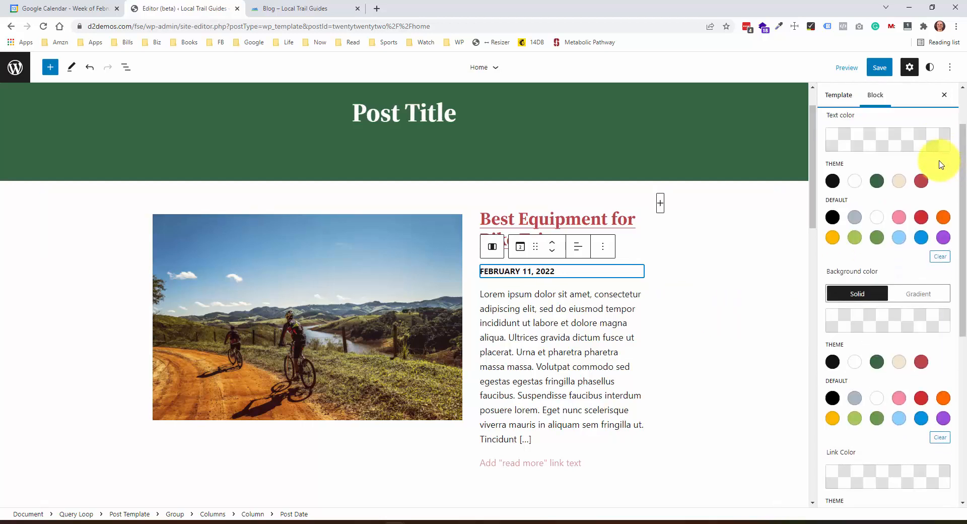
{"action": "left_click", "coordinate": [937, 146]}
{"action": "left_click_drag", "start_coordinate": [772, 190], "coordinate": [703, 194]}
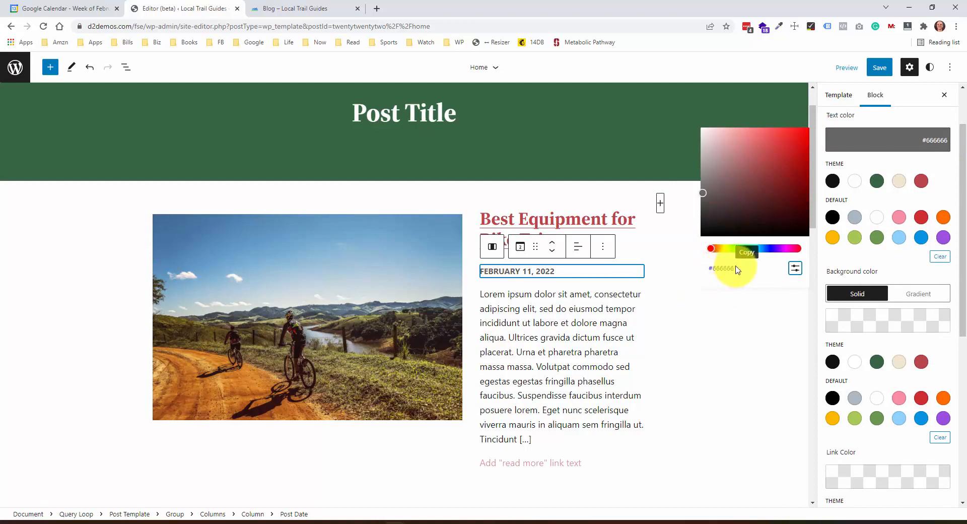
Step: Set the Post Featured Image's width to 450 px after trying 500 px
{"action": "left_click", "coordinate": [258, 232]}
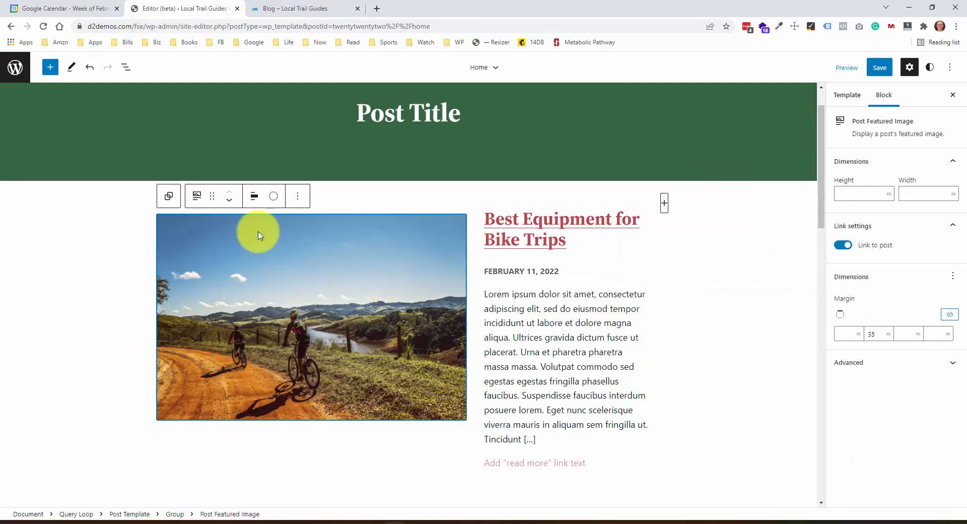
{"action": "left_click", "coordinate": [299, 200]}
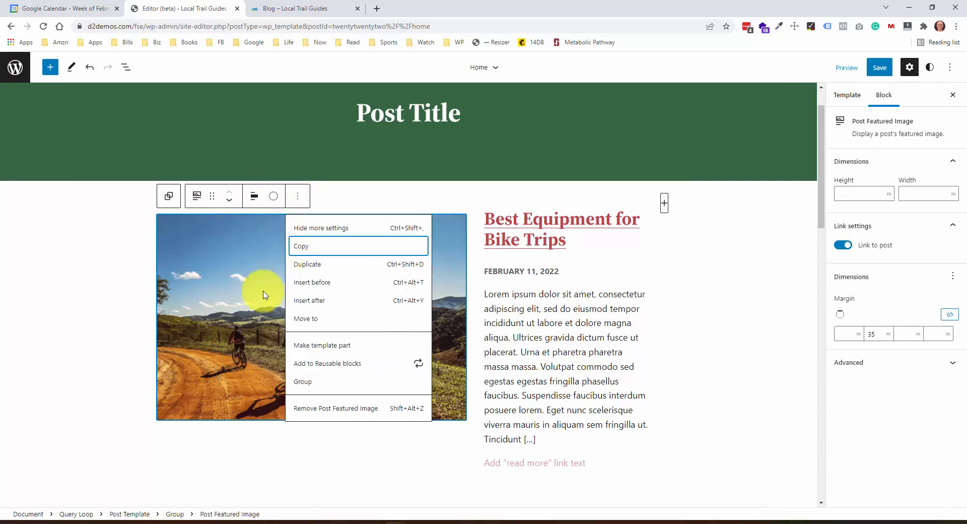
{"action": "left_click", "coordinate": [233, 306]}
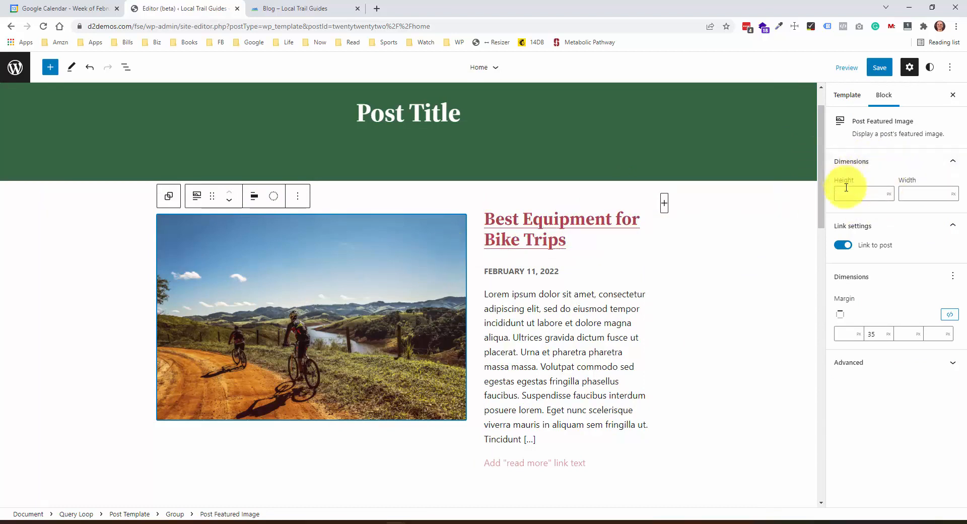
{"action": "left_click", "coordinate": [932, 188]}
{"action": "type", "text": "500"}
{"action": "key", "text": "shift+Tab"}
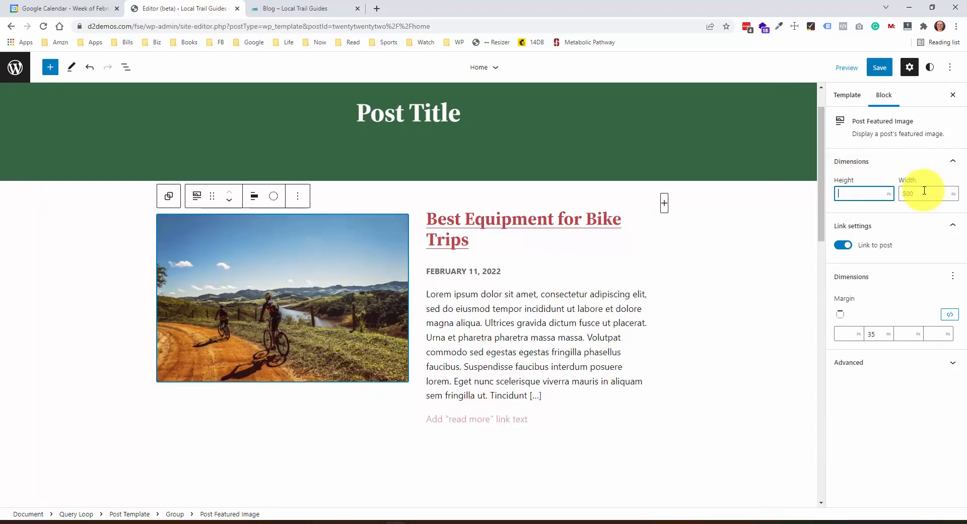
{"action": "double_click", "coordinate": [915, 193]}
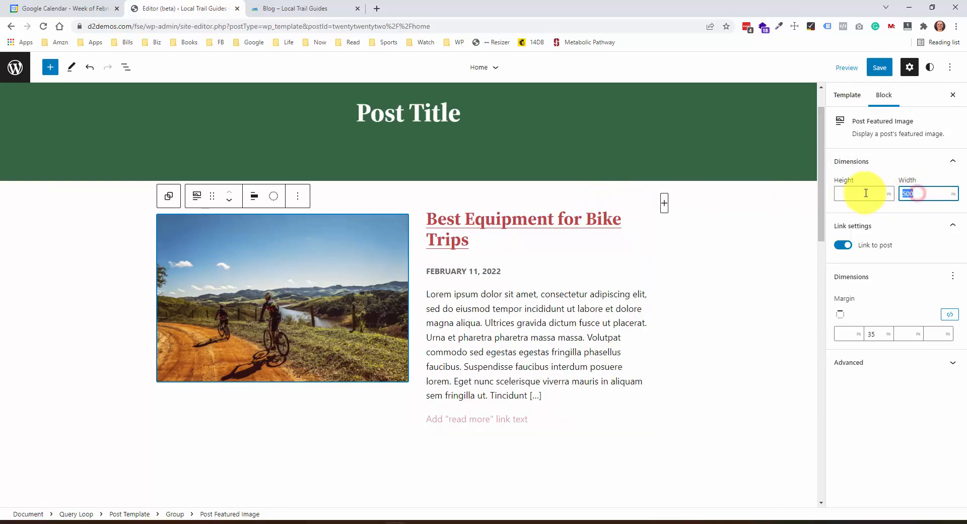
{"action": "type", "text": "450"}
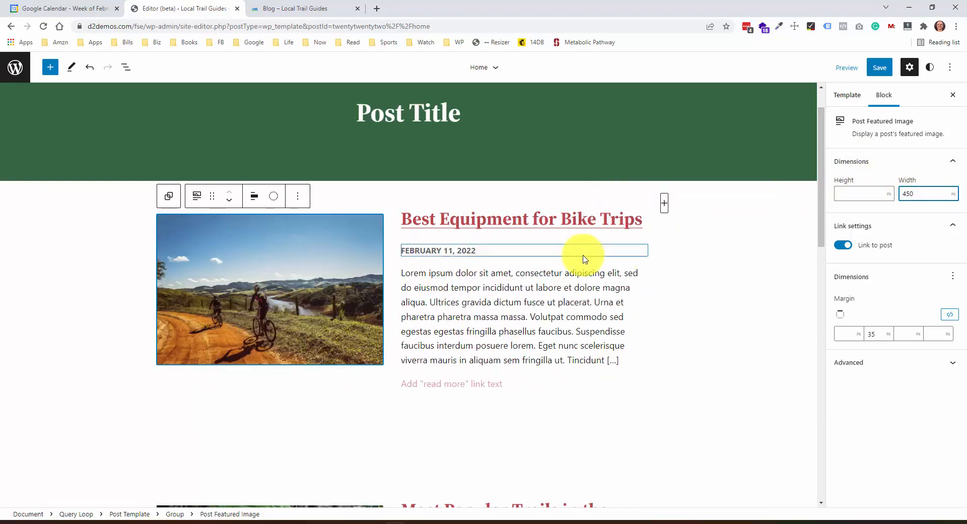
Step: Review the resized post list and save the Home template changes
{"action": "scroll", "coordinate": [582, 254], "scroll_direction": "down", "scroll_amount": 3}
{"action": "scroll", "coordinate": [582, 254], "scroll_direction": "up", "scroll_amount": 3}
{"action": "left_click", "coordinate": [886, 68]}
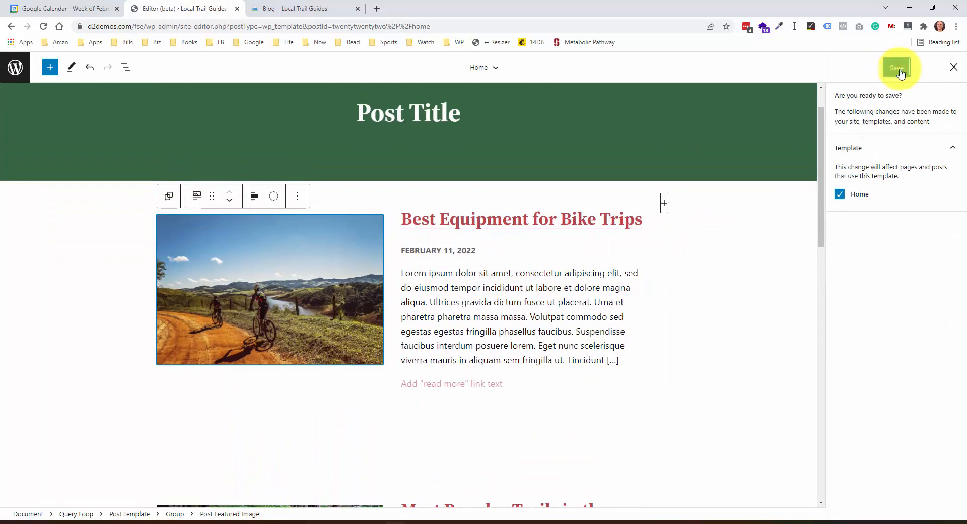
Step: Reload the published Blog page and check its header title and the spacing between the featured images and post text
{"action": "left_click", "coordinate": [285, 8]}
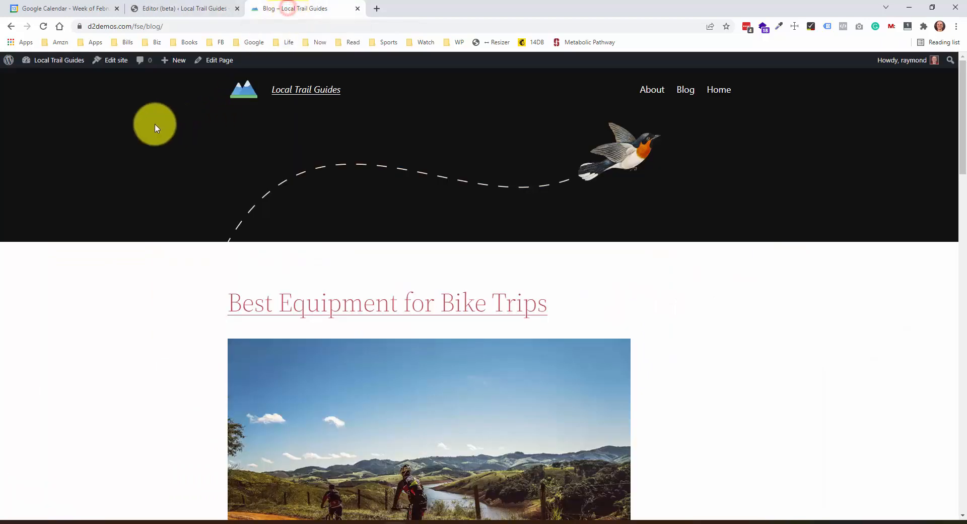
{"action": "right_click", "coordinate": [98, 124]}
{"action": "left_click", "coordinate": [147, 158]}
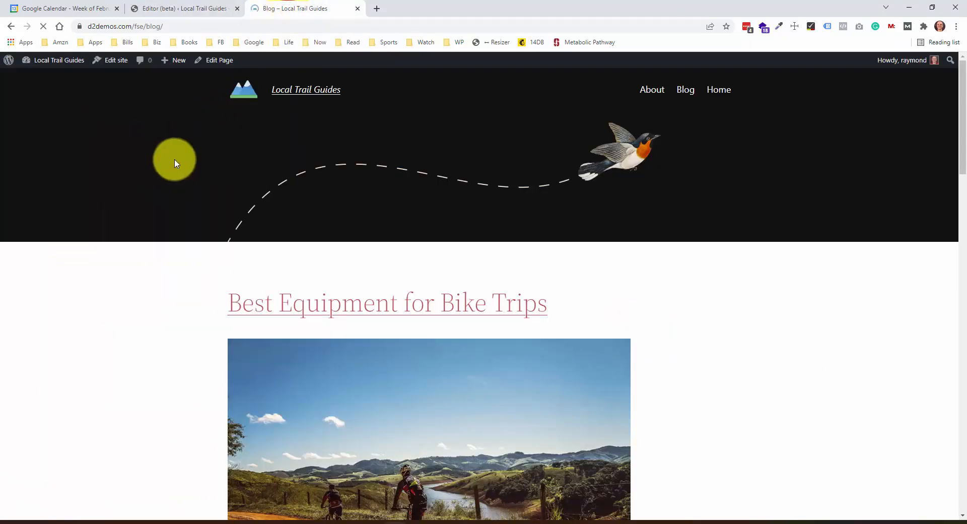
{"action": "scroll", "coordinate": [125, 170], "scroll_direction": "down", "scroll_amount": 9}
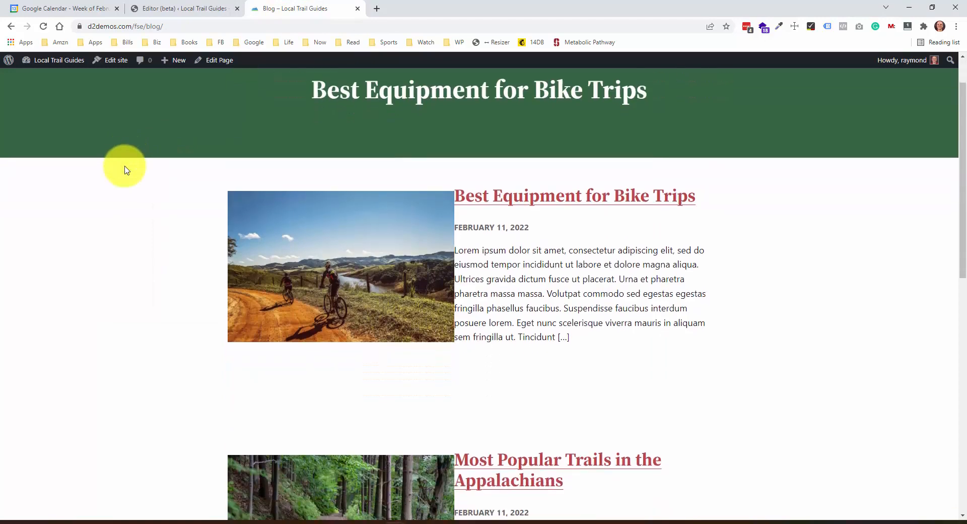
{"action": "scroll", "coordinate": [125, 170], "scroll_direction": "up", "scroll_amount": 9}
{"action": "left_click_drag", "start_coordinate": [312, 143], "coordinate": [650, 146]}
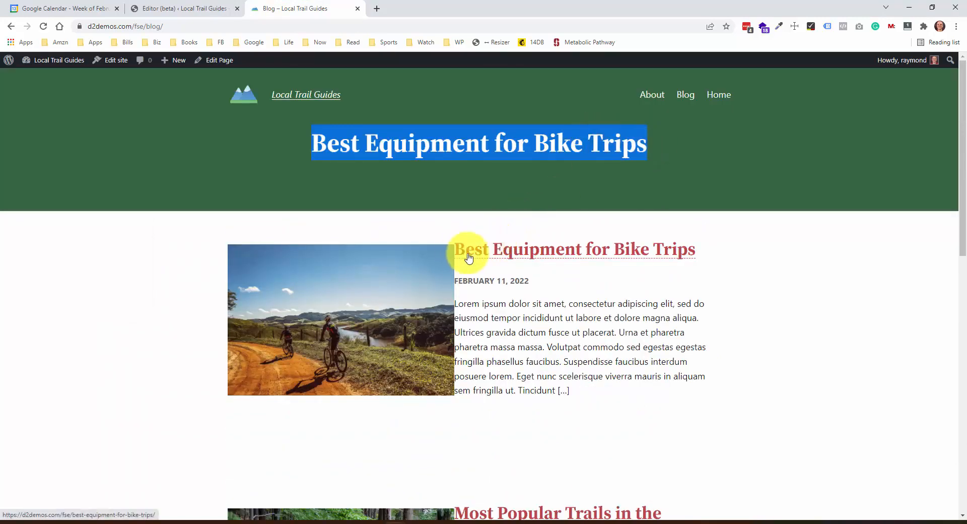
{"action": "left_click", "coordinate": [330, 142]}
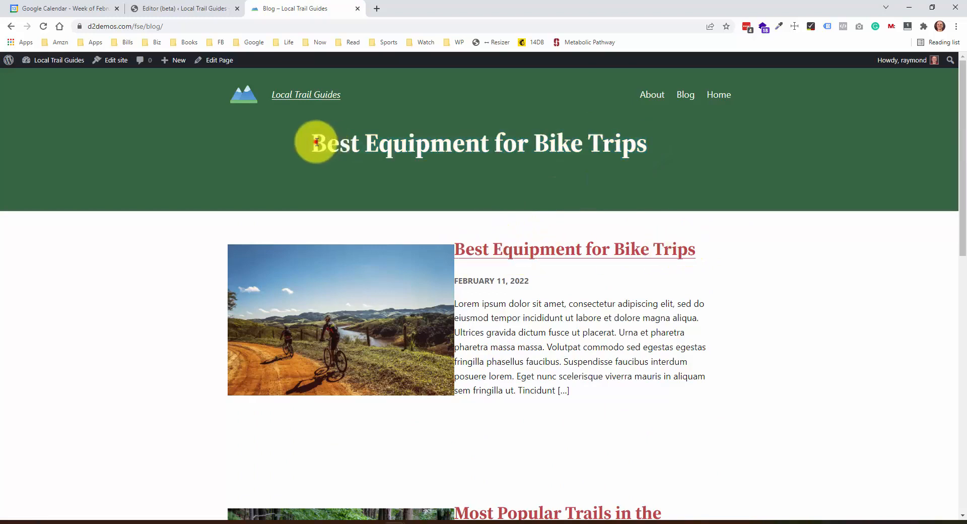
{"action": "left_click_drag", "start_coordinate": [315, 142], "coordinate": [649, 140]}
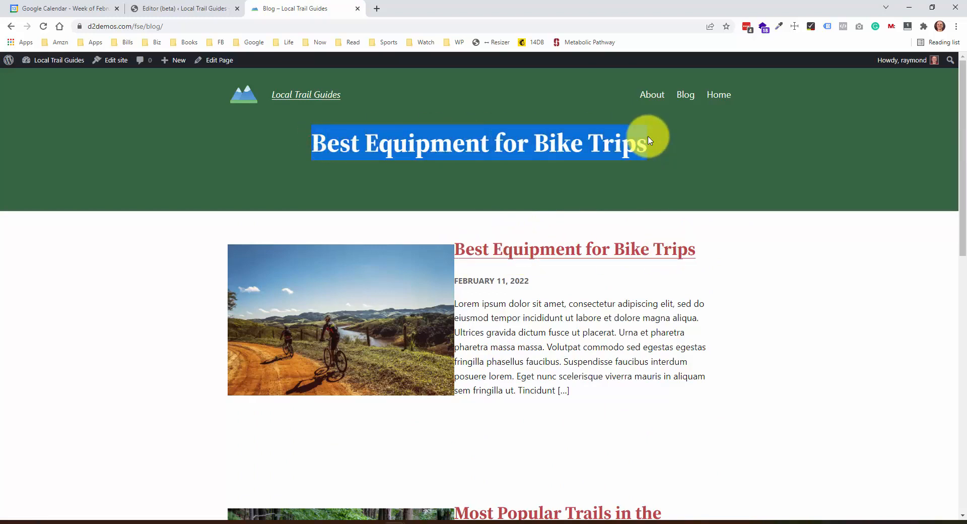
{"action": "left_click", "coordinate": [650, 140]}
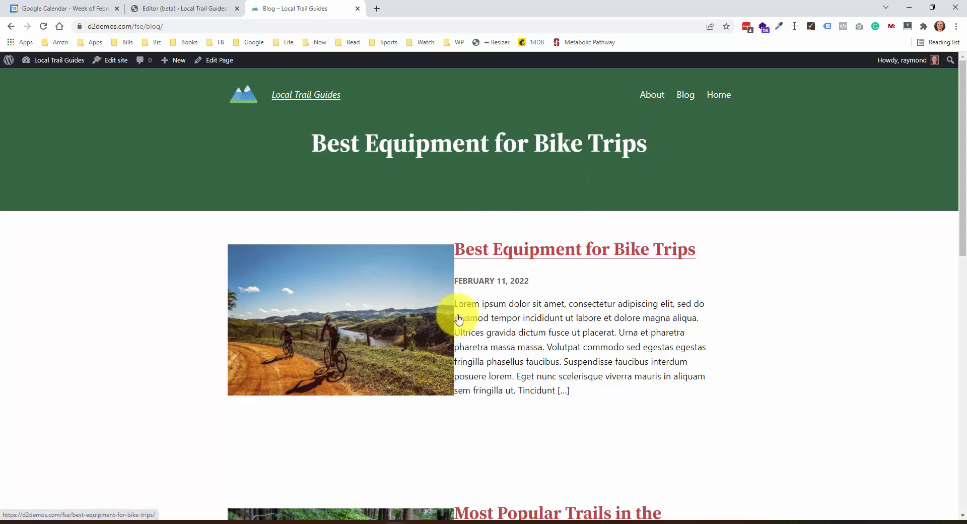
{"action": "scroll", "coordinate": [453, 310], "scroll_direction": "down", "scroll_amount": 3}
{"action": "scroll", "coordinate": [449, 302], "scroll_direction": "up", "scroll_amount": 3}
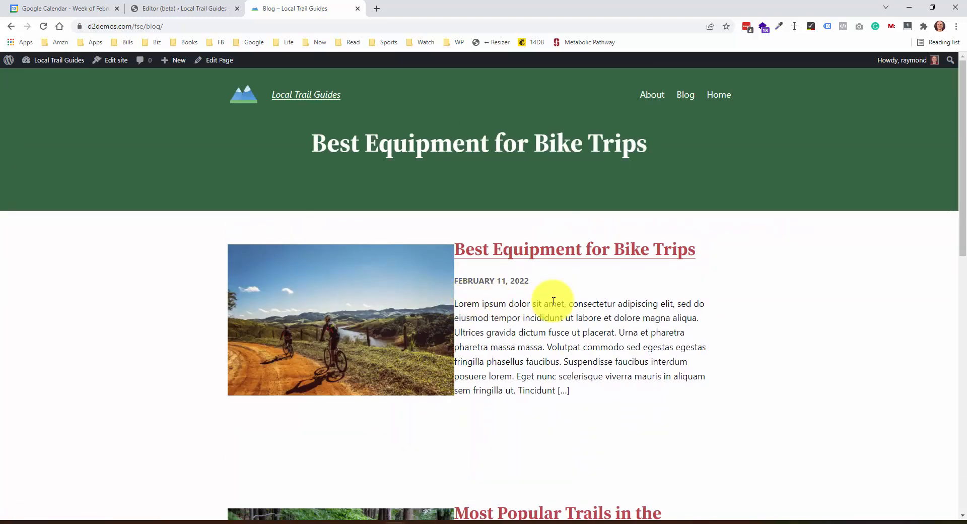
Step: Inspect the first post's featured image in the developer tools and examine the margin styles of its figure element
{"action": "right_click", "coordinate": [336, 292]}
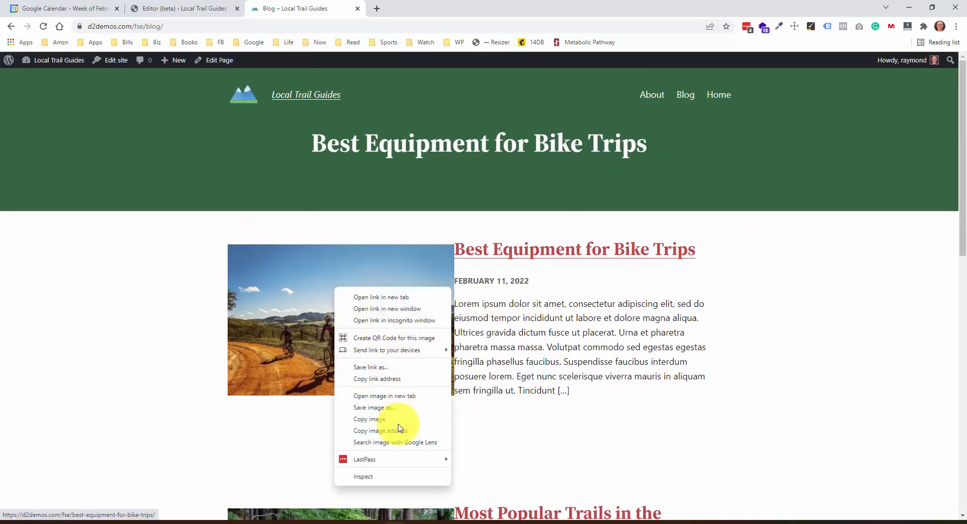
{"action": "left_click", "coordinate": [383, 487]}
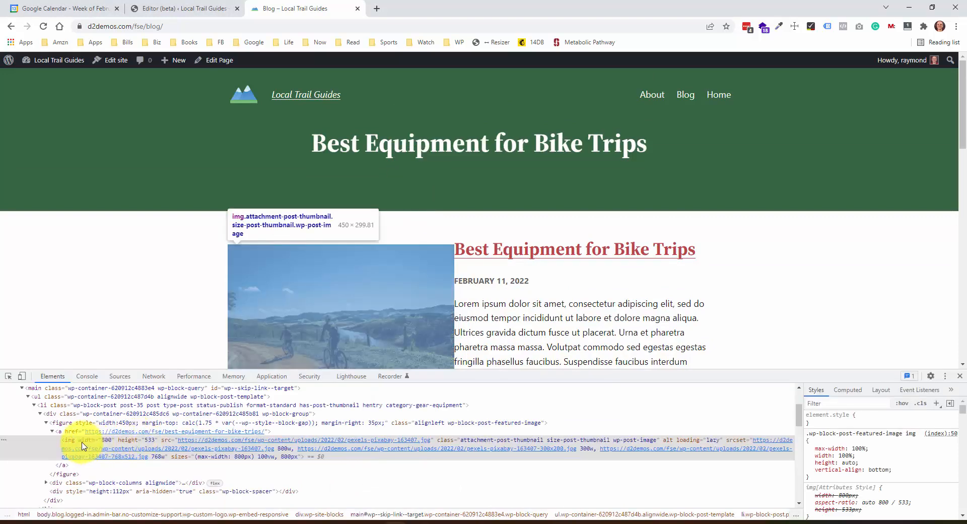
{"action": "scroll", "coordinate": [95, 251], "scroll_direction": "down", "scroll_amount": 2}
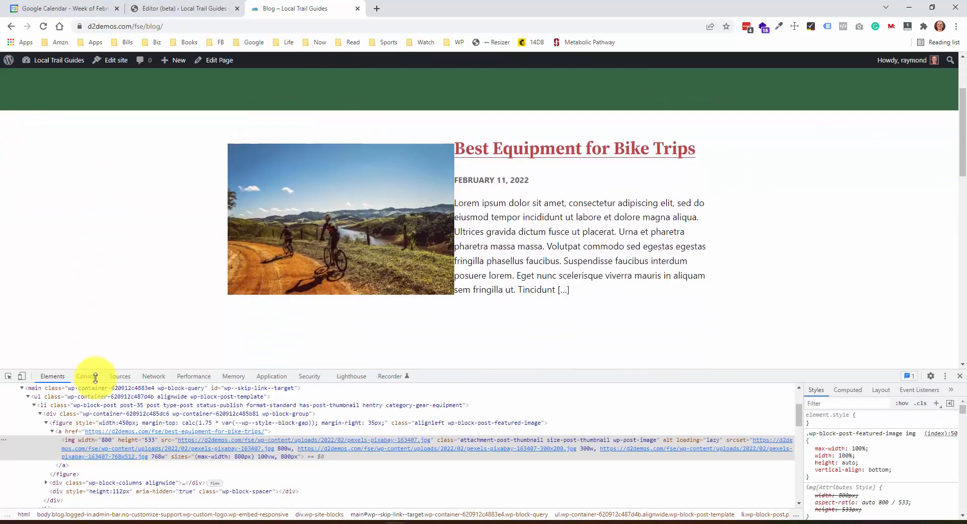
{"action": "left_click", "coordinate": [75, 423]}
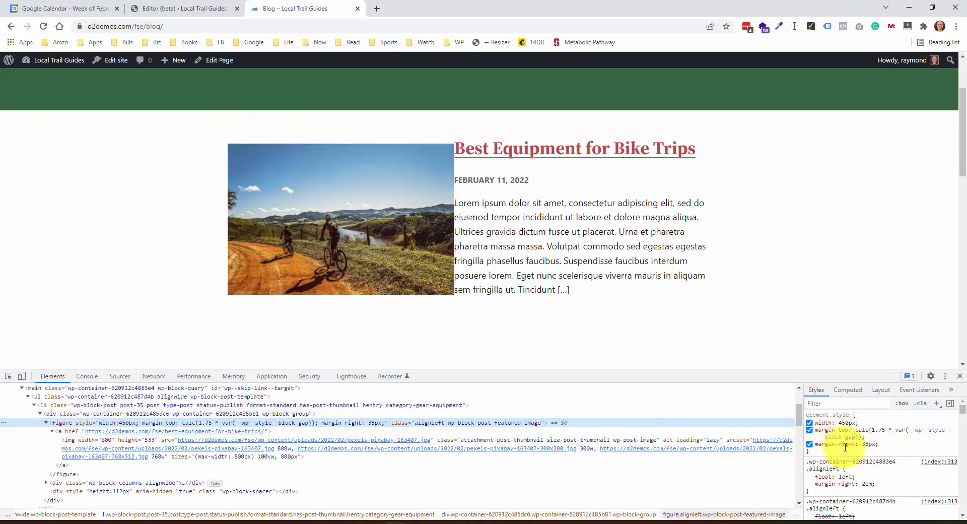
Step: Examine the featured image figure's remaining style rules, focusing on the !important margin-right declaration that overrides its own margin
{"action": "scroll", "coordinate": [876, 445], "scroll_direction": "down", "scroll_amount": 3}
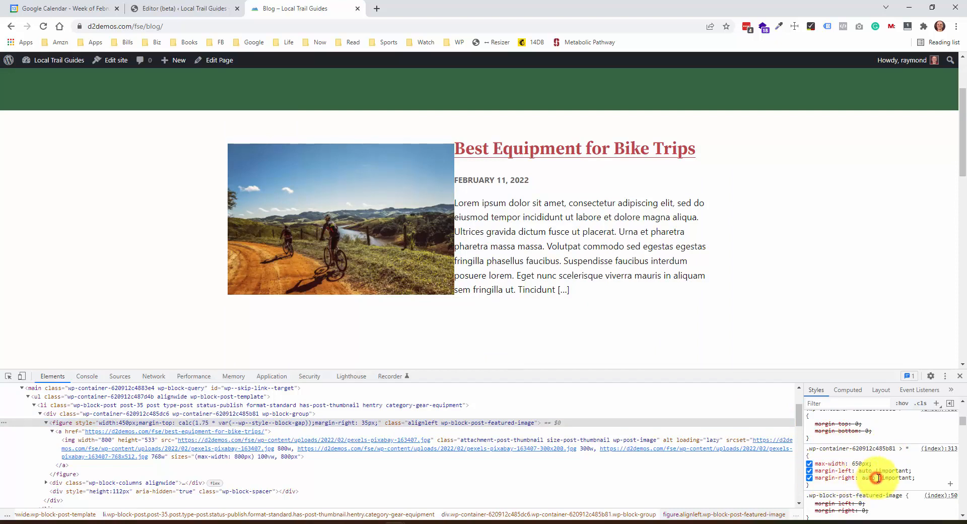
{"action": "left_click_drag", "start_coordinate": [881, 477], "coordinate": [902, 477]}
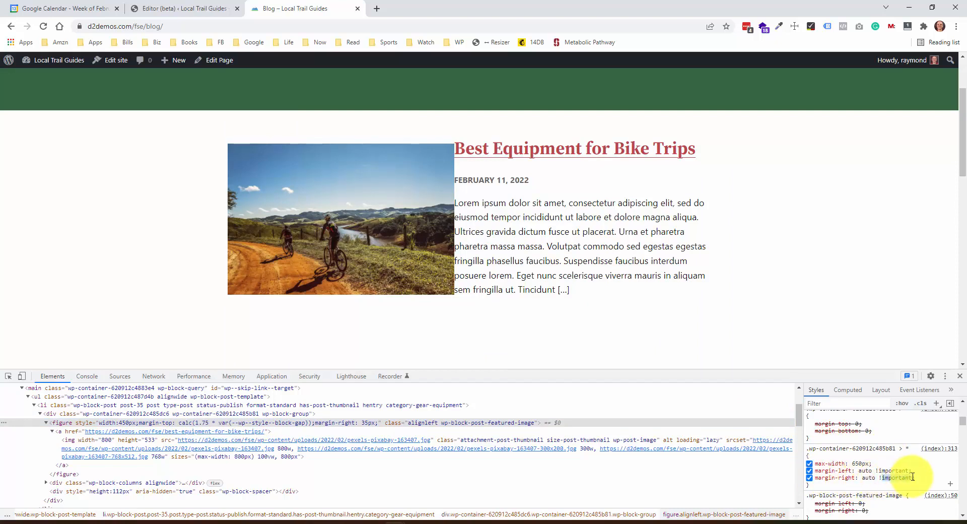
{"action": "left_click", "coordinate": [912, 476]}
{"action": "left_click", "coordinate": [927, 477]}
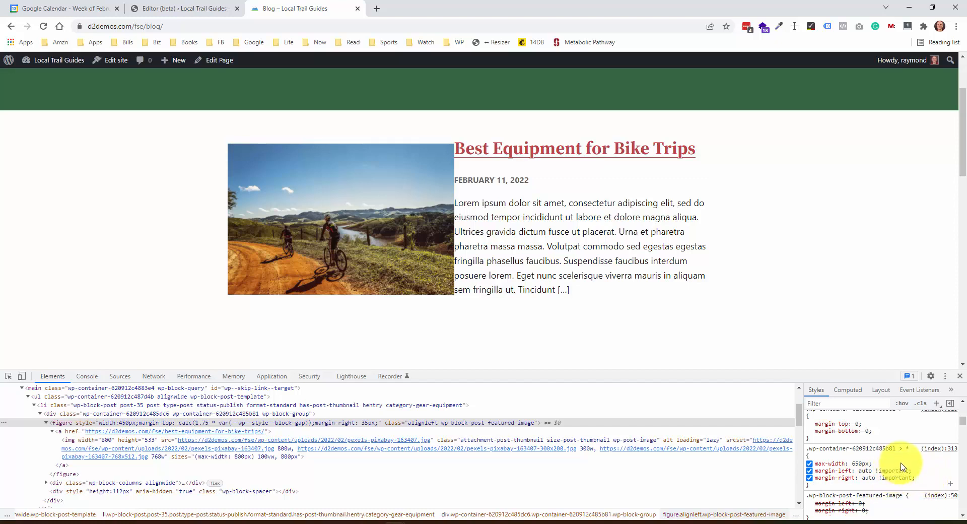
{"action": "scroll", "coordinate": [901, 466], "scroll_direction": "up", "scroll_amount": 5}
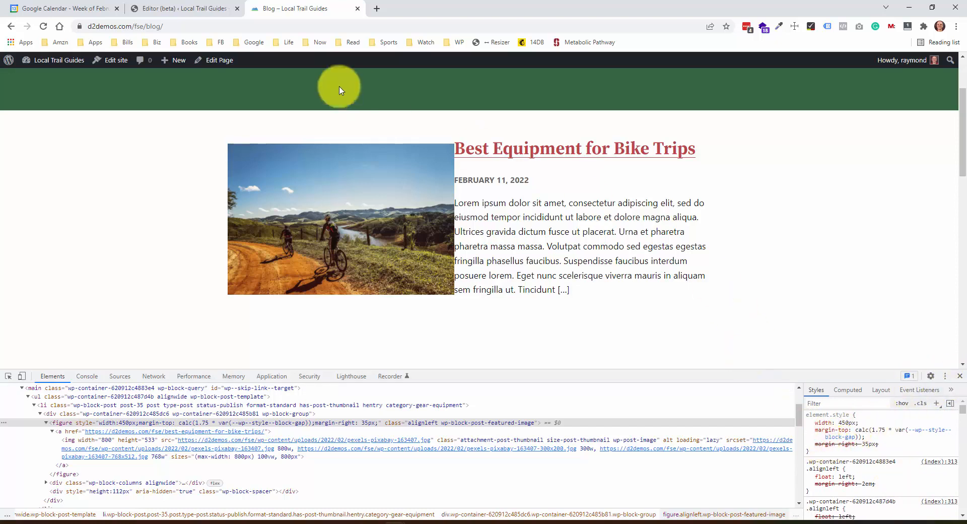
Step: Back in the Home template editor, set the Post Featured Image's right margin to 0 and its right padding to 35 px
{"action": "left_click", "coordinate": [201, 9]}
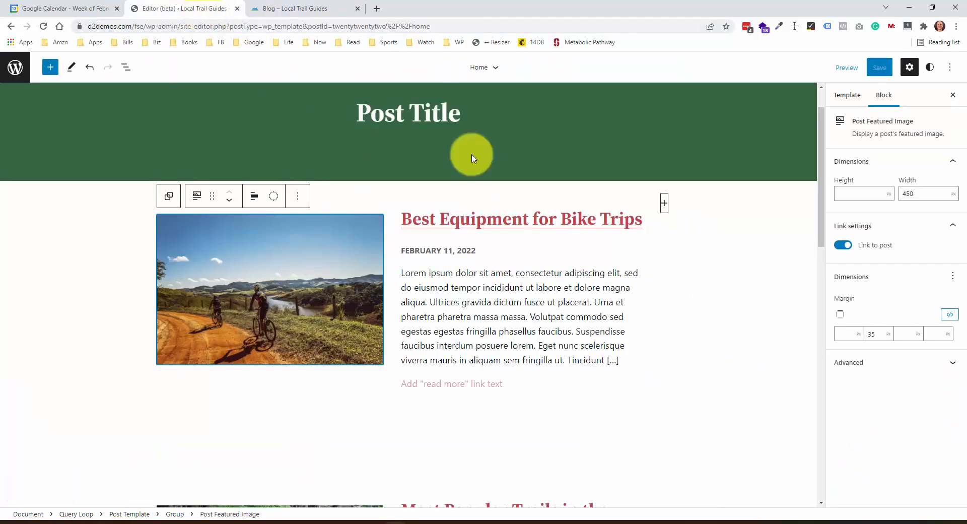
{"action": "left_click", "coordinate": [876, 333]}
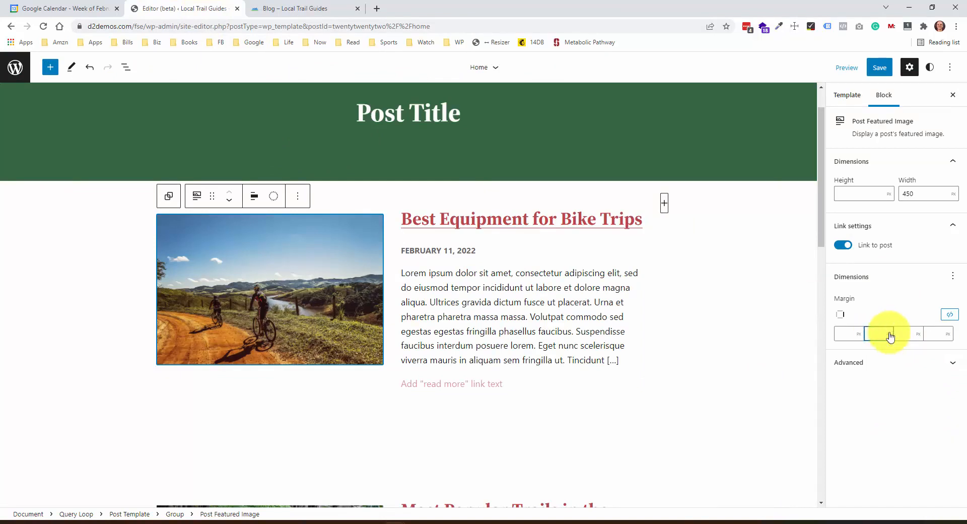
{"action": "left_click", "coordinate": [953, 276]}
{"action": "left_click", "coordinate": [873, 305]}
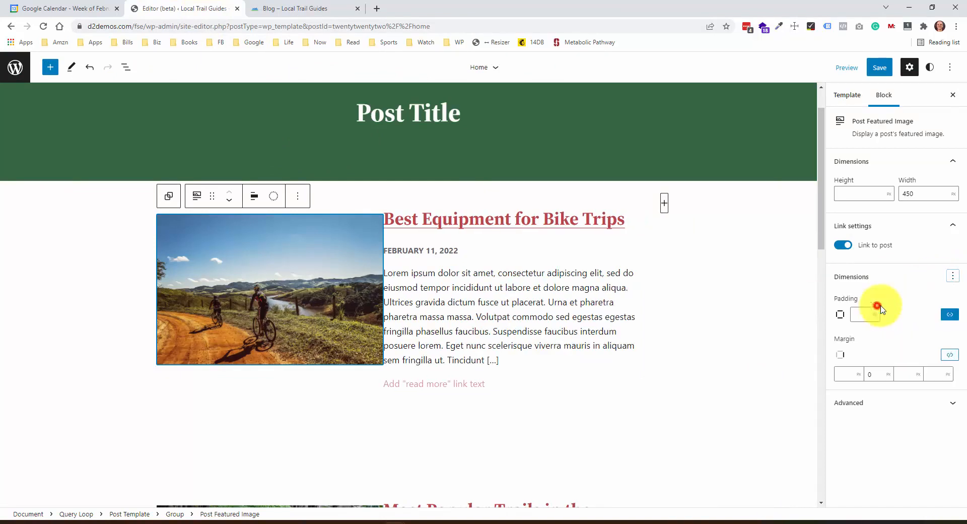
{"action": "left_click", "coordinate": [863, 317]}
{"action": "left_click", "coordinate": [935, 312]}
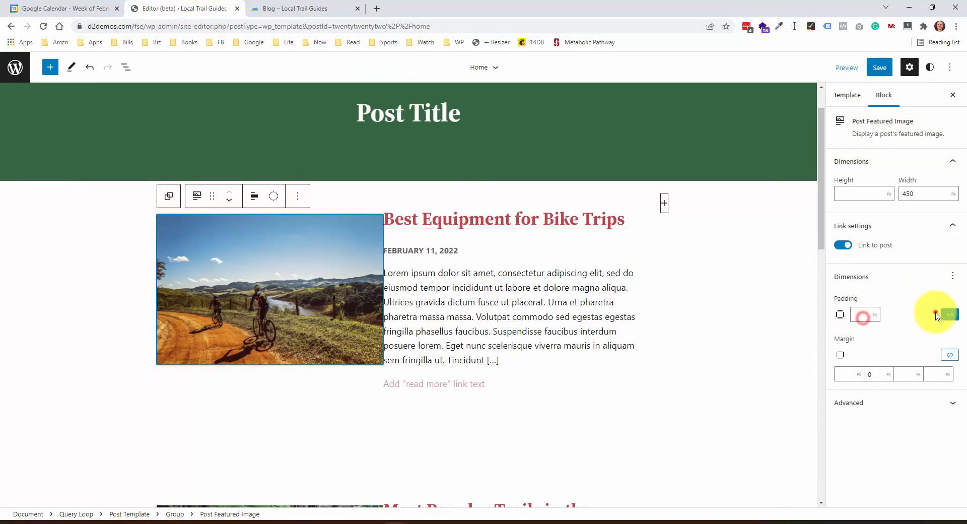
{"action": "left_click", "coordinate": [949, 314]}
{"action": "left_click", "coordinate": [878, 334]}
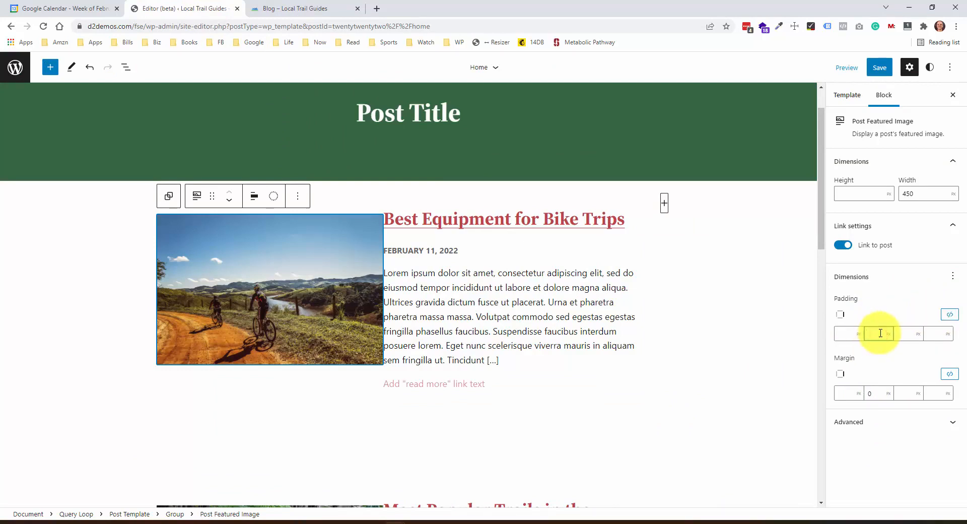
{"action": "type", "text": "35"}
{"action": "key", "text": "Tab"}
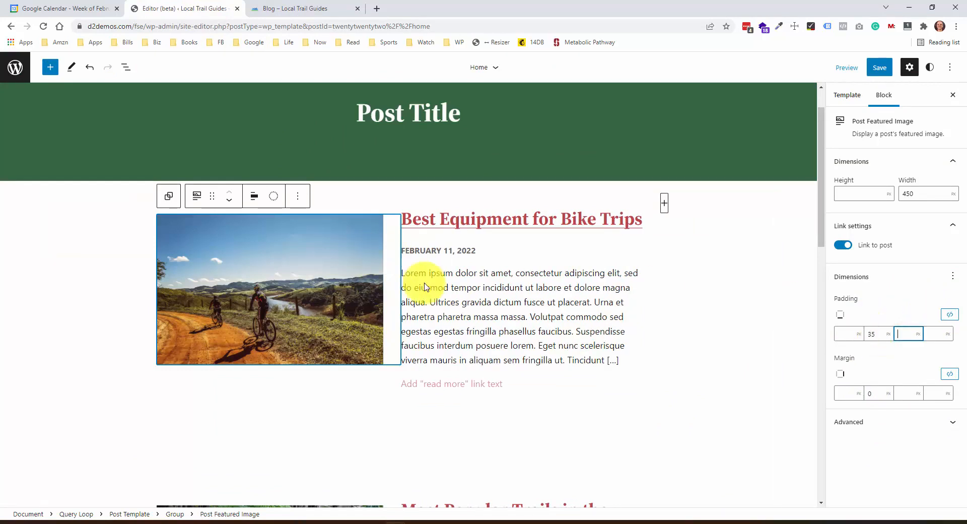
Step: Save the Home template and reload the published Blog page to check the image spacing and header title
{"action": "left_click", "coordinate": [880, 67]}
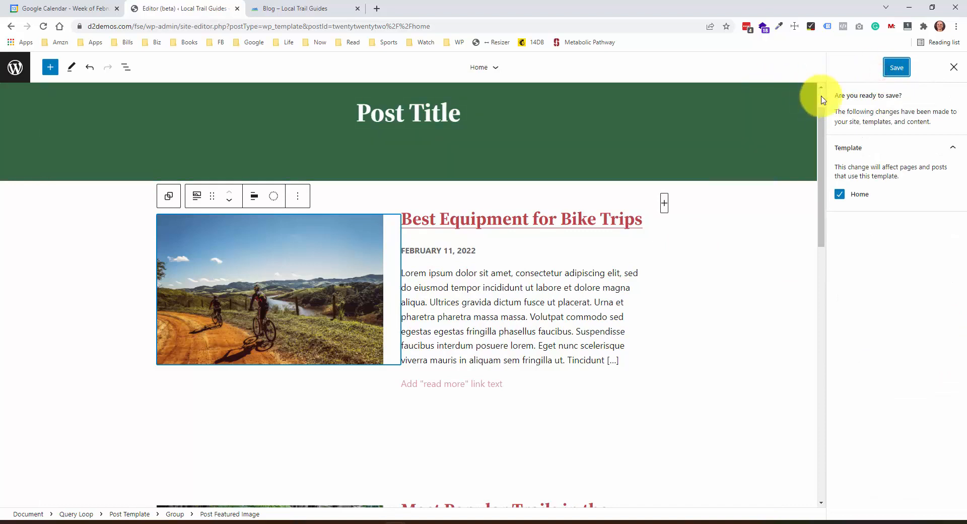
{"action": "left_click", "coordinate": [896, 67]}
{"action": "left_click", "coordinate": [305, 9]}
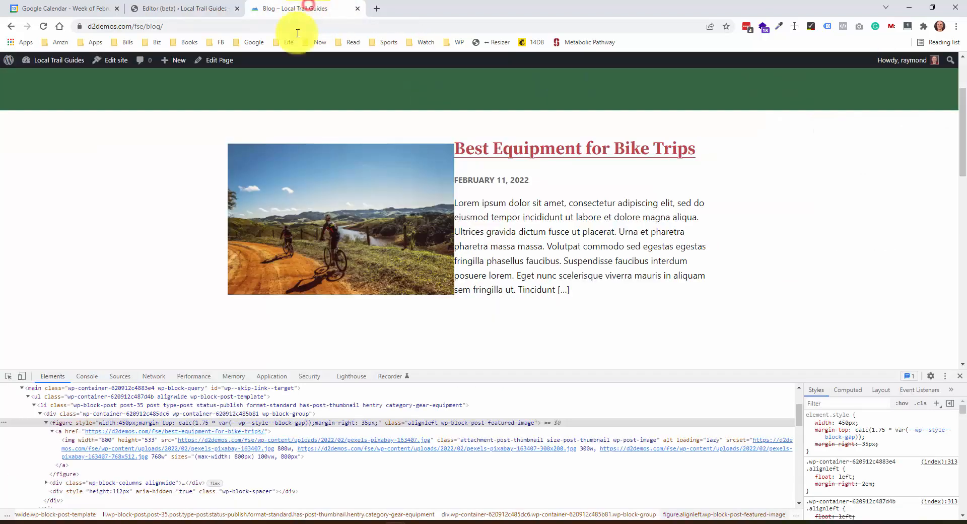
{"action": "right_click", "coordinate": [55, 156]}
{"action": "left_click", "coordinate": [73, 188]}
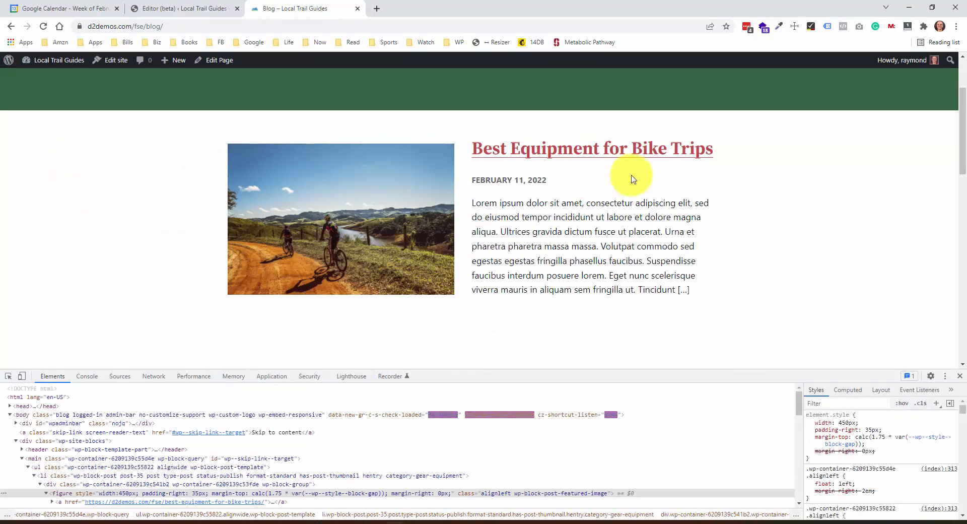
{"action": "scroll", "coordinate": [522, 196], "scroll_direction": "up", "scroll_amount": 2}
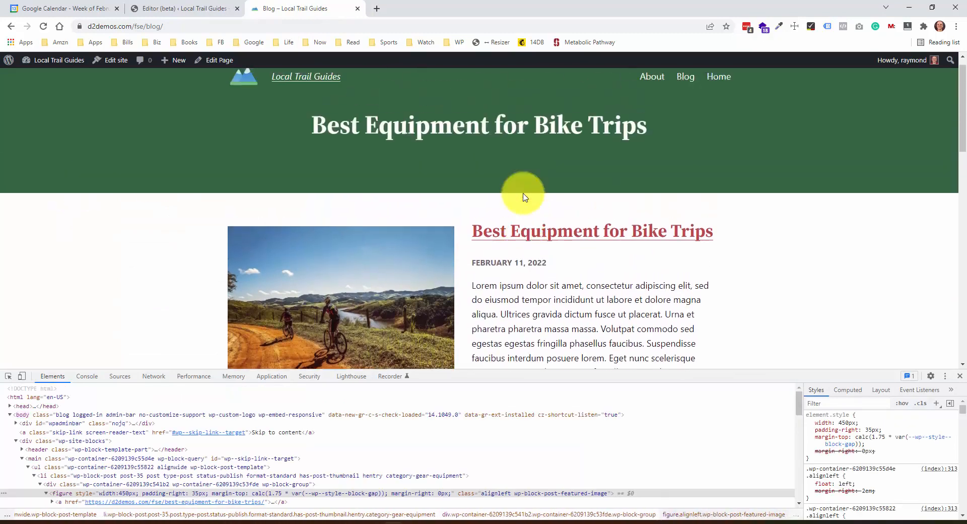
{"action": "scroll", "coordinate": [523, 196], "scroll_direction": "up", "scroll_amount": 1}
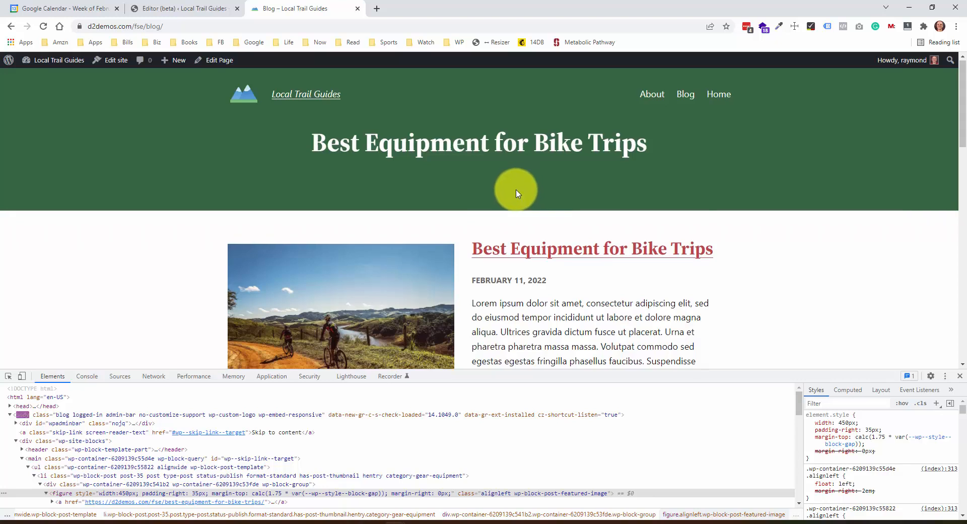
{"action": "scroll", "coordinate": [518, 189], "scroll_direction": "down", "scroll_amount": 1}
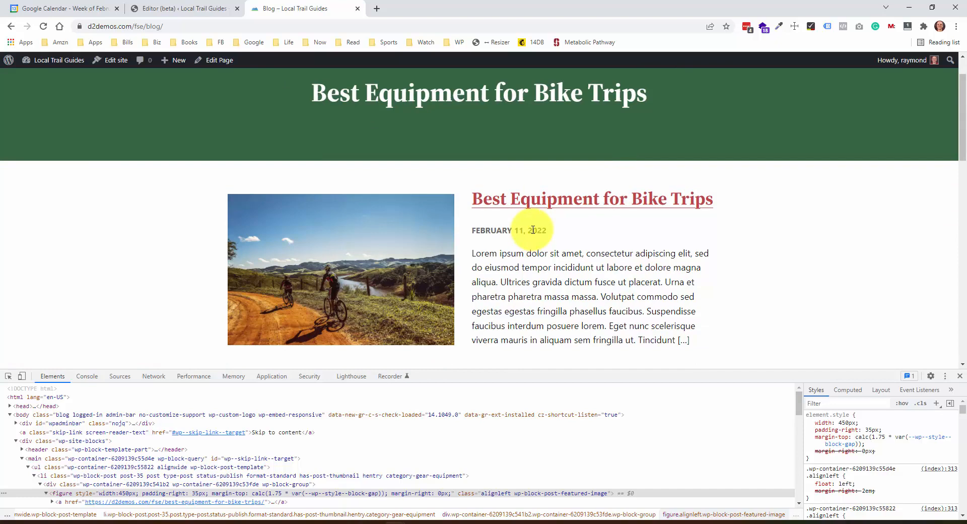
Step: In the Home template editor, detach the header's blocks from the Header Page template part
{"action": "left_click", "coordinate": [187, 8]}
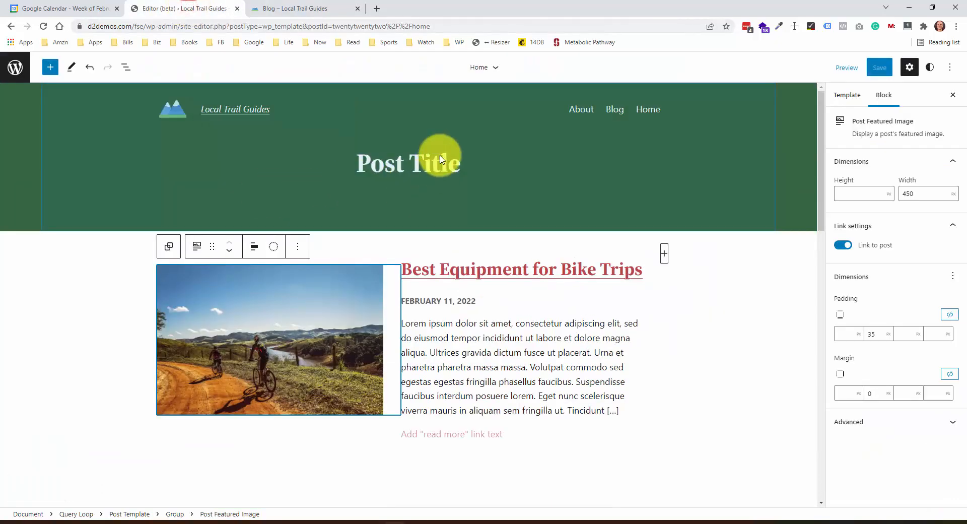
{"action": "left_click", "coordinate": [439, 156]}
{"action": "left_click", "coordinate": [440, 157]}
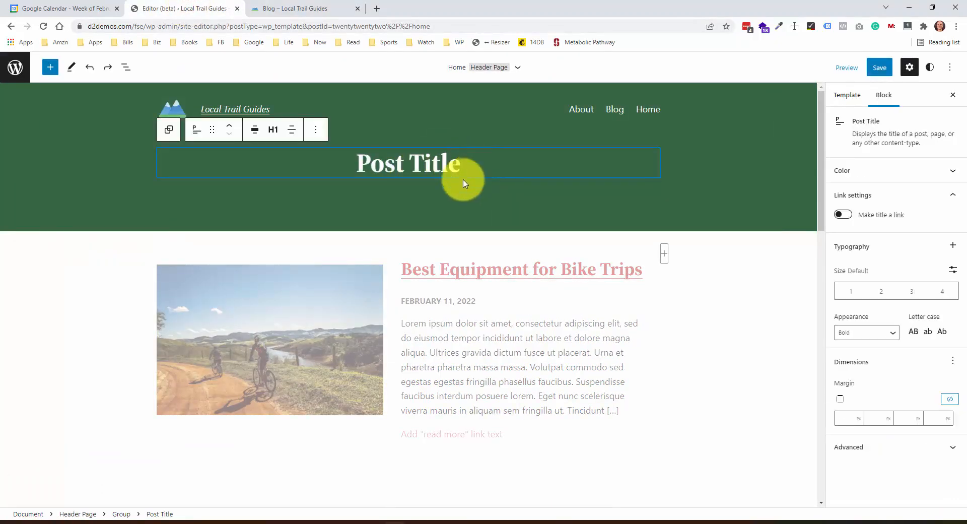
{"action": "left_click", "coordinate": [112, 218]}
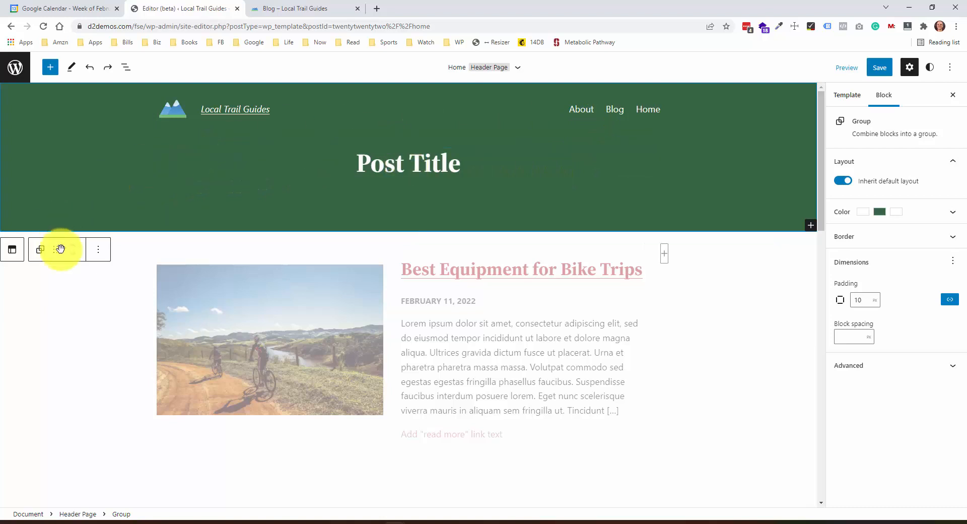
{"action": "left_click", "coordinate": [12, 249]}
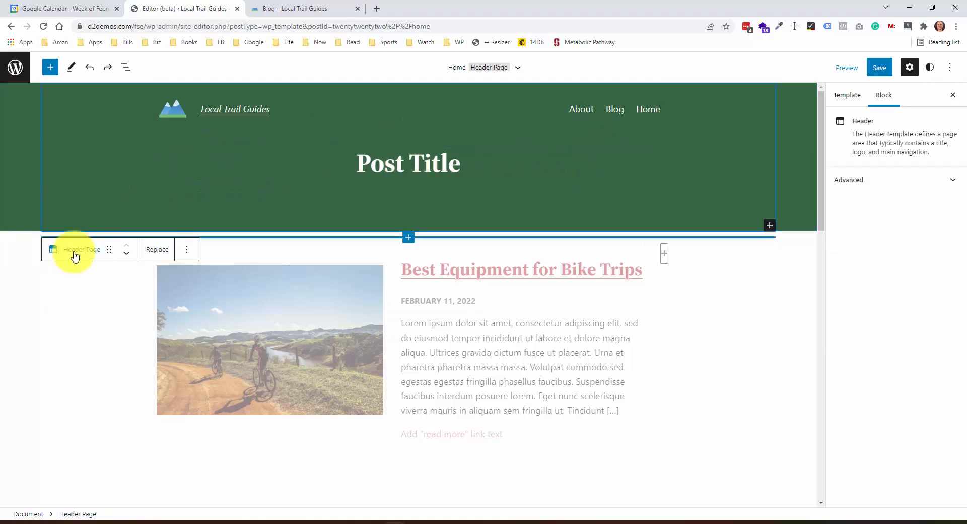
{"action": "left_click", "coordinate": [186, 250]}
{"action": "left_click", "coordinate": [251, 421]}
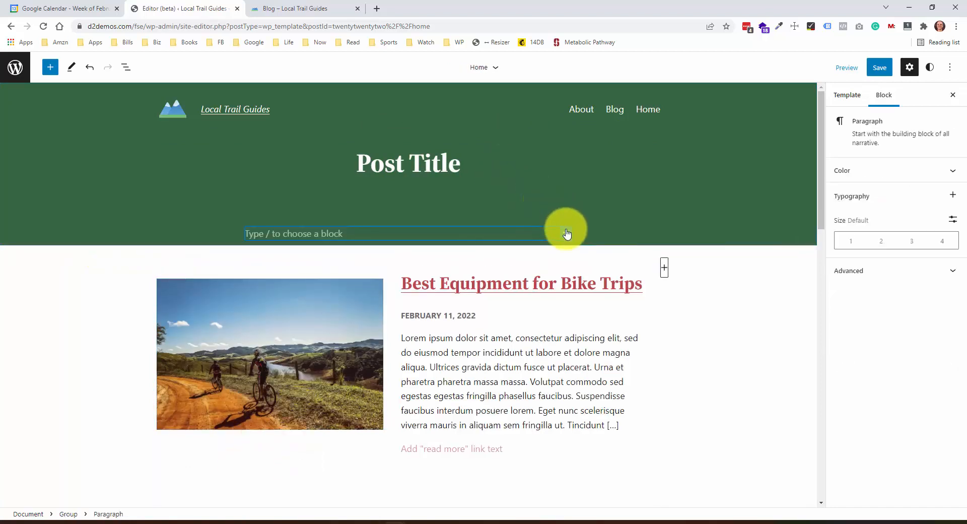
Step: Add a Heading block reading "Blog" below the Post Title in the header group
{"action": "left_click", "coordinate": [565, 230]}
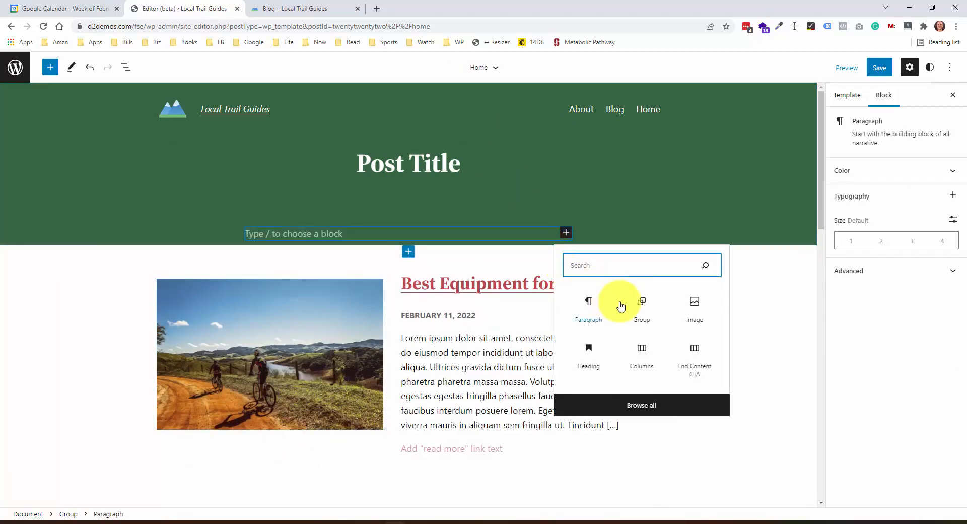
{"action": "left_click", "coordinate": [592, 349]}
{"action": "type", "text": "Blog"}
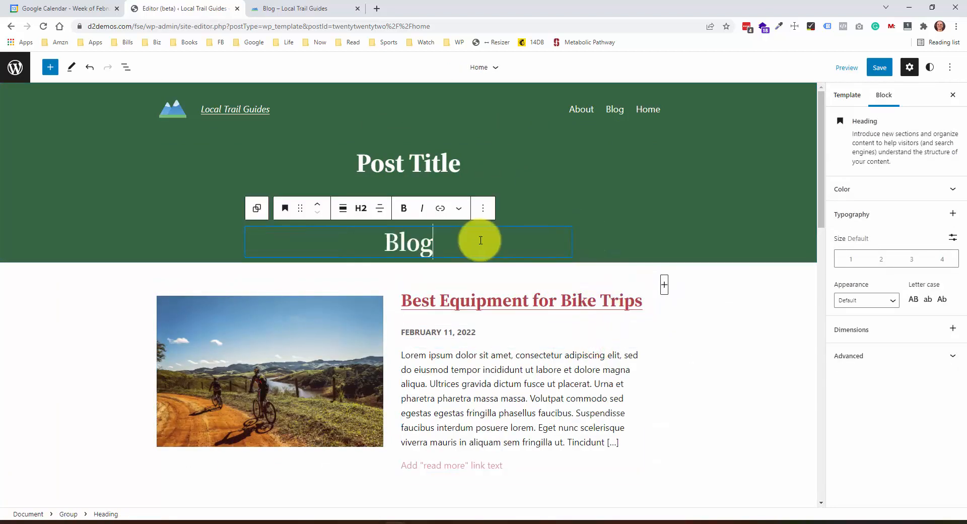
Step: Set the Blog heading's appearance to Extra Bold and remove its inline bold formatting
{"action": "left_click", "coordinate": [443, 163]}
{"action": "left_click", "coordinate": [431, 243]}
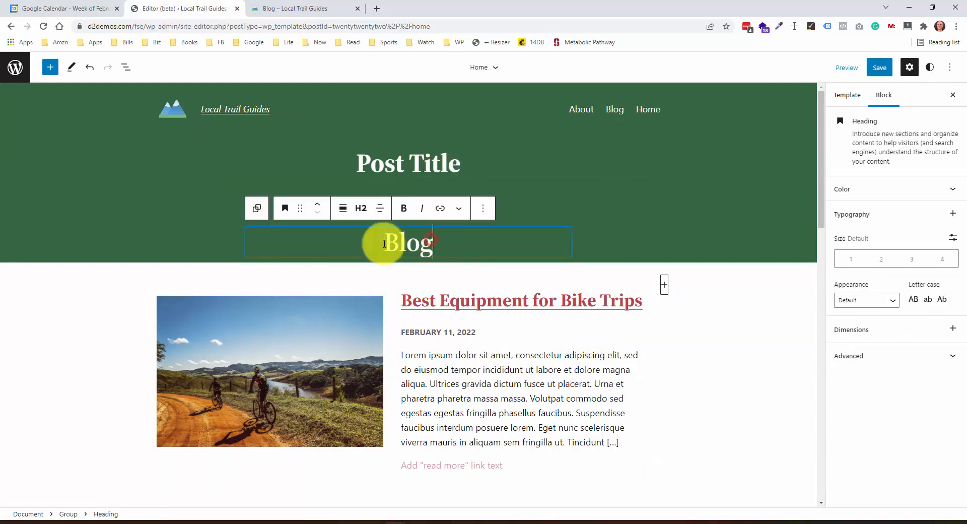
{"action": "left_click_drag", "start_coordinate": [384, 243], "coordinate": [773, 255]}
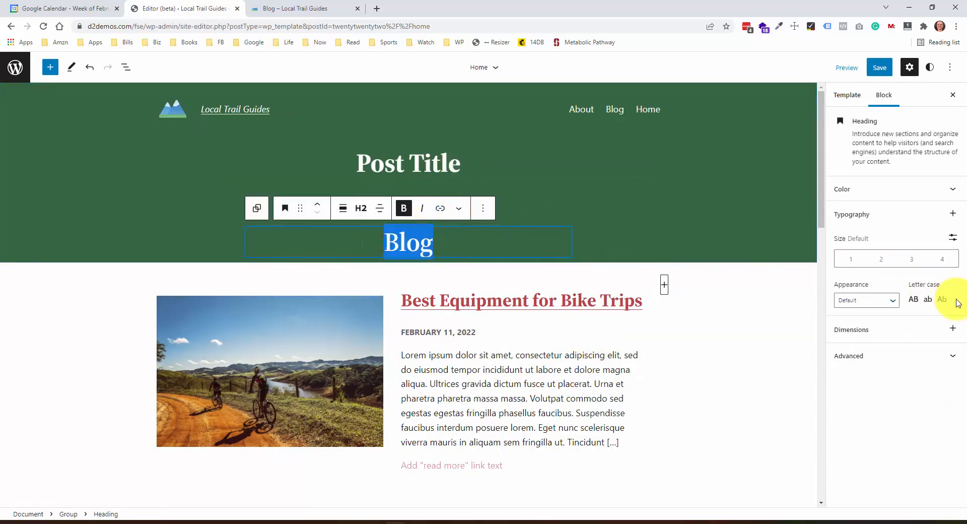
{"action": "left_click", "coordinate": [866, 300]}
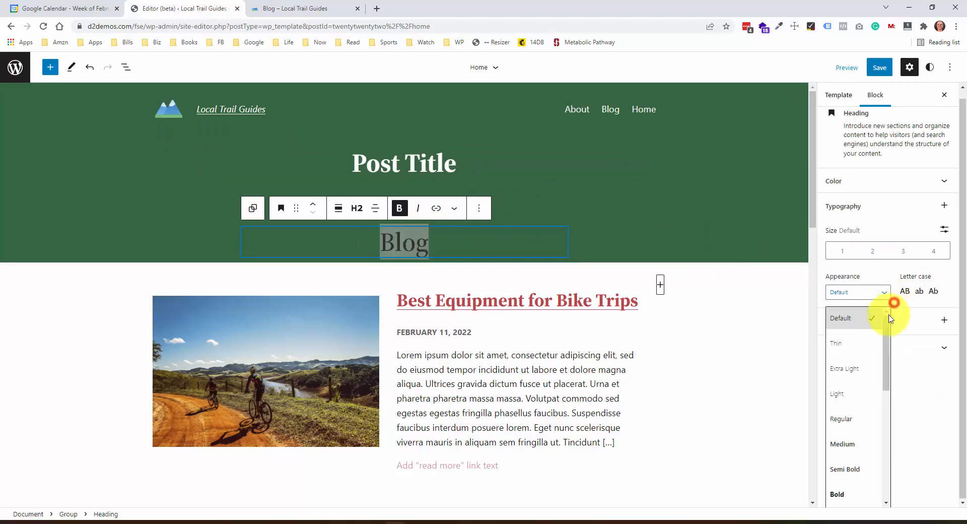
{"action": "scroll", "coordinate": [859, 425], "scroll_direction": "down", "scroll_amount": 2}
{"action": "left_click", "coordinate": [855, 426]}
{"action": "left_click", "coordinate": [403, 209]}
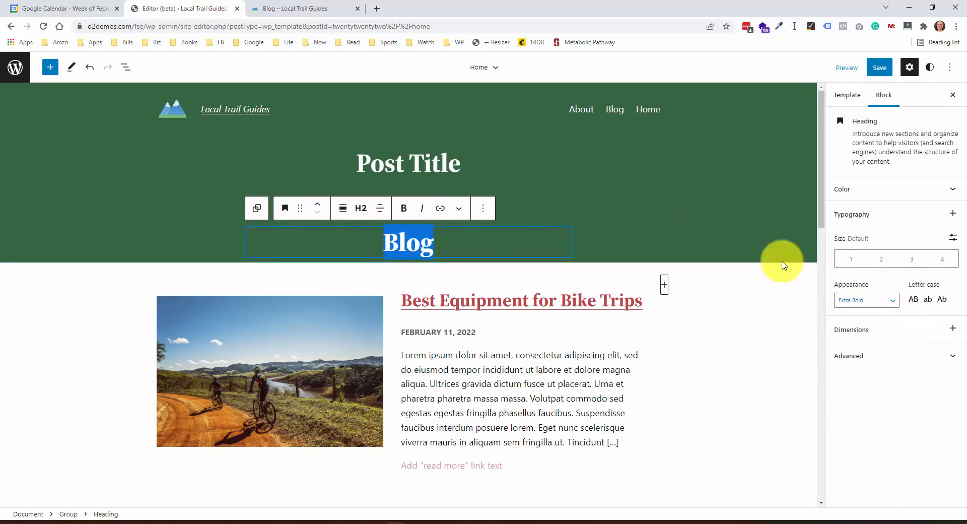
{"action": "left_click", "coordinate": [478, 232]}
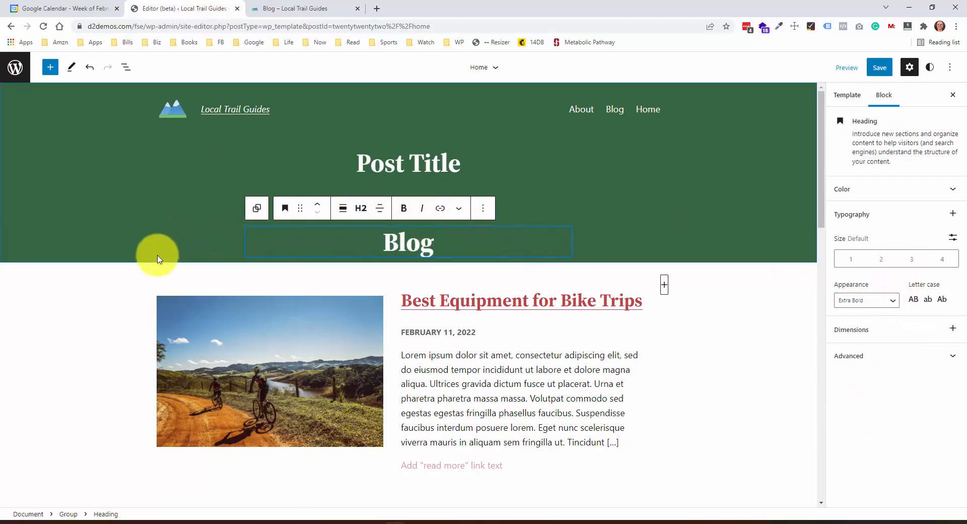
Step: Remove the Post Title block from the Home template's header
{"action": "left_click", "coordinate": [460, 161]}
{"action": "left_click", "coordinate": [316, 129]}
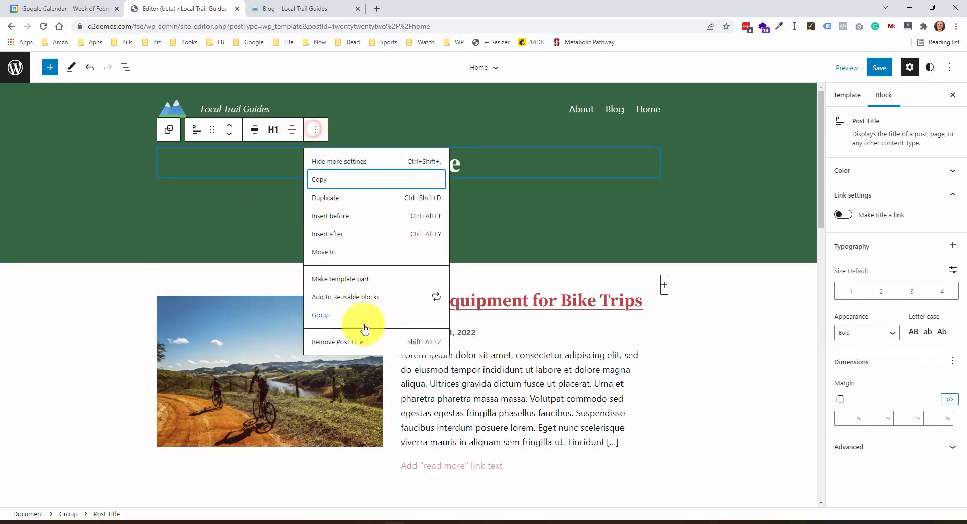
{"action": "left_click", "coordinate": [410, 344]}
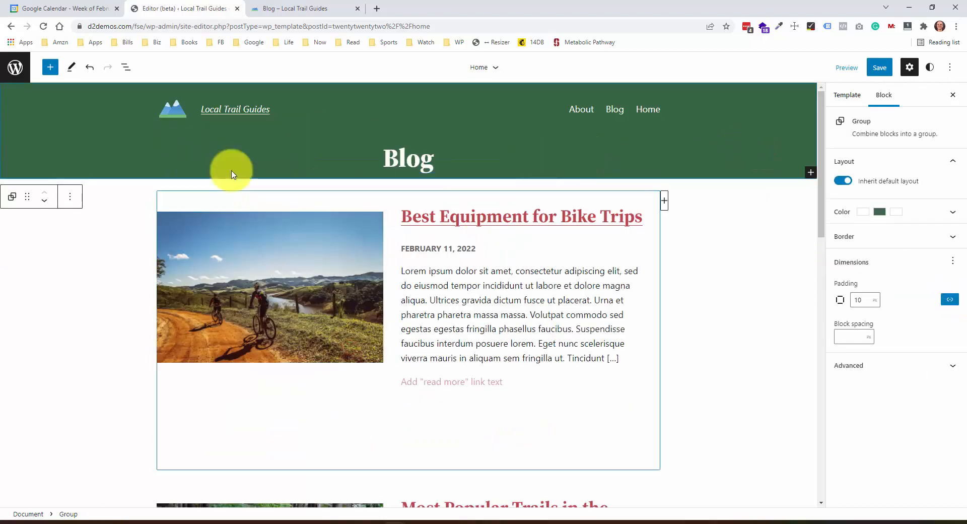
Step: Unlink the header group's padding sides and set its bottom padding to 50 px
{"action": "left_click", "coordinate": [949, 299]}
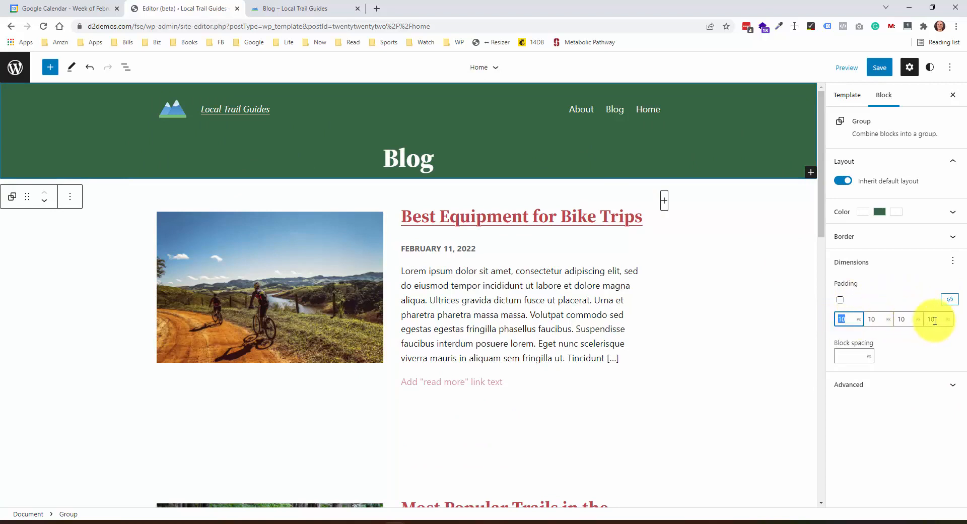
{"action": "left_click", "coordinate": [900, 318]}
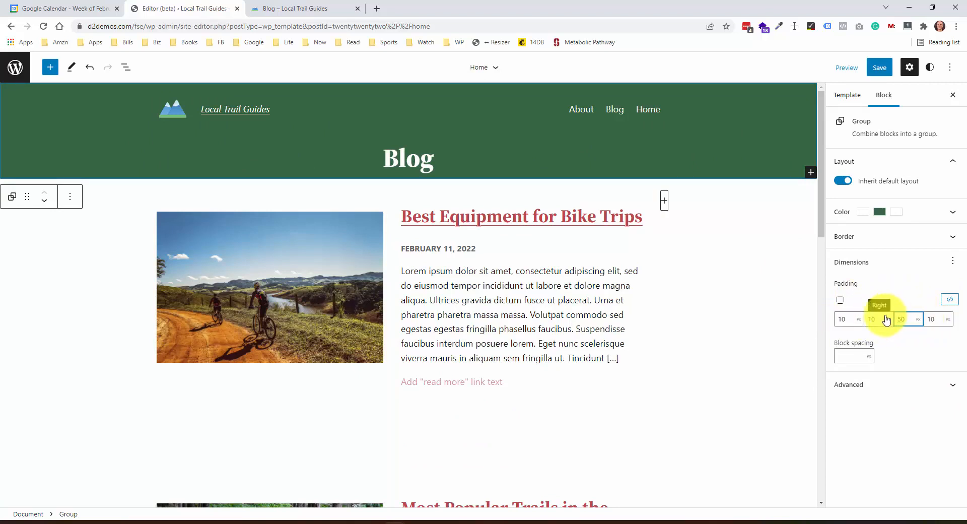
{"action": "left_click", "coordinate": [886, 318]}
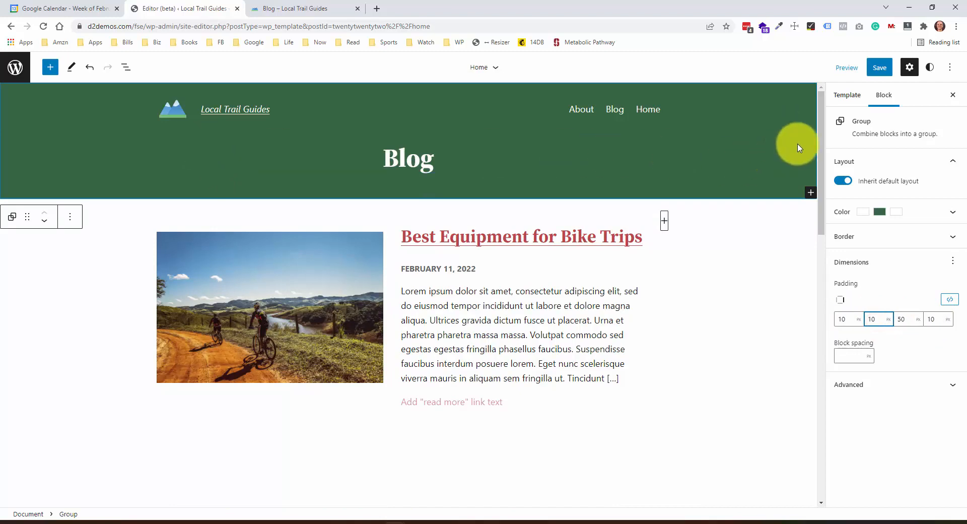
Step: Insert the End Content CTA reusable block between the post list pagination and the footer of the Home template
{"action": "scroll", "coordinate": [712, 322], "scroll_direction": "down", "scroll_amount": 10}
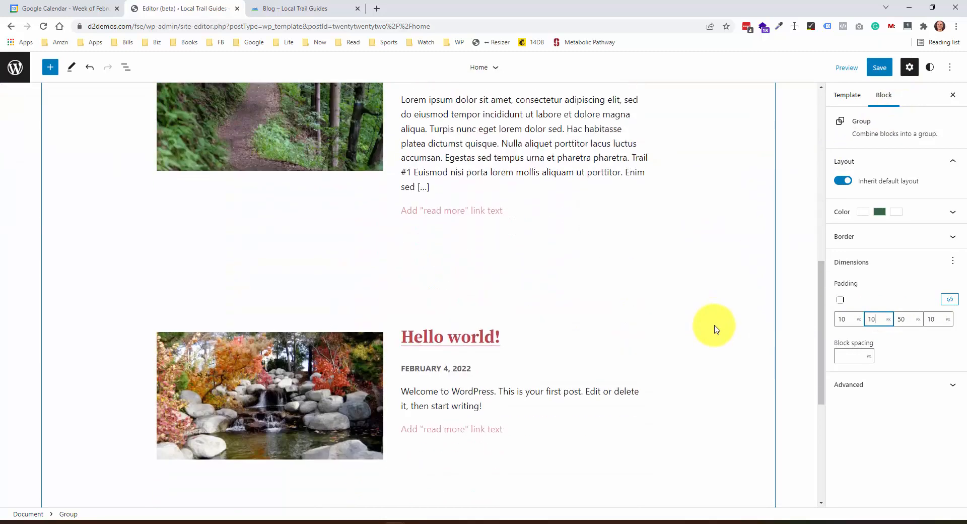
{"action": "scroll", "coordinate": [713, 329], "scroll_direction": "down", "scroll_amount": 4}
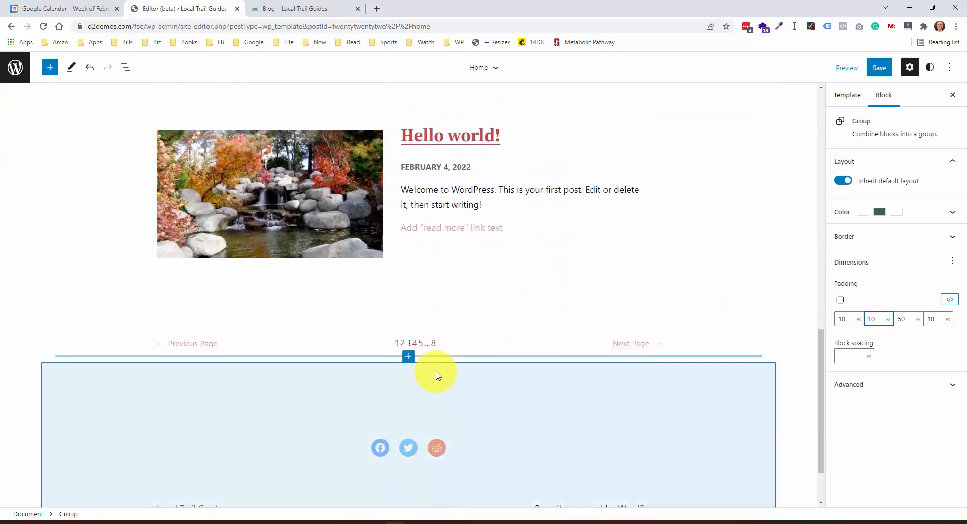
{"action": "scroll", "coordinate": [410, 368], "scroll_direction": "down", "scroll_amount": 3}
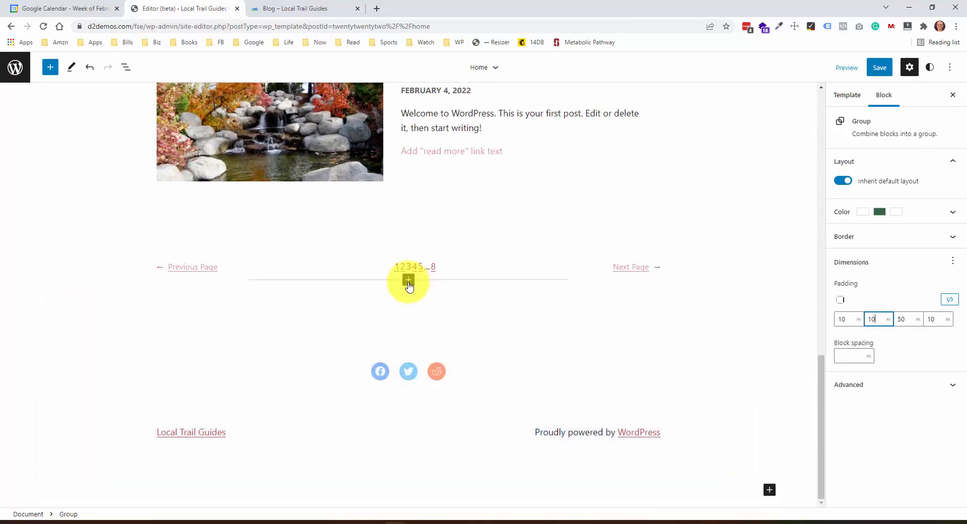
{"action": "left_click", "coordinate": [408, 281]}
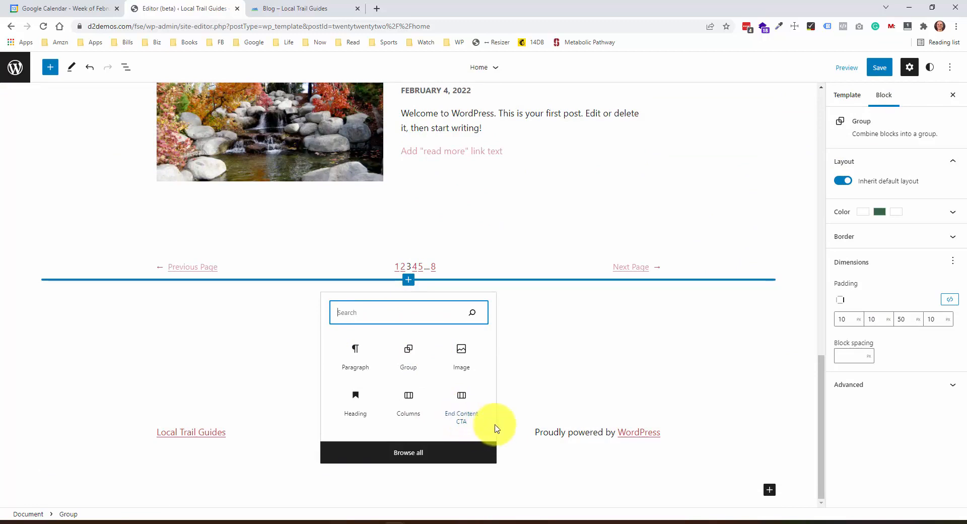
{"action": "left_click", "coordinate": [471, 416]}
Step: Save the Home template changes while excluding the Header (Page) template part from the save
{"action": "left_click", "coordinate": [880, 70]}
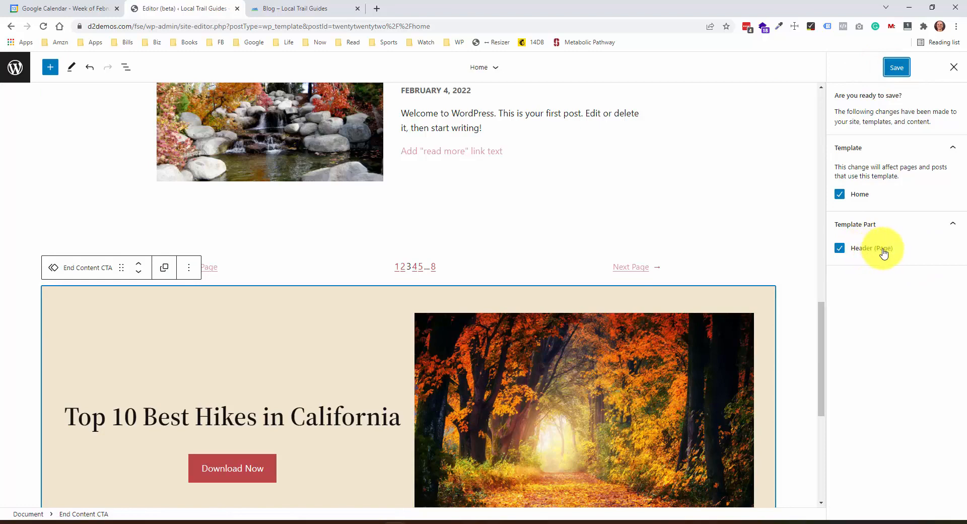
{"action": "scroll", "coordinate": [700, 252], "scroll_direction": "up", "scroll_amount": 10}
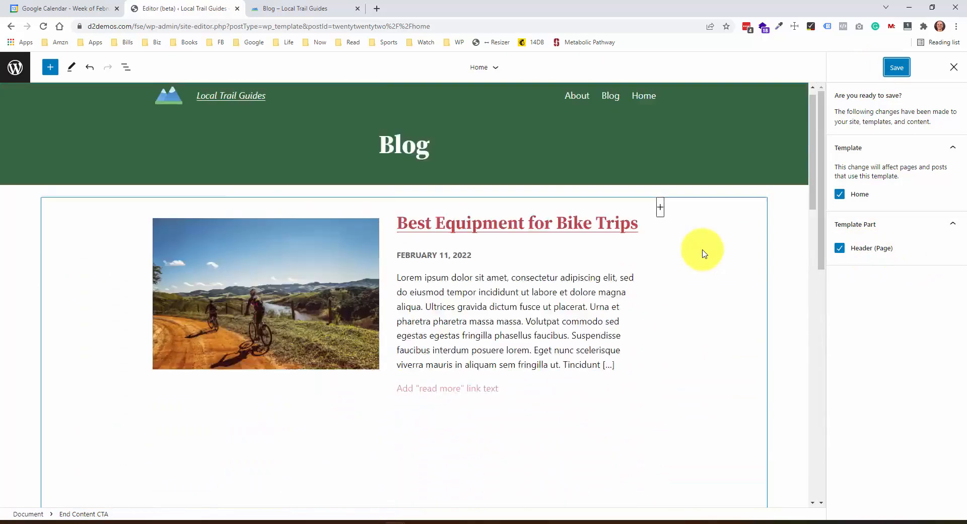
{"action": "scroll", "coordinate": [703, 253], "scroll_direction": "up", "scroll_amount": 1}
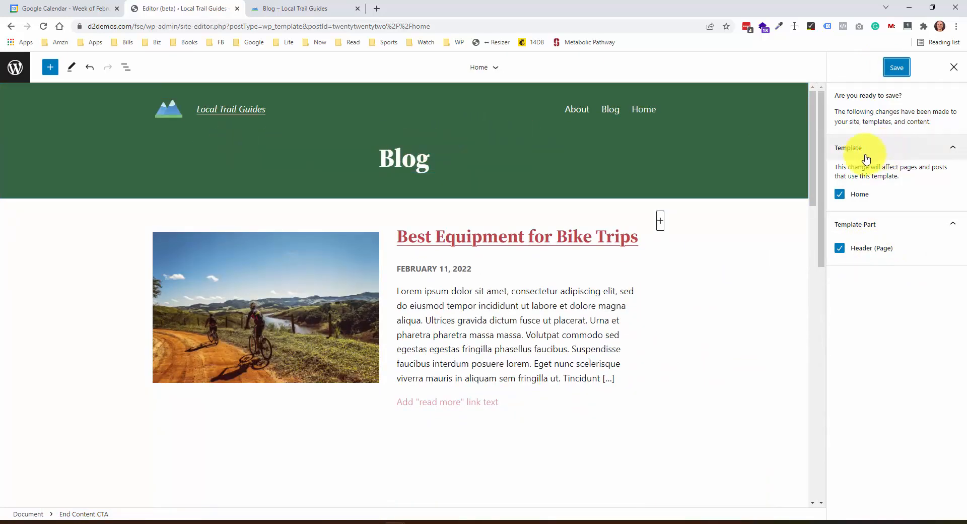
{"action": "left_click", "coordinate": [839, 248]}
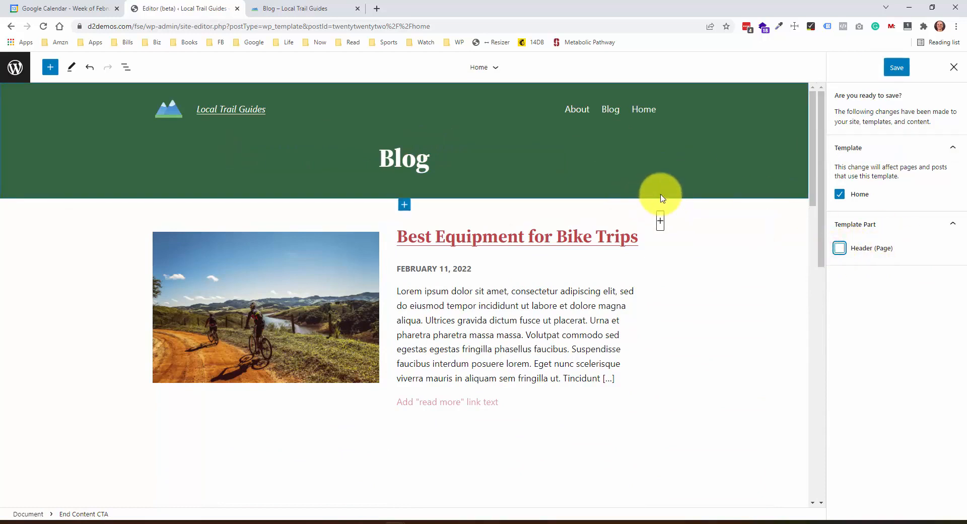
{"action": "left_click", "coordinate": [895, 67]}
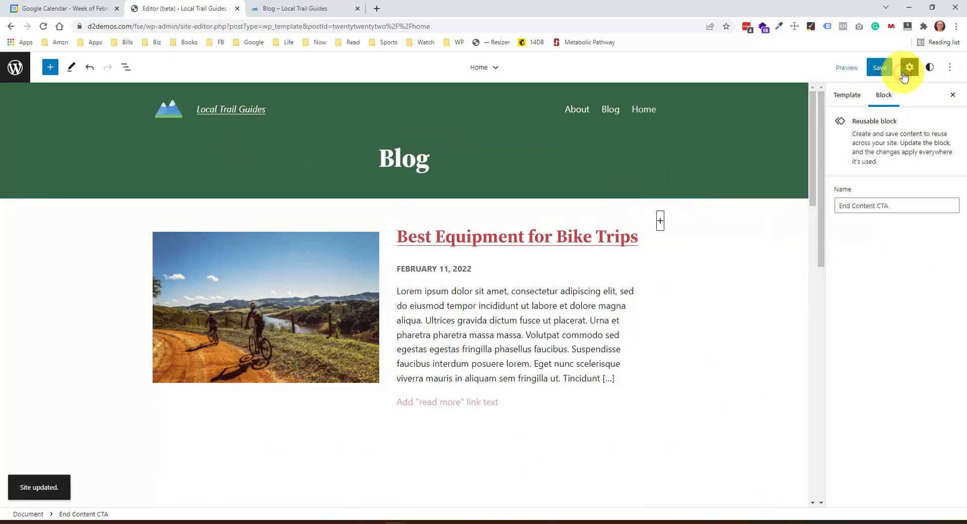
Step: Reload the published Blog page and check its header, post list and call-to-action down to the footer
{"action": "left_click", "coordinate": [328, 15]}
{"action": "left_click", "coordinate": [957, 376]}
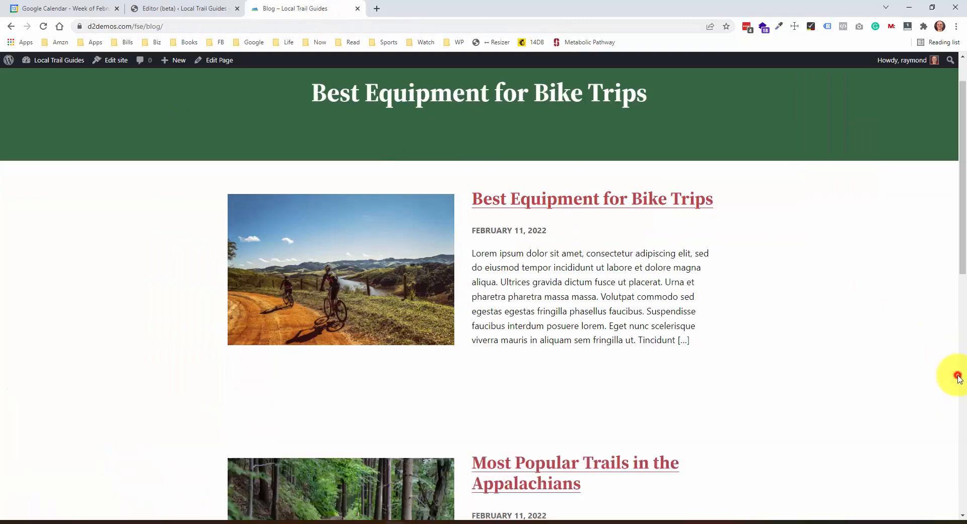
{"action": "right_click", "coordinate": [113, 260]}
{"action": "left_click", "coordinate": [134, 289]}
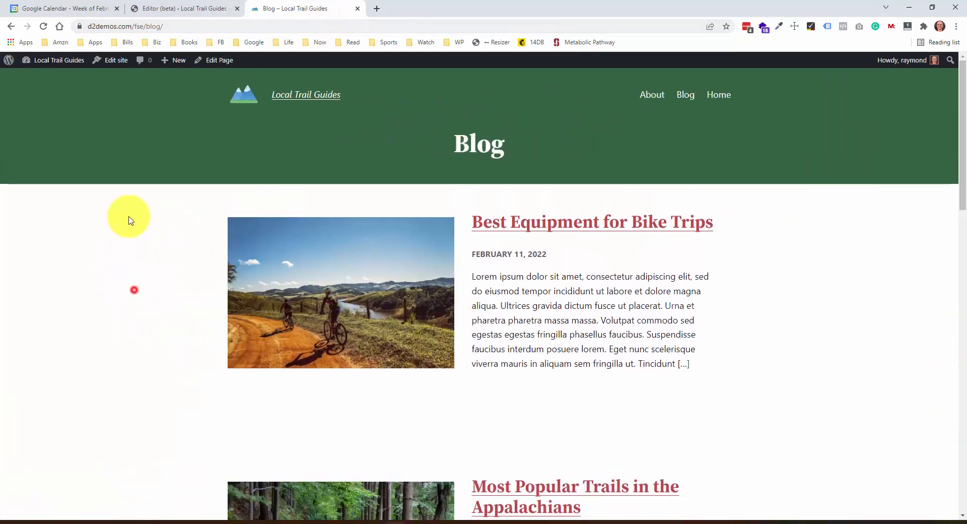
{"action": "scroll", "coordinate": [130, 220], "scroll_direction": "down", "scroll_amount": 19}
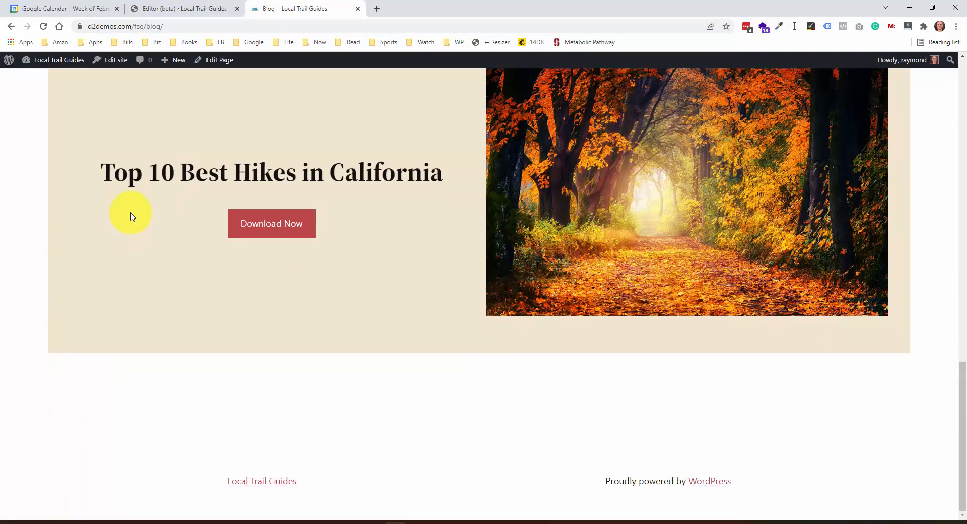
{"action": "scroll", "coordinate": [517, 415], "scroll_direction": "up", "scroll_amount": 19}
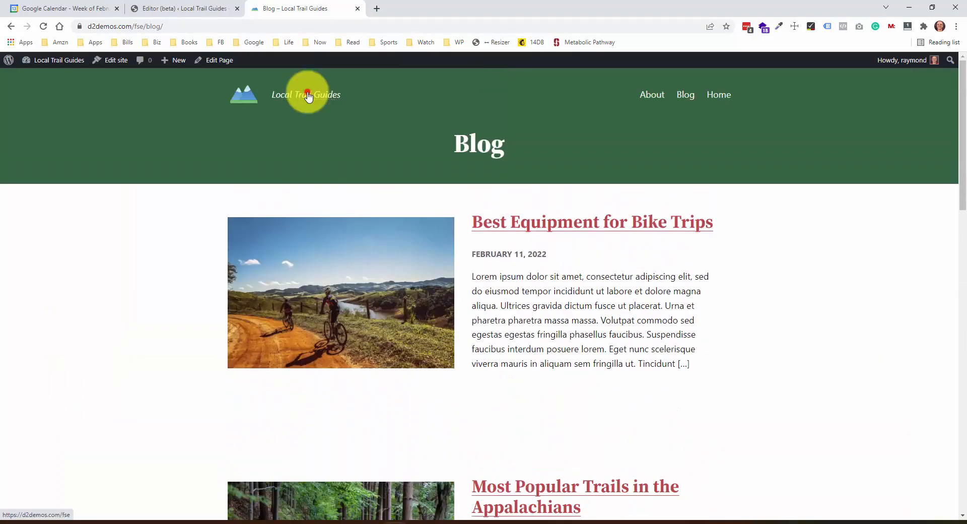
Step: Open the site's front page from the Local Trail Guides title and look through its sections
{"action": "left_click", "coordinate": [308, 97]}
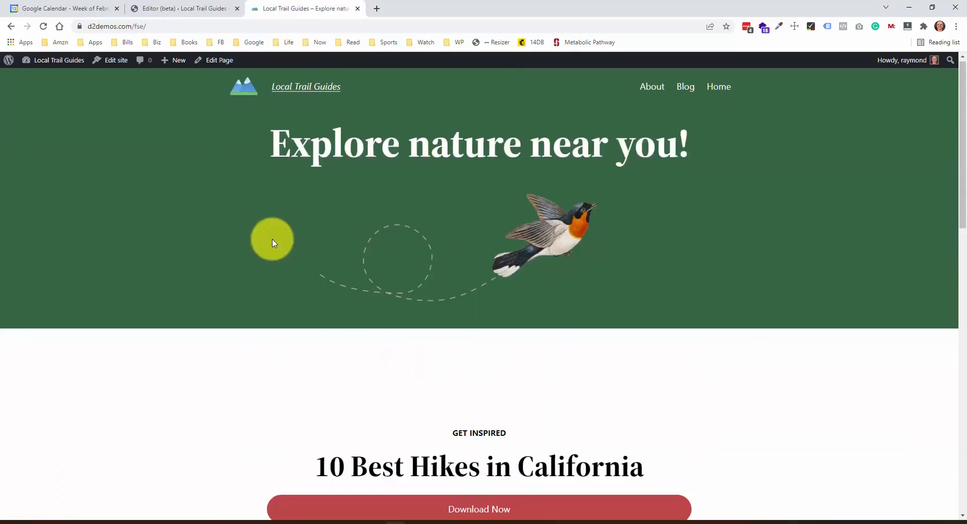
{"action": "scroll", "coordinate": [270, 239], "scroll_direction": "down", "scroll_amount": 8}
{"action": "scroll", "coordinate": [269, 242], "scroll_direction": "down", "scroll_amount": 5}
{"action": "scroll", "coordinate": [267, 236], "scroll_direction": "up", "scroll_amount": 13}
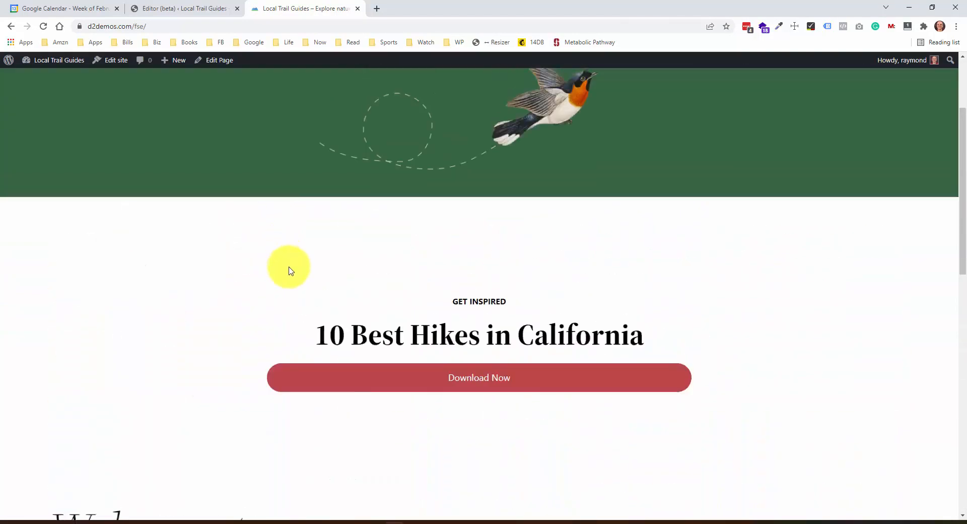
Step: Open the published About page and review its header, content, call-to-action and footer
{"action": "left_click", "coordinate": [652, 90]}
{"action": "scroll", "coordinate": [237, 216], "scroll_direction": "down", "scroll_amount": 18}
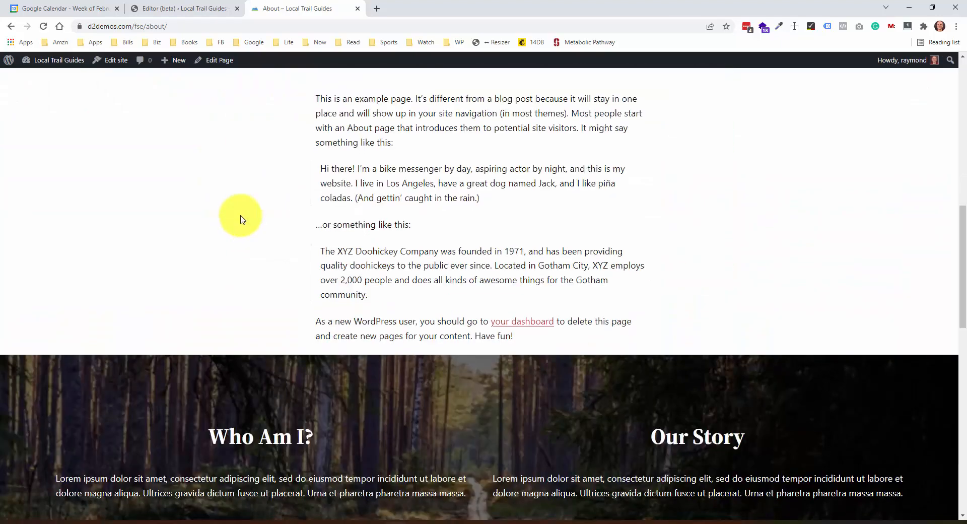
{"action": "scroll", "coordinate": [241, 217], "scroll_direction": "down", "scroll_amount": 10}
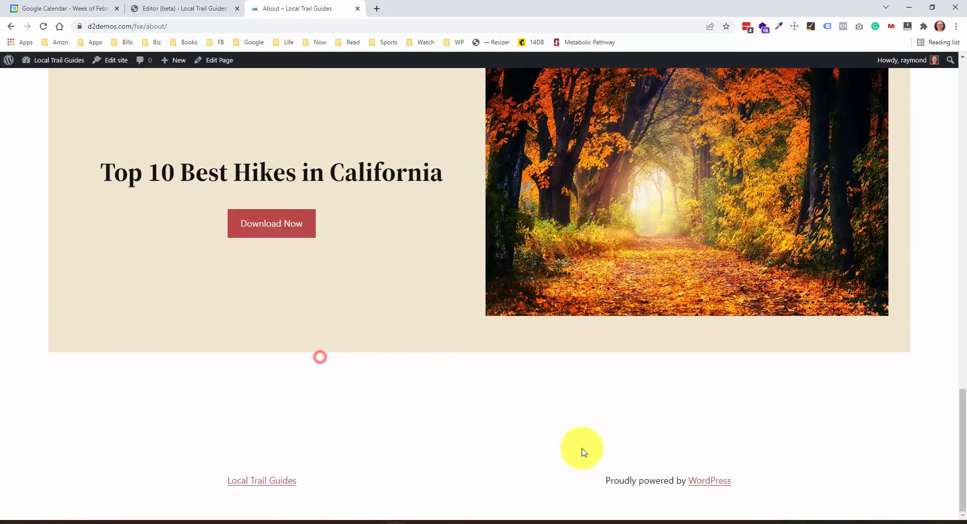
{"action": "left_click_drag", "start_coordinate": [649, 456], "coordinate": [379, 352]}
{"action": "left_click", "coordinate": [384, 363]}
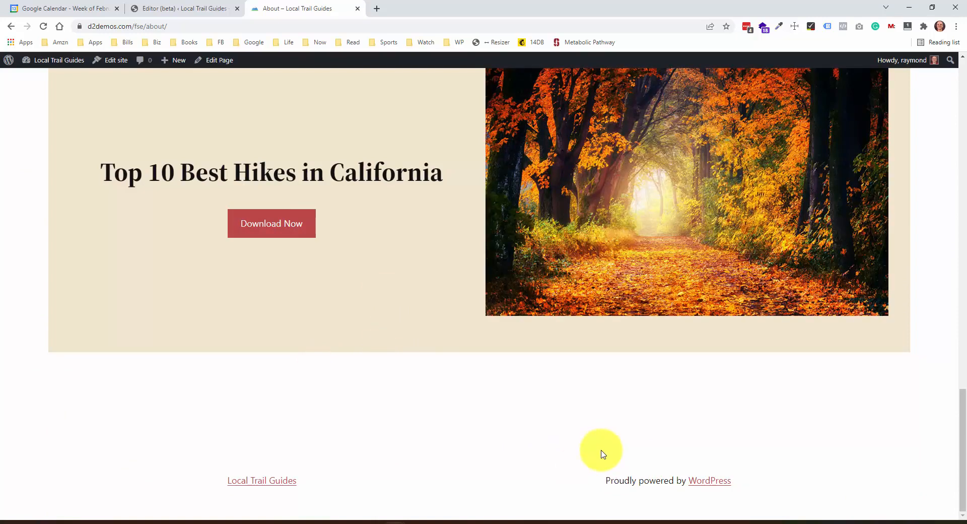
{"action": "key", "text": "Home"}
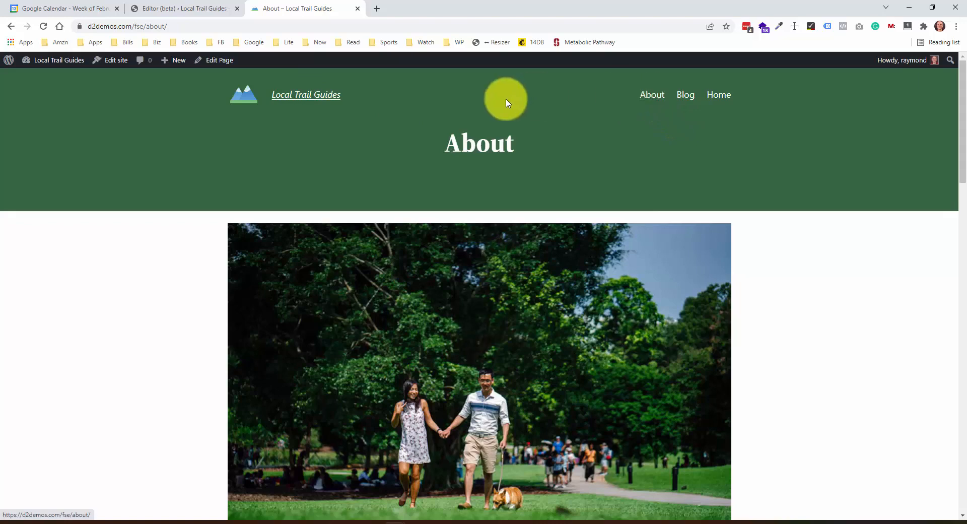
{"action": "scroll", "coordinate": [620, 130], "scroll_direction": "down", "scroll_amount": 4}
{"action": "scroll", "coordinate": [648, 152], "scroll_direction": "up", "scroll_amount": 4}
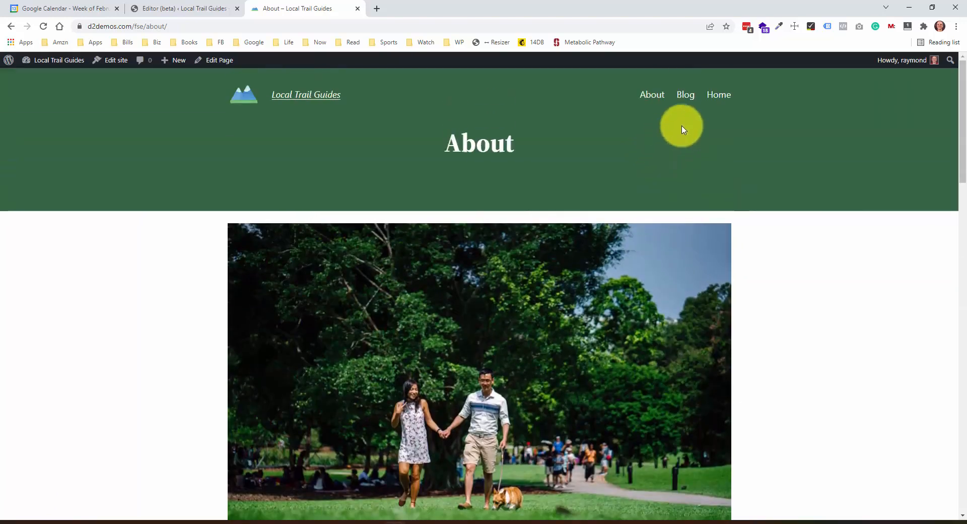